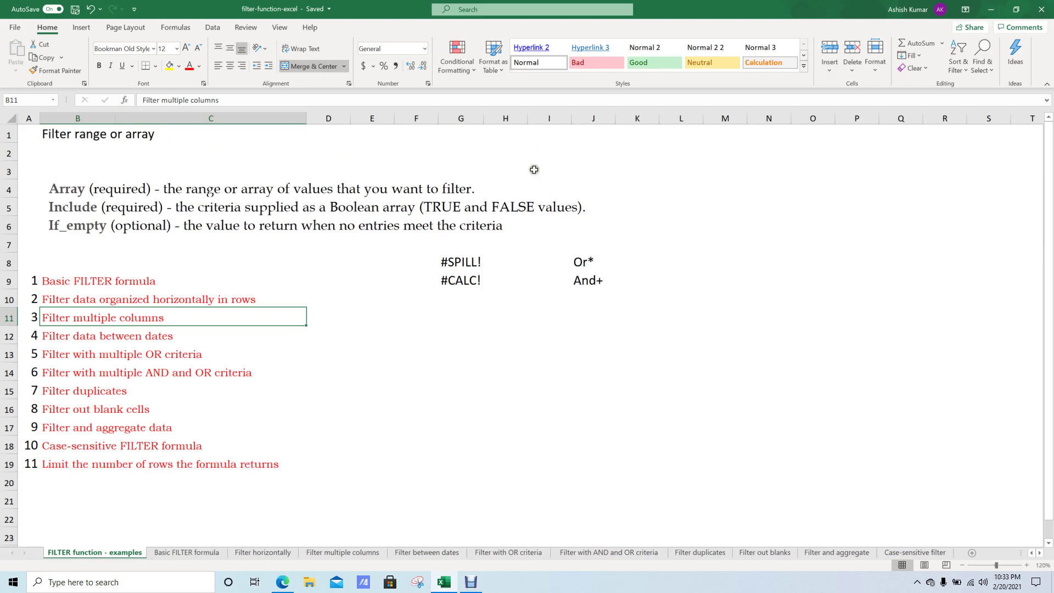
# Look over the built-in sorting and filtering commands, including Filter and Advanced.
pyautogui.click(956, 67)
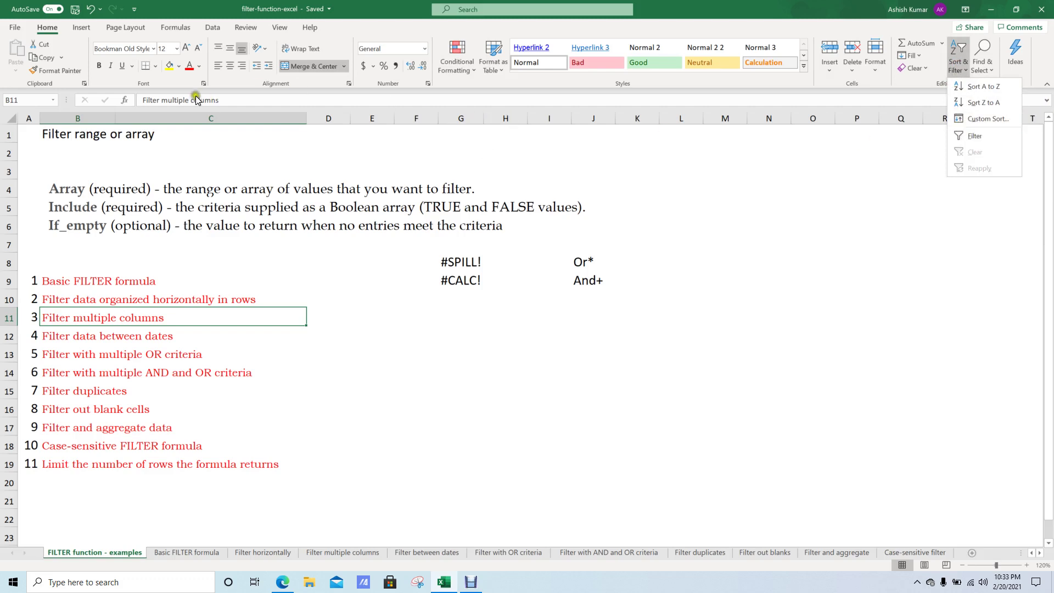
pyautogui.click(175, 27)
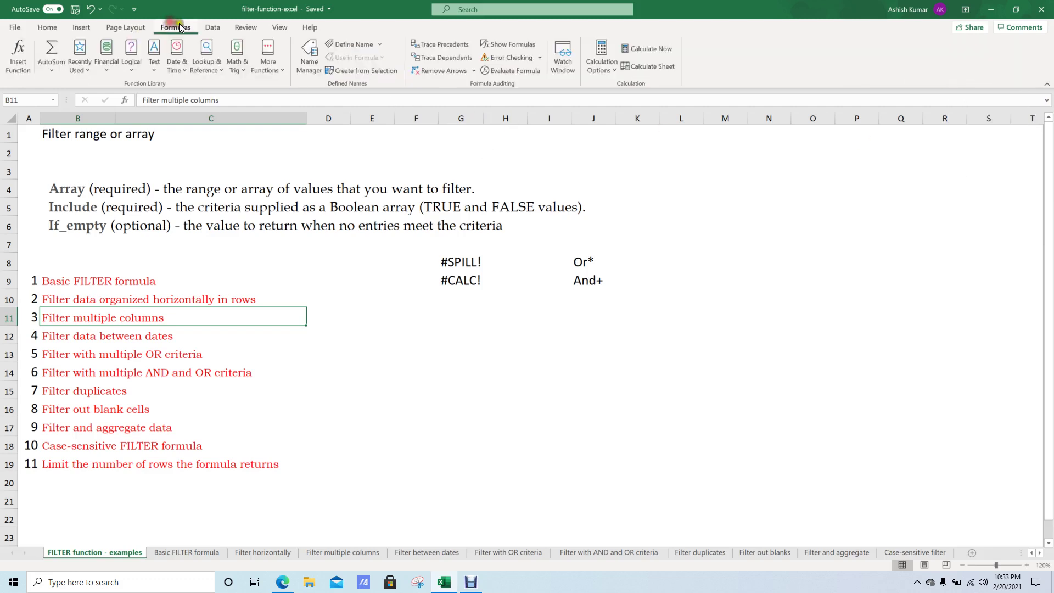
pyautogui.click(219, 31)
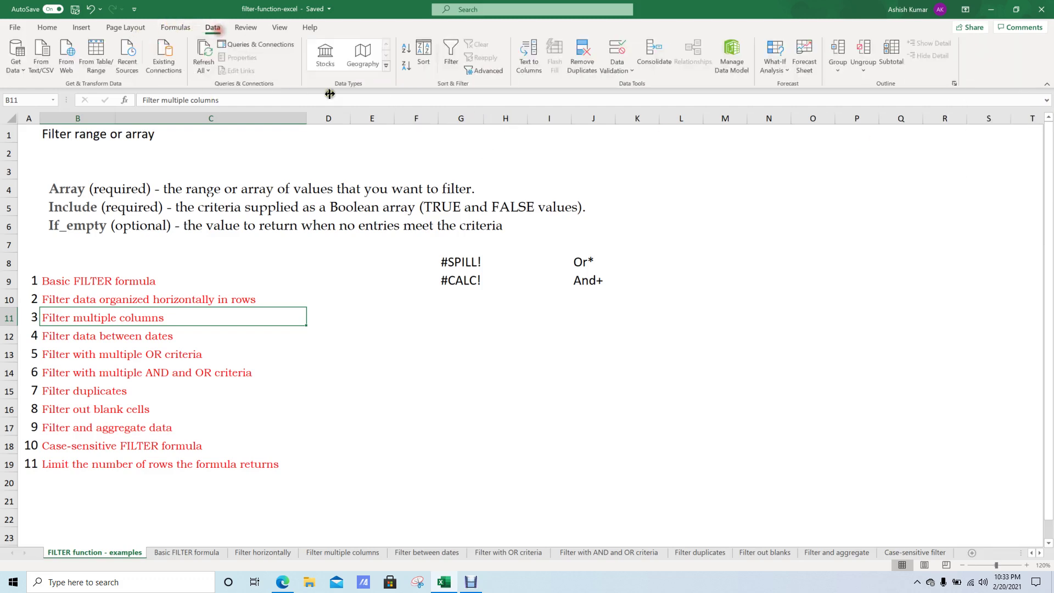
pyautogui.click(452, 55)
pyautogui.click(451, 55)
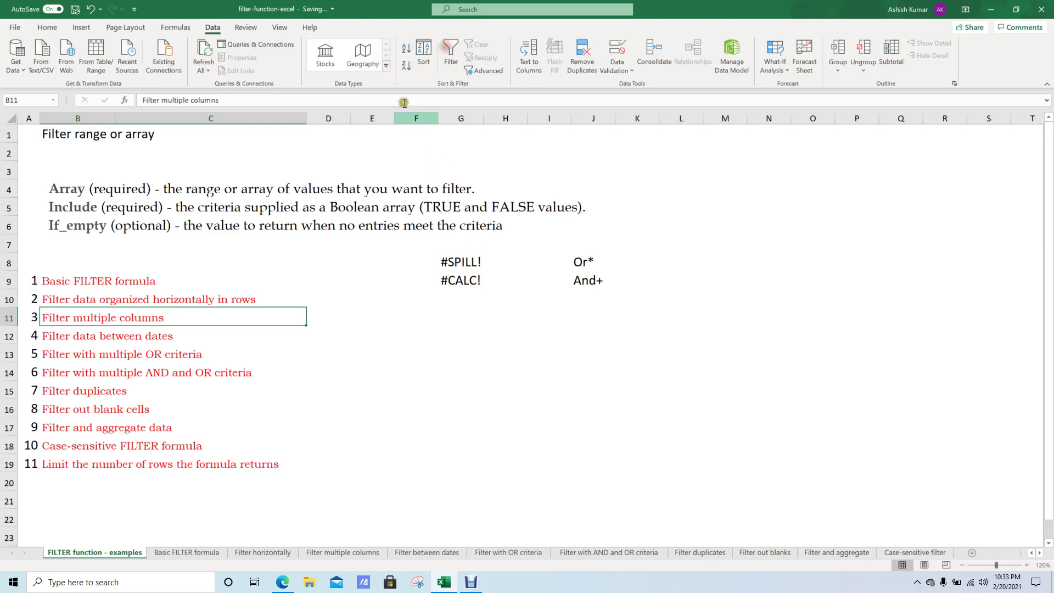
pyautogui.click(496, 71)
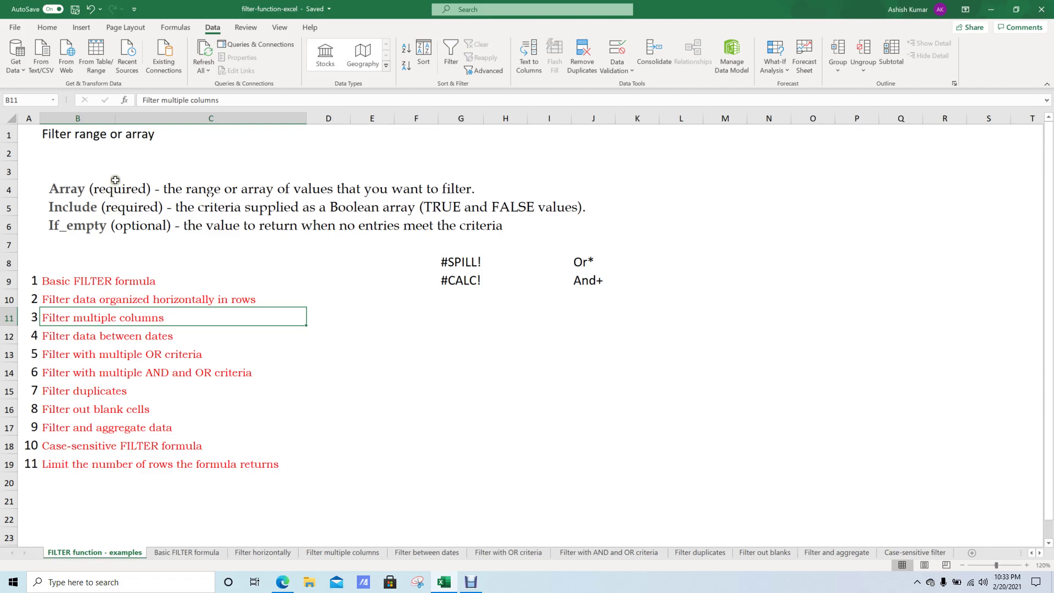
# Examine the FILTER argument descriptions and the numbered list of FILTER examples.
pyautogui.click(116, 159)
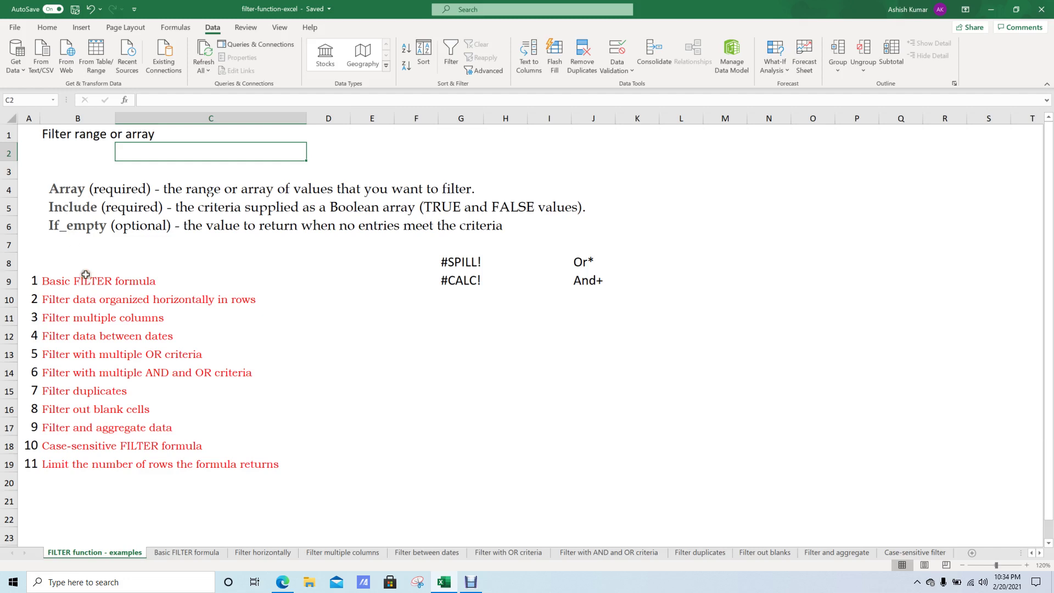
pyautogui.moveTo(75, 280); pyautogui.dragTo(71, 461)
pyautogui.click(77, 190)
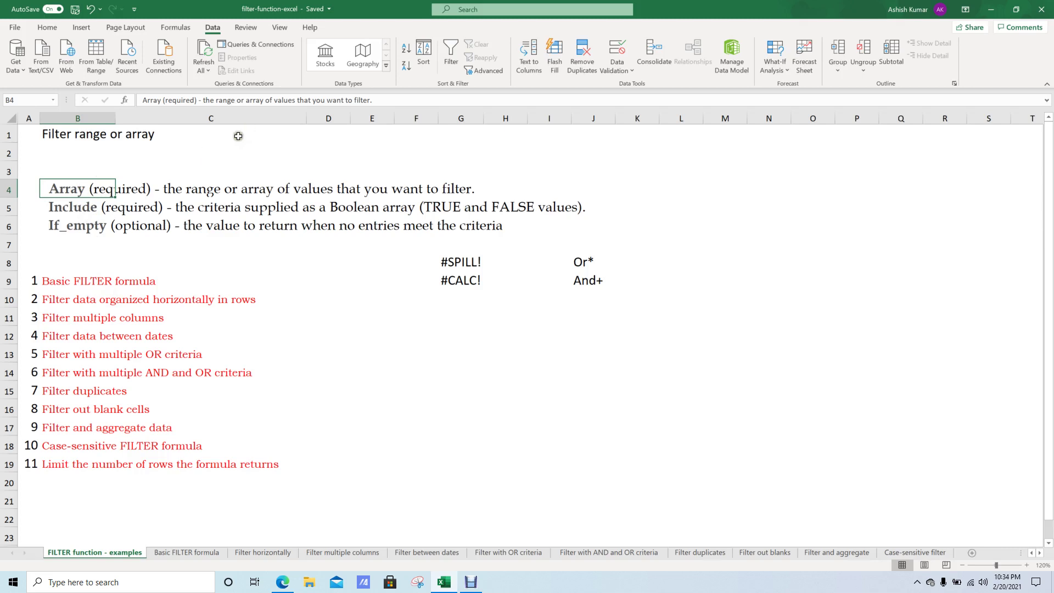
pyautogui.click(285, 140)
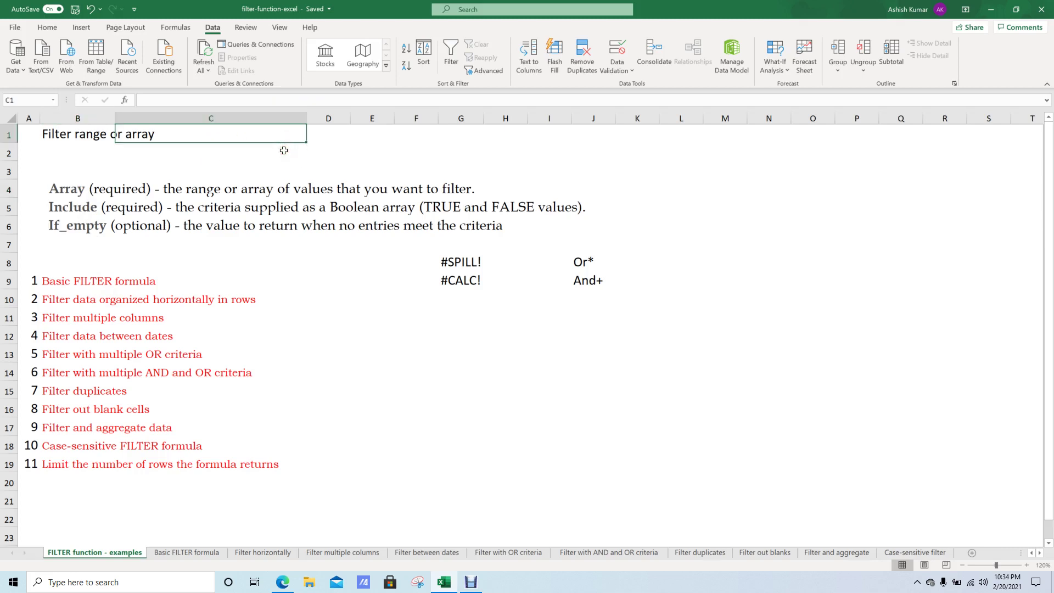
# Start a FILTER formula in cell B3 to view the function's arguments, and discard the entry.
pyautogui.click(106, 175)
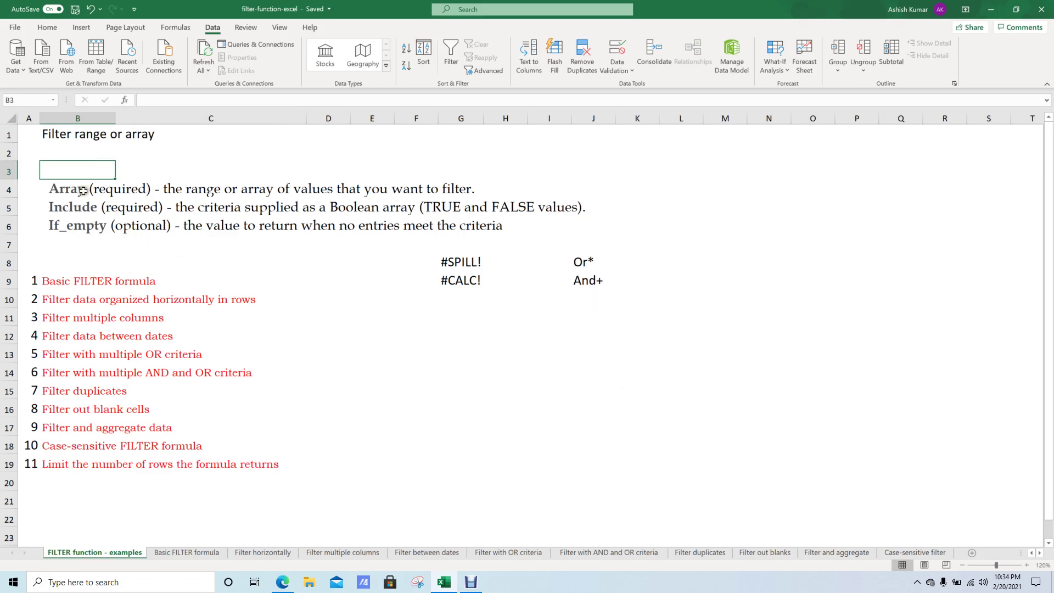
pyautogui.click(147, 161)
pyautogui.press('Left')
pyautogui.write('=filt')
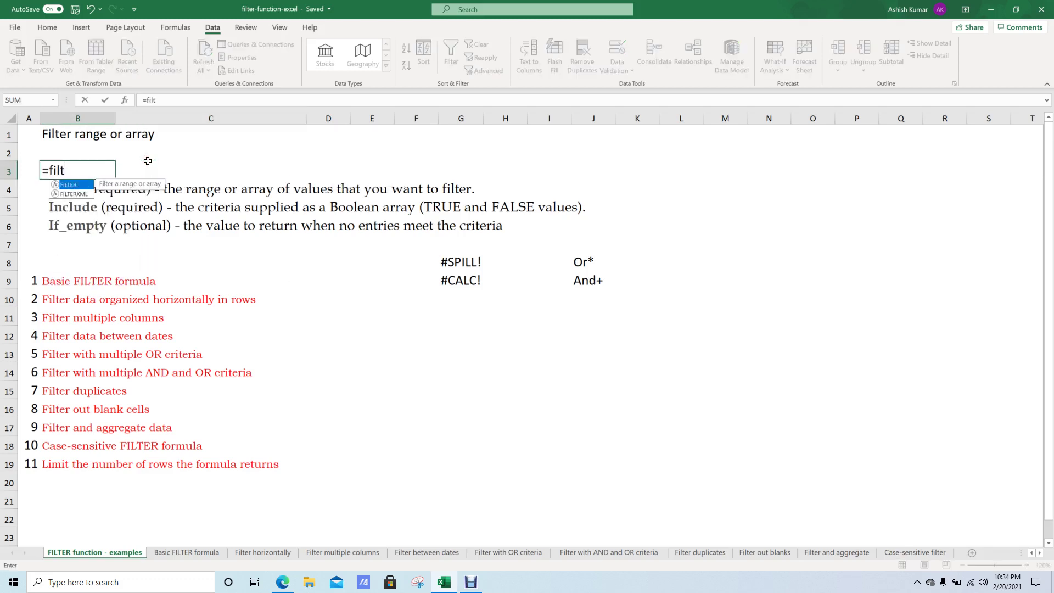
pyautogui.press('Tab')
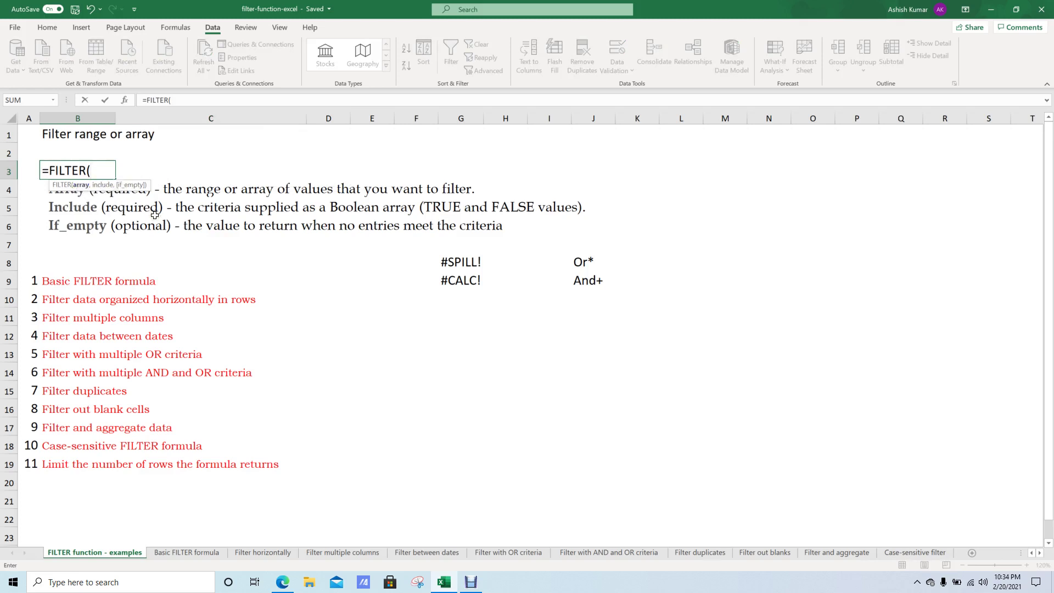
pyautogui.press('Escape')
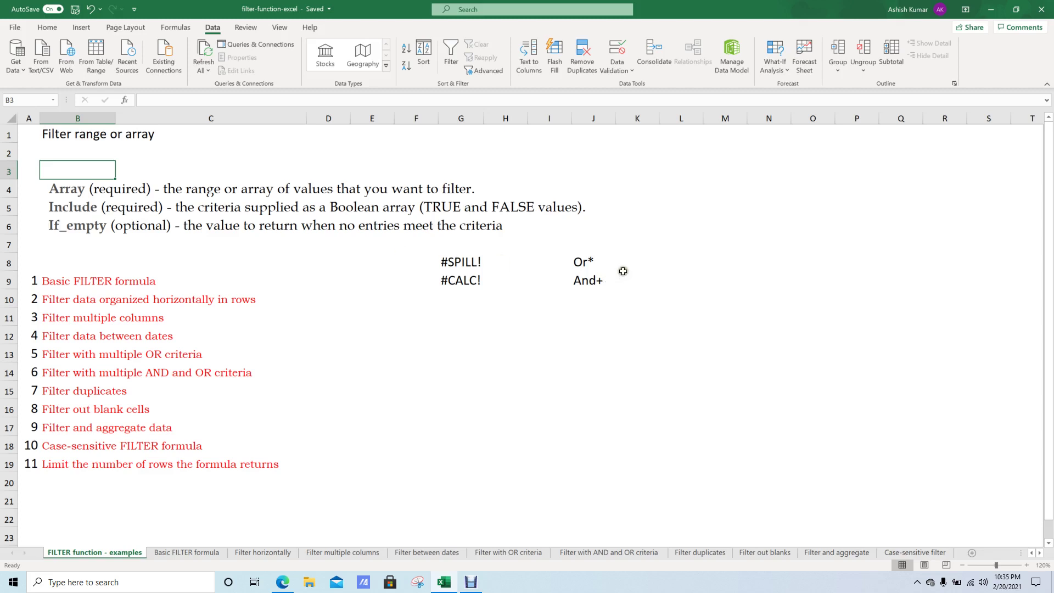
# List the comparison operators =, <>, >, <, >= and <= in cells L4 to L9.
pyautogui.click(682, 190)
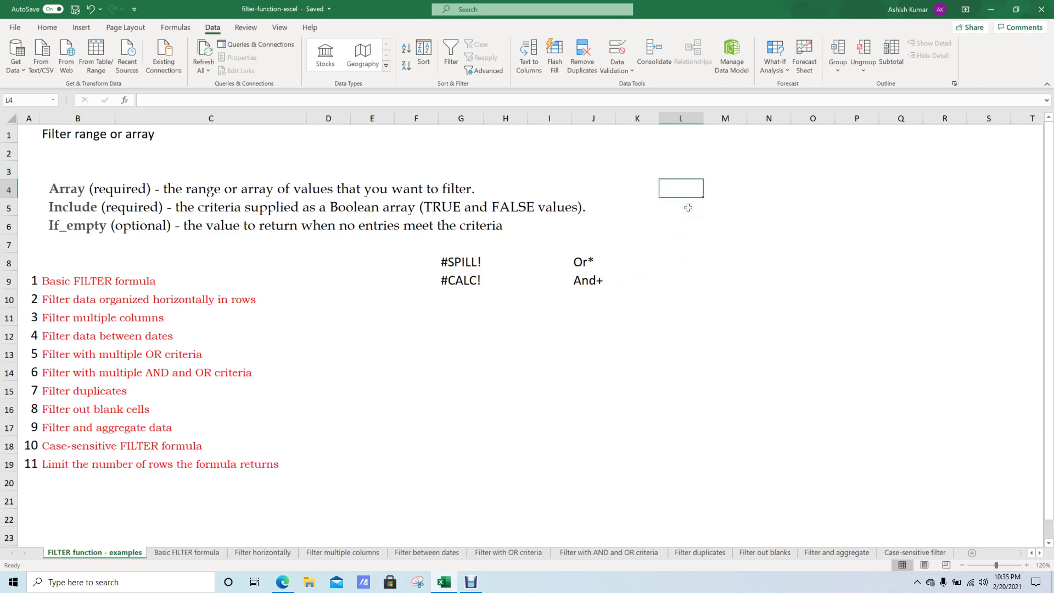
pyautogui.write('=')
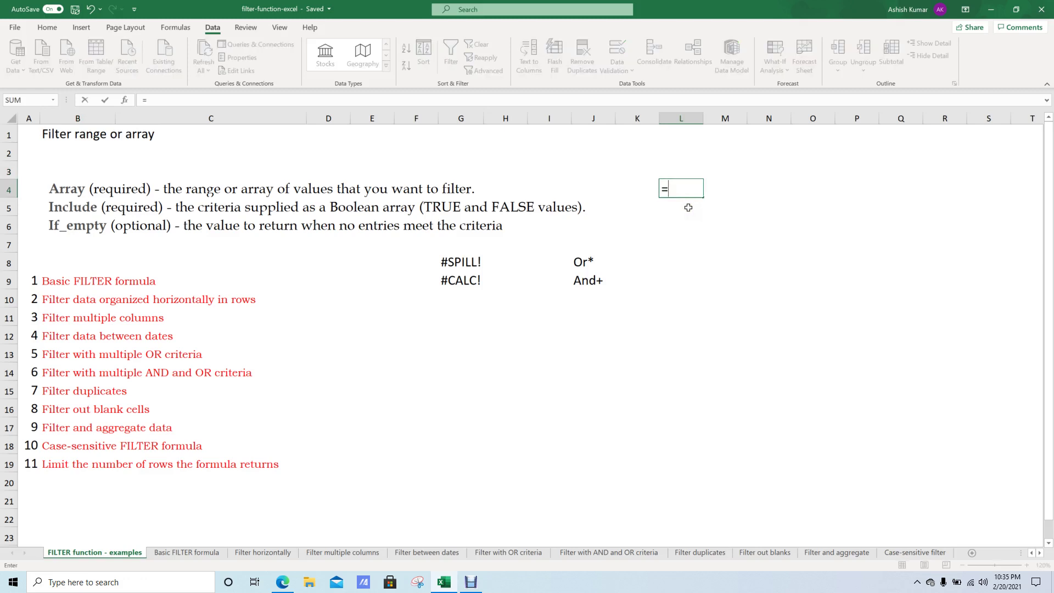
pyautogui.press('Return')
pyautogui.write('<>')
pyautogui.press('Return')
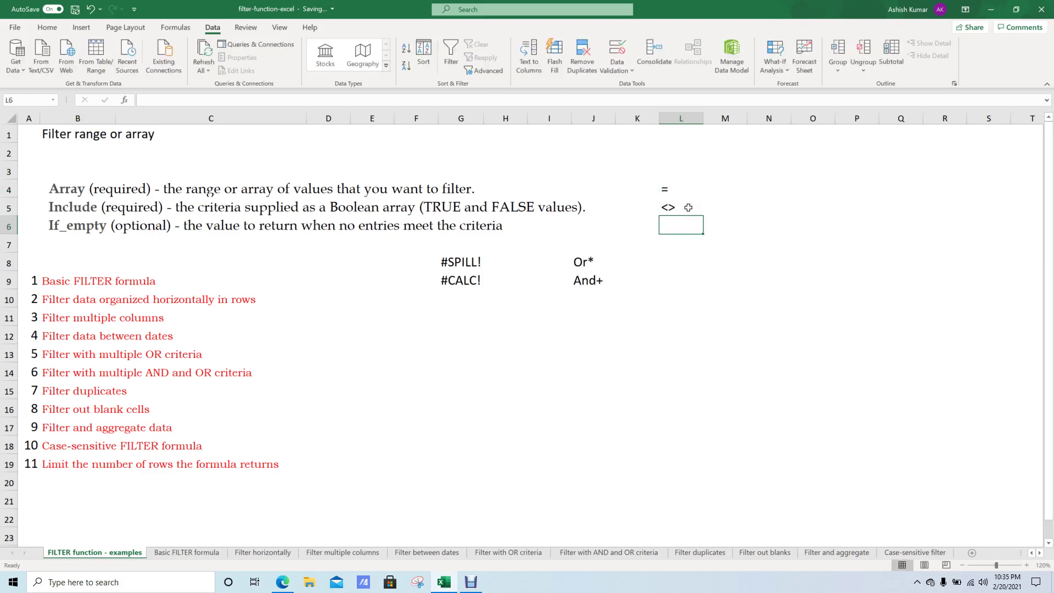
pyautogui.write('>')
pyautogui.press('Return')
pyautogui.write('>=')
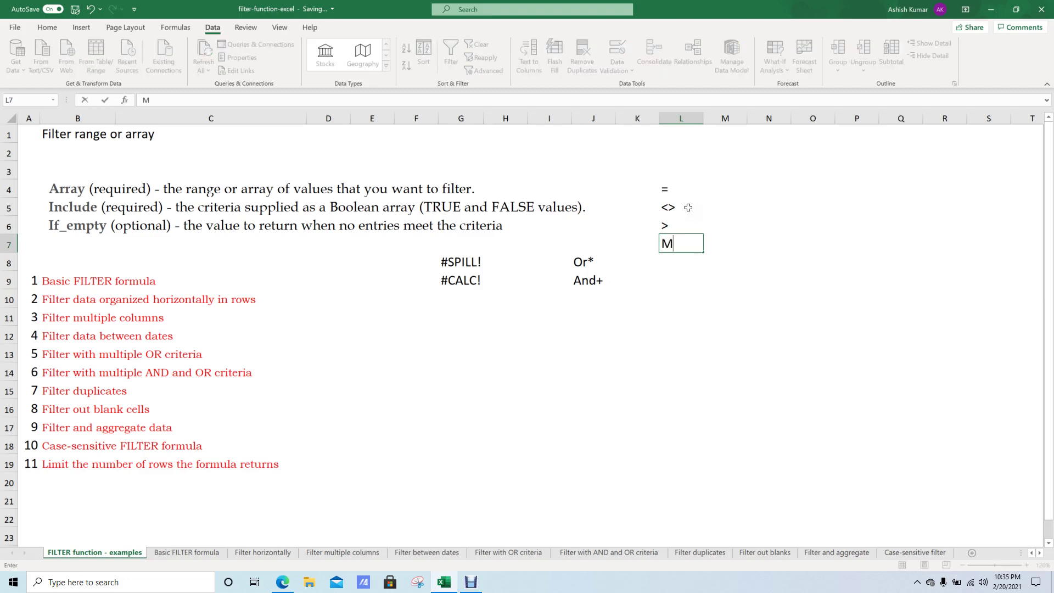
pyautogui.press('BackSpace')
pyautogui.press('BackSpace')
pyautogui.press('Return')
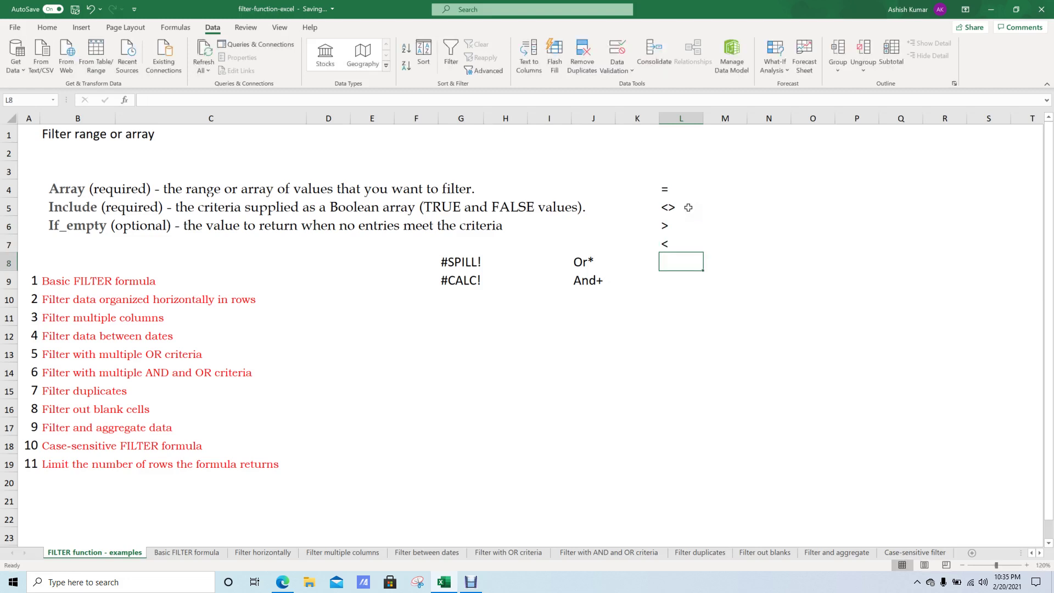
pyautogui.write('>=')
pyautogui.press('Return')
pyautogui.write('<=')
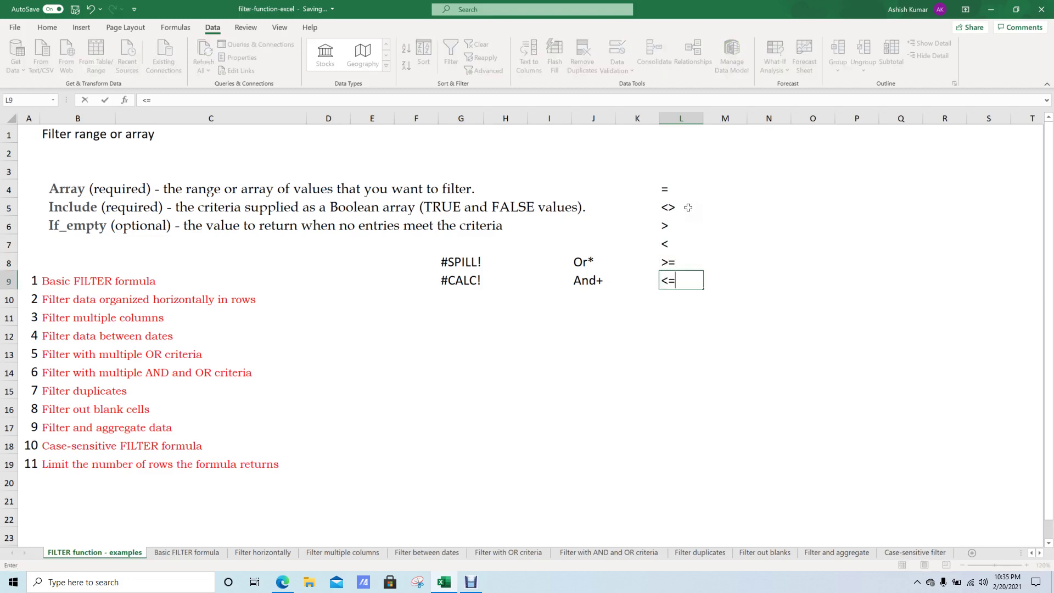
pyautogui.press('Return')
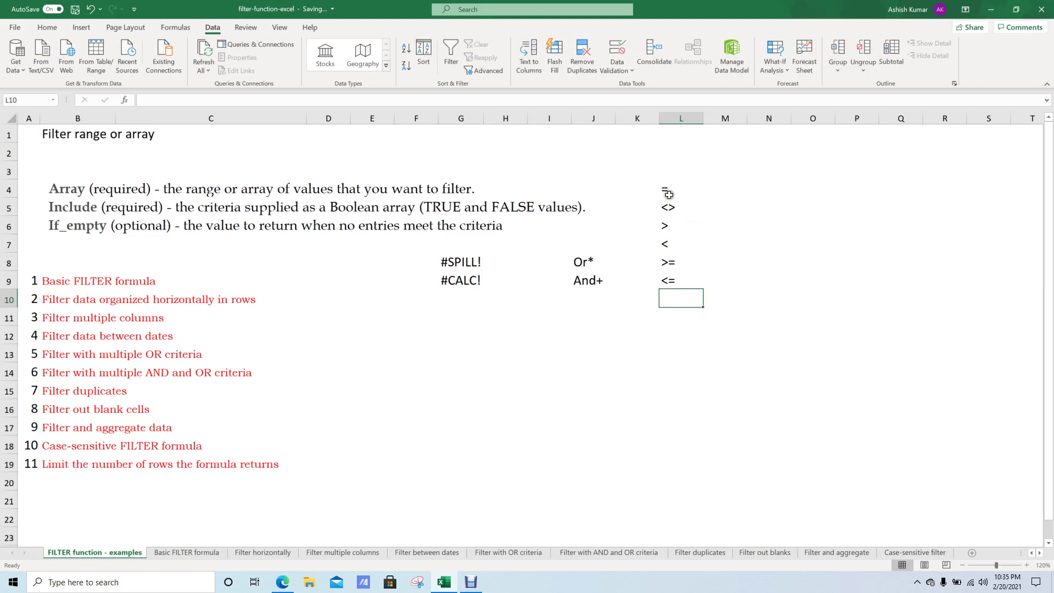
# Examine the comparison operators, the #SPILL! and #CALC! errors, the Or and And notes, and the multiple-criteria example entry.
pyautogui.moveTo(665, 189); pyautogui.dragTo(667, 280)
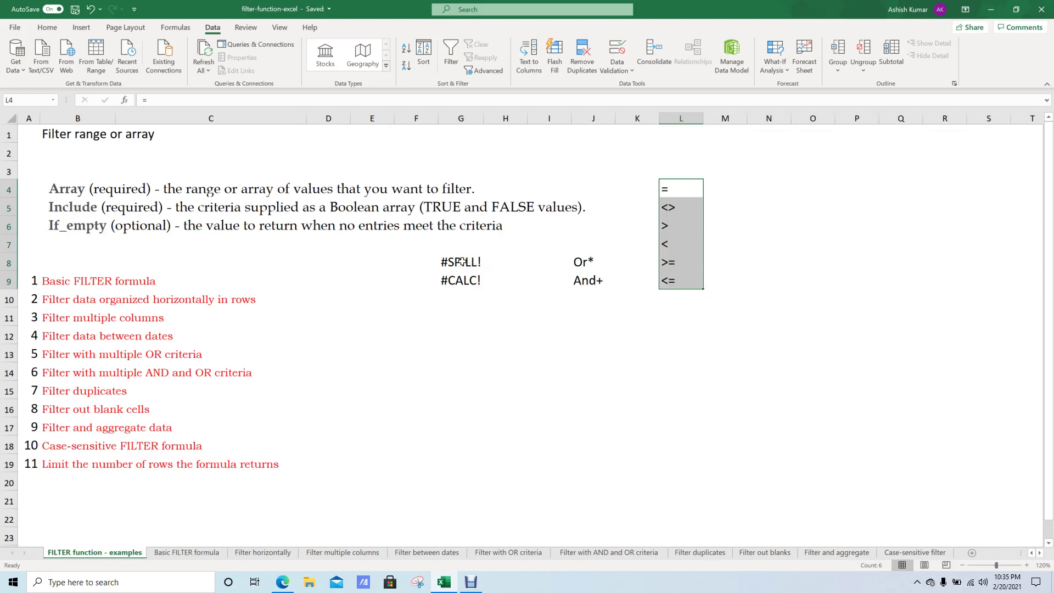
pyautogui.moveTo(458, 264)
pyautogui.mouseDown()
pyautogui.moveTo(471, 299)
pyautogui.moveTo(467, 260)
pyautogui.mouseUp()
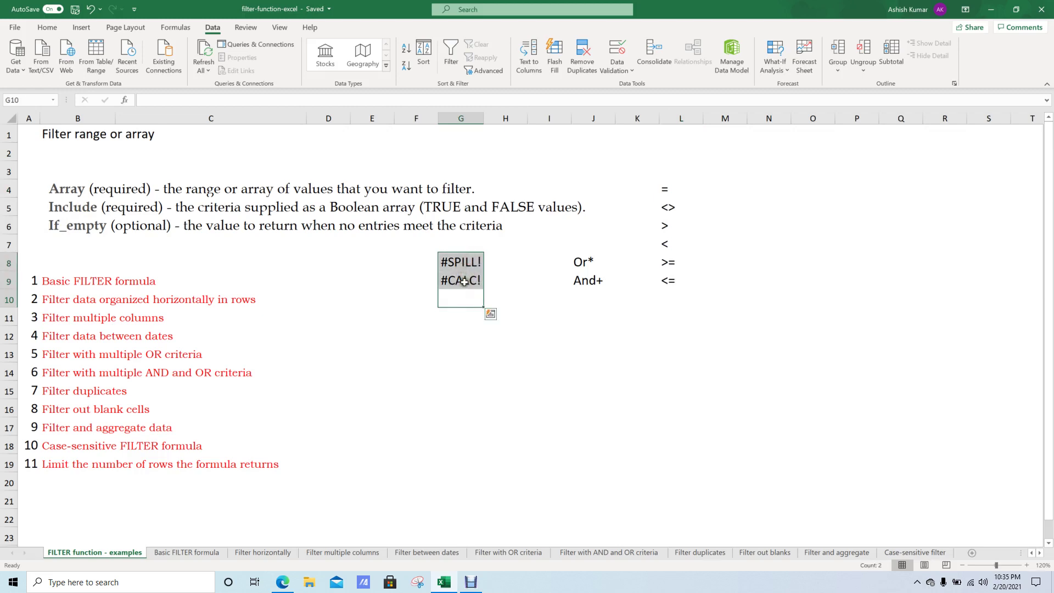
pyautogui.click(589, 336)
pyautogui.moveTo(460, 259); pyautogui.dragTo(462, 277)
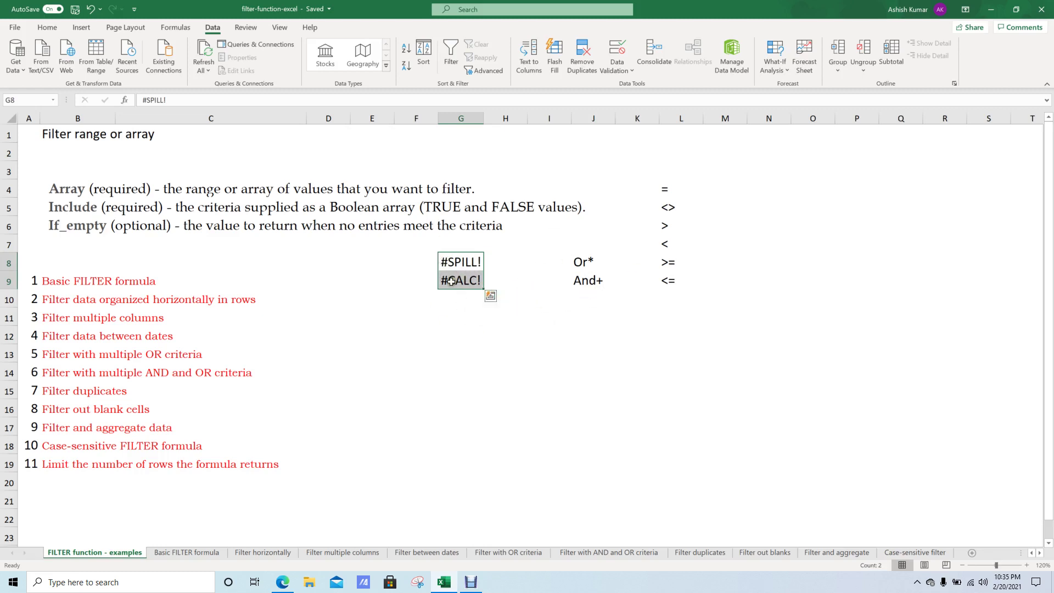
pyautogui.click(457, 301)
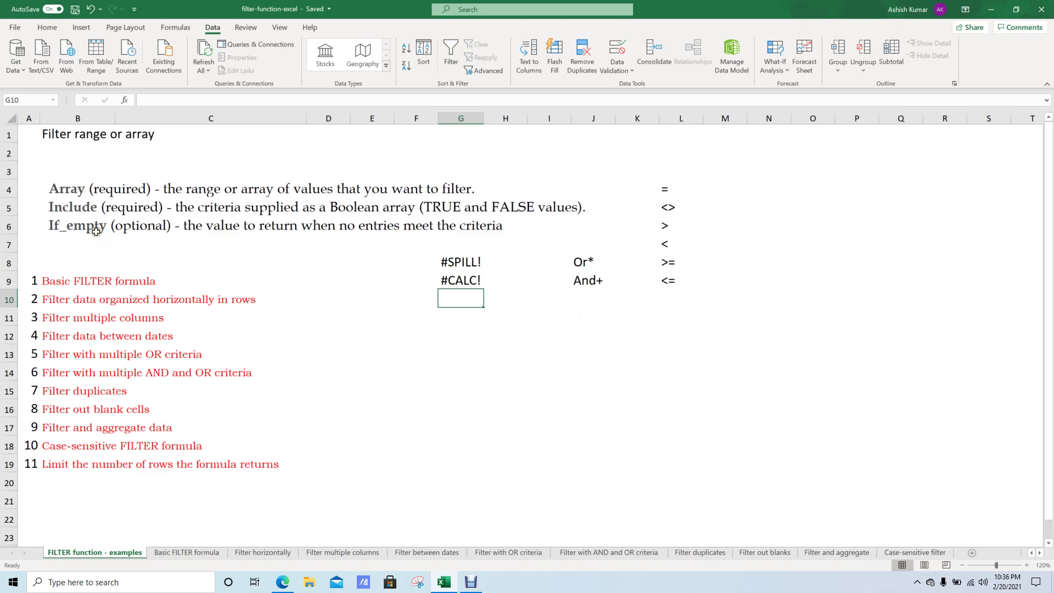
pyautogui.click(582, 262)
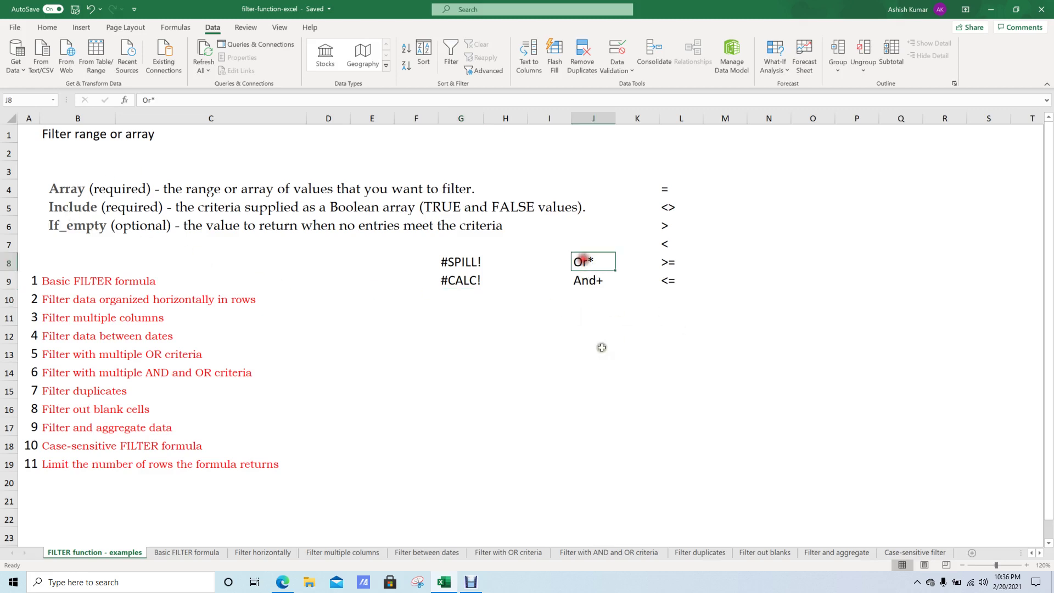
pyautogui.click(586, 282)
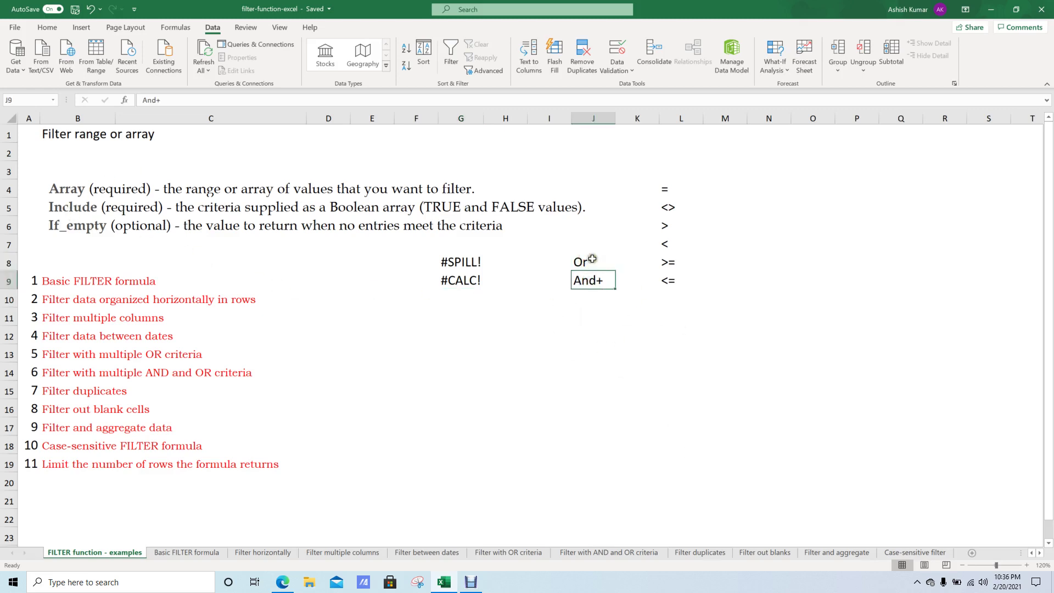
pyautogui.click(595, 258)
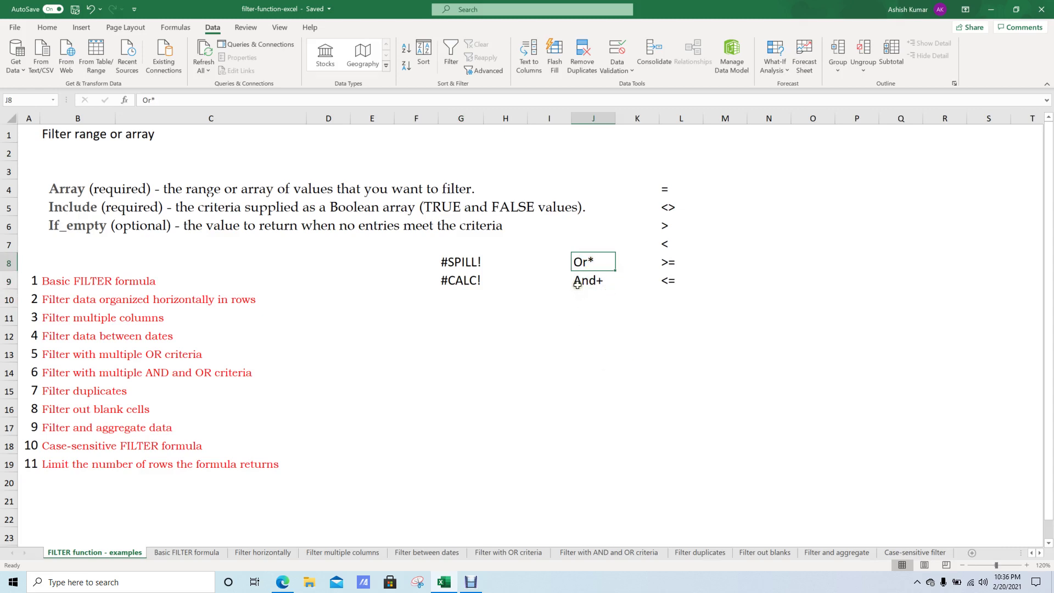
pyautogui.click(609, 314)
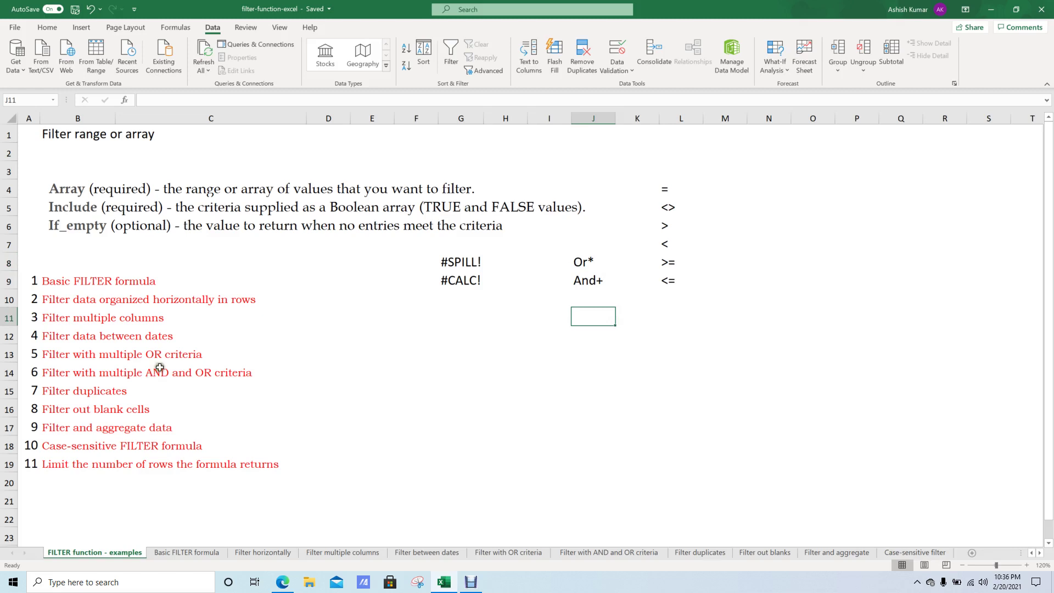
pyautogui.click(83, 374)
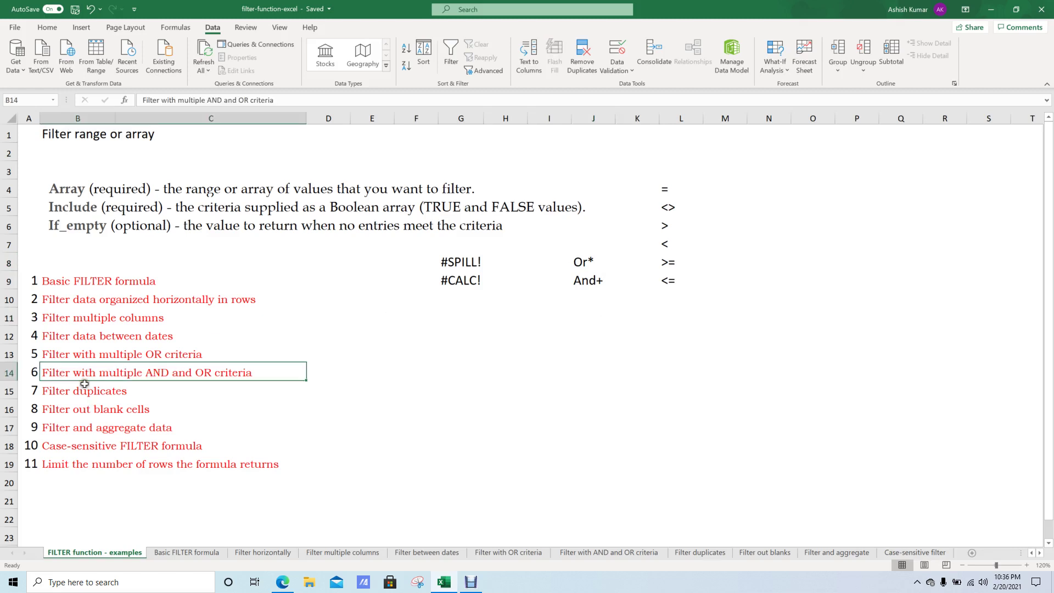
# View the descriptions of the OR and AND functions from cell J12, discarding both trial entries.
pyautogui.click(596, 328)
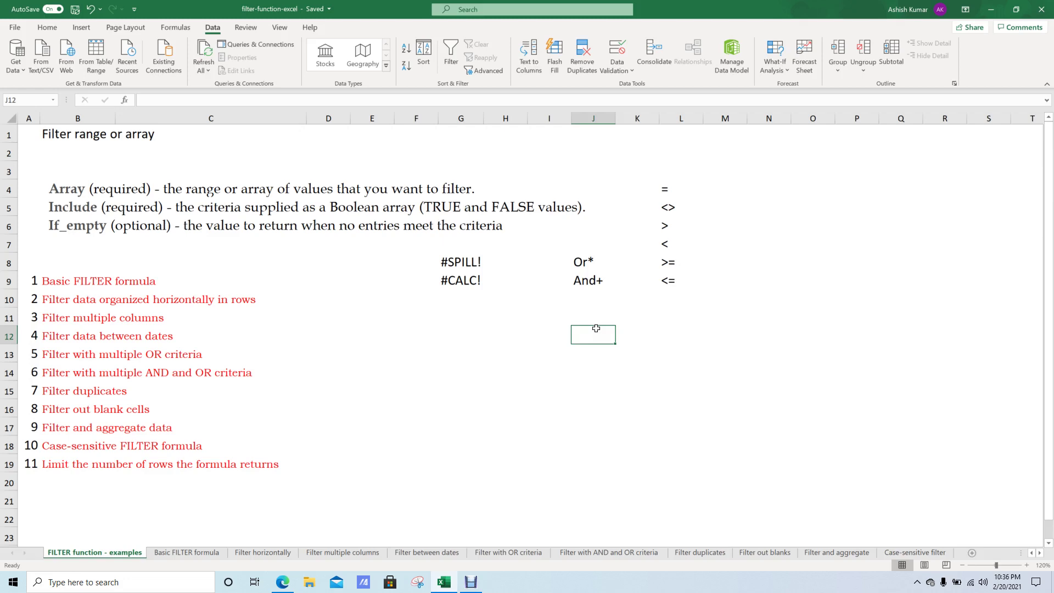
pyautogui.write('=')
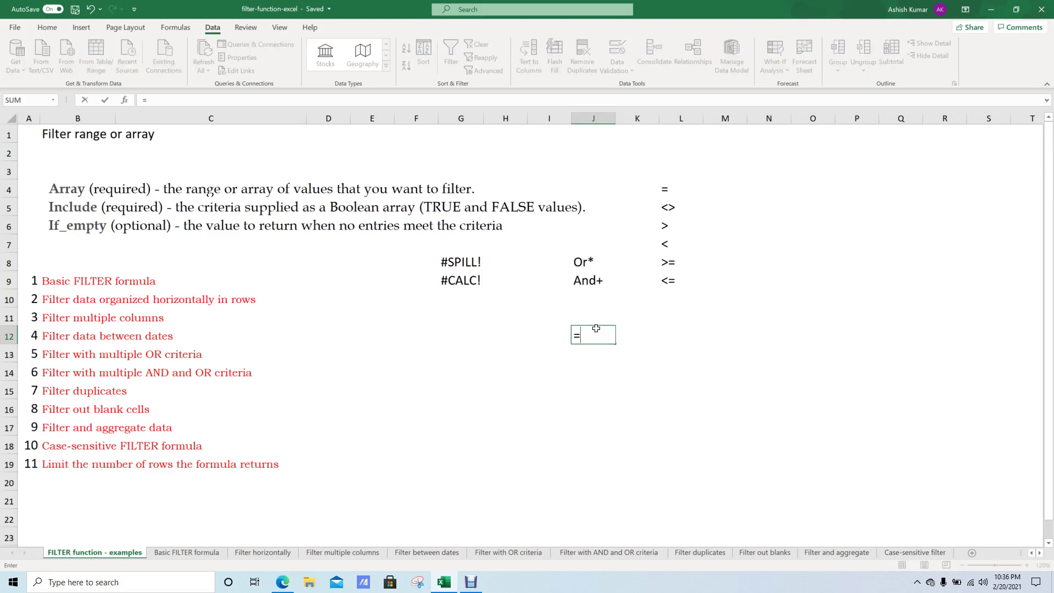
pyautogui.write('or')
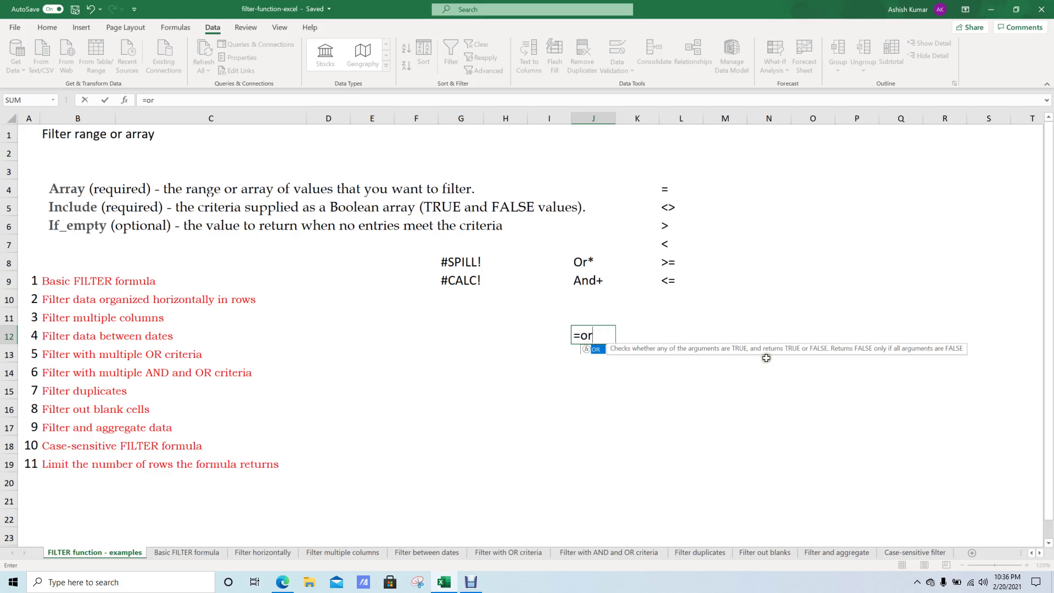
pyautogui.press('Escape')
pyautogui.press('Escape')
pyautogui.write('=and')
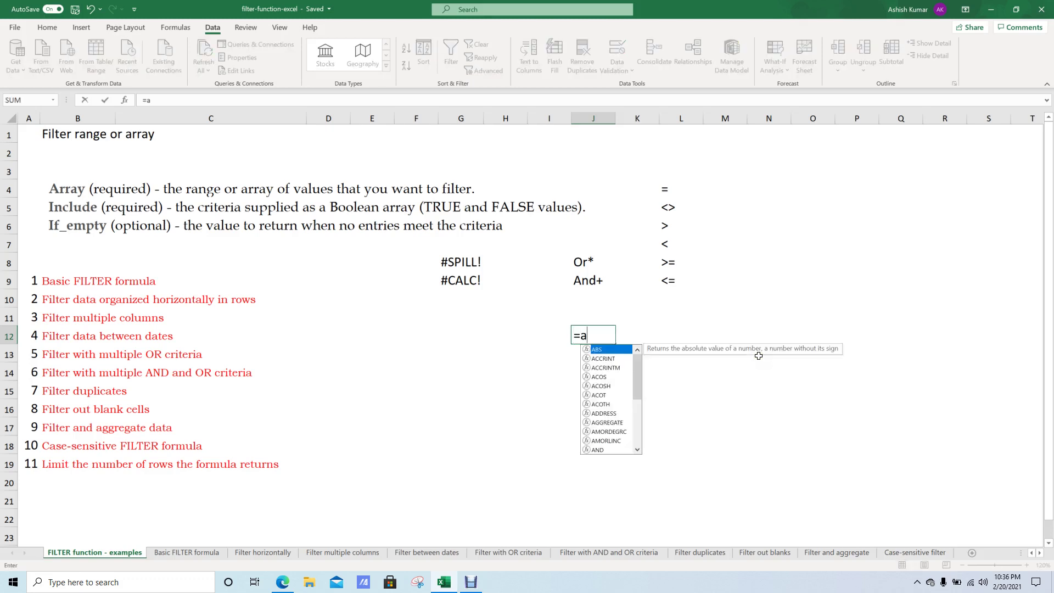
pyautogui.press('Tab')
pyautogui.press('BackSpace')
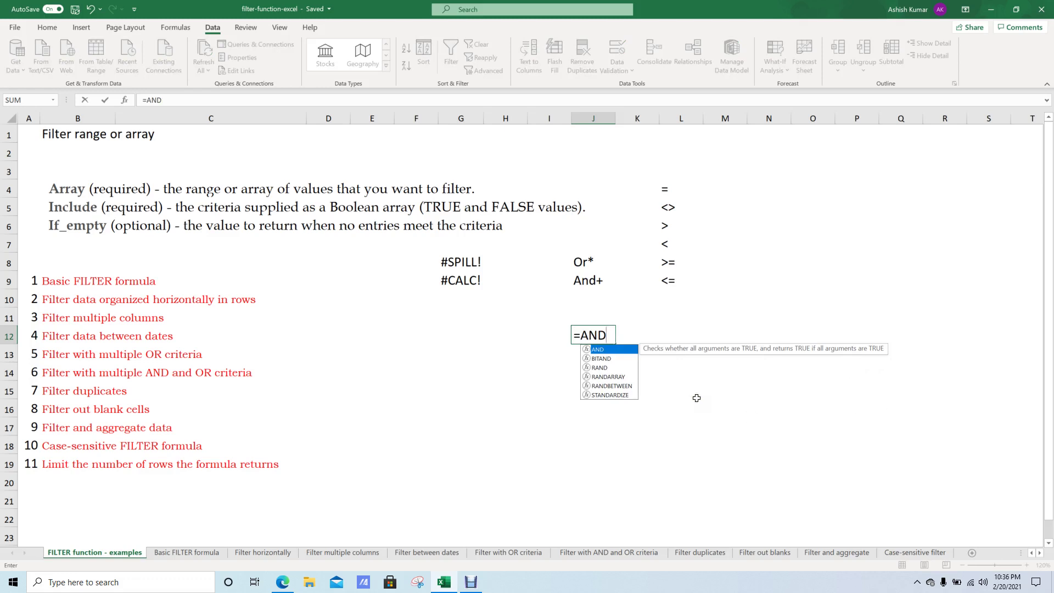
pyautogui.press('Escape')
pyautogui.press('Escape')
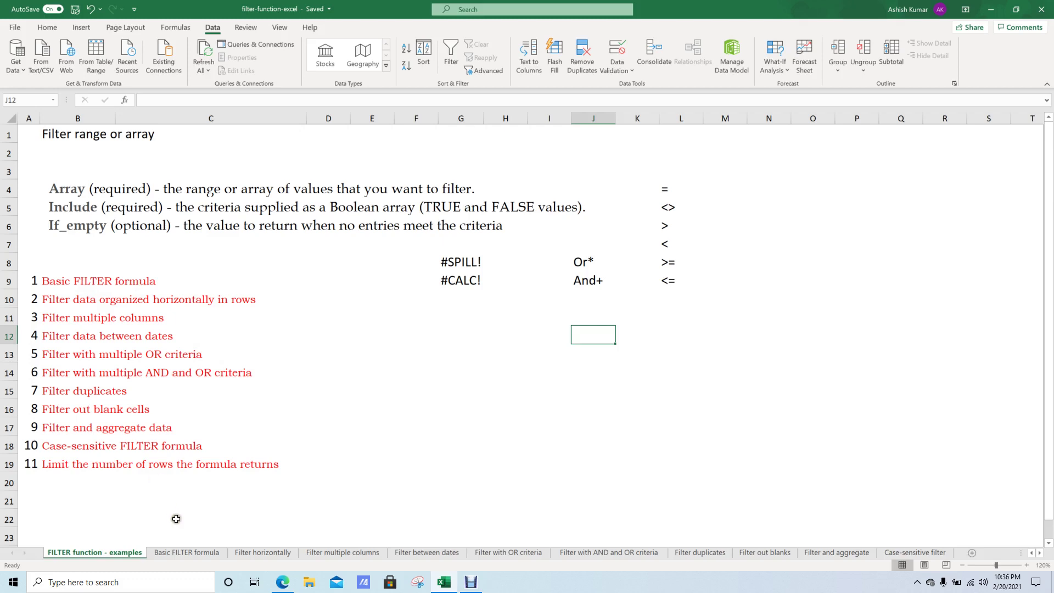
# Open the Basic FILTER formula sheet.
pyautogui.click(174, 554)
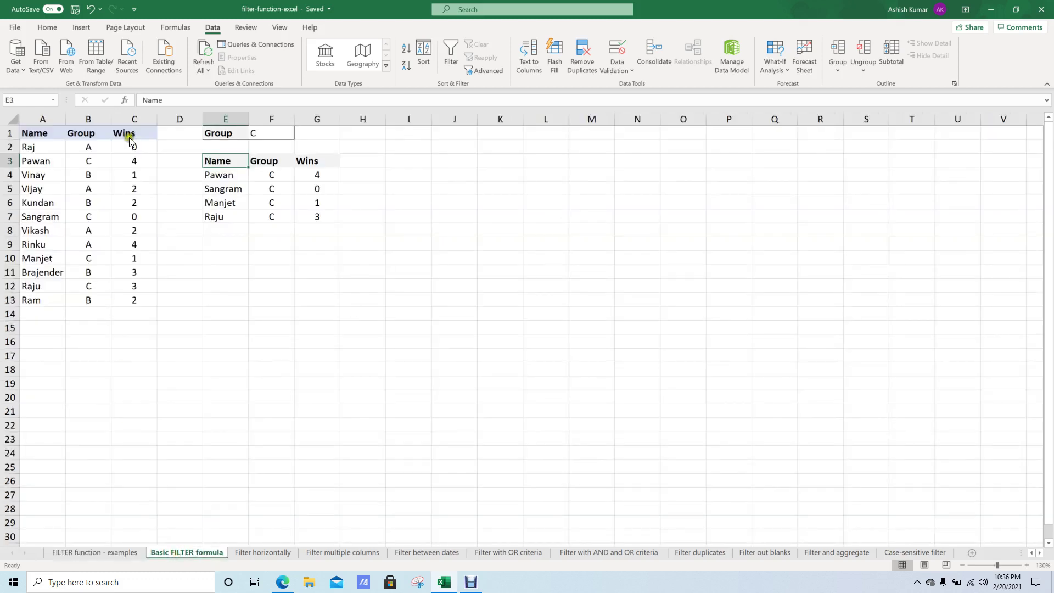
# Copy the Name, Group and Wins headings from E3:G3 to I3:K3, leaving column H empty.
pyautogui.click(285, 191)
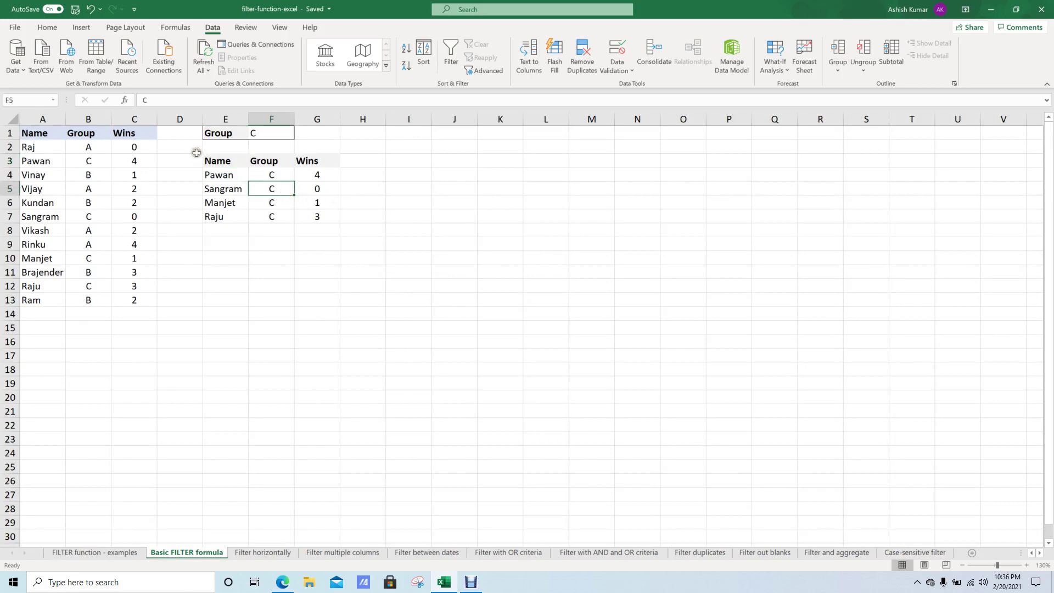
pyautogui.moveTo(218, 160); pyautogui.dragTo(306, 216)
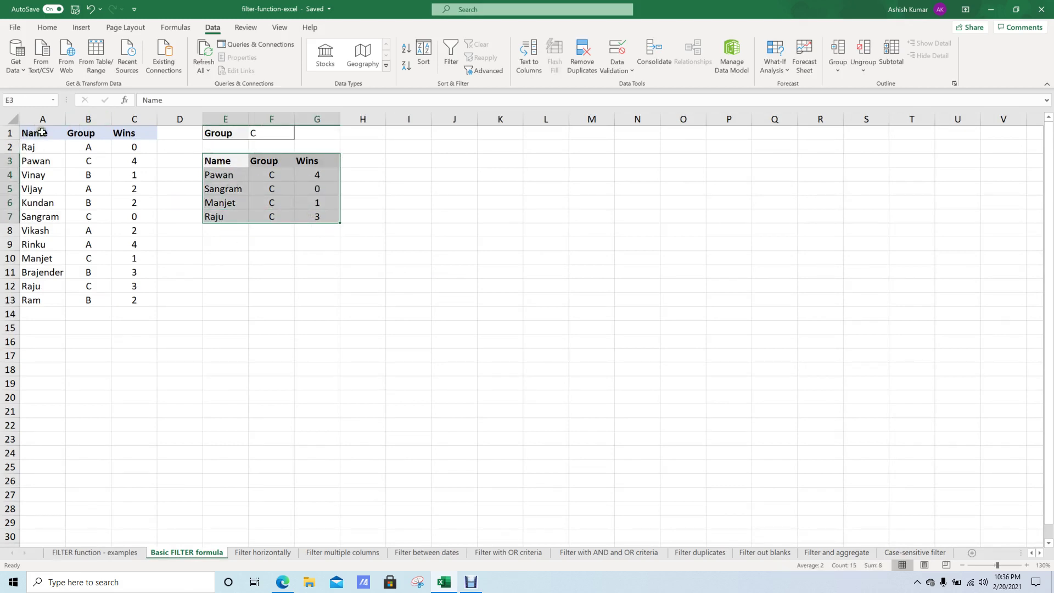
pyautogui.click(413, 167)
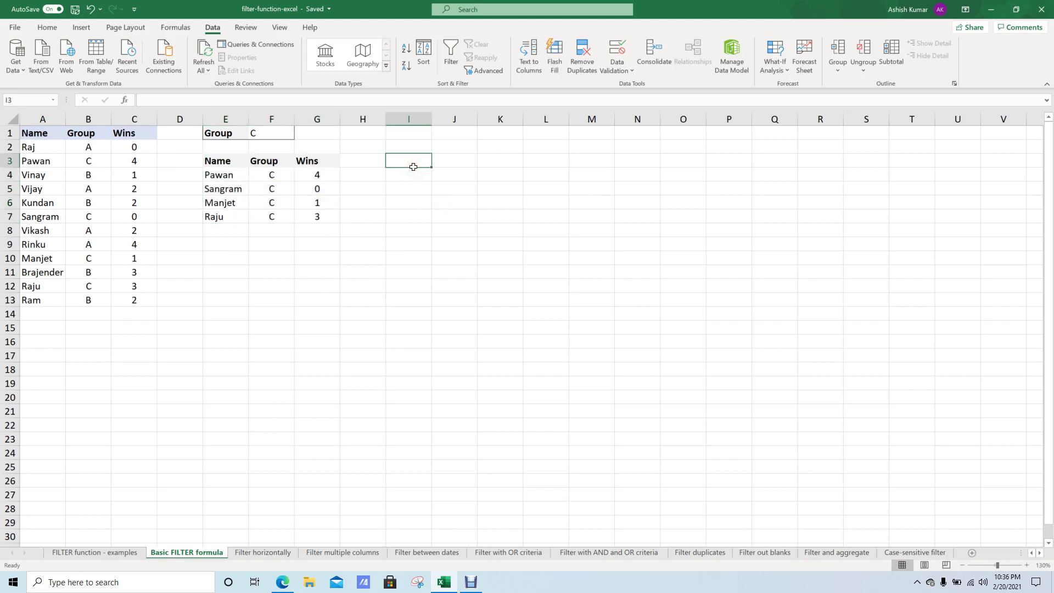
pyautogui.press('Left')
pyautogui.press('Left')
pyautogui.press('Left')
pyautogui.press('Left')
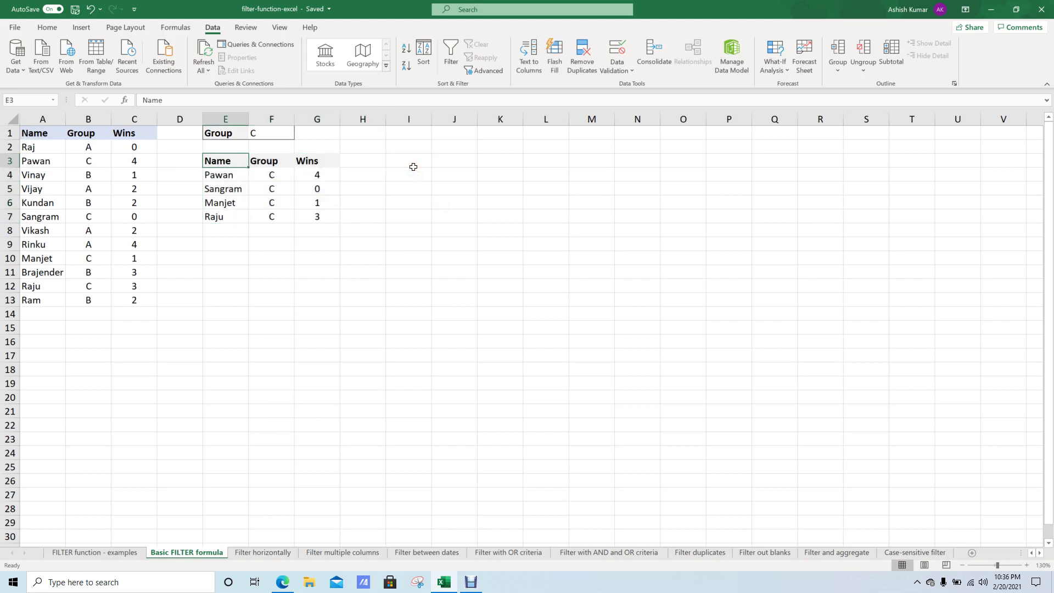
pyautogui.hotkey('shift', 'Right')
pyautogui.hotkey('shift', 'Right')
pyautogui.hotkey('ctrl', 'c')
pyautogui.press('Right')
pyautogui.press('Right')
pyautogui.press('Right')
pyautogui.hotkey('ctrl', 'v')
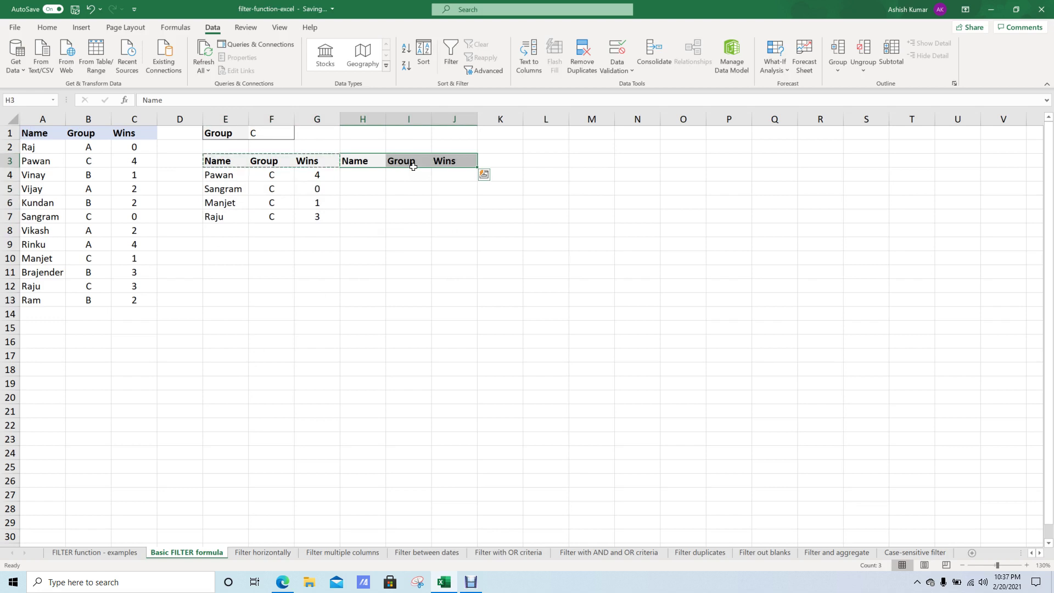
pyautogui.hotkey('ctrl', 'z')
pyautogui.press('Right')
pyautogui.hotkey('ctrl', 'v')
pyautogui.press('Down')
pyautogui.write('=')
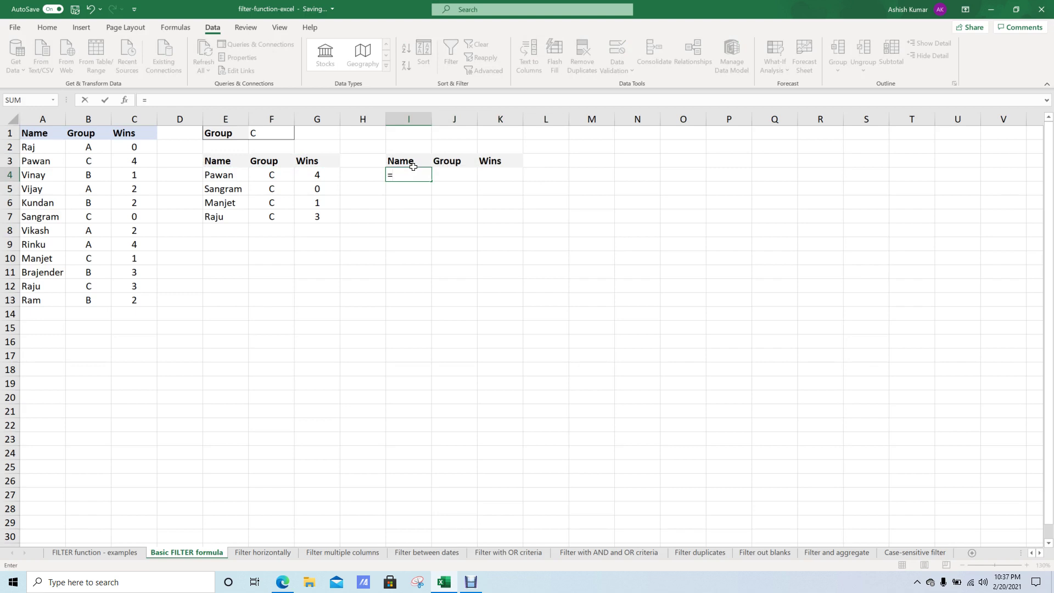
pyautogui.press('Escape')
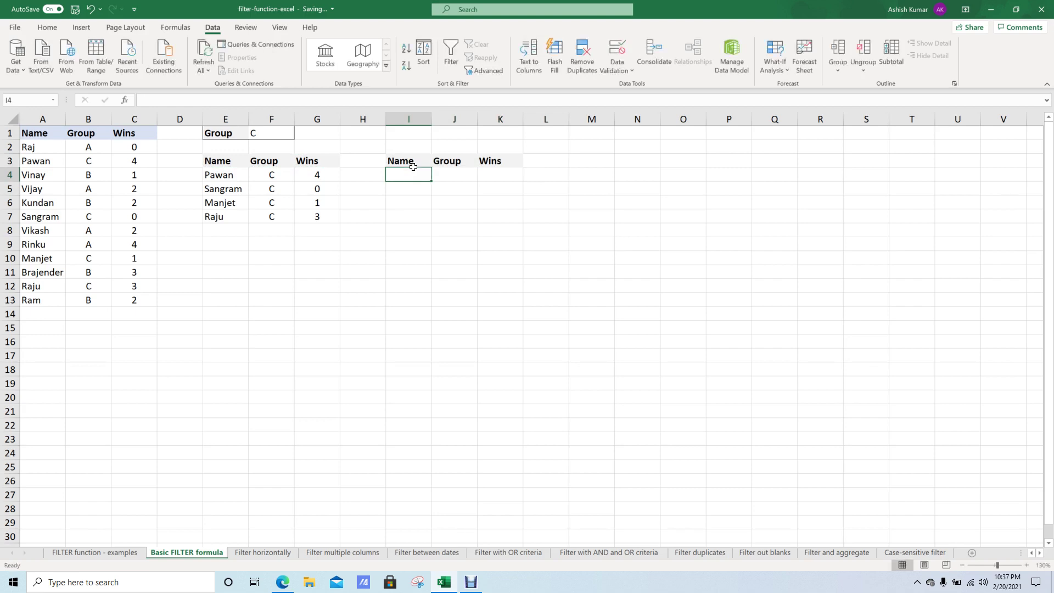
pyautogui.moveTo(29, 136); pyautogui.dragTo(146, 138)
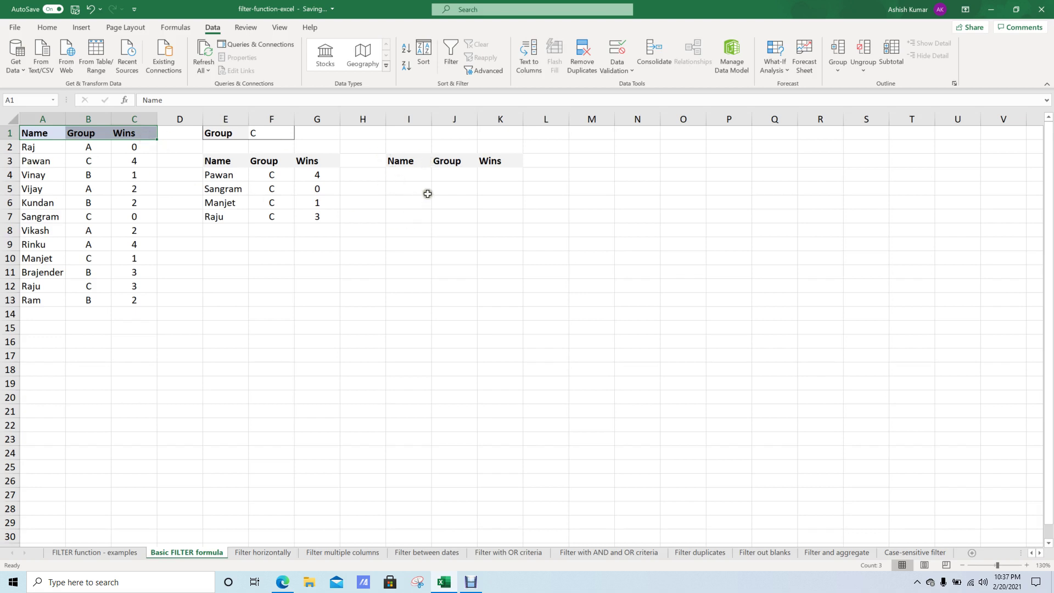
# Start a FILTER formula in cell I4 with the range A2:C13 as its array argument.
pyautogui.click(411, 176)
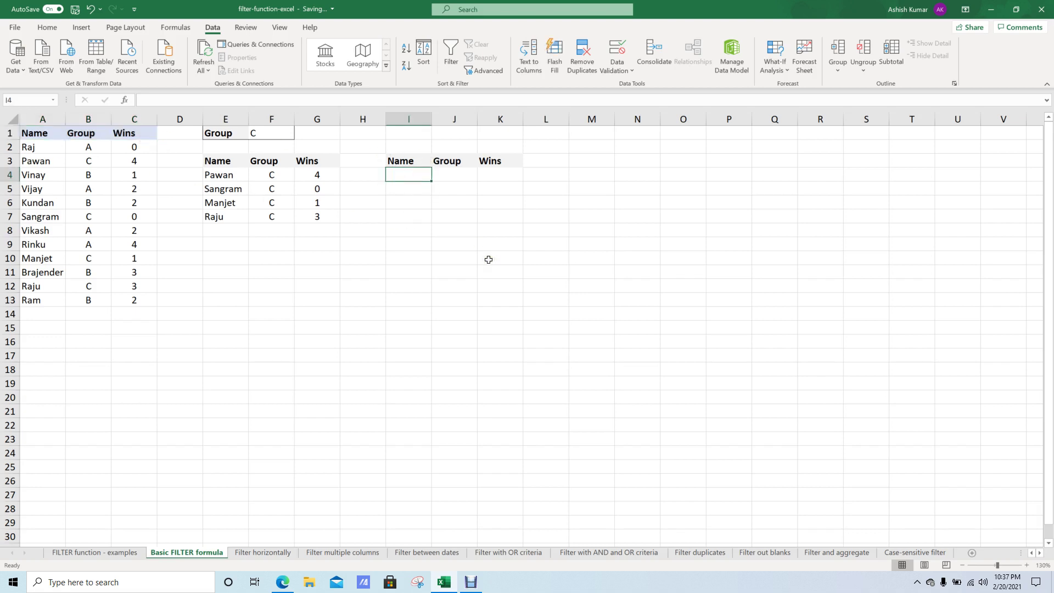
pyautogui.write('=')
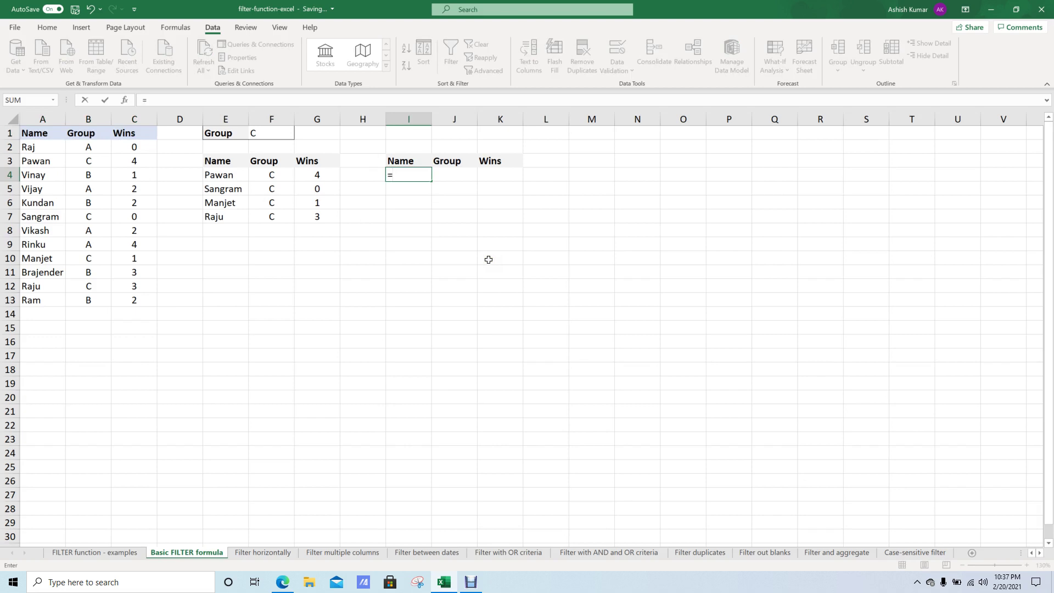
pyautogui.write('fil')
pyautogui.press('Tab')
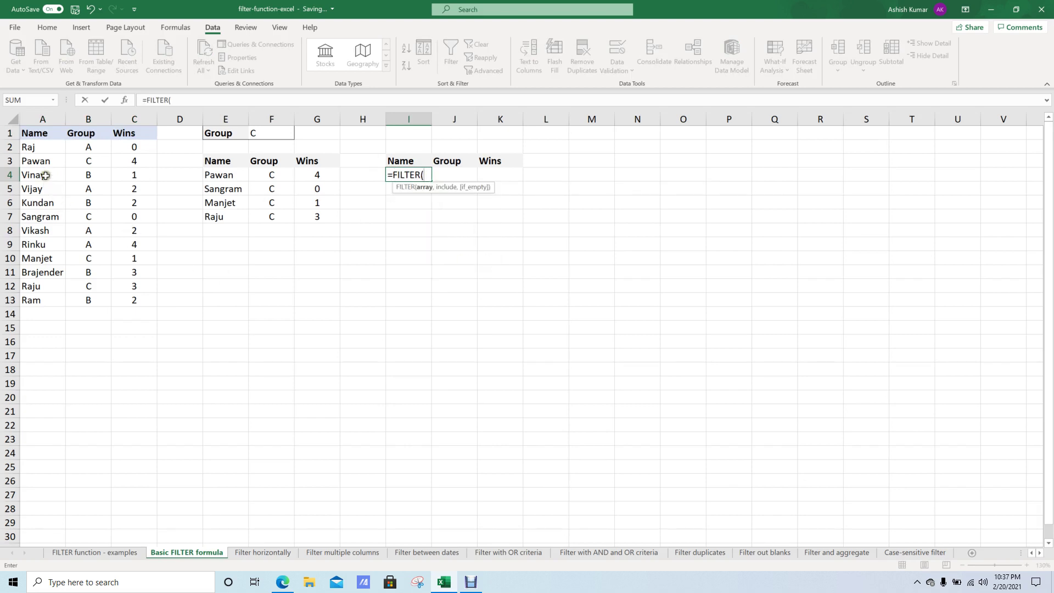
pyautogui.moveTo(35, 149); pyautogui.dragTo(119, 297)
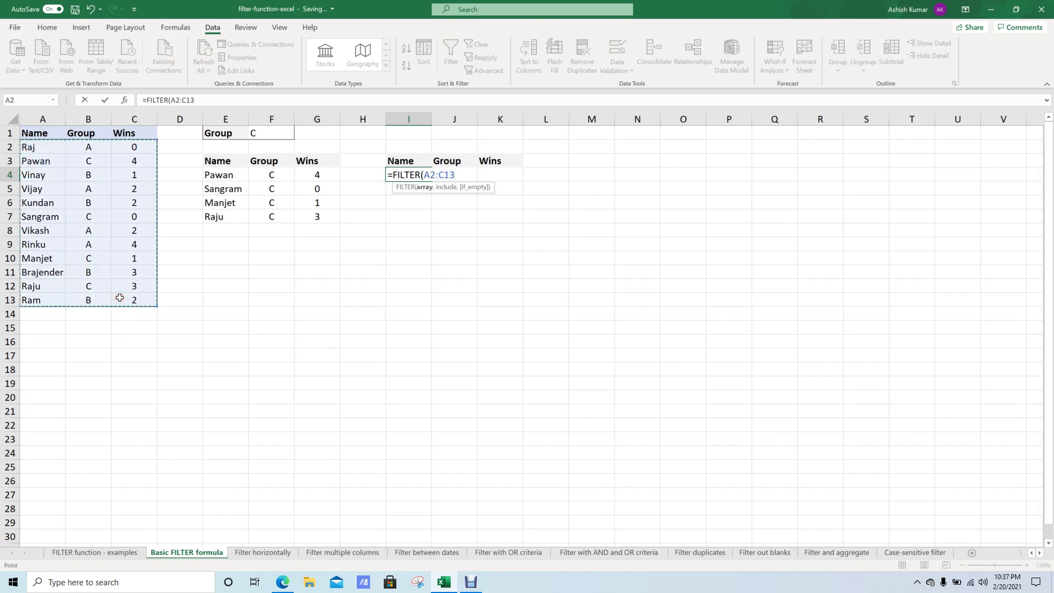
pyautogui.press('F4')
pyautogui.press('F4')
pyautogui.press('F4')
pyautogui.press('F4')
pyautogui.write(',')
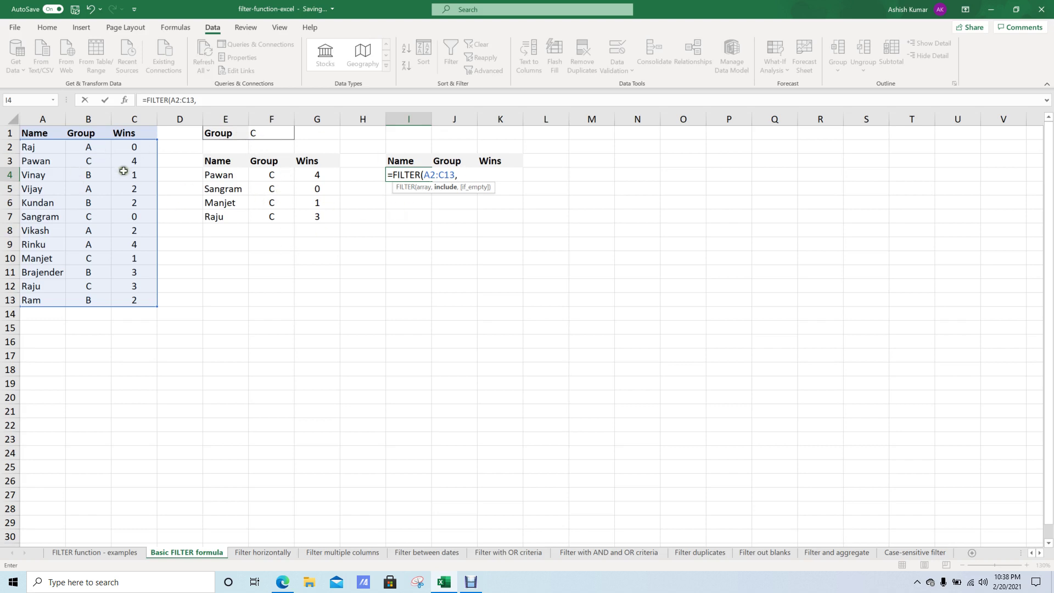
# Complete the FILTER formula in I4 with the include criterion B2:B13=F1 and enter it.
pyautogui.moveTo(98, 147); pyautogui.dragTo(97, 297)
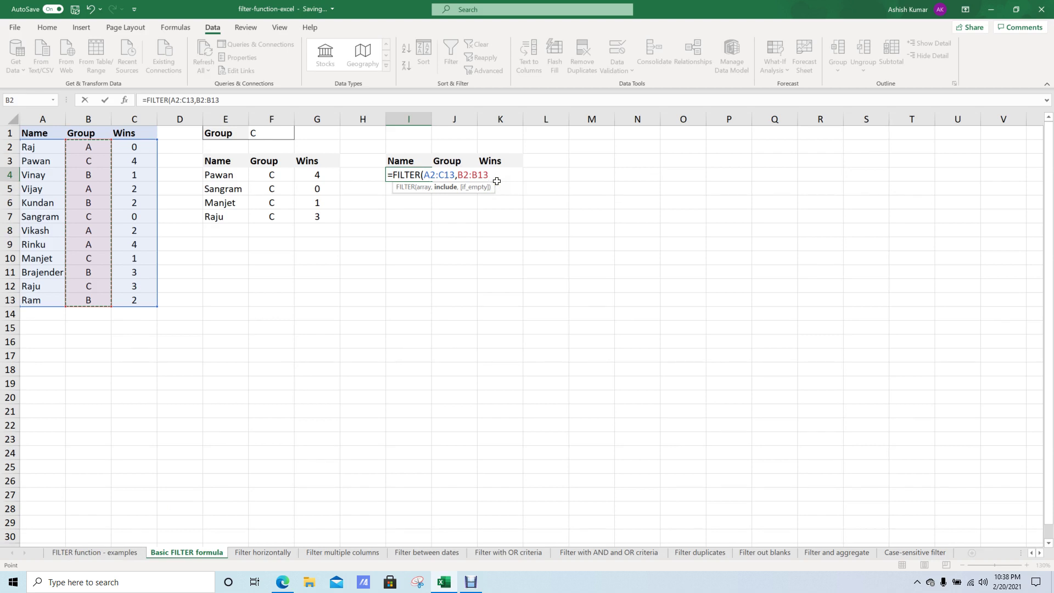
pyautogui.write('=')
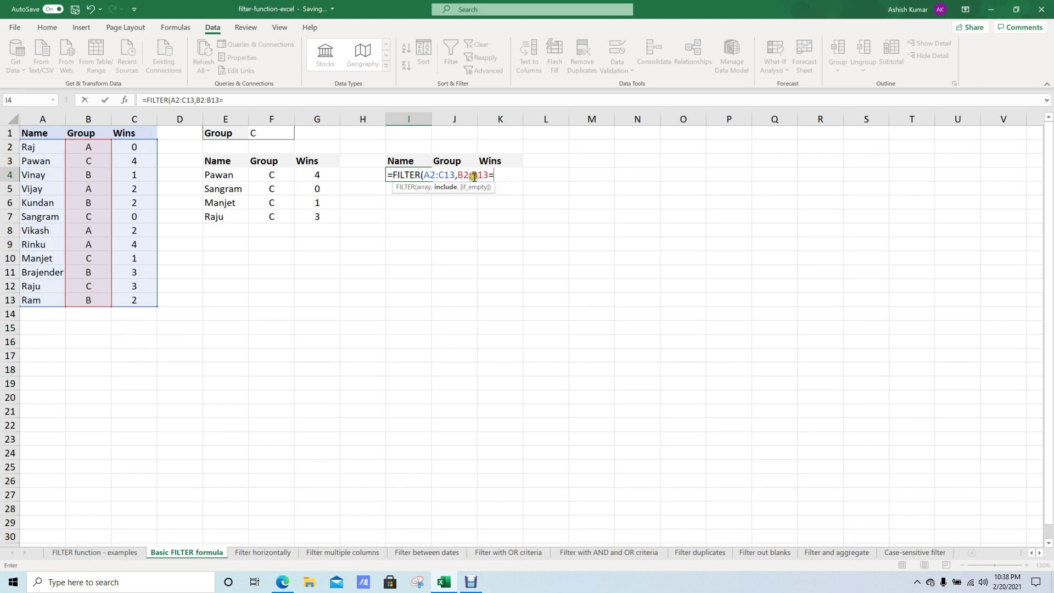
pyautogui.click(265, 133)
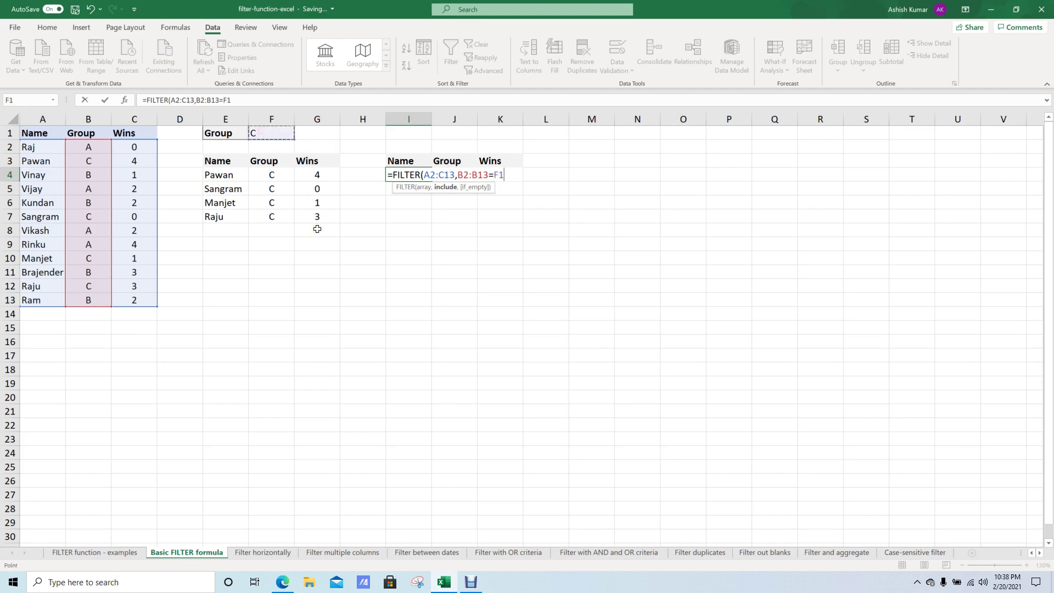
pyautogui.write(',')
pyautogui.press('BackSpace')
pyautogui.write(')')
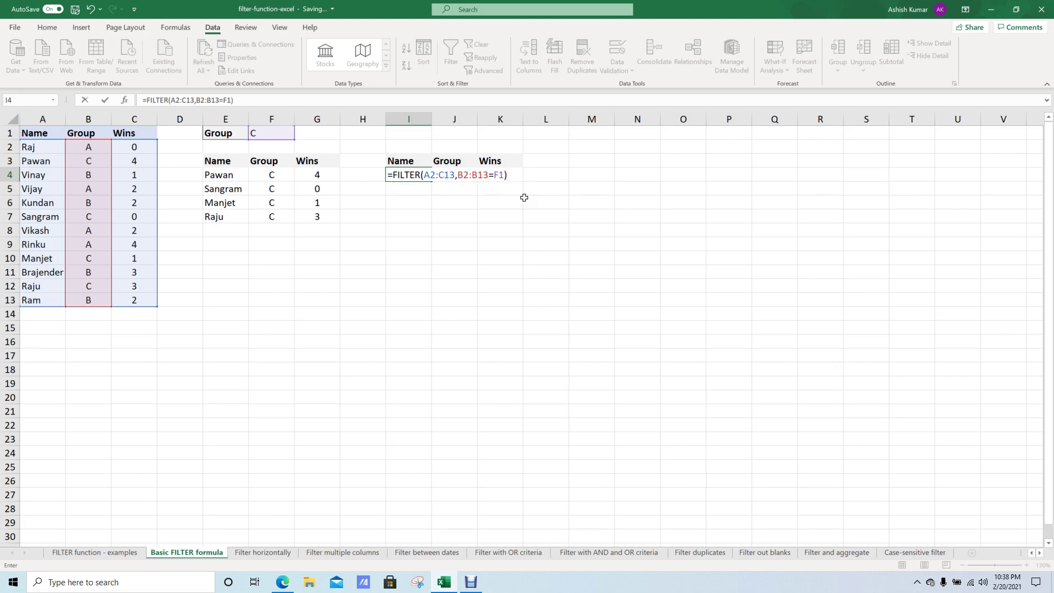
pyautogui.press('Return')
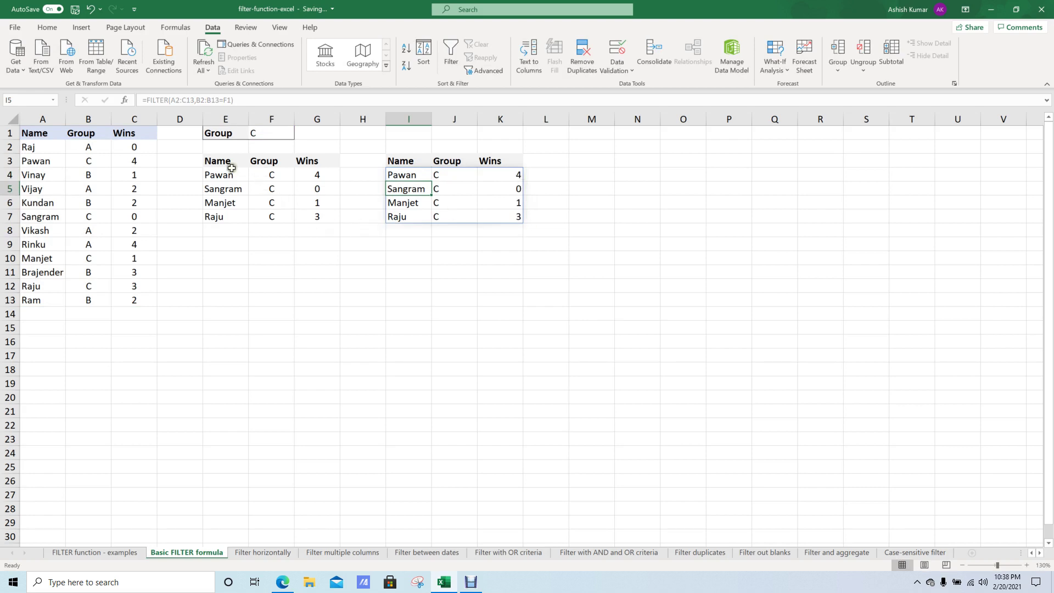
pyautogui.click(418, 252)
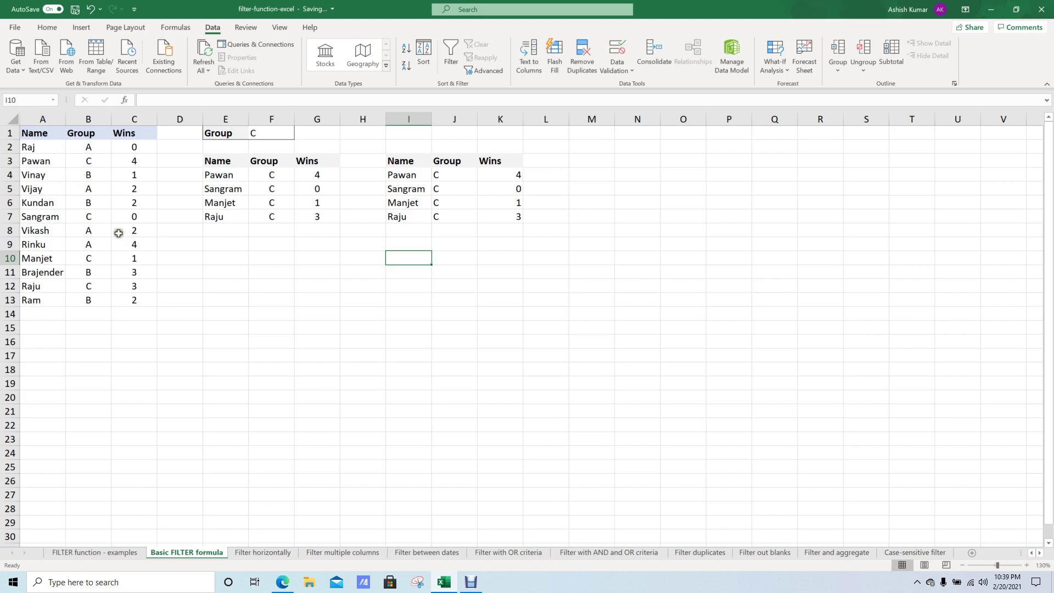
# On the Filter horizontally sheet, enter =FILTER(B1:M3,B2:M2=B6) in cell G8.
pyautogui.click(245, 555)
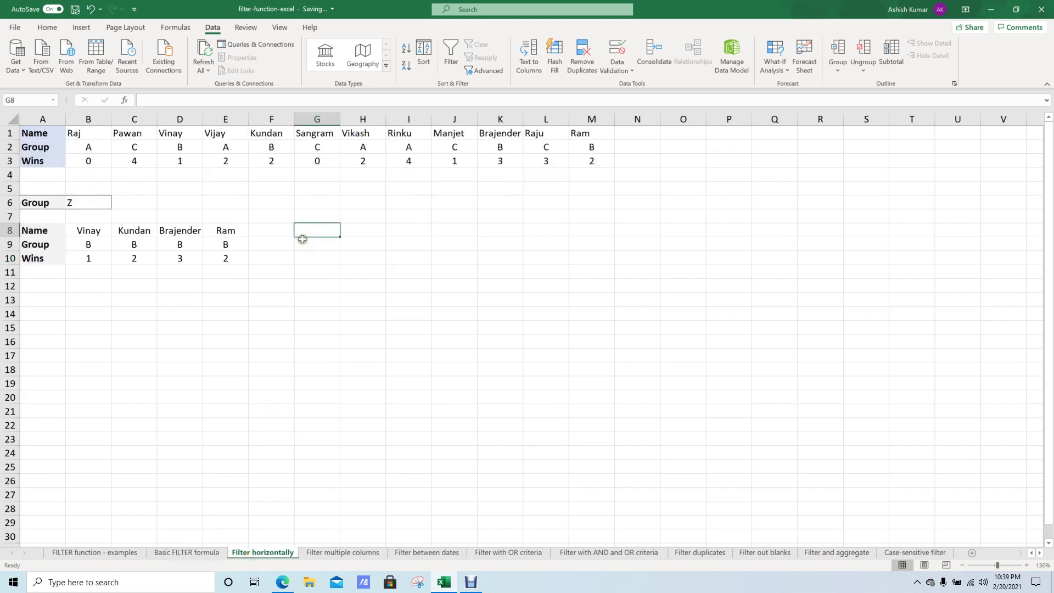
pyautogui.write('=')
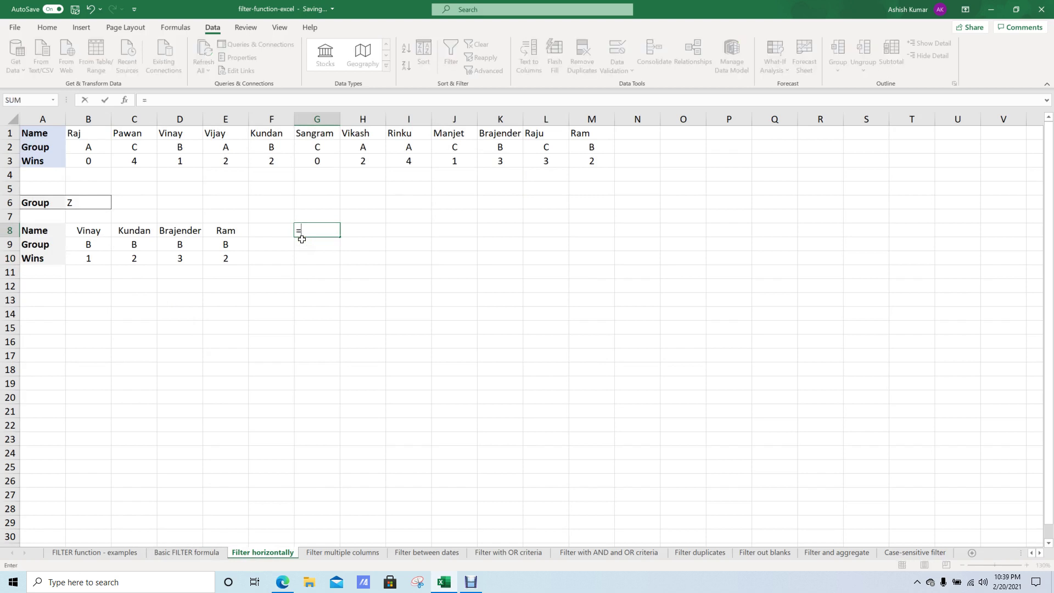
pyautogui.write('fil')
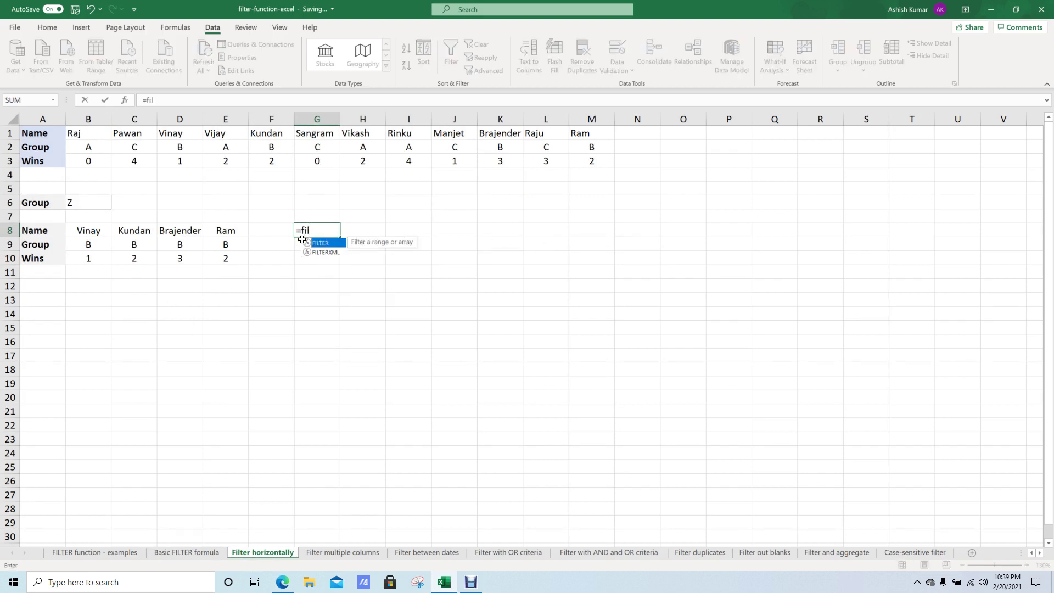
pyautogui.press('Tab')
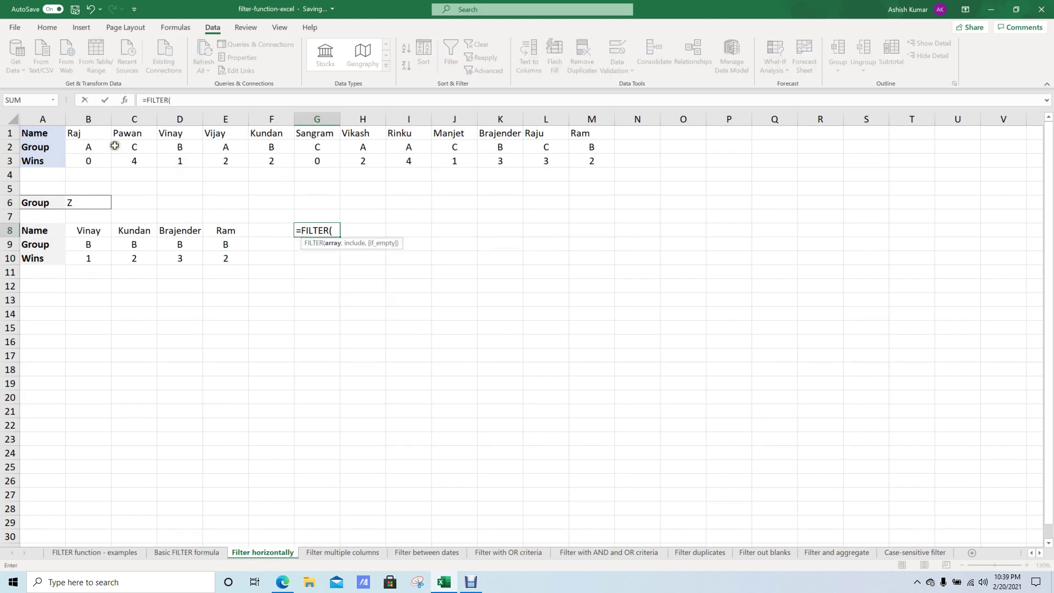
pyautogui.moveTo(82, 134); pyautogui.dragTo(586, 162)
pyautogui.write(',')
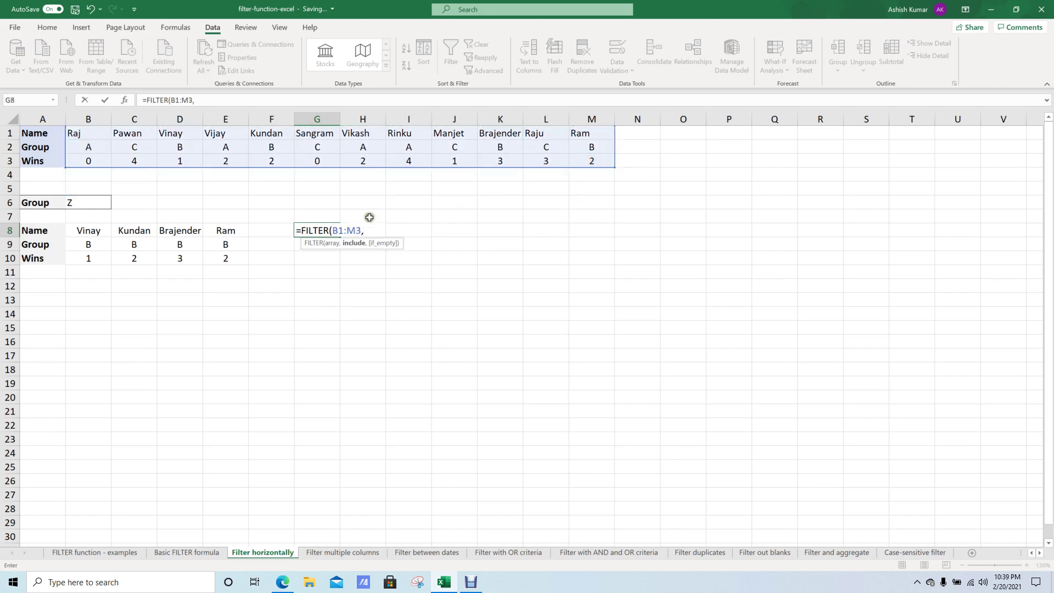
pyautogui.moveTo(88, 149); pyautogui.dragTo(595, 149)
pyautogui.write('=')
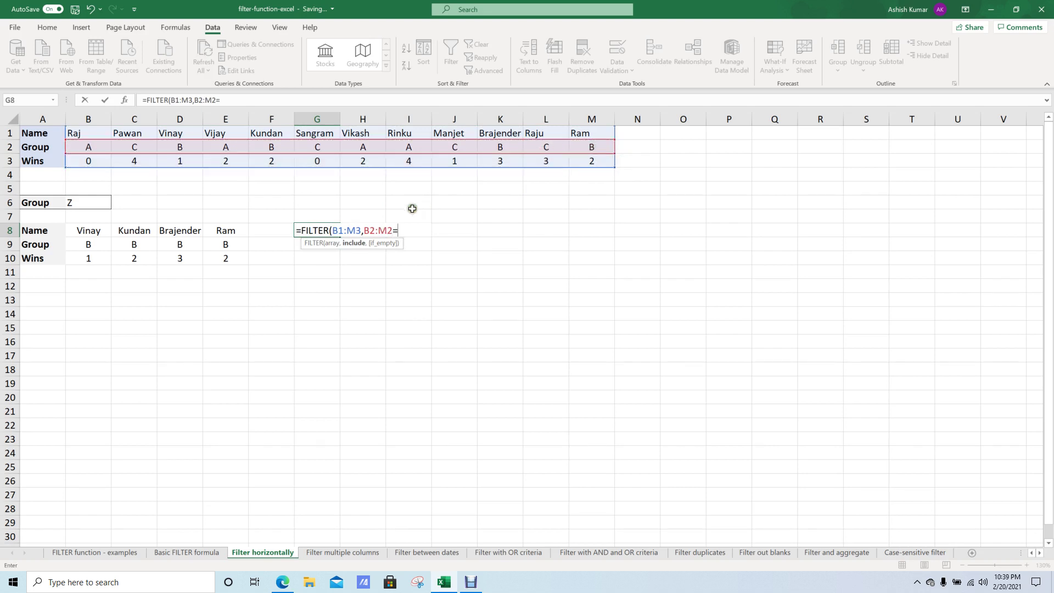
pyautogui.click(81, 204)
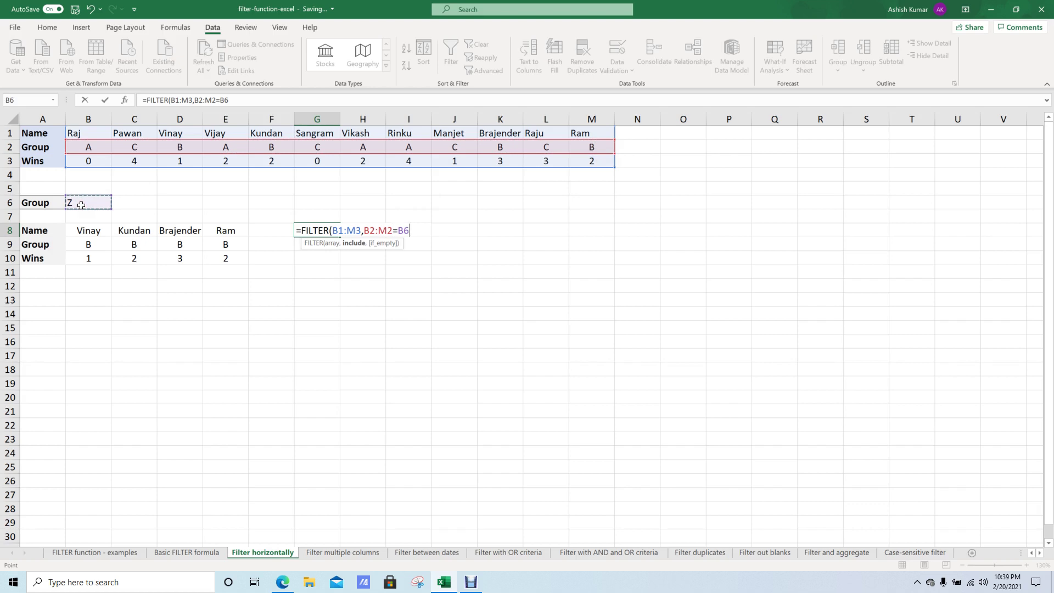
pyautogui.write(')')
pyautogui.hotkey('ctrl', 'Return')
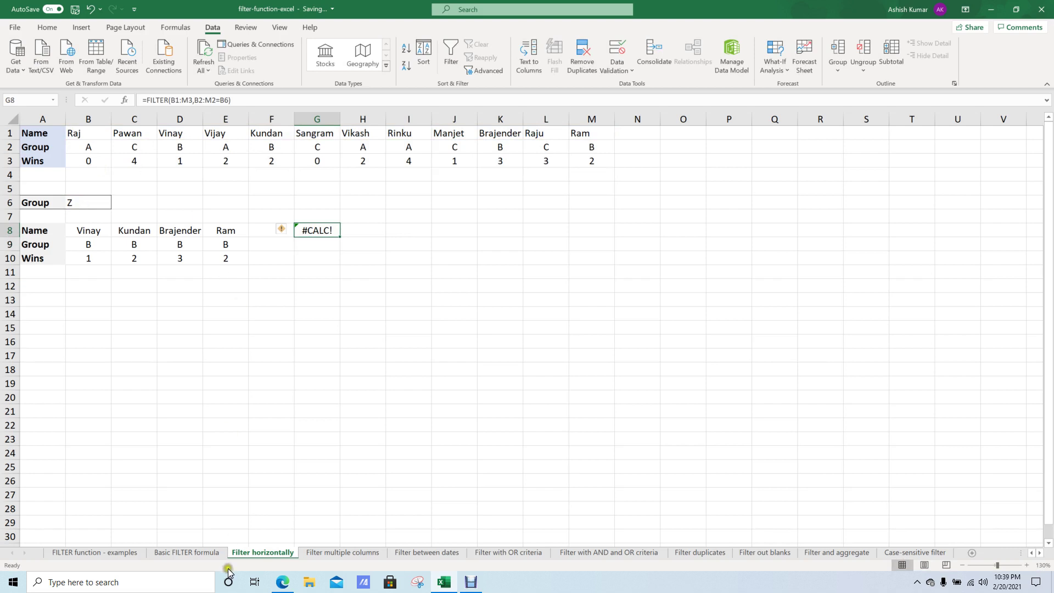
# Check the #CALC! note on the FILTER function - examples sheet and try group A in cell B6 of the Filter horizontally sheet.
pyautogui.click(118, 550)
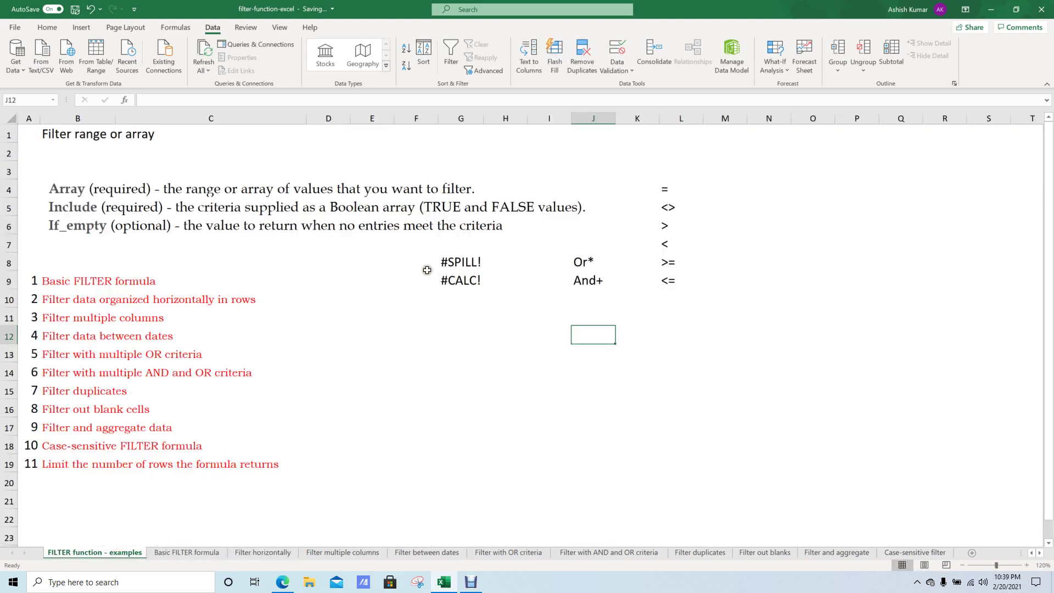
pyautogui.click(264, 552)
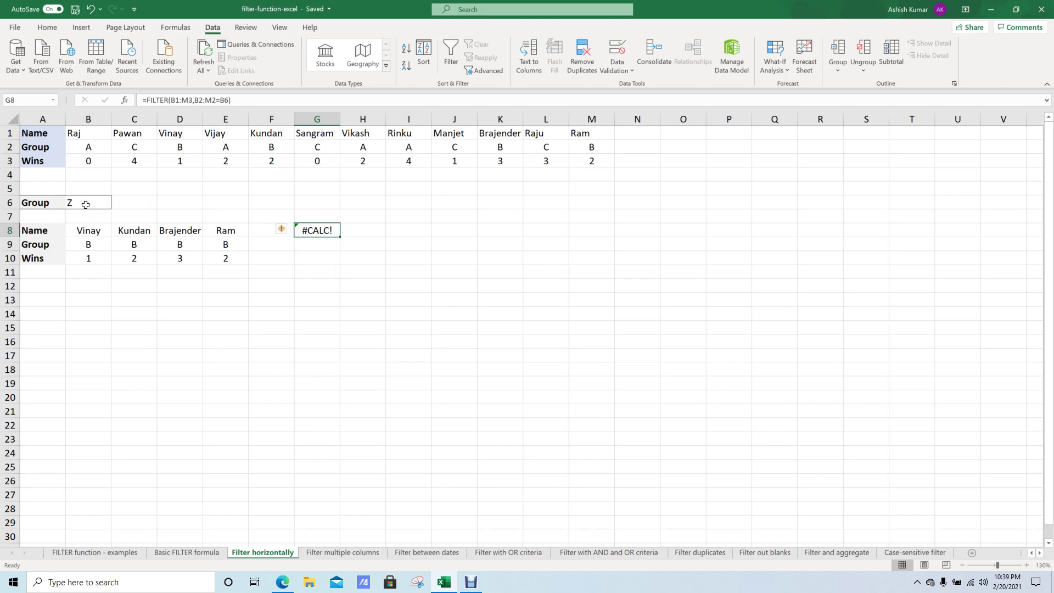
pyautogui.press('Left')
pyautogui.press('Left')
pyautogui.press('Left')
pyautogui.press('Up')
pyautogui.press('Up')
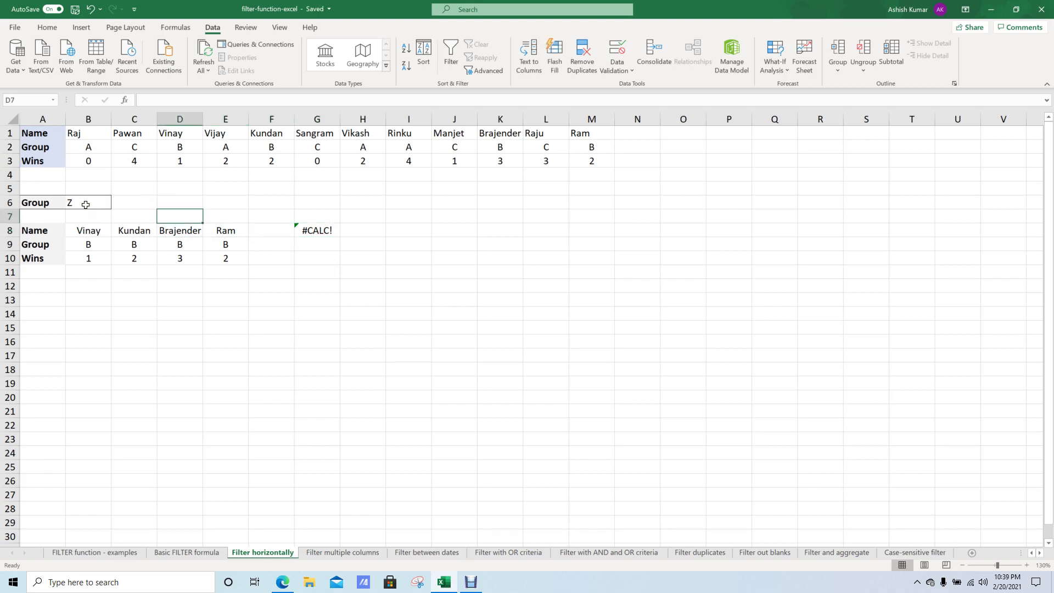
pyautogui.press('Left')
pyautogui.press('Left')
pyautogui.write('Z')
pyautogui.press('BackSpace')
pyautogui.write('A')
pyautogui.hotkey('ctrl', 'Return')
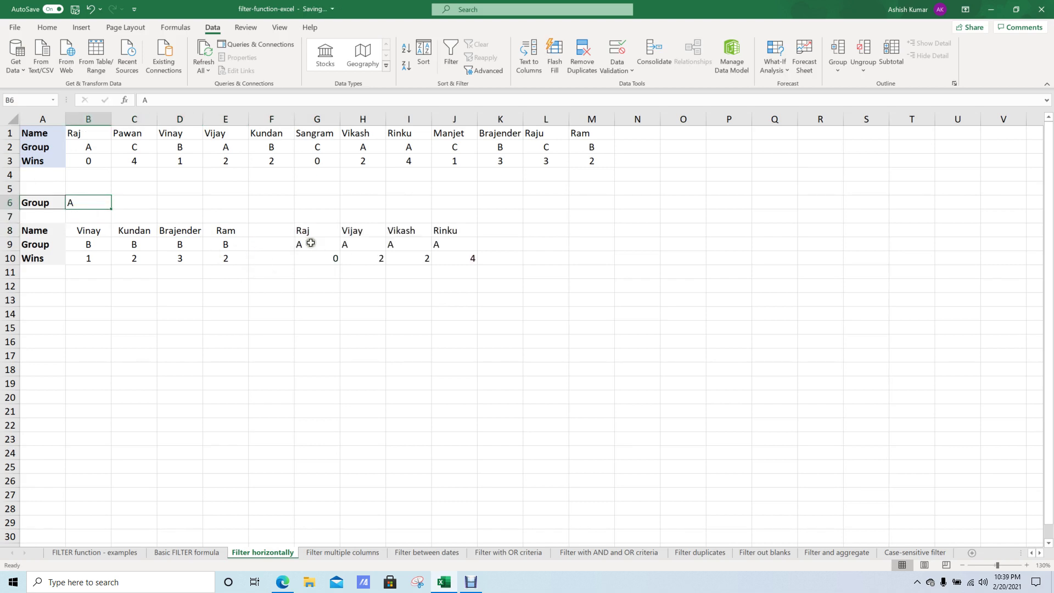
pyautogui.moveTo(305, 235); pyautogui.dragTo(448, 262)
pyautogui.click(576, 272)
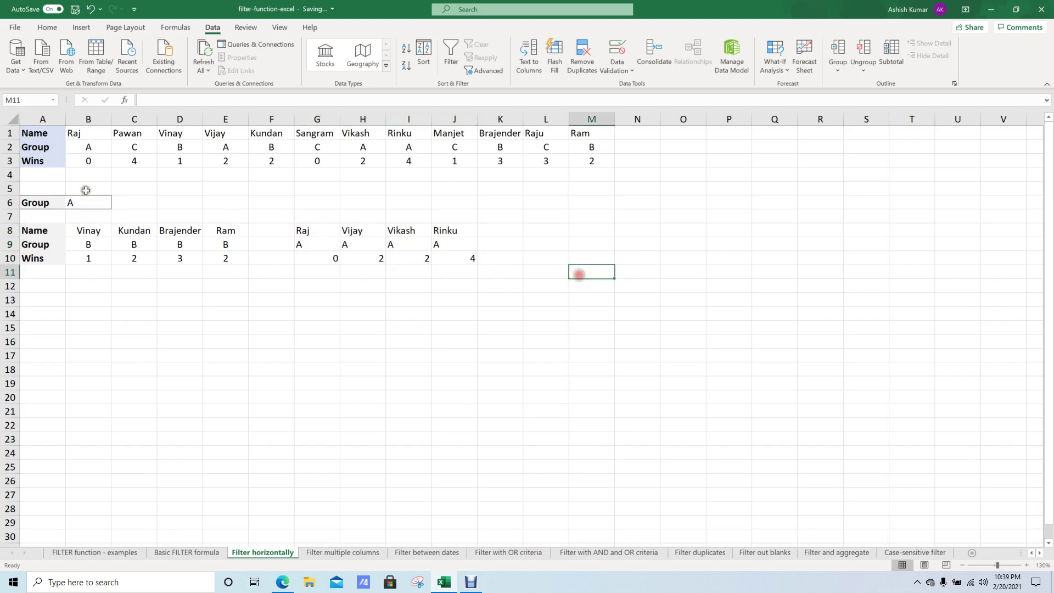
# Set the group criterion in B6 to B and compare the filtered output with the existing example in B8:E10.
pyautogui.click(99, 205)
pyautogui.write('B')
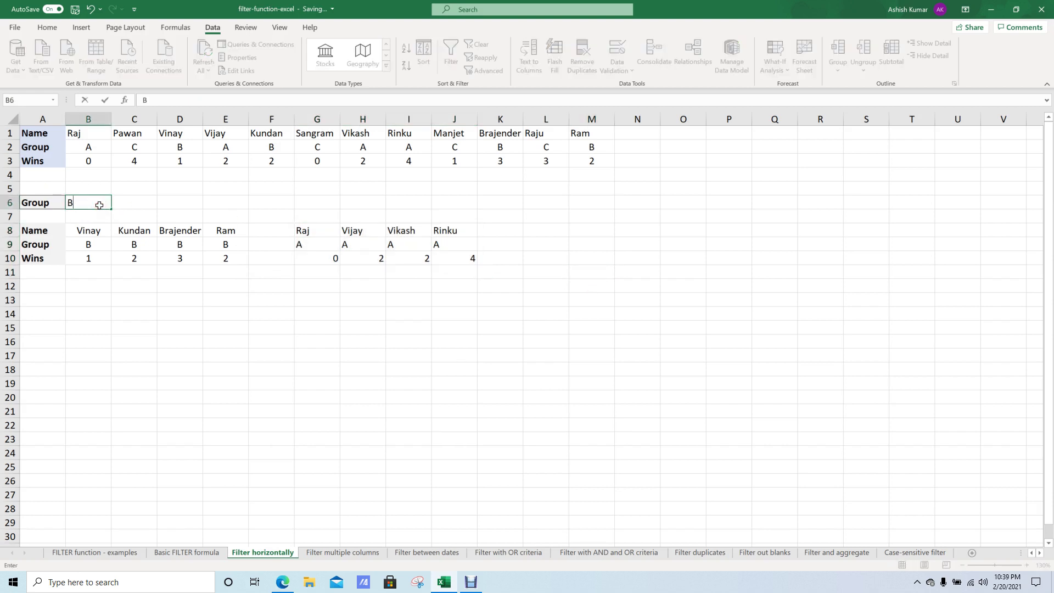
pyautogui.press('Return')
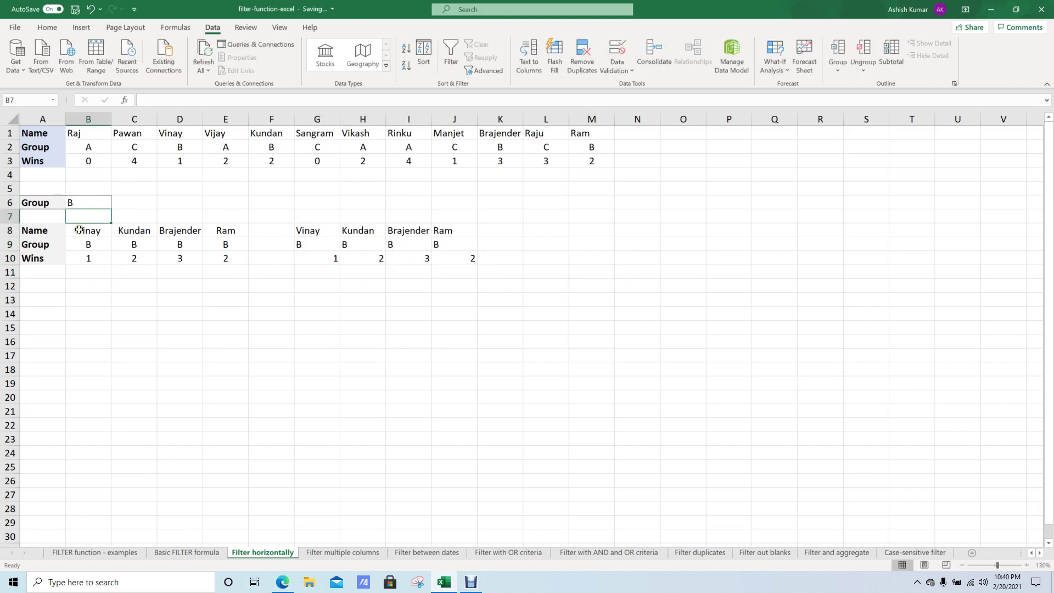
pyautogui.moveTo(79, 230); pyautogui.dragTo(234, 258)
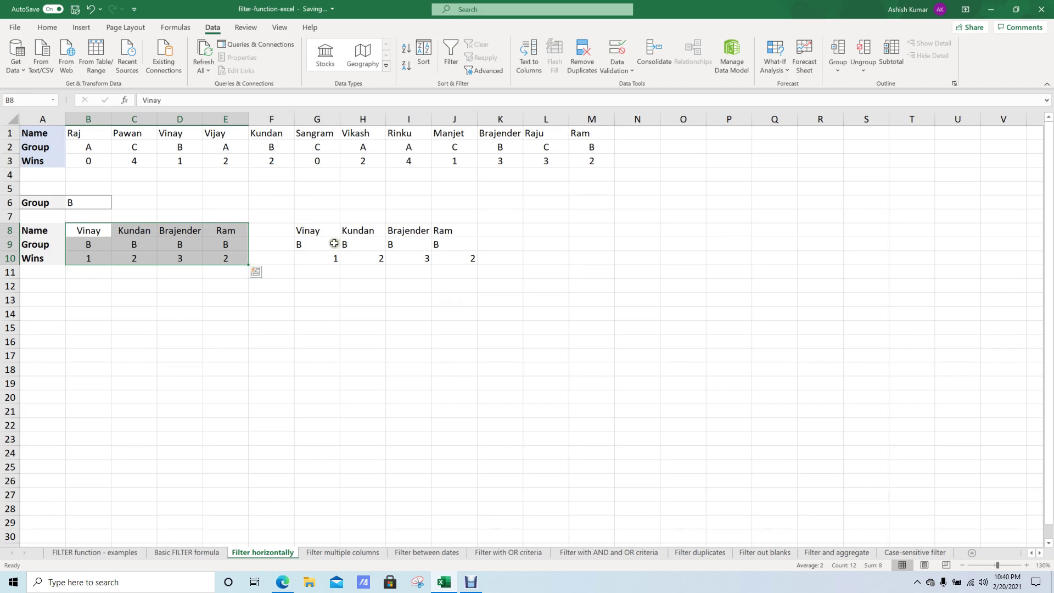
# Review the filtered group output starting in cell G8 of the Filter horizontally sheet.
pyautogui.moveTo(320, 235); pyautogui.dragTo(439, 264)
pyautogui.click(680, 258)
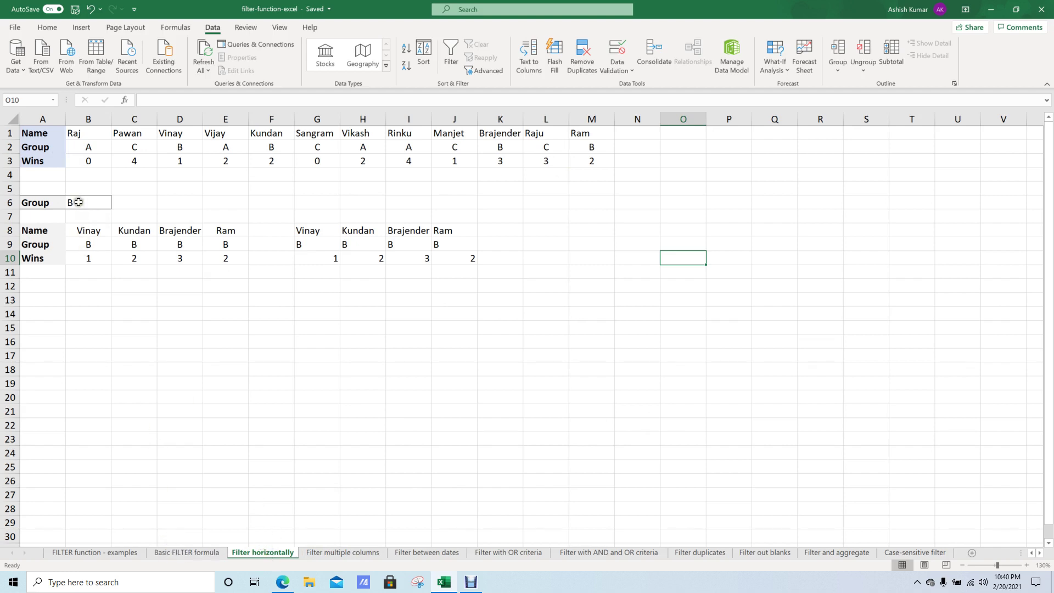
# On the Filter multiple columns sheet, copy the Name, Group and Wins headers from E5:G5 to I5:K5.
pyautogui.click(336, 552)
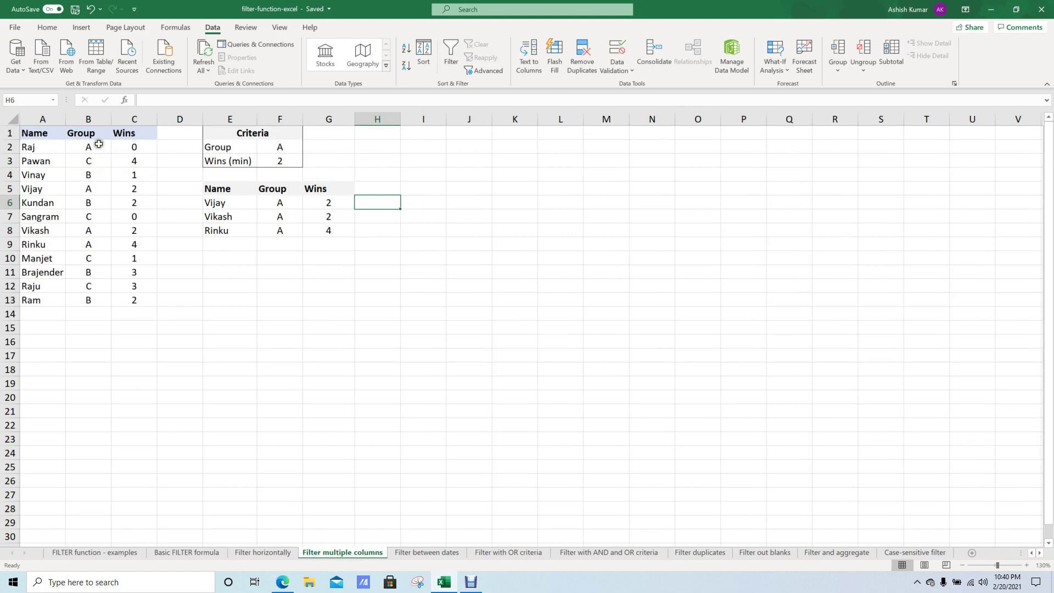
pyautogui.click(418, 185)
pyautogui.write('=')
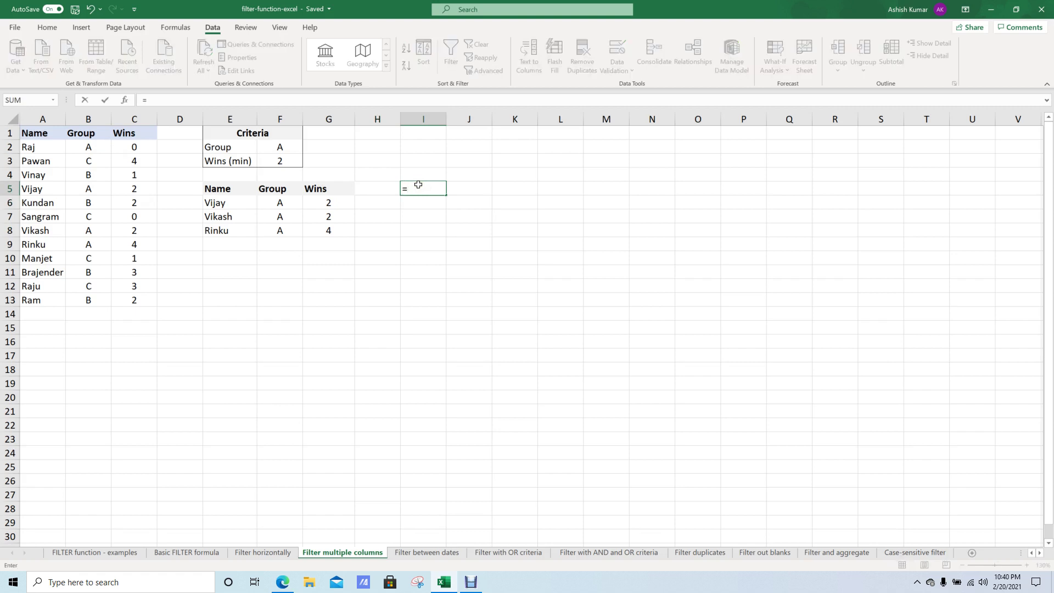
pyautogui.press('Escape')
pyautogui.press('Left')
pyautogui.press('Left')
pyautogui.press('Left')
pyautogui.press('Left')
pyautogui.hotkey('shift', 'Right')
pyautogui.hotkey('shift', 'Right')
pyautogui.hotkey('ctrl', 'c')
pyautogui.press('Right')
pyautogui.press('Right')
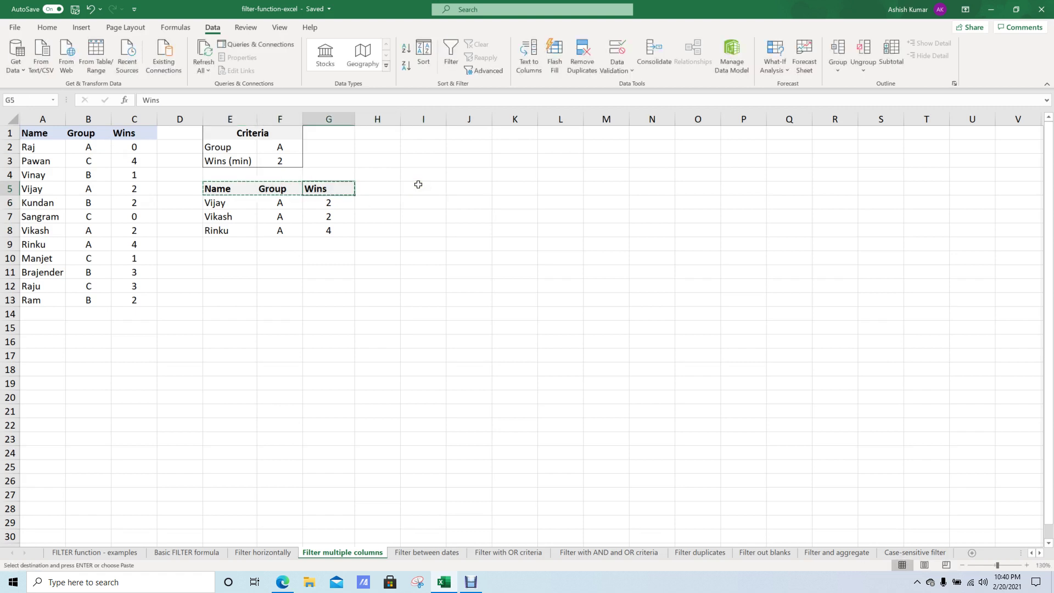
pyautogui.press('Right')
pyautogui.press('Right')
pyautogui.hotkey('ctrl', 'v')
# Start a FILTER formula in I6 with A2:C13 as the array argument.
pyautogui.press('Down')
pyautogui.write('=f')
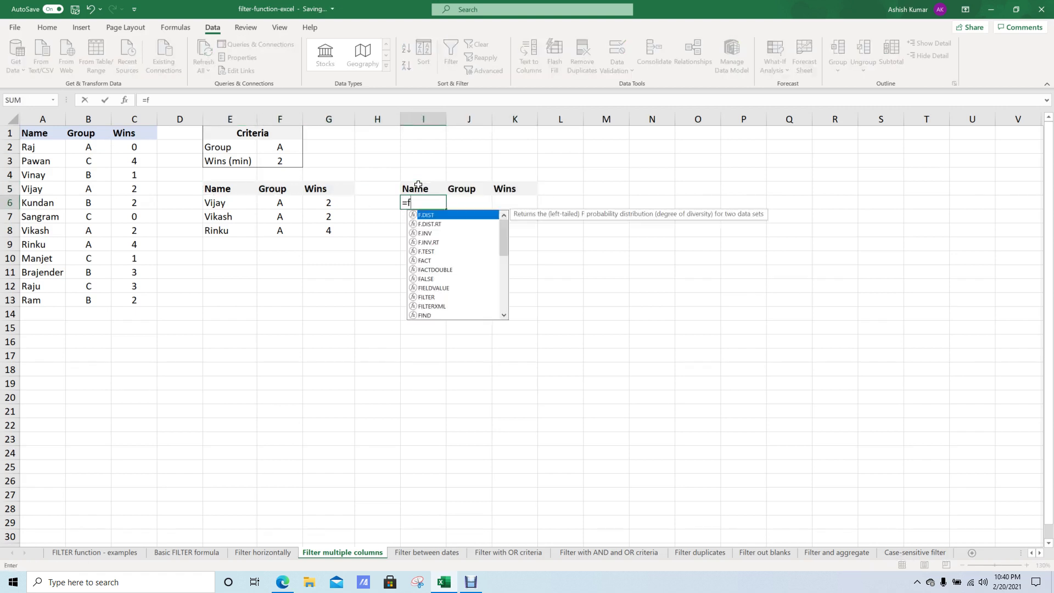
pyautogui.write('il')
pyautogui.press('Tab')
pyautogui.press('Left')
pyautogui.press('Left')
pyautogui.press('Left')
pyautogui.press('Left')
pyautogui.press('Left')
pyautogui.press('Left')
pyautogui.press('Left')
pyautogui.press('Left')
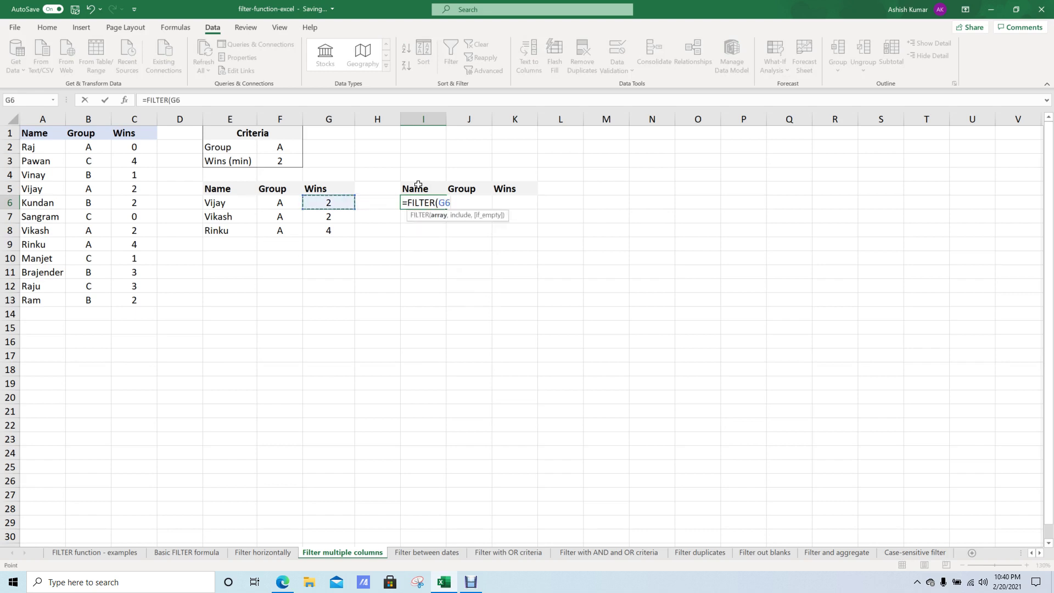
pyautogui.press('Up')
pyautogui.press('Up')
pyautogui.press('Up')
pyautogui.press('Up')
pyautogui.hotkey('ctrl', 'shift', 'Down')
pyautogui.hotkey('ctrl', 'shift', 'Right')
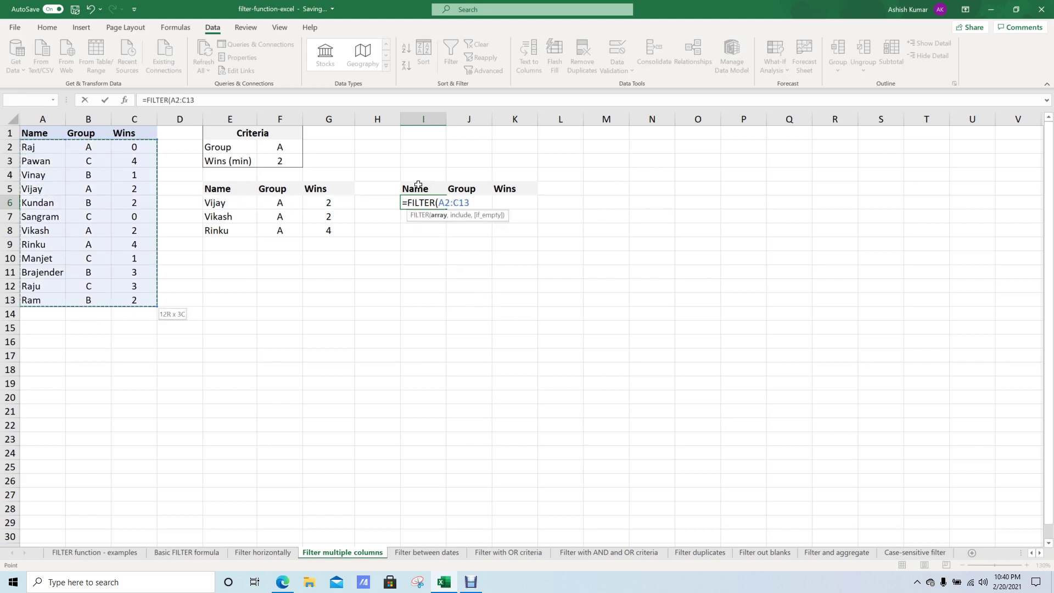
# Complete the FILTER formula in I6 with the include criteria (B2:B13=F2)*(C2:C13>=2) and enter it.
pyautogui.write(',(')
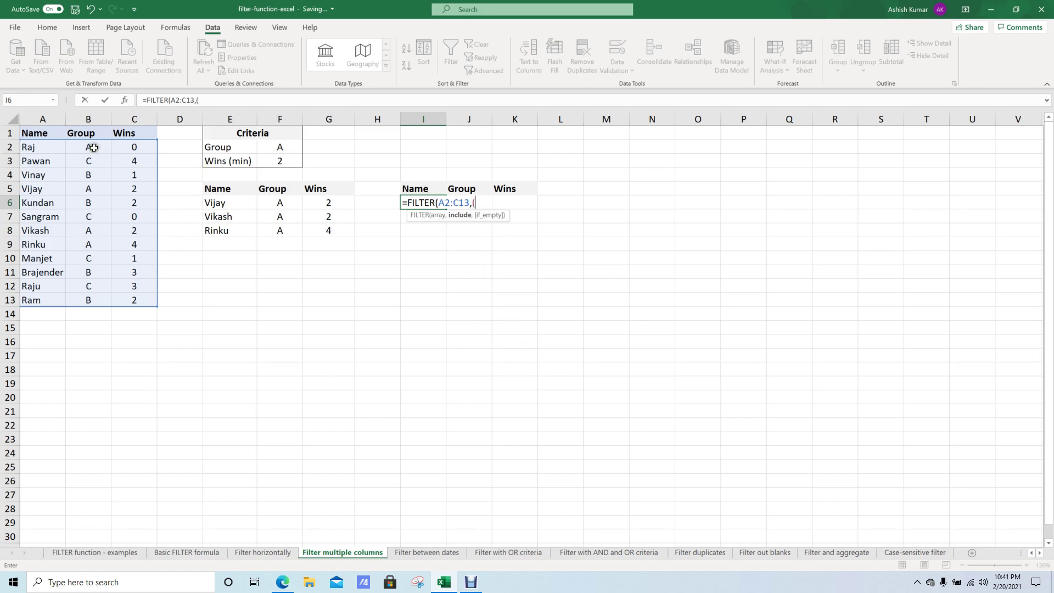
pyautogui.moveTo(94, 147); pyautogui.dragTo(95, 301)
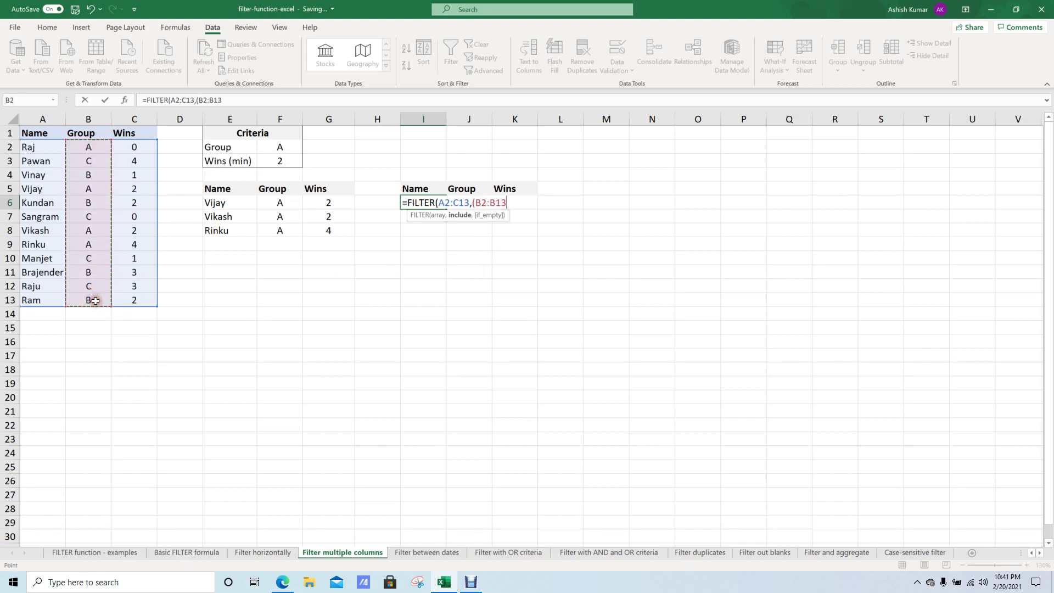
pyautogui.write('=')
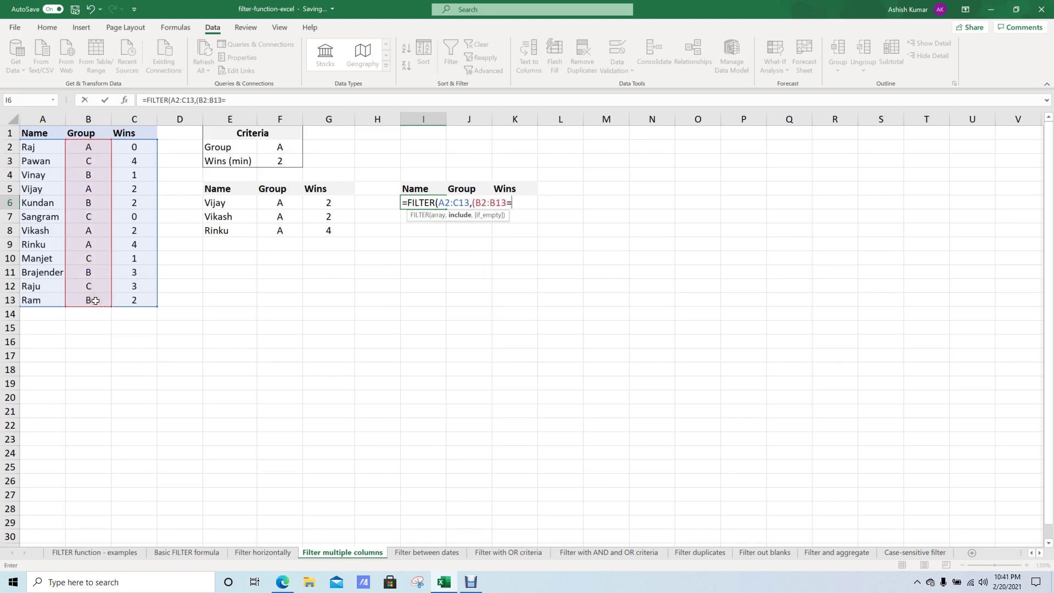
pyautogui.click(283, 151)
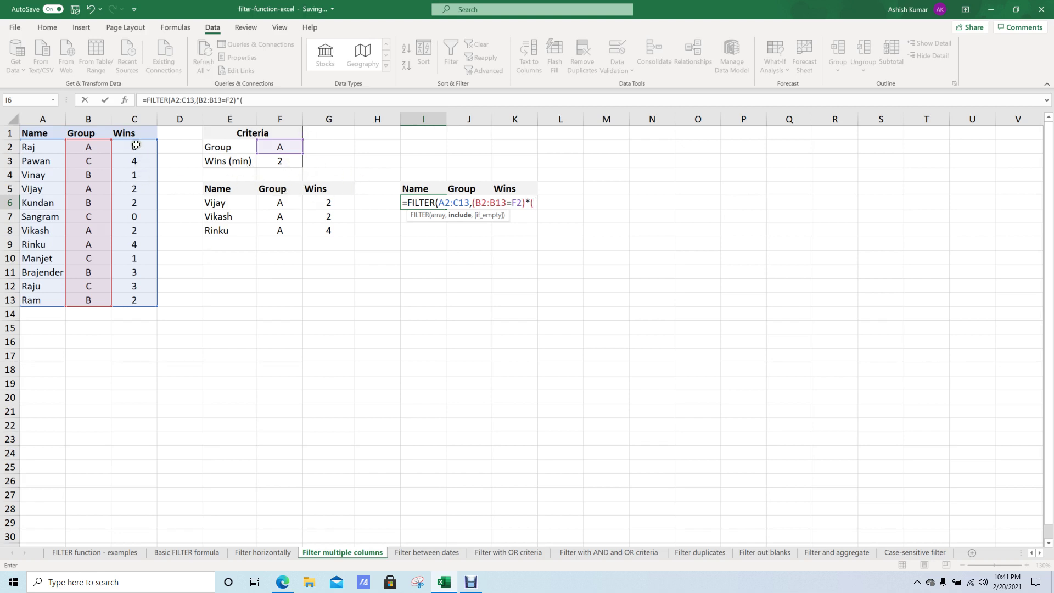
pyautogui.moveTo(136, 146); pyautogui.dragTo(134, 298)
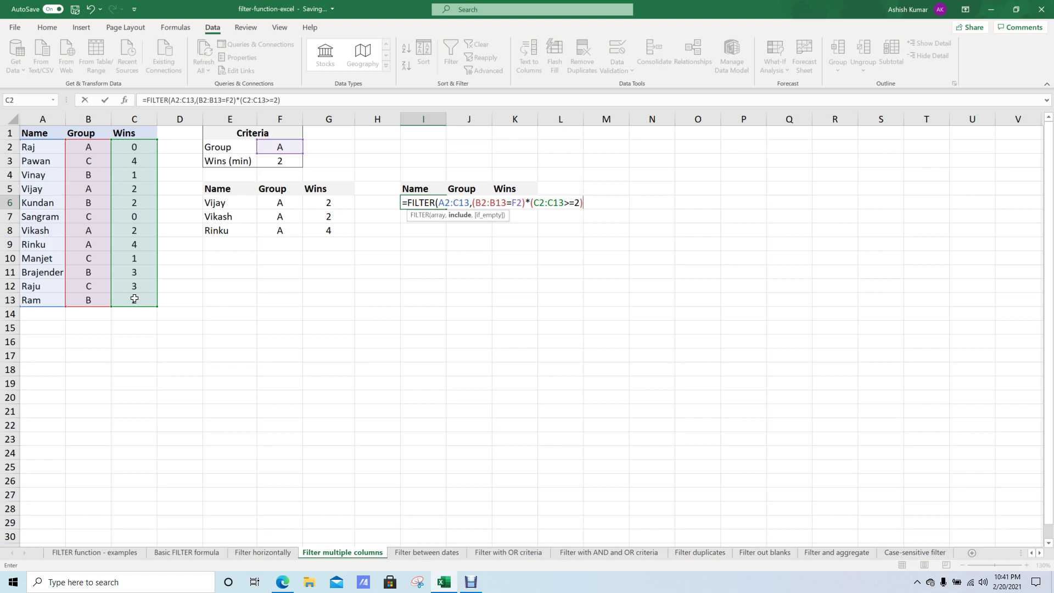
pyautogui.press('Return')
pyautogui.press('Return')
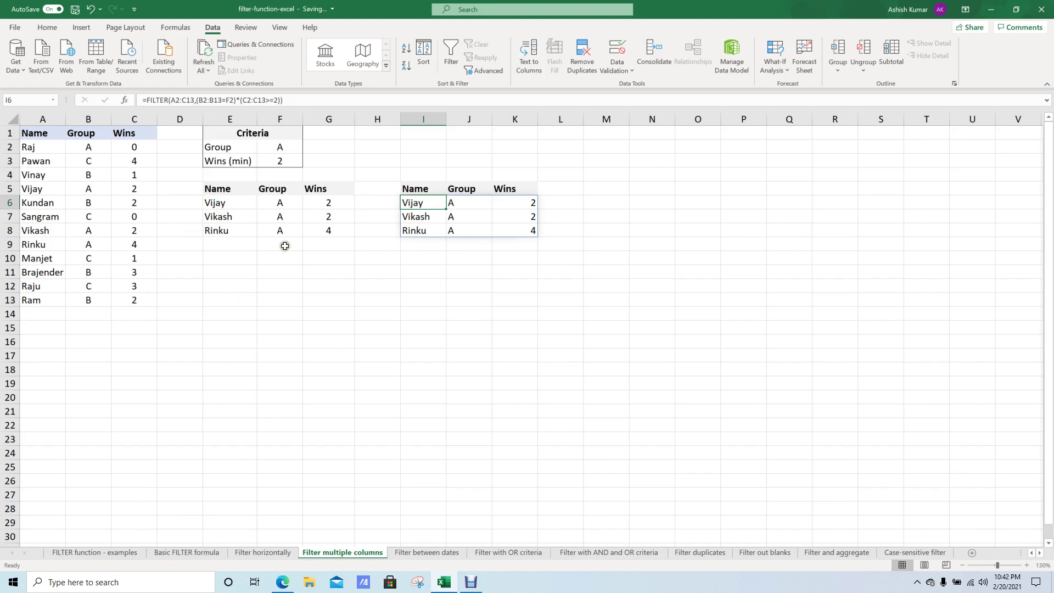
# Compare the two filtered tables and examine the * operator joining the criteria in the I6 formula.
pyautogui.click(280, 214)
pyautogui.click(221, 189)
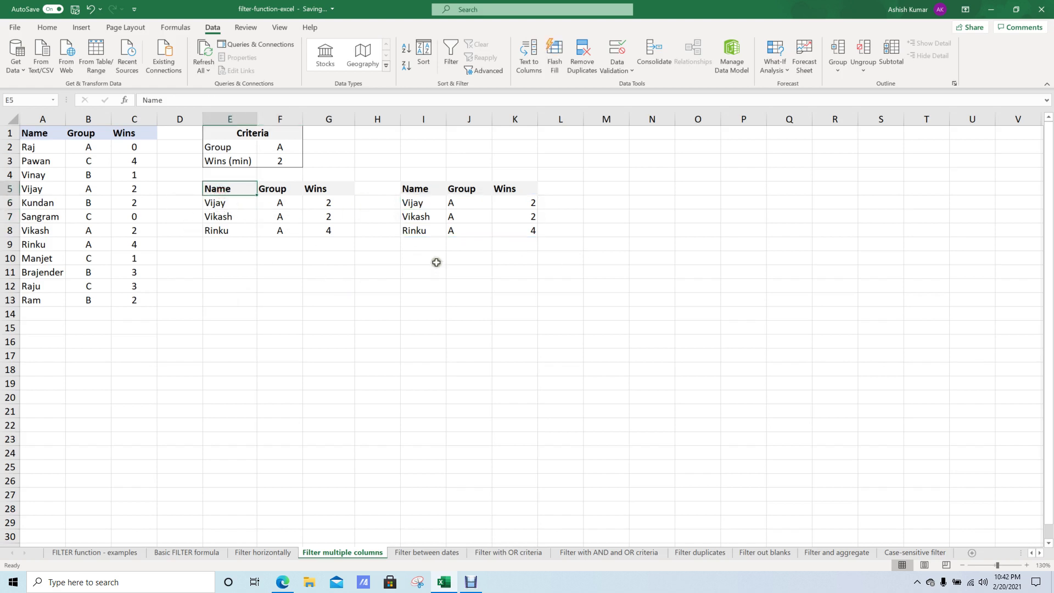
pyautogui.click(417, 205)
pyautogui.click(697, 300)
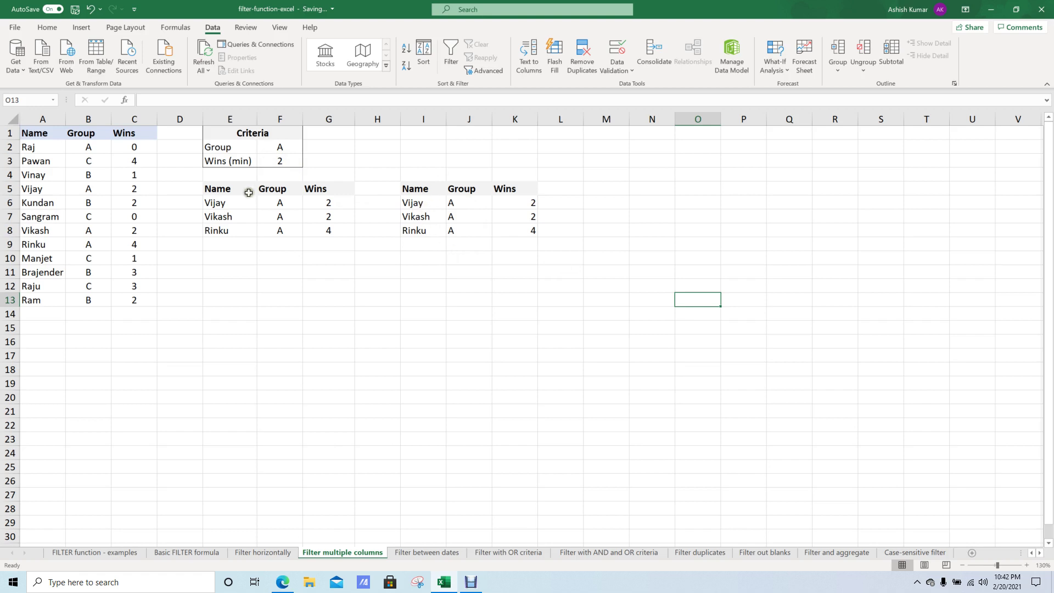
pyautogui.click(440, 199)
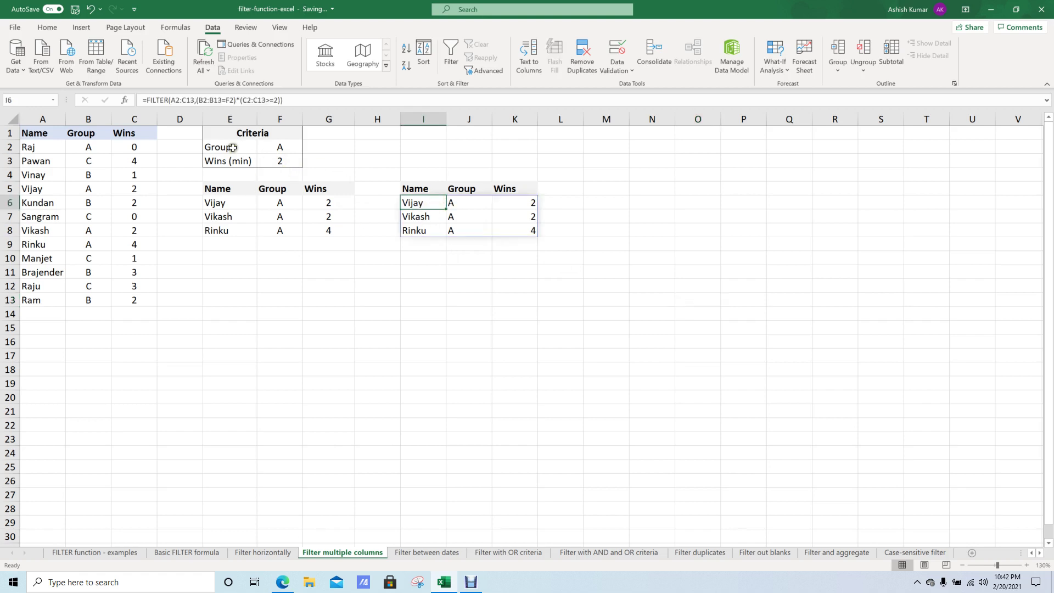
pyautogui.press('F2')
pyautogui.moveTo(531, 200); pyautogui.dragTo(525, 203)
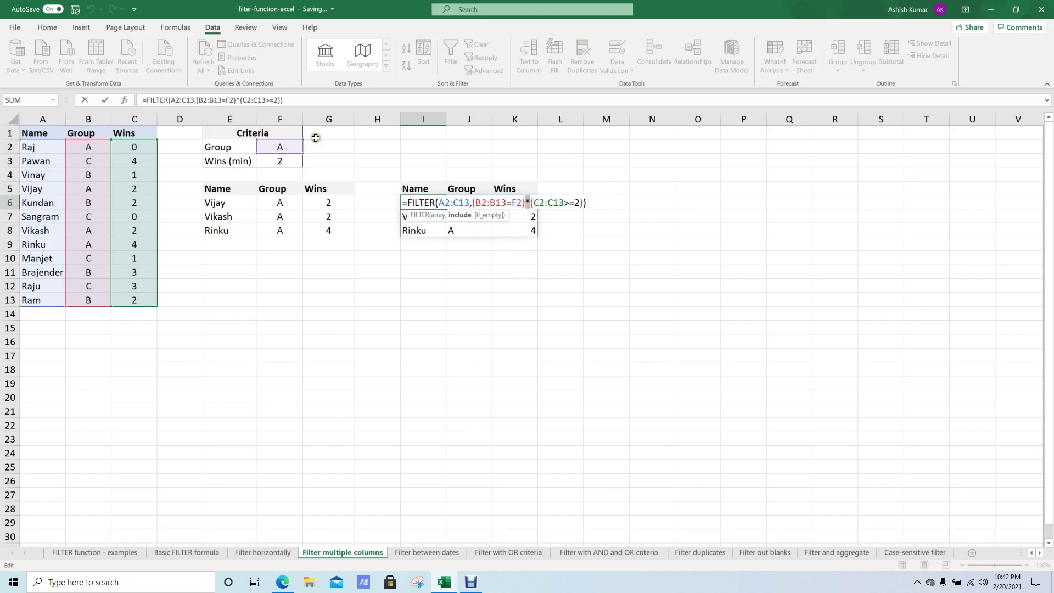
pyautogui.press('Escape')
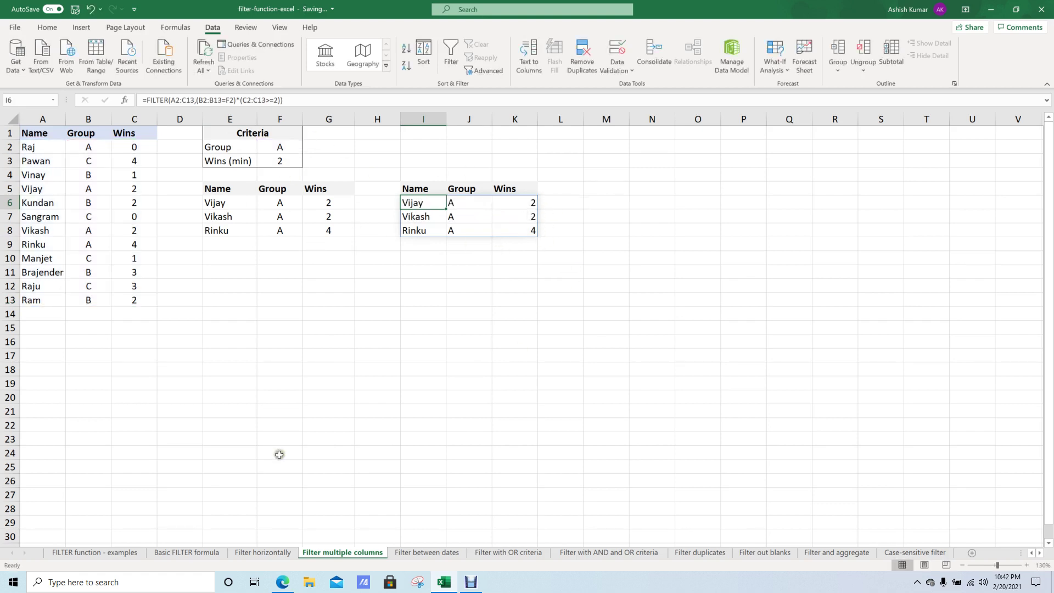
# Check the Or* and And+ operator notes in J8 and J9 of the FILTER function - examples sheet.
pyautogui.click(95, 552)
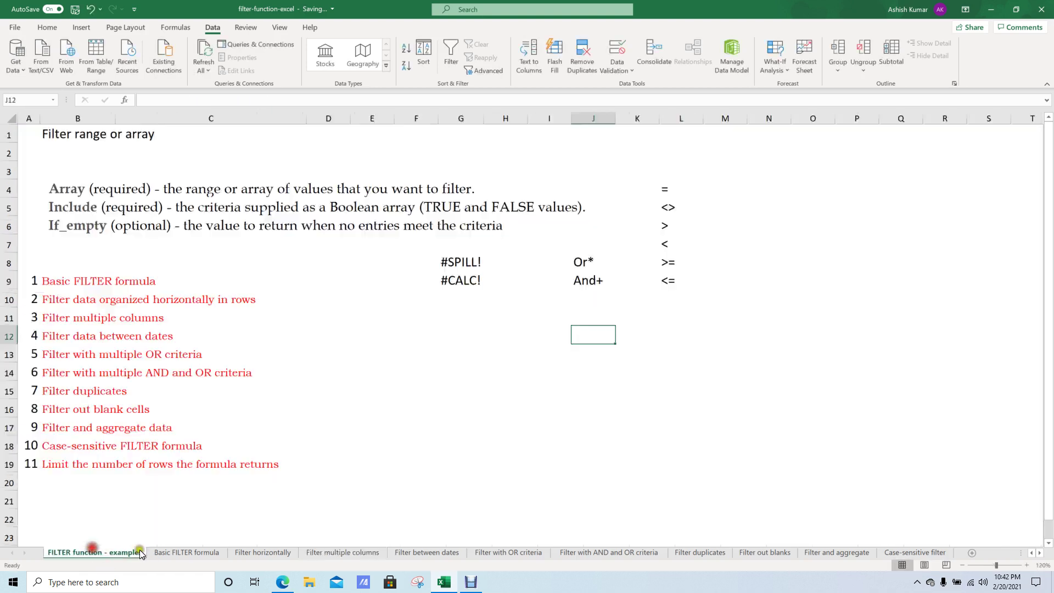
pyautogui.click(585, 262)
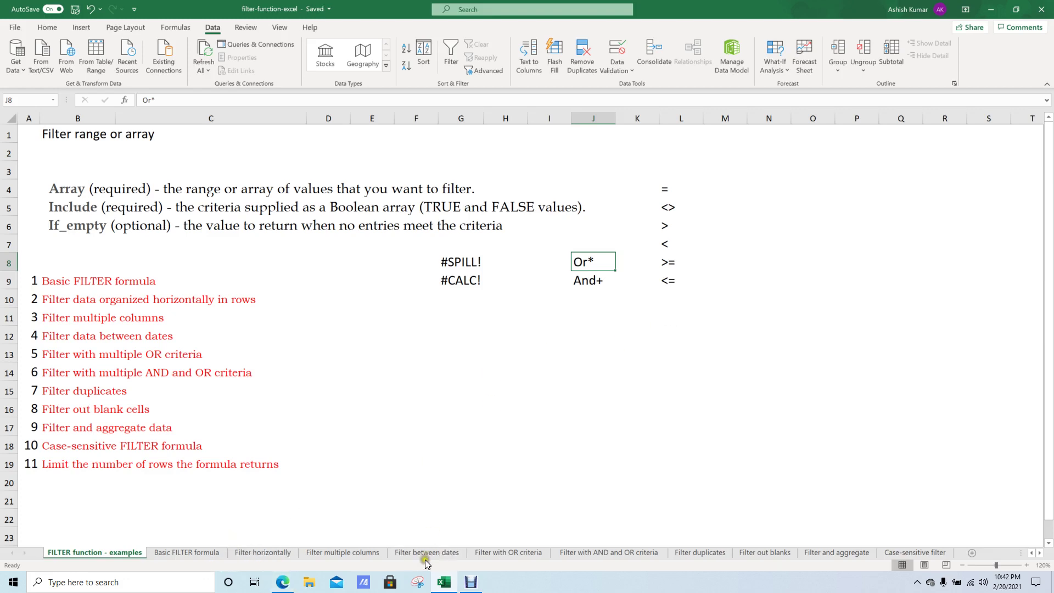
pyautogui.click(588, 283)
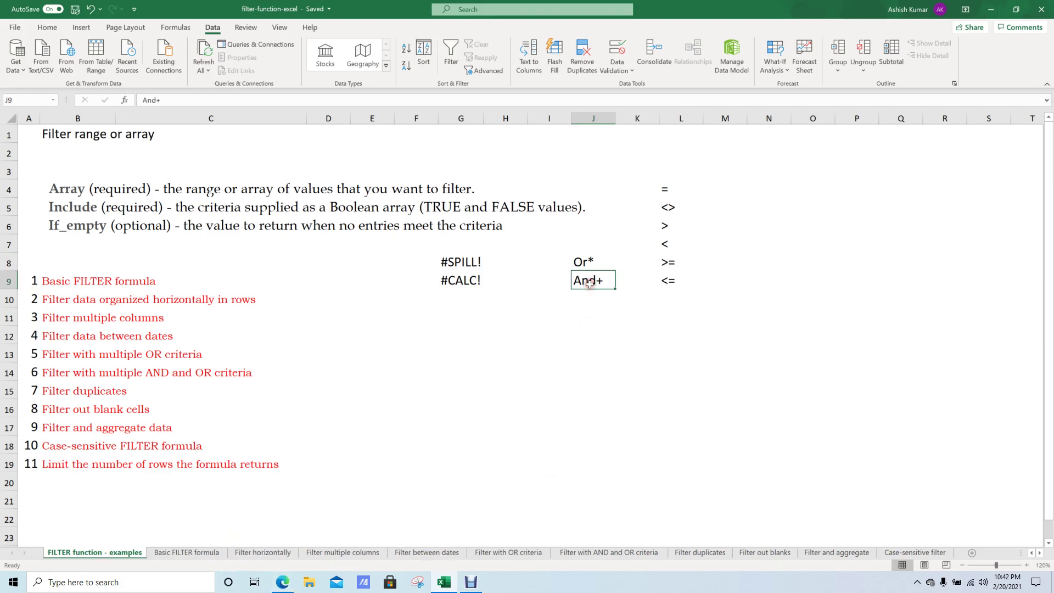
pyautogui.click(606, 321)
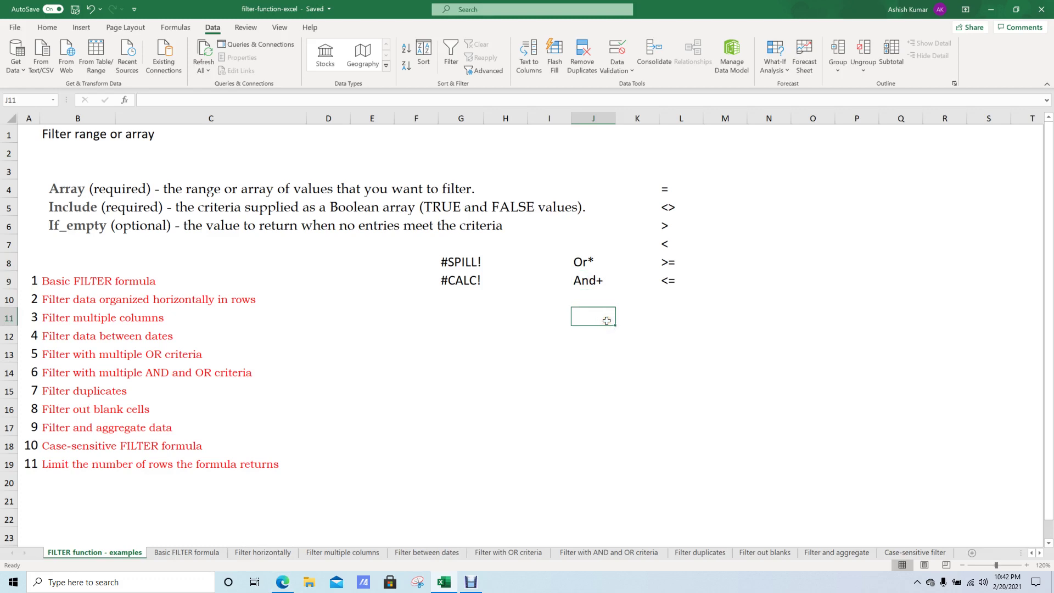
# Revisit the Filter horizontally and Filter multiple columns sheets and review the group and wins criteria against the source columns.
pyautogui.click(409, 552)
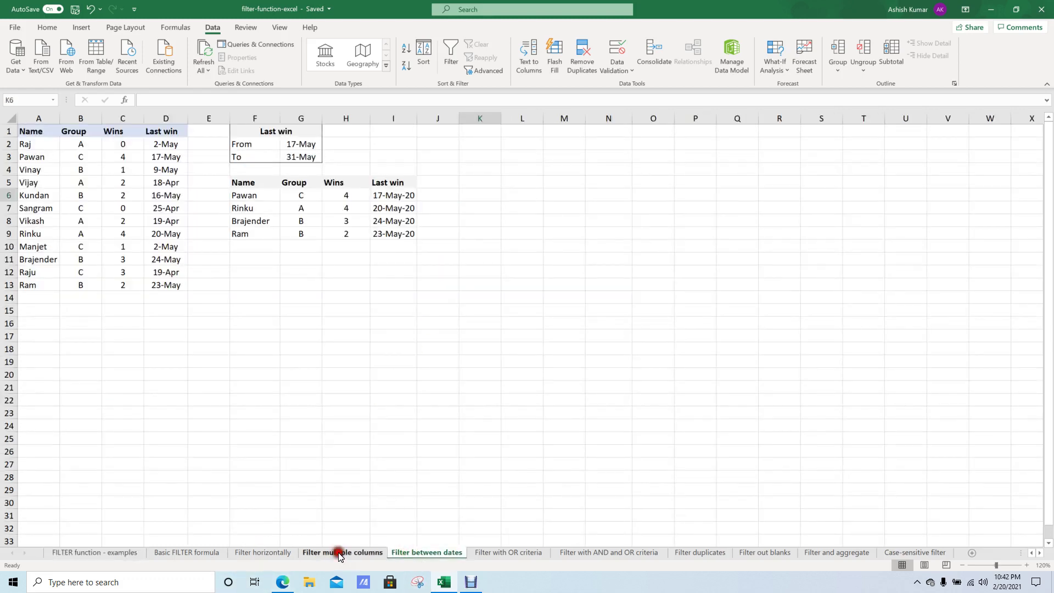
pyautogui.click(340, 552)
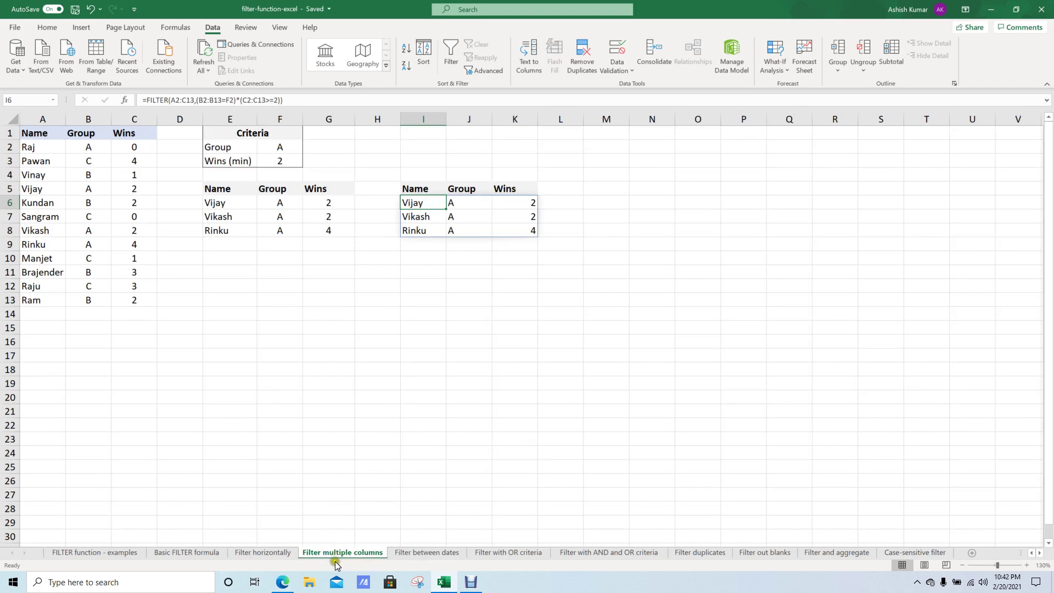
pyautogui.click(277, 540)
pyautogui.click(268, 552)
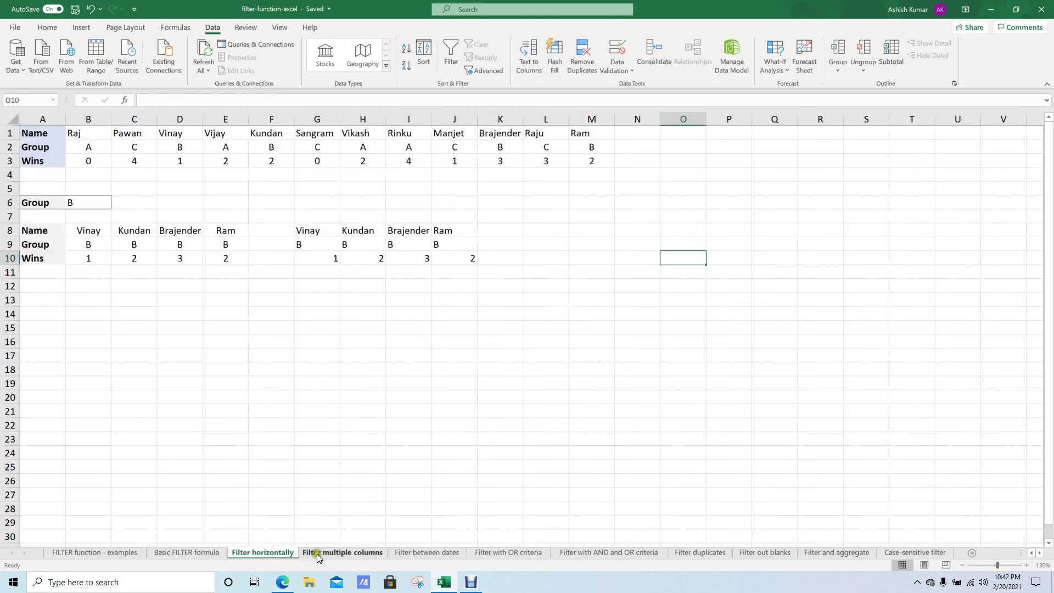
pyautogui.click(314, 552)
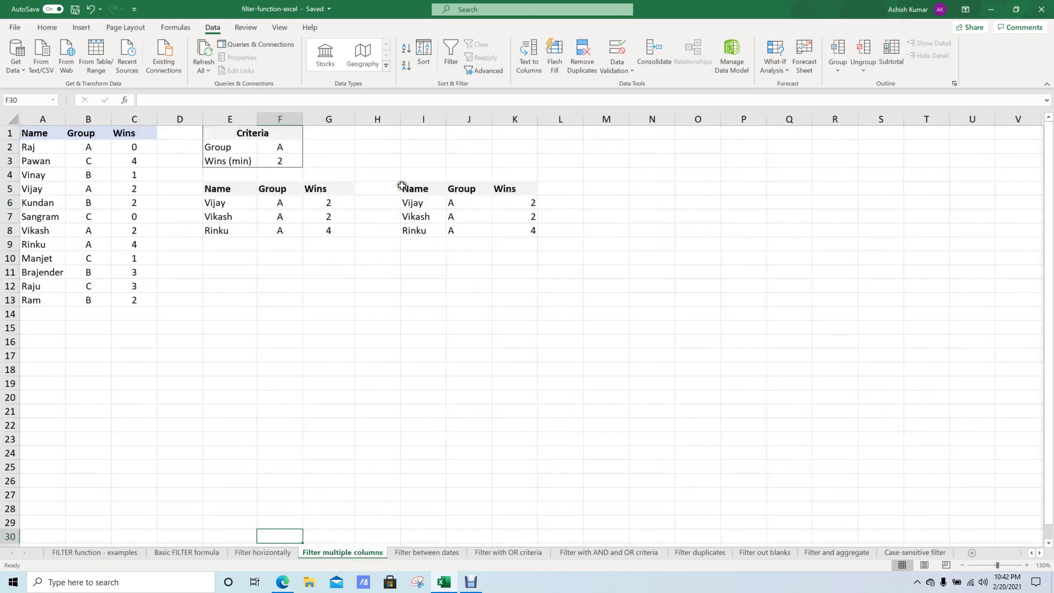
pyautogui.click(439, 202)
pyautogui.click(238, 146)
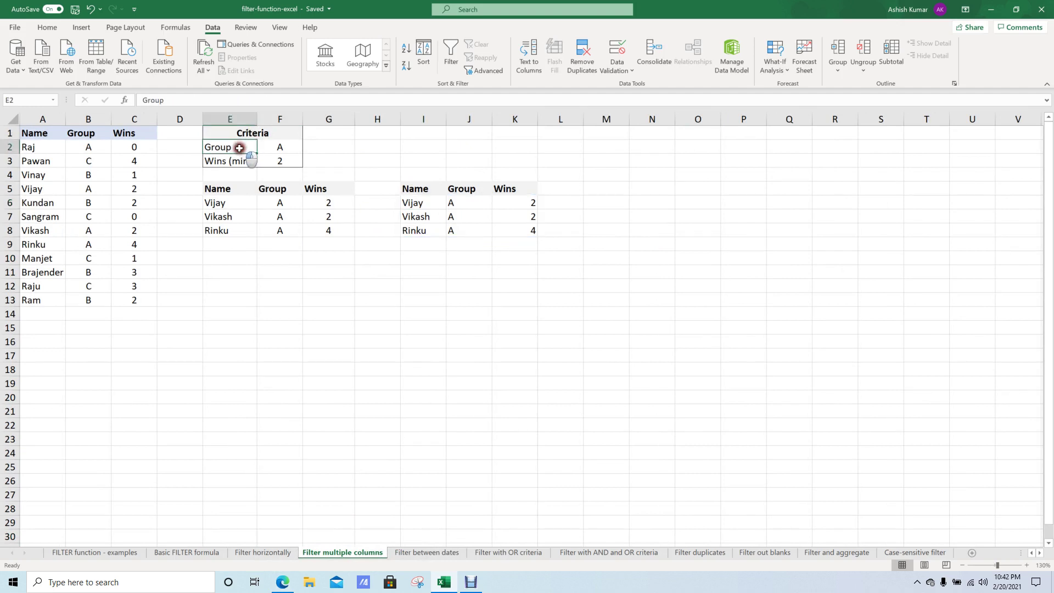
pyautogui.click(89, 134)
pyautogui.click(147, 144)
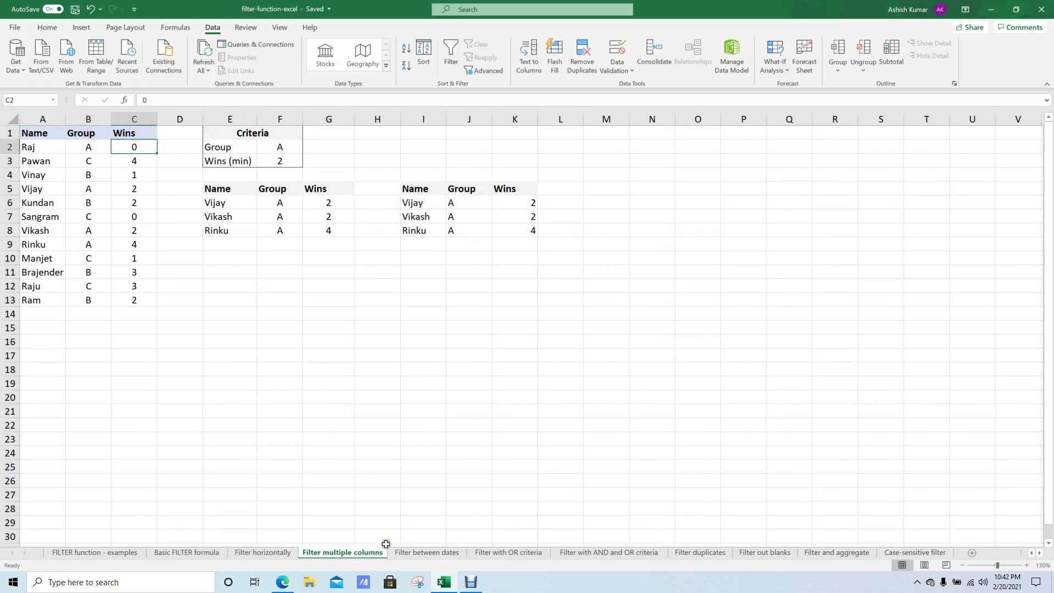
# On the Filter between dates sheet, copy the Name, Group, Wins and Last win headers from F5:I5 to L5:O5.
pyautogui.click(414, 553)
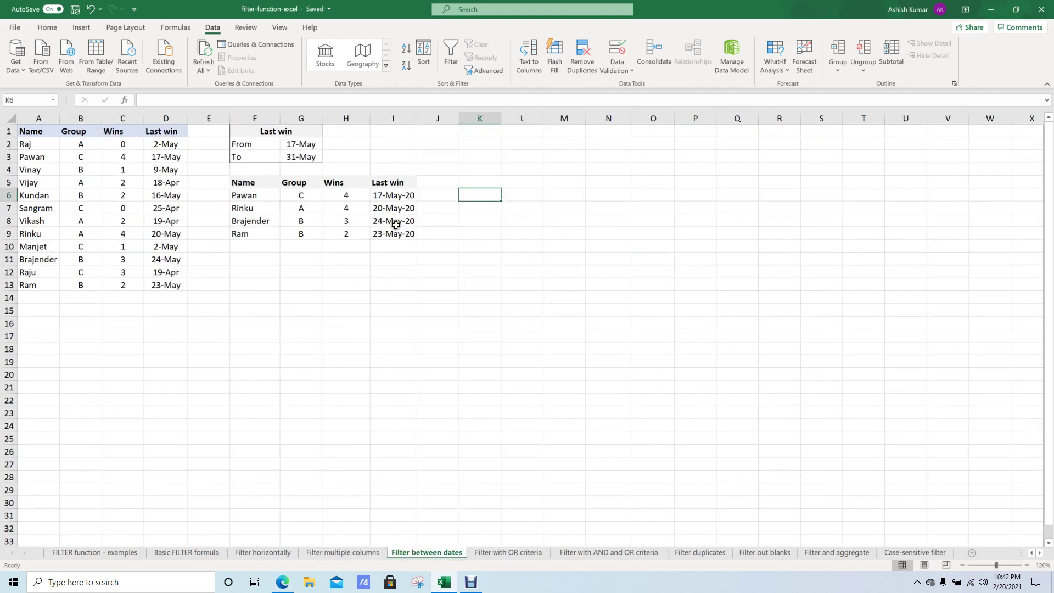
pyautogui.click(305, 149)
pyautogui.click(453, 197)
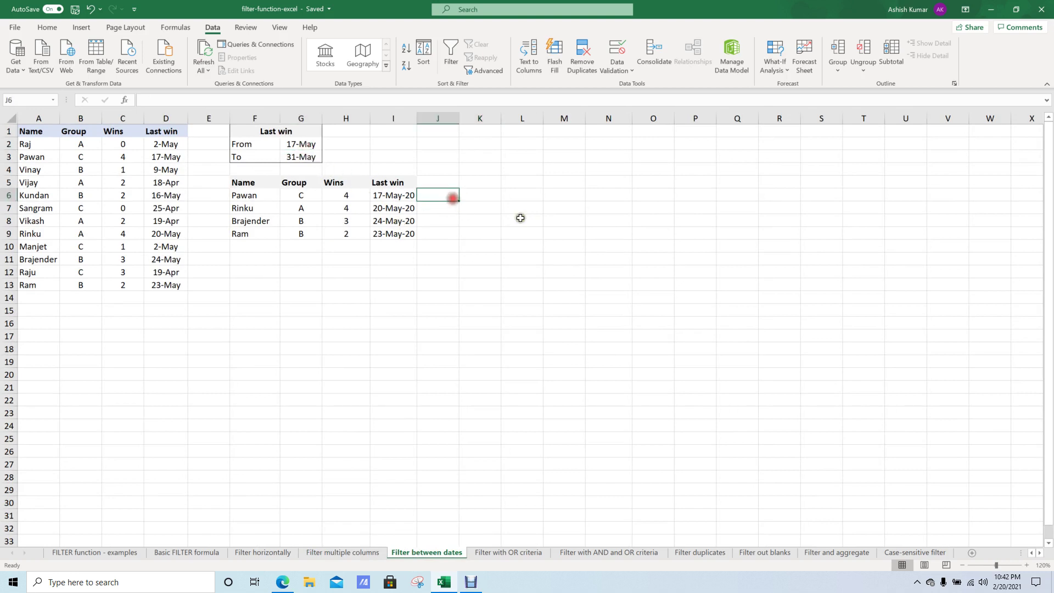
pyautogui.press('Right')
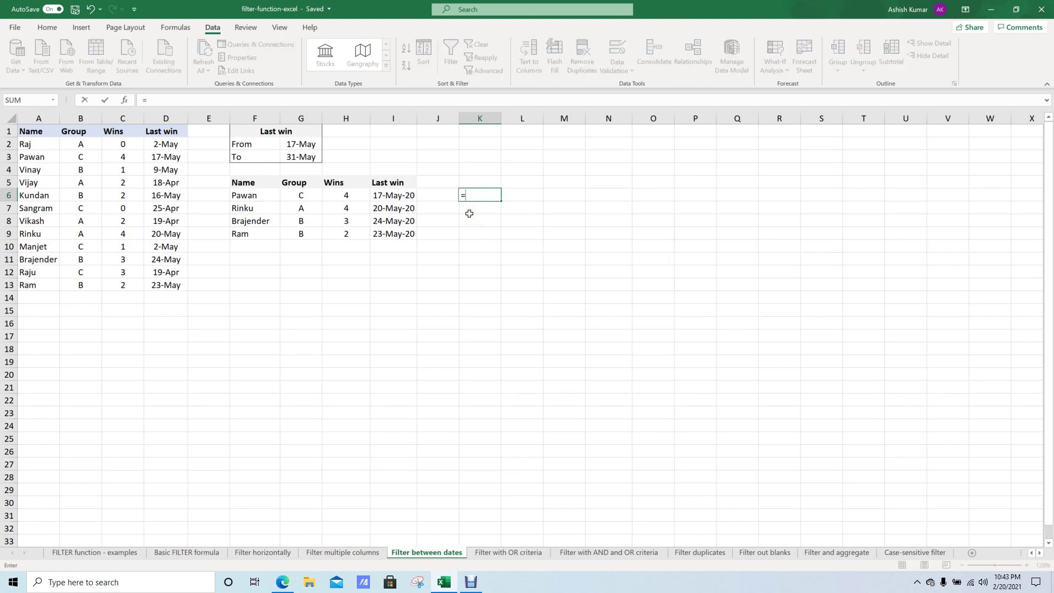
pyautogui.press('Up')
pyautogui.press('Left')
pyautogui.press('Left')
pyautogui.hotkey('ctrl', 'shift', 'Left')
pyautogui.hotkey('ctrl', 'c')
pyautogui.press('Right')
pyautogui.press('Right')
pyautogui.press('Right')
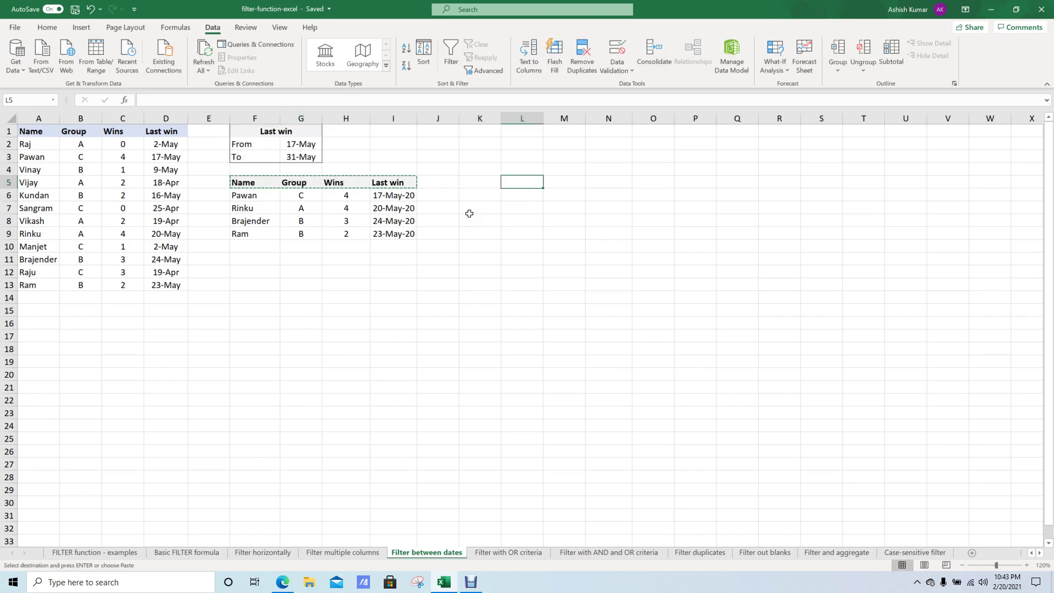
pyautogui.hotkey('ctrl', 'v')
# Start a FILTER formula in L6 over A2:D13 with the first date condition (D2:D13>=G2).
pyautogui.press('Down')
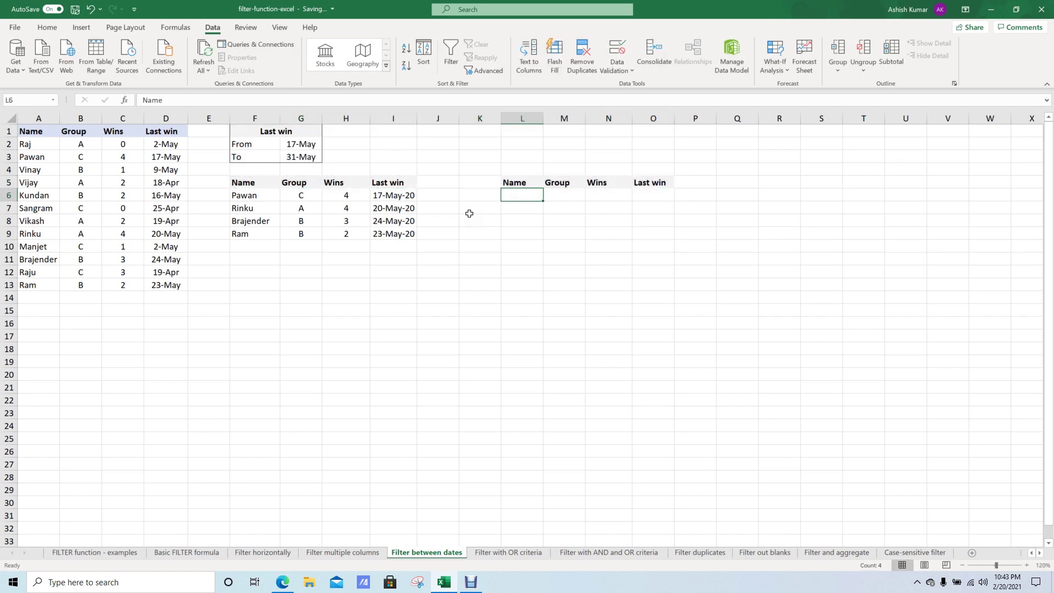
pyautogui.write('=fil')
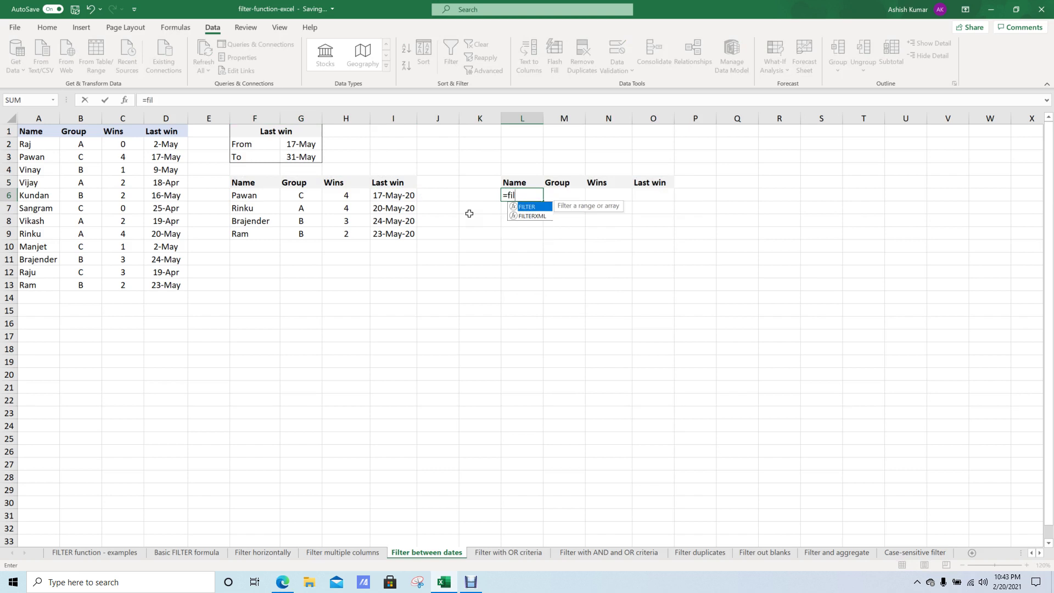
pyautogui.press('Tab')
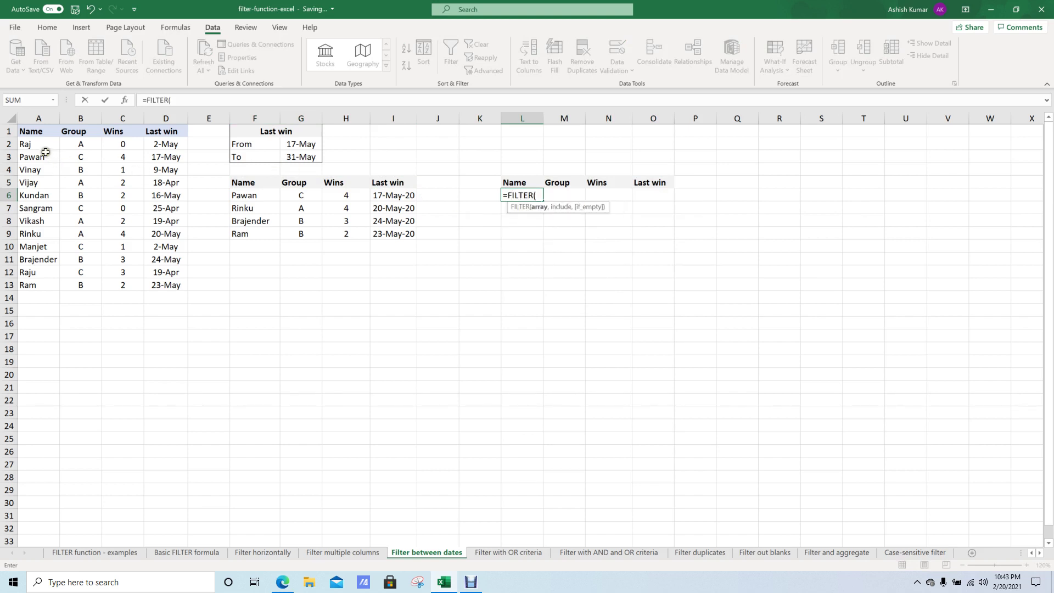
pyautogui.moveTo(41, 147); pyautogui.dragTo(162, 287)
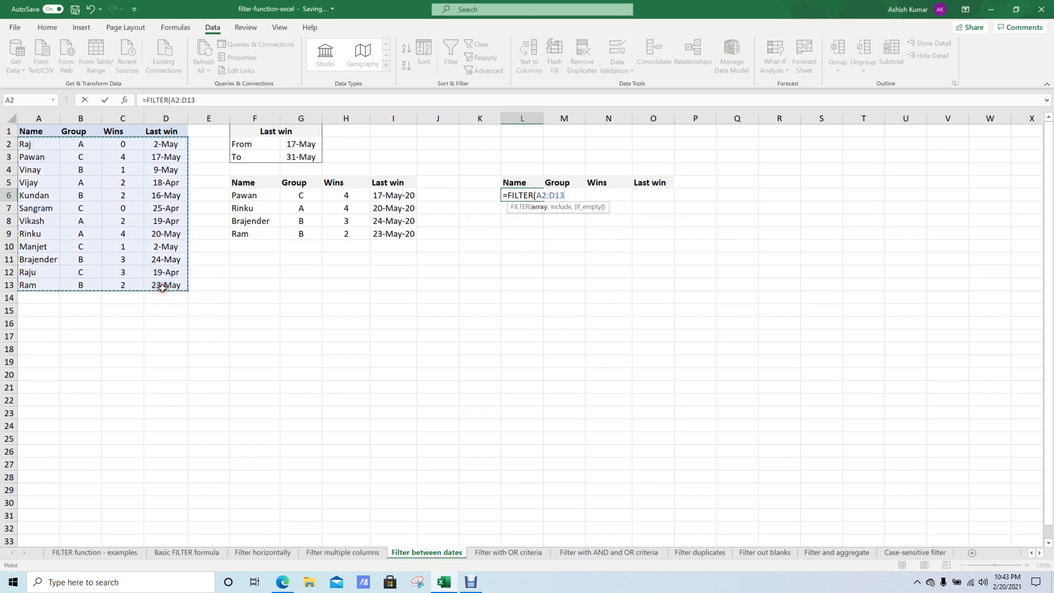
pyautogui.write(',(')
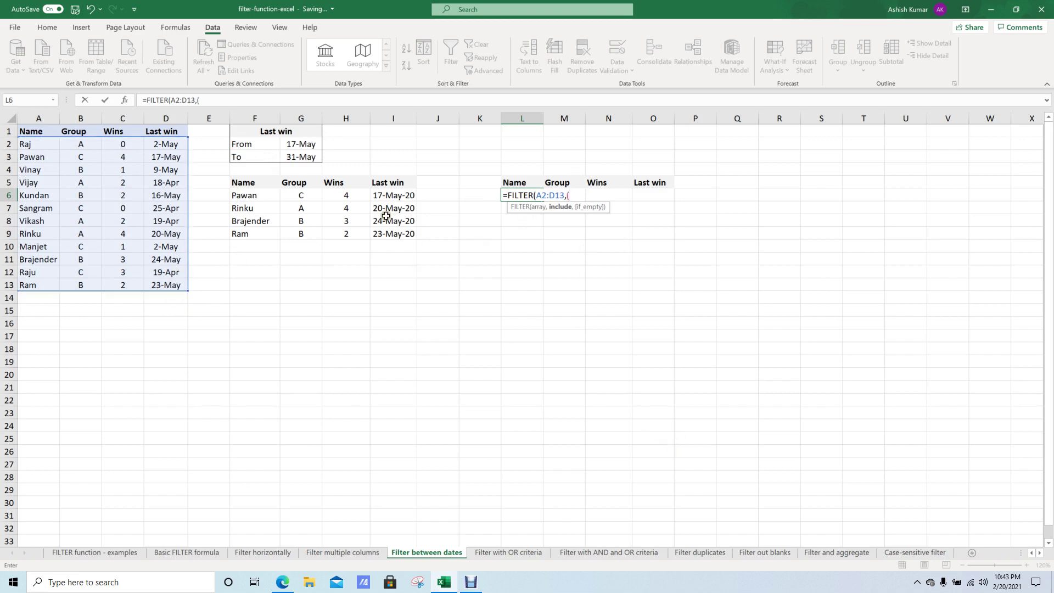
pyautogui.moveTo(170, 143); pyautogui.dragTo(172, 281)
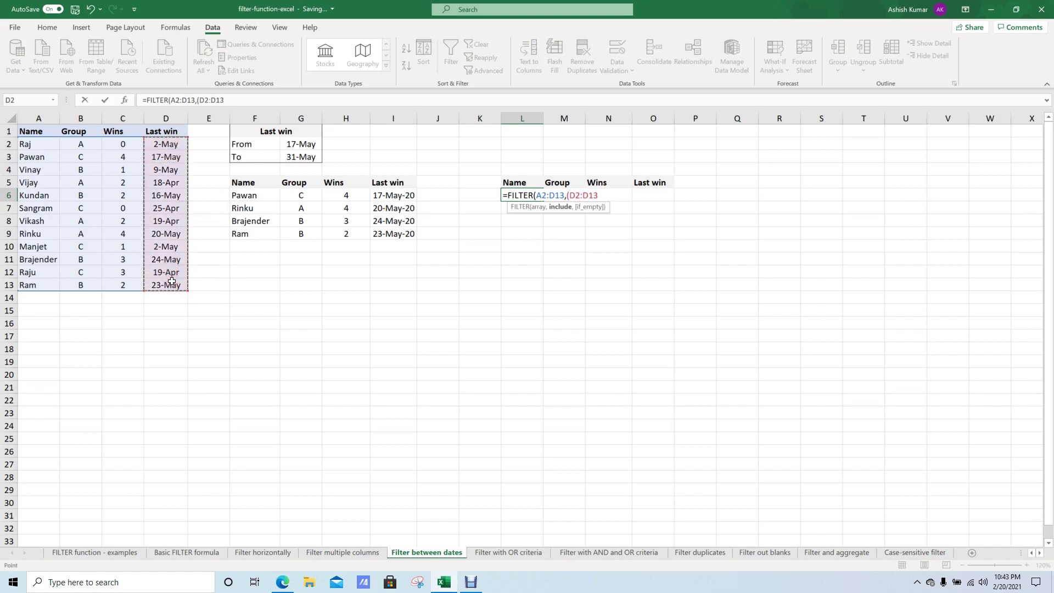
pyautogui.write('>=')
pyautogui.click(305, 144)
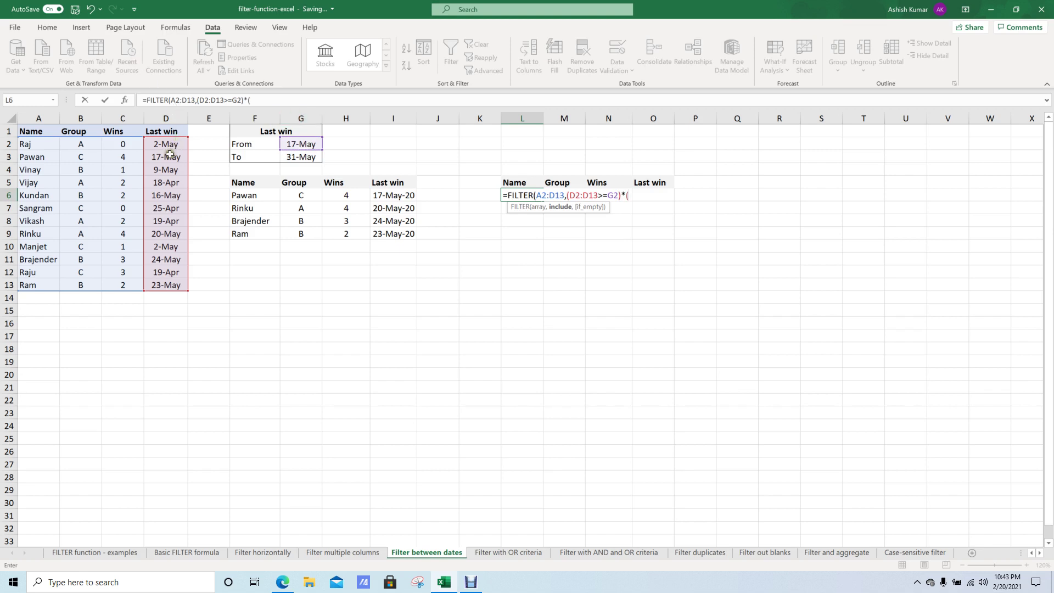
# Join the second condition (D2:D13<=G3) with the * operator and enter the FILTER formula in L6.
pyautogui.moveTo(166, 144); pyautogui.dragTo(168, 284)
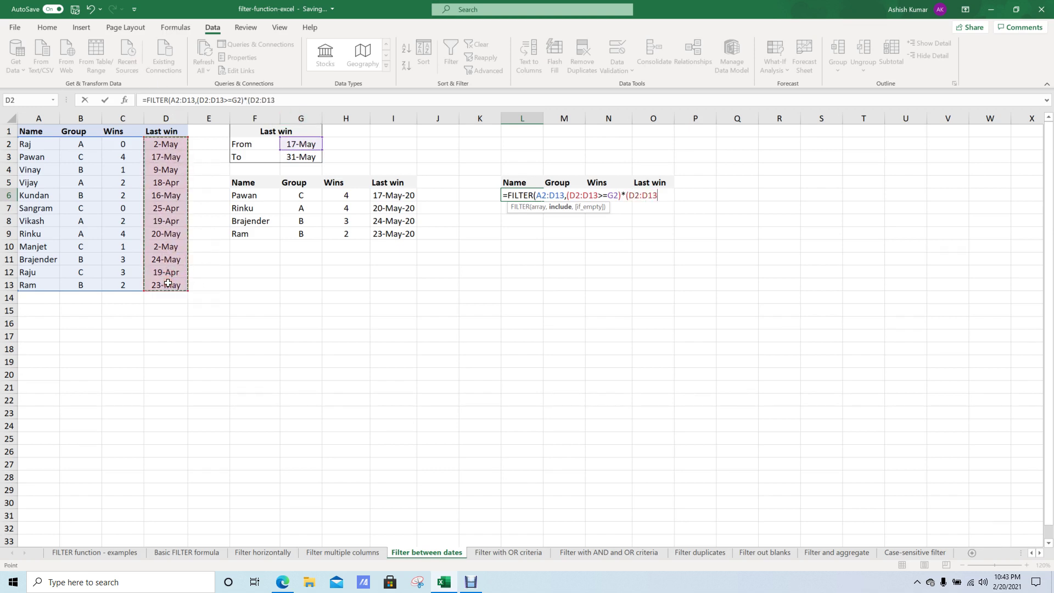
pyautogui.write('<=')
pyautogui.click(305, 158)
pyautogui.write(')')
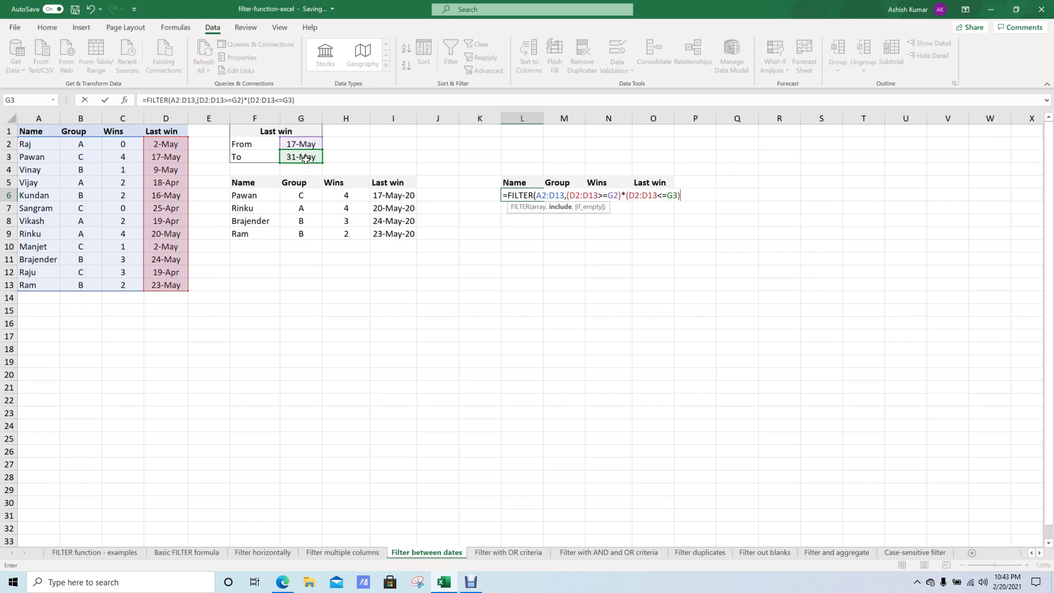
pyautogui.press('Return')
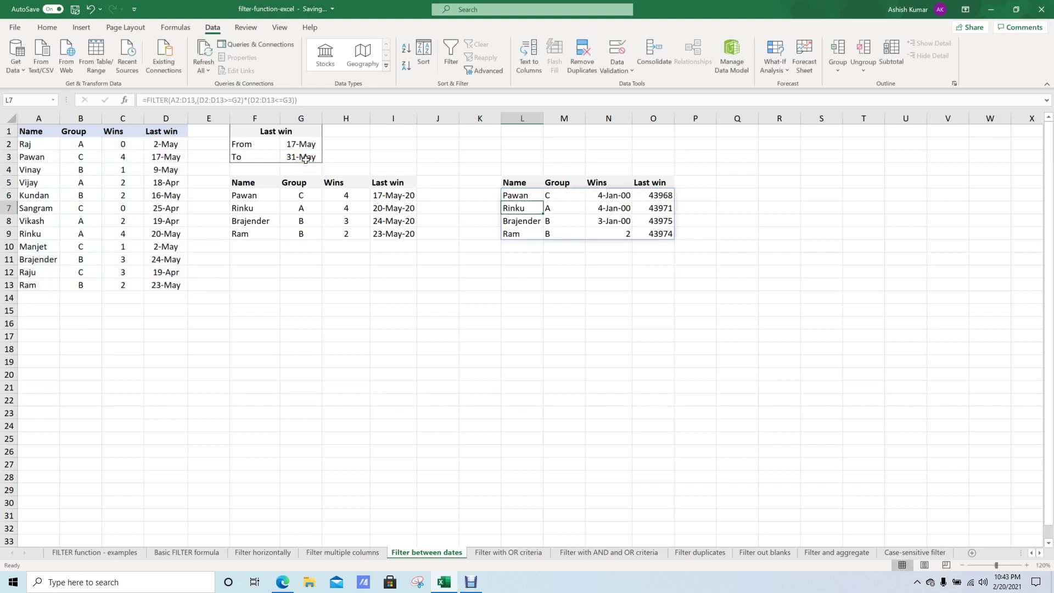
pyautogui.press('Up')
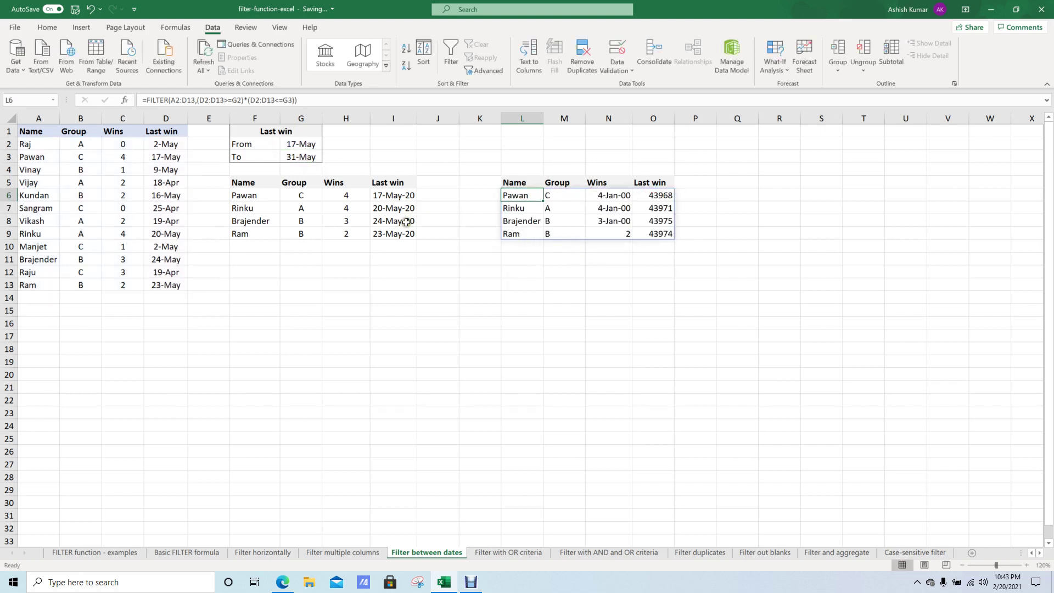
# Format the filtered Wins values in N6:N9 with the General number format.
pyautogui.moveTo(622, 207); pyautogui.dragTo(622, 232)
pyautogui.moveTo(621, 196); pyautogui.dragTo(616, 230)
pyautogui.click(47, 27)
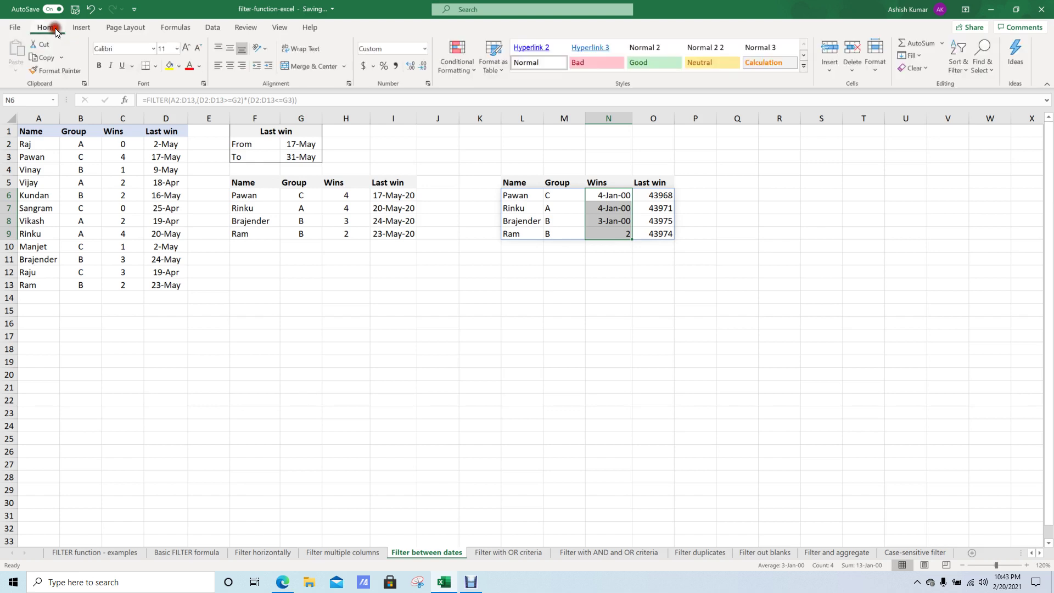
pyautogui.click(427, 85)
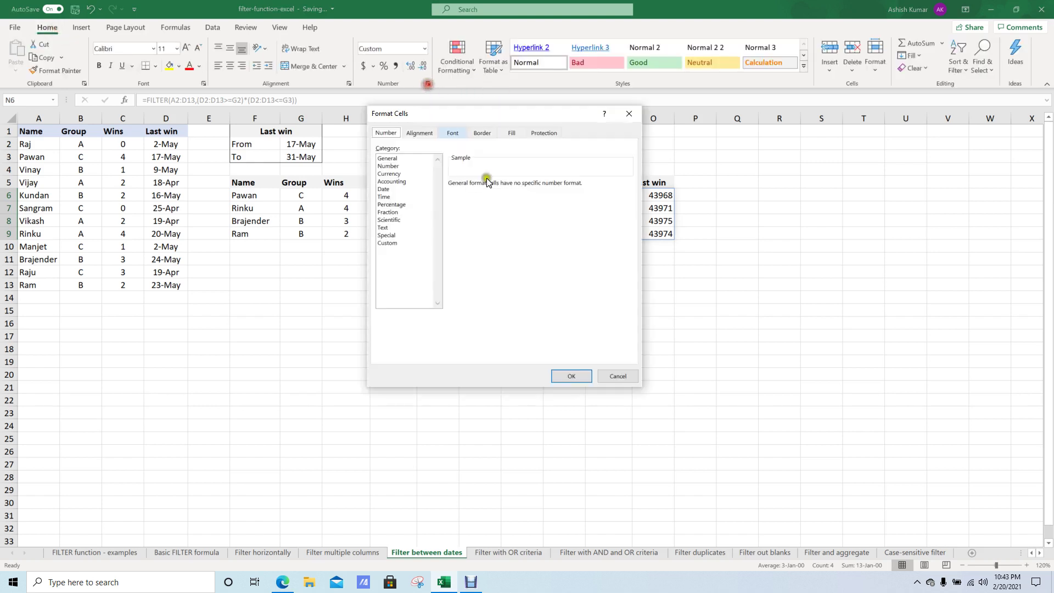
pyautogui.click(391, 158)
pyautogui.click(569, 375)
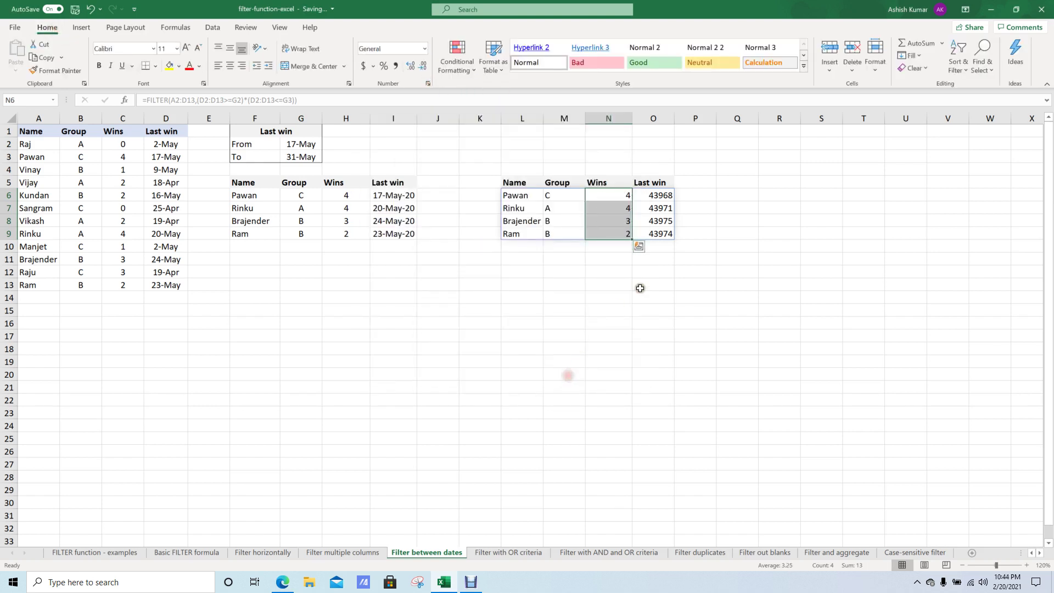
# Format the filtered Last win values in O6:O9 as dates of the 14-Mar type.
pyautogui.moveTo(659, 196); pyautogui.dragTo(658, 233)
pyautogui.click(428, 84)
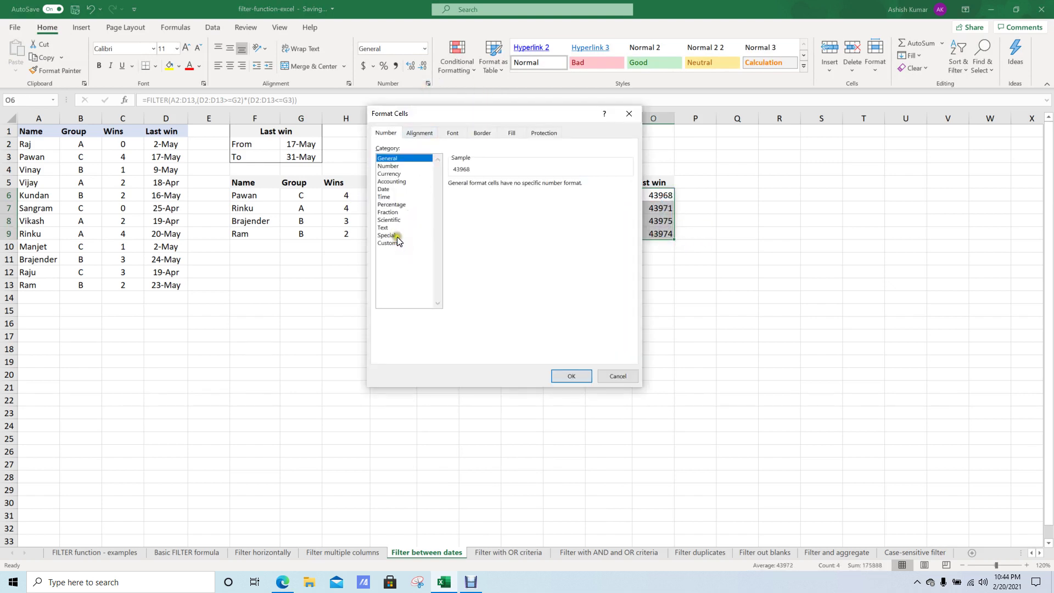
pyautogui.click(386, 189)
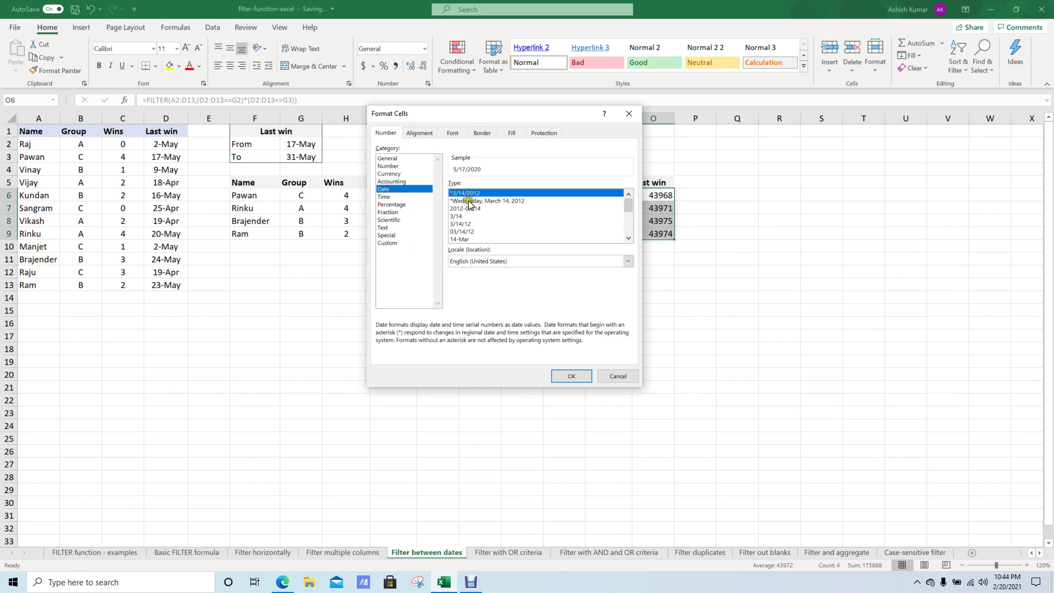
pyautogui.click(471, 238)
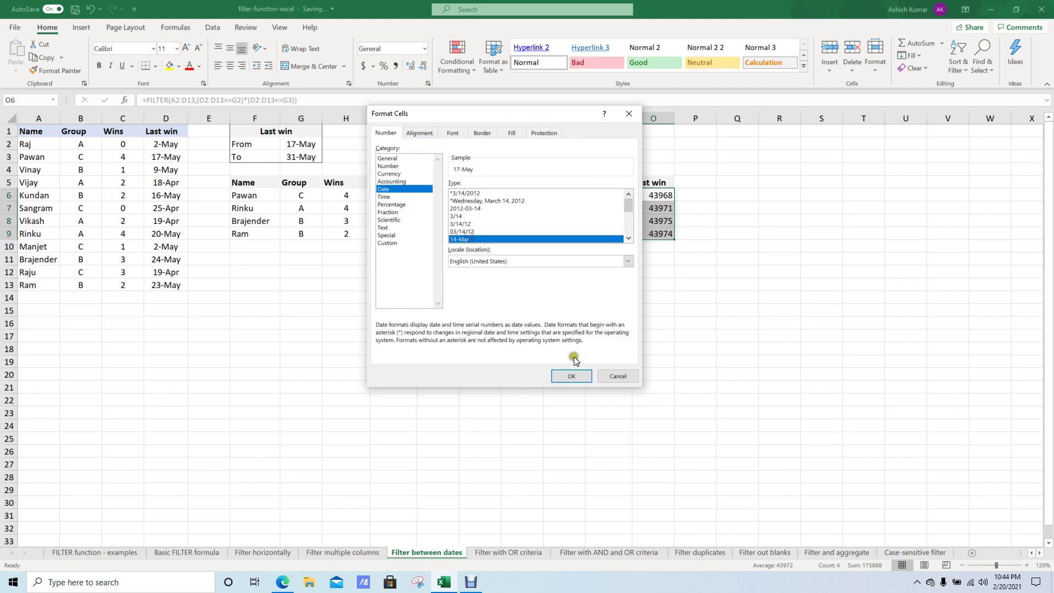
pyautogui.click(571, 375)
pyautogui.click(710, 221)
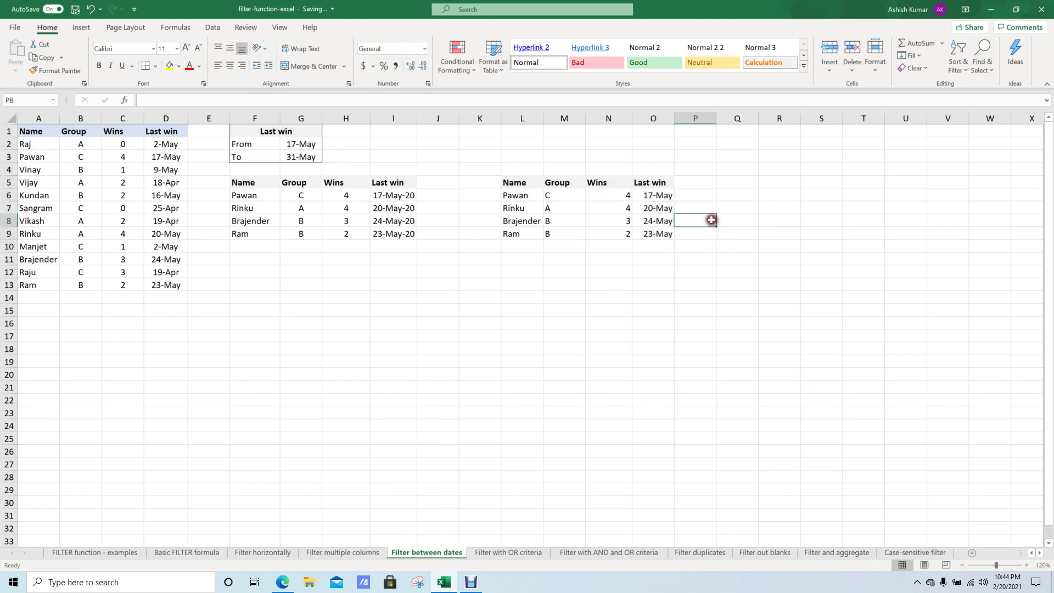
# Try the standard date format on the Last win values in O6:O9 and undo it.
pyautogui.moveTo(658, 198); pyautogui.dragTo(663, 233)
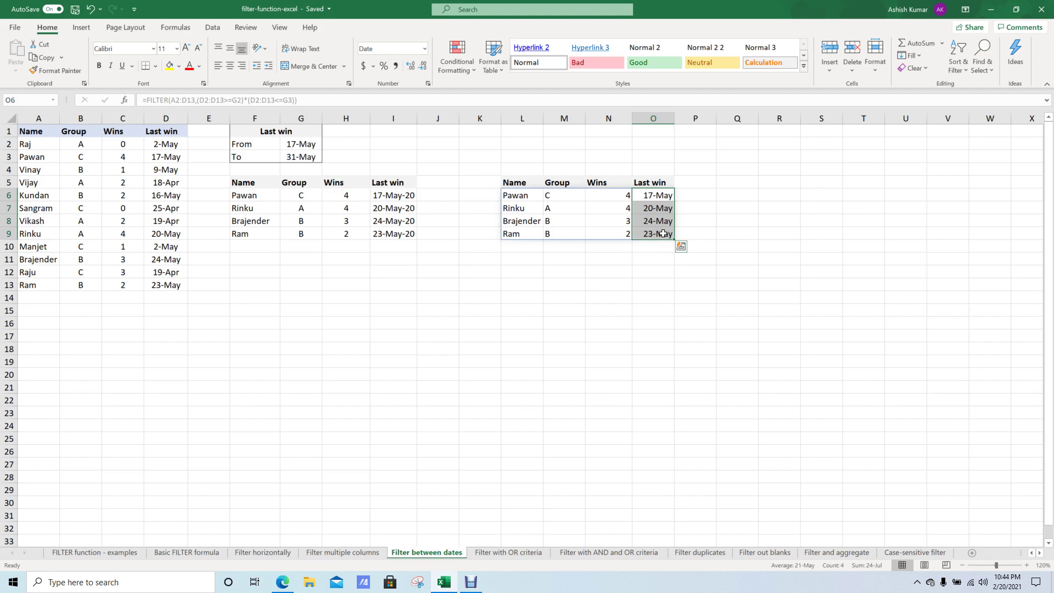
pyautogui.hotkey('ctrl', 'shift', '3')
pyautogui.hotkey('ctrl', 'z')
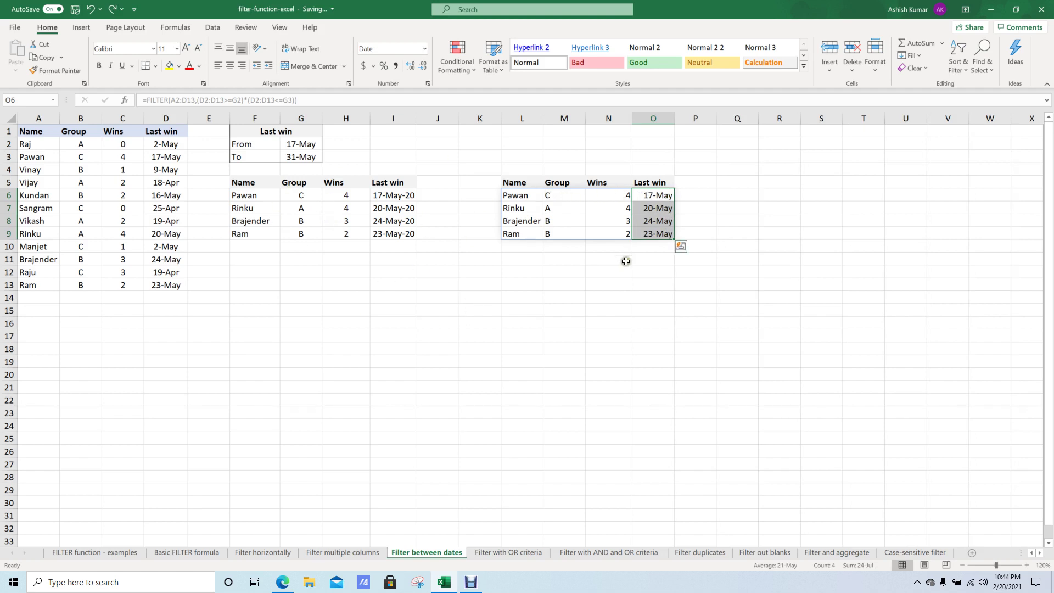
pyautogui.click(627, 295)
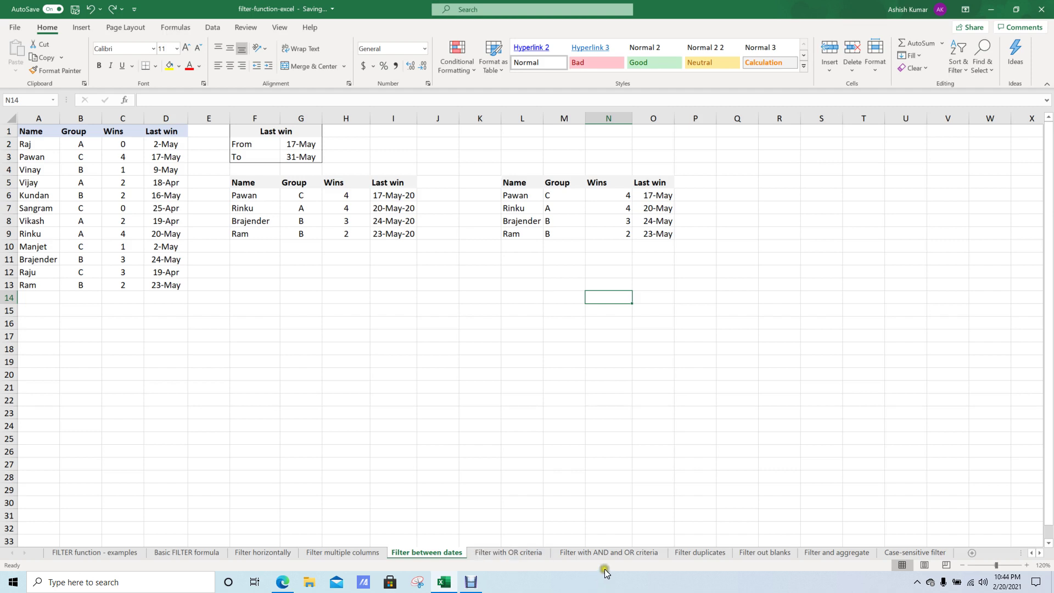
# Open the Filter with OR criteria sheet and examine the F2 criterion, the source Wins column and the existing filtered table's formula.
pyautogui.click(488, 553)
pyautogui.click(272, 146)
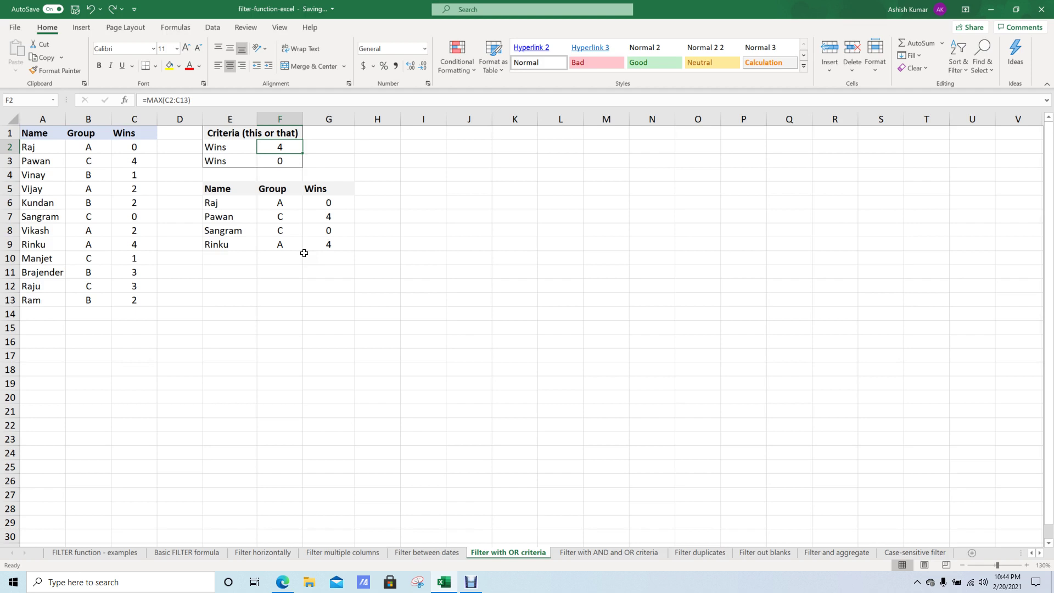
pyautogui.click(124, 157)
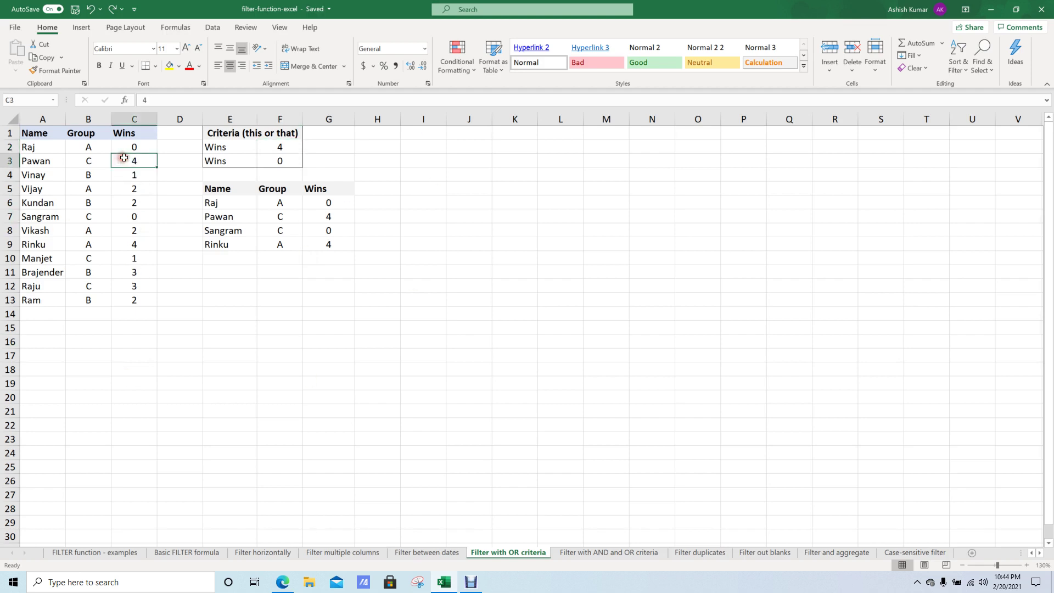
pyautogui.click(260, 197)
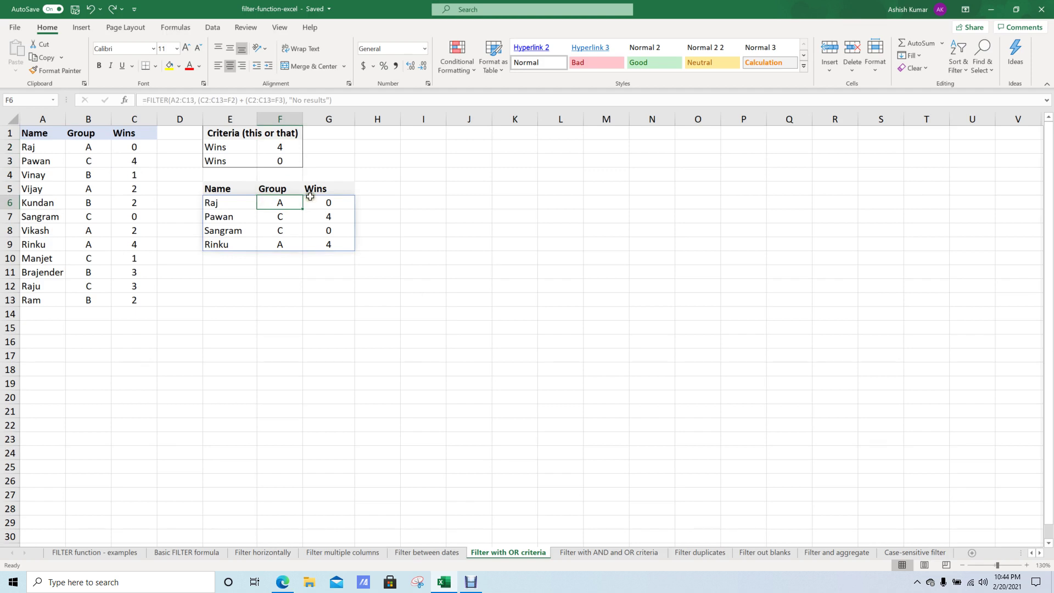
pyautogui.click(381, 201)
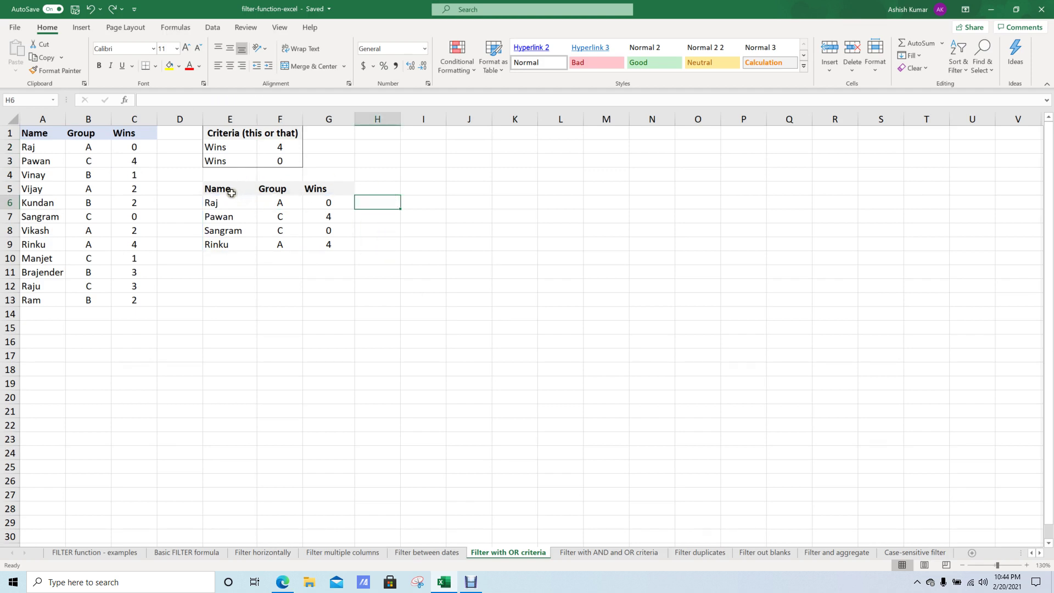
# Copy the Name, Group and Wins headers from E5:G5 to I5:K5.
pyautogui.moveTo(229, 189); pyautogui.dragTo(308, 193)
pyautogui.hotkey('ctrl', 'c')
pyautogui.click(421, 192)
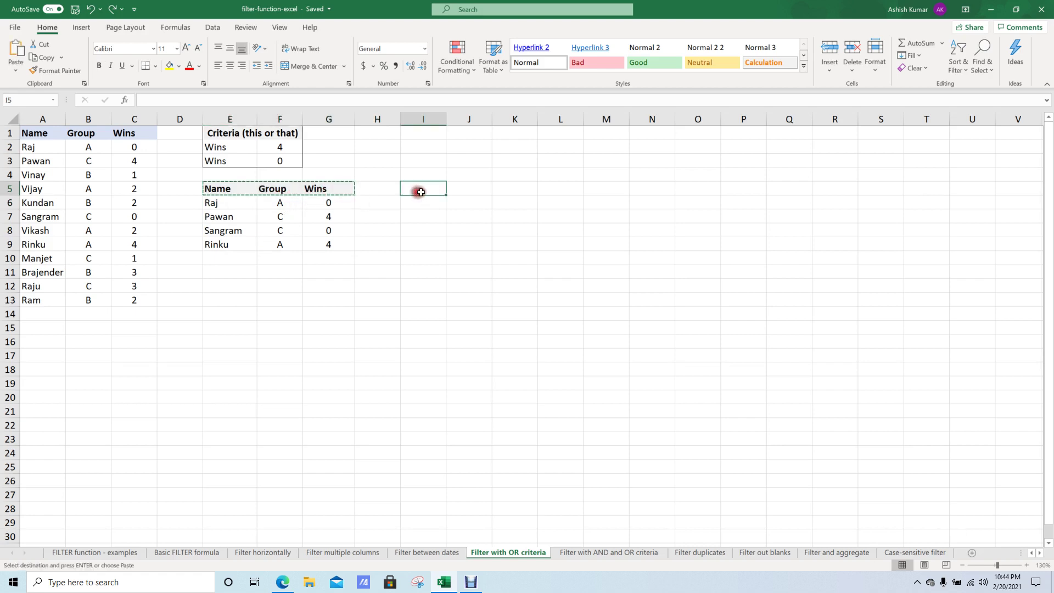
pyautogui.hotkey('ctrl', 'v')
pyautogui.press('Escape')
# Start a FILTER formula in I6 over A2:C13 with the first wins condition, C2:C13=F2.
pyautogui.press('Down')
pyautogui.write('=f')
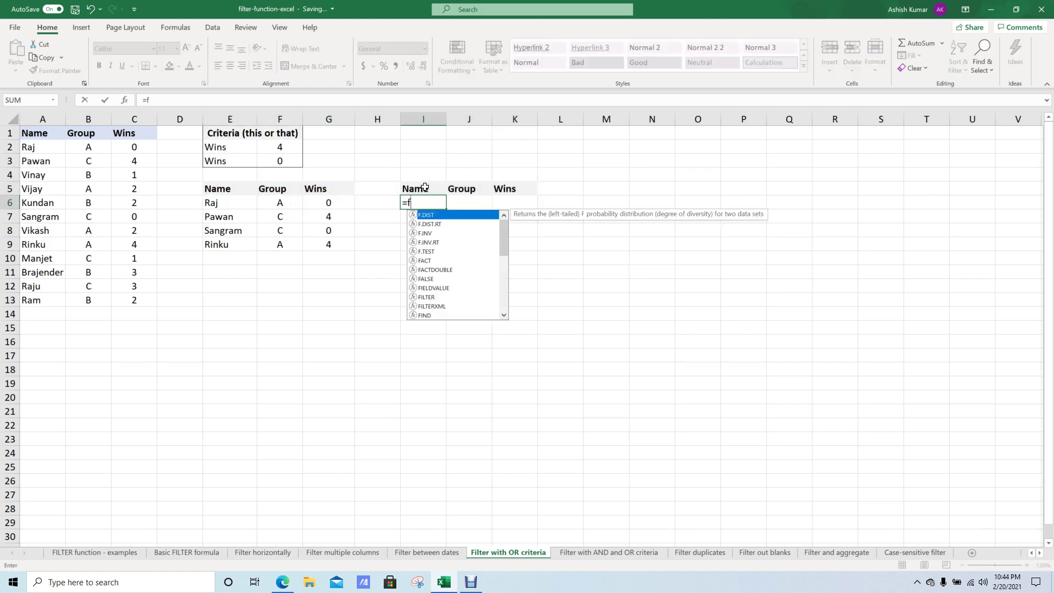
pyautogui.write('il')
pyautogui.press('Tab')
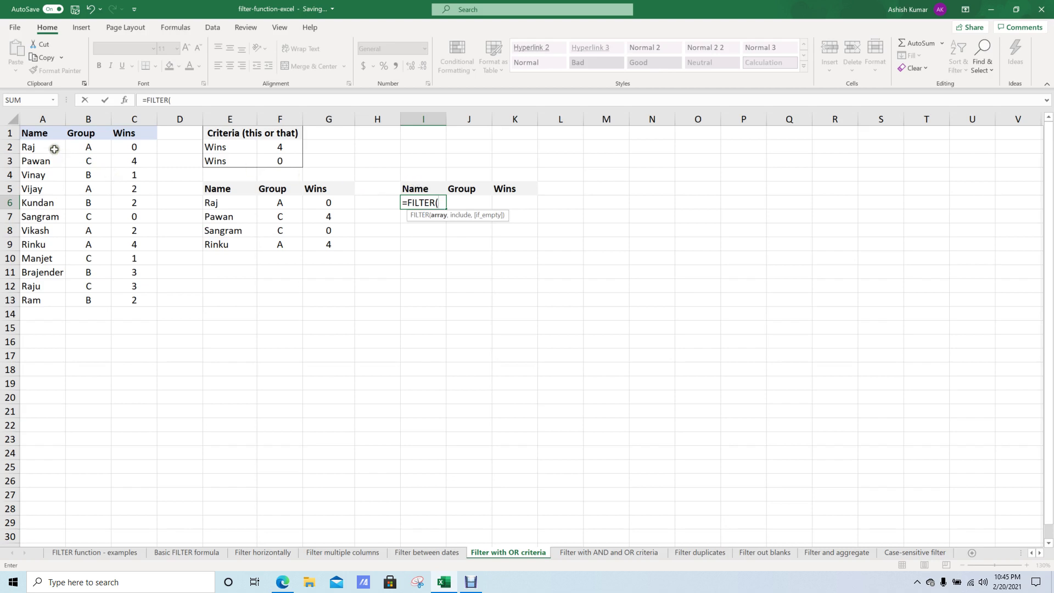
pyautogui.moveTo(52, 146); pyautogui.dragTo(131, 297)
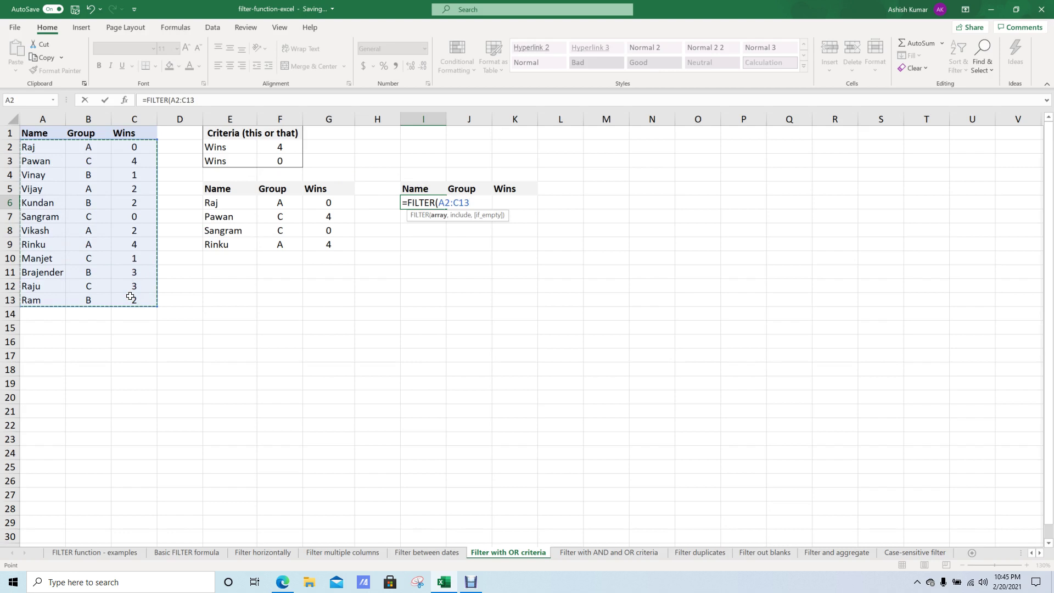
pyautogui.write(',')
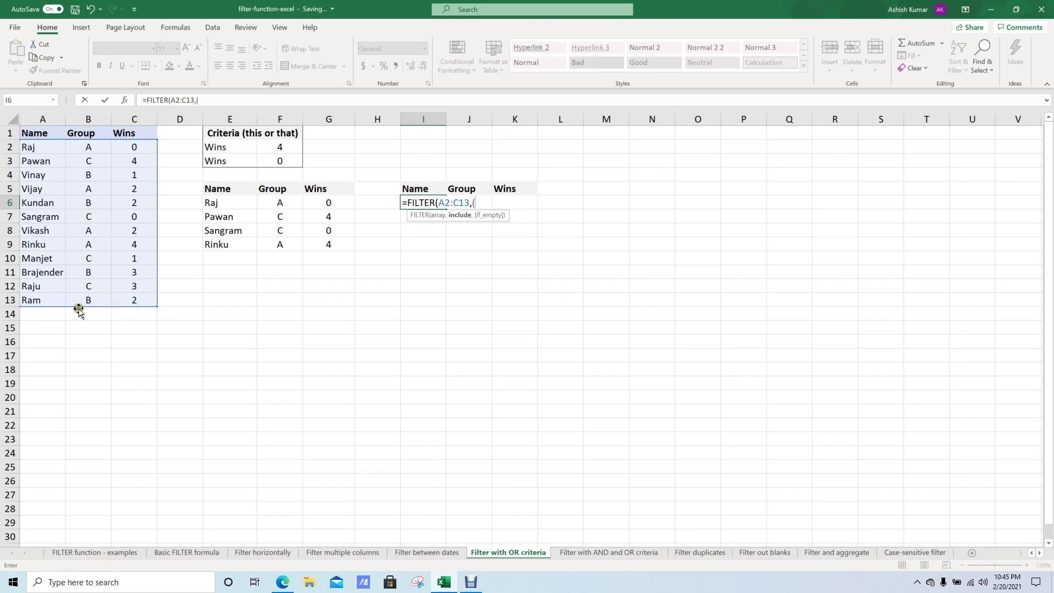
pyautogui.write('(')
pyautogui.moveTo(126, 144); pyautogui.dragTo(132, 301)
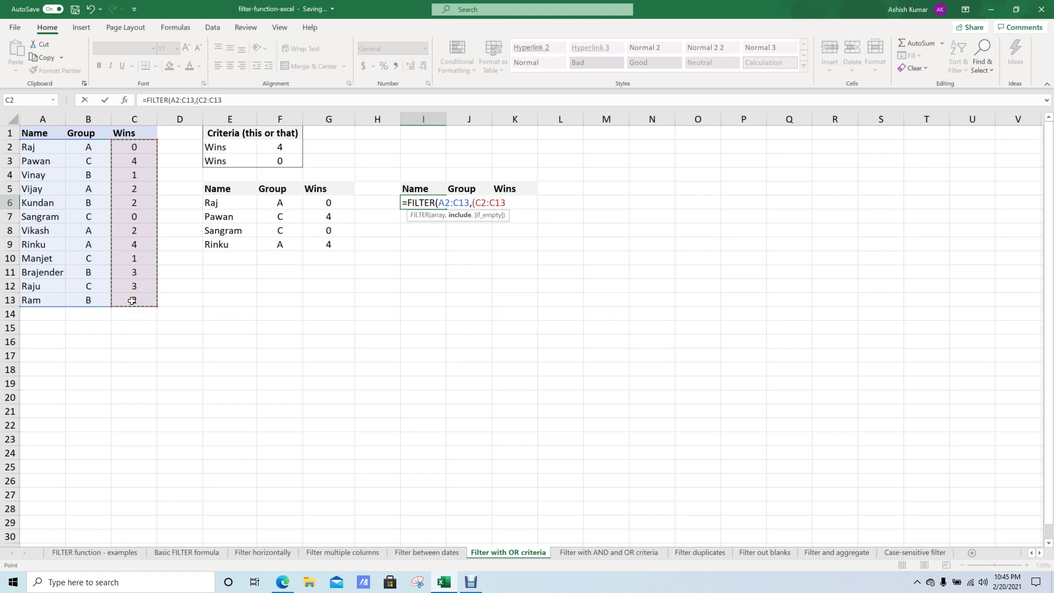
pyautogui.write('=')
pyautogui.click(272, 146)
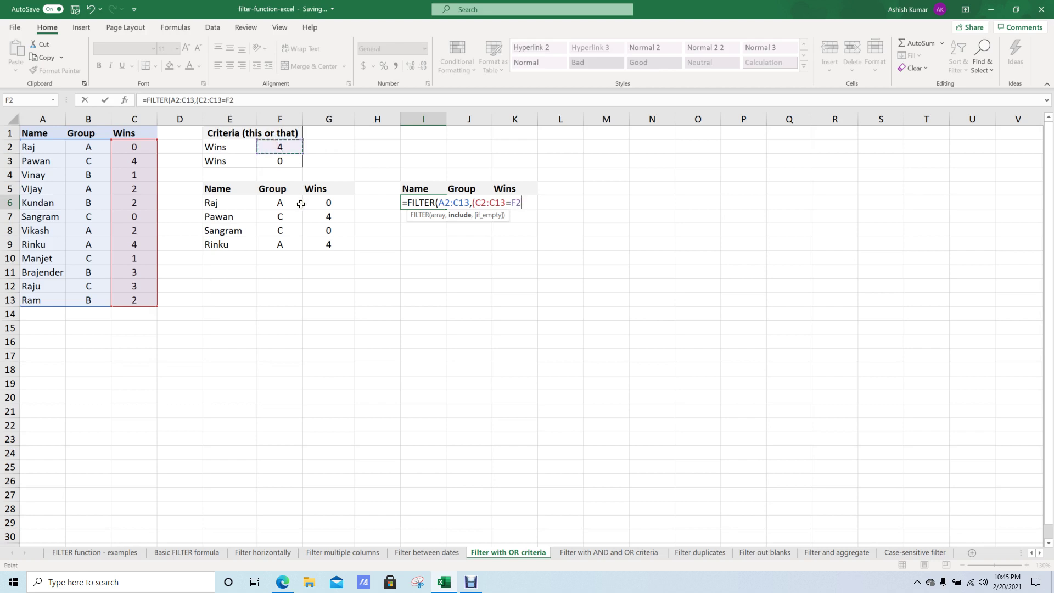
# Join the second condition (C2:C13=F3) with the + operator and enter the FILTER formula in I6.
pyautogui.write(')+(')
pyautogui.moveTo(147, 150); pyautogui.dragTo(153, 302)
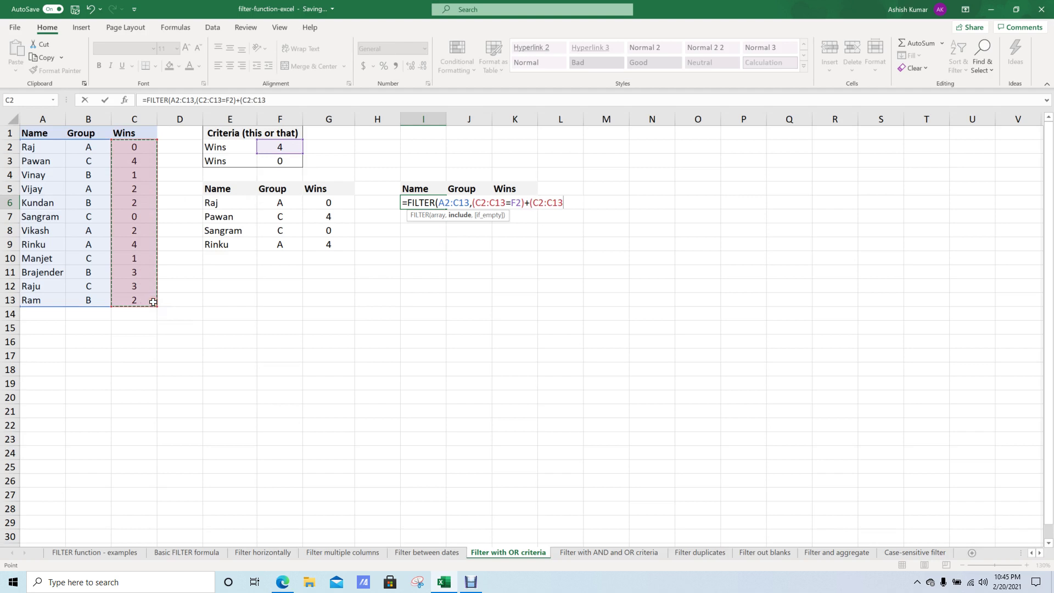
pyautogui.write('=')
pyautogui.click(281, 161)
pyautogui.write(')')
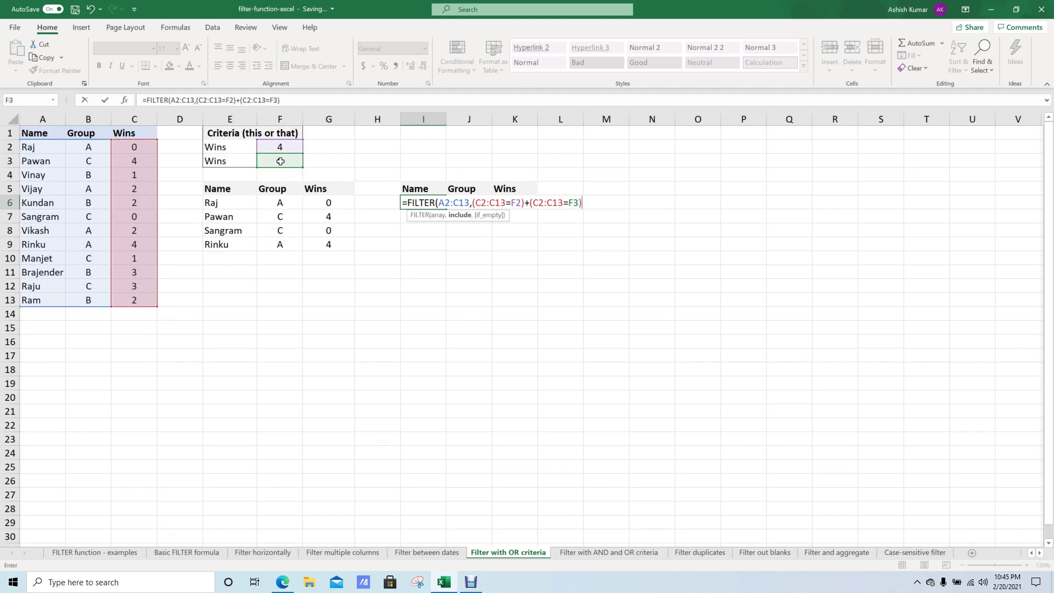
pyautogui.write(')')
pyautogui.hotkey('ctrl', 'Return')
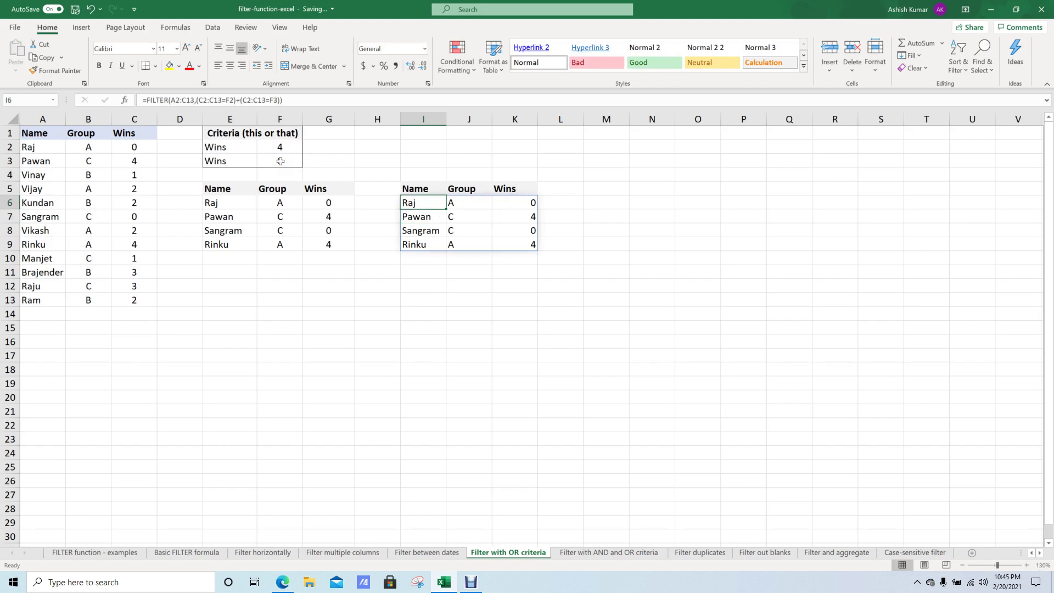
# Compare the existing OR-criteria formula in E6 with the new filtered table's formula, and review the source wins in C2:C13.
pyautogui.click(230, 199)
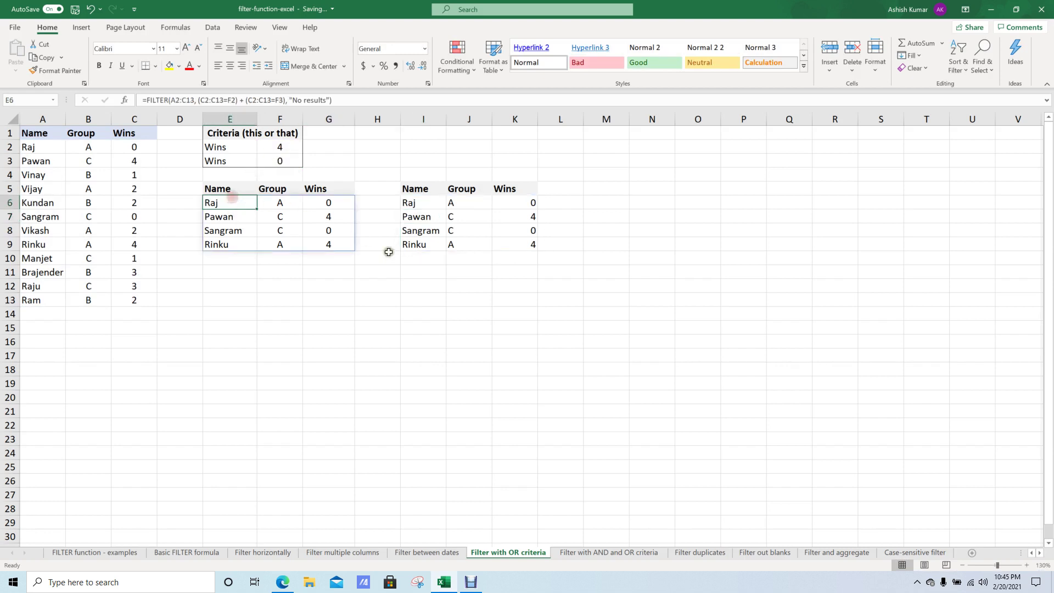
pyautogui.click(456, 215)
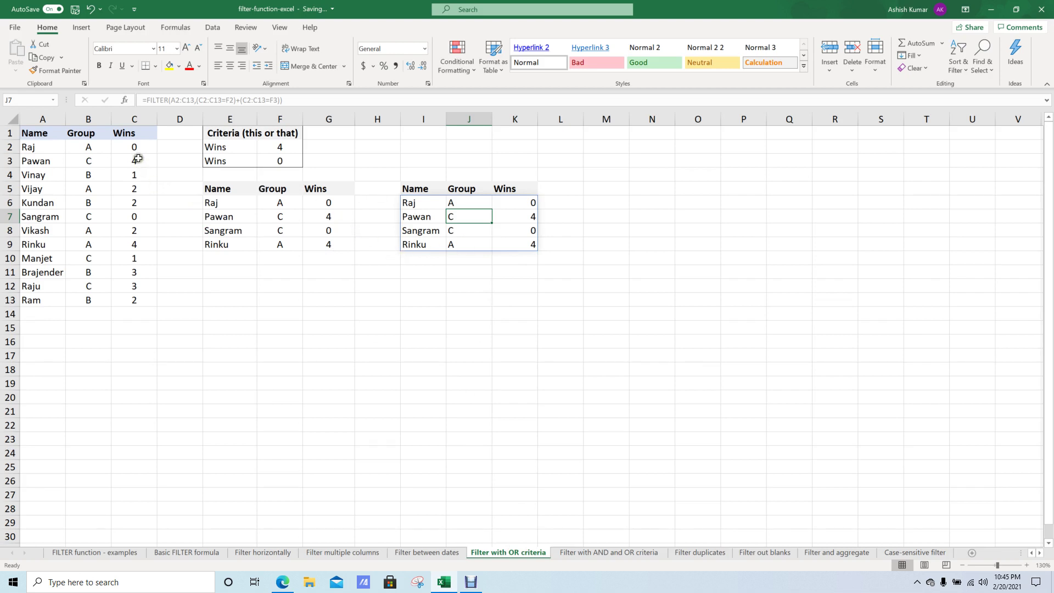
pyautogui.moveTo(129, 146); pyautogui.dragTo(122, 300)
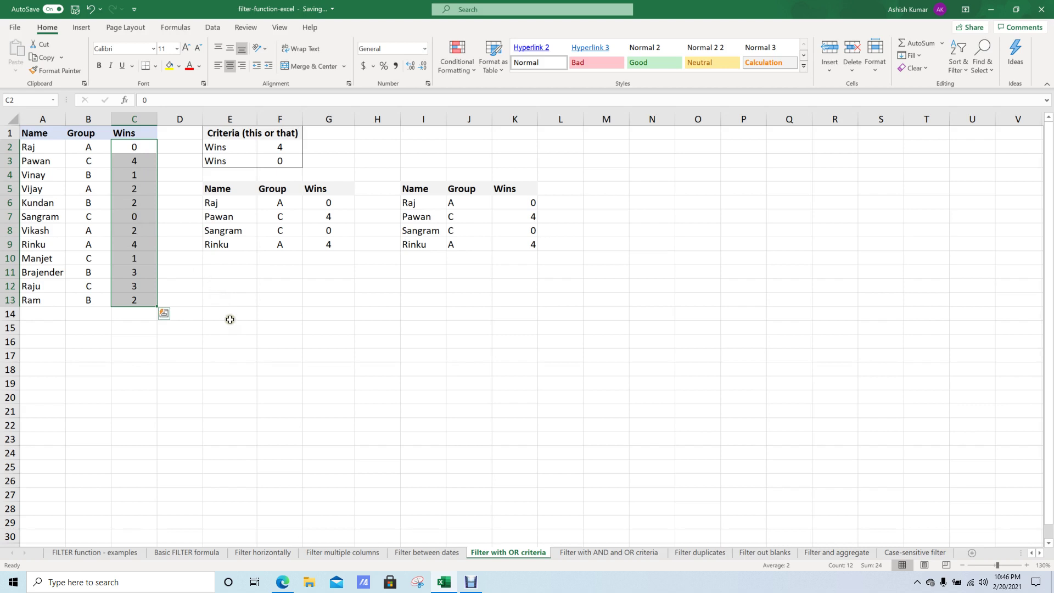
pyautogui.click(276, 310)
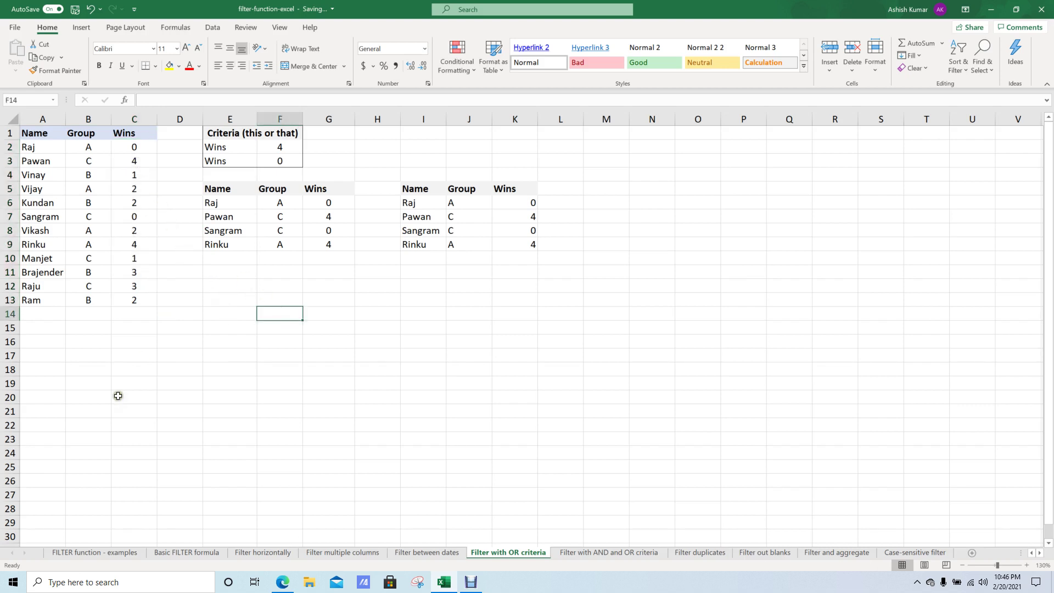
pyautogui.click(316, 306)
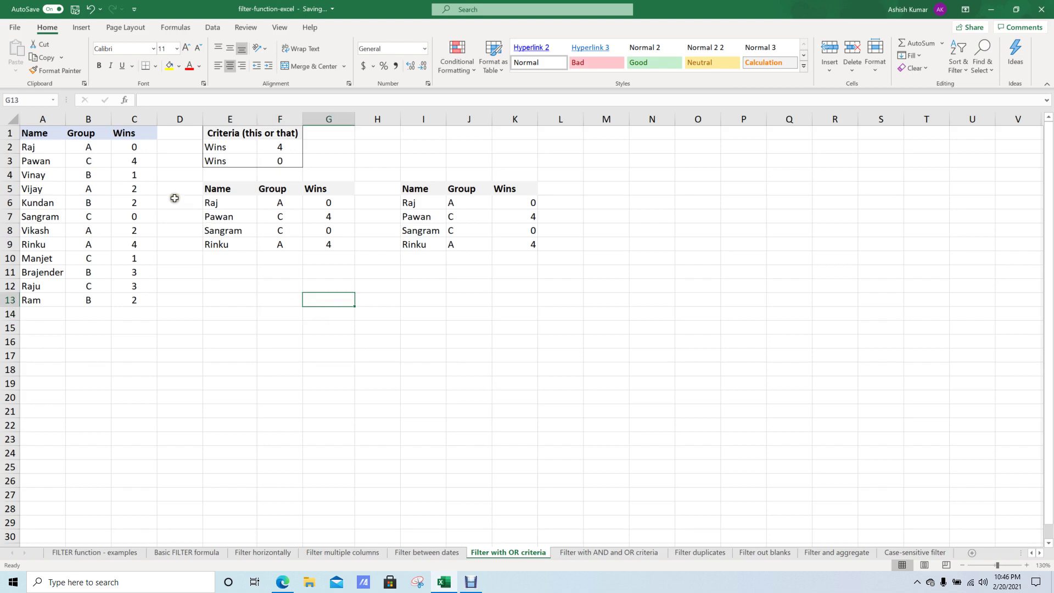
pyautogui.click(380, 296)
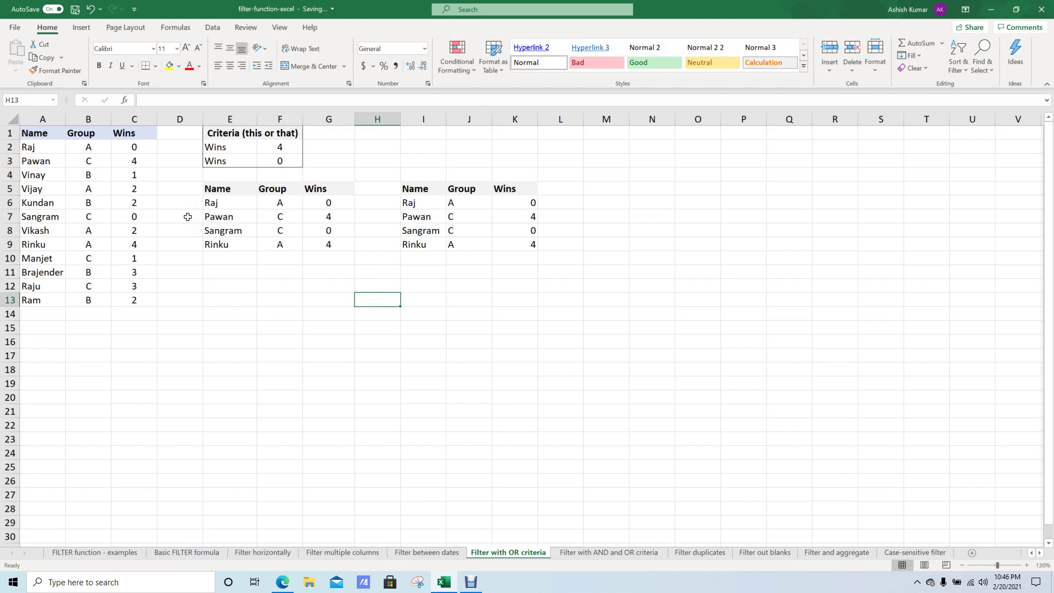
# Open the Filter with AND and OR criteria sheet and copy the Name, Group and Wins headers from E5:G5 to I5:K5.
pyautogui.click(574, 557)
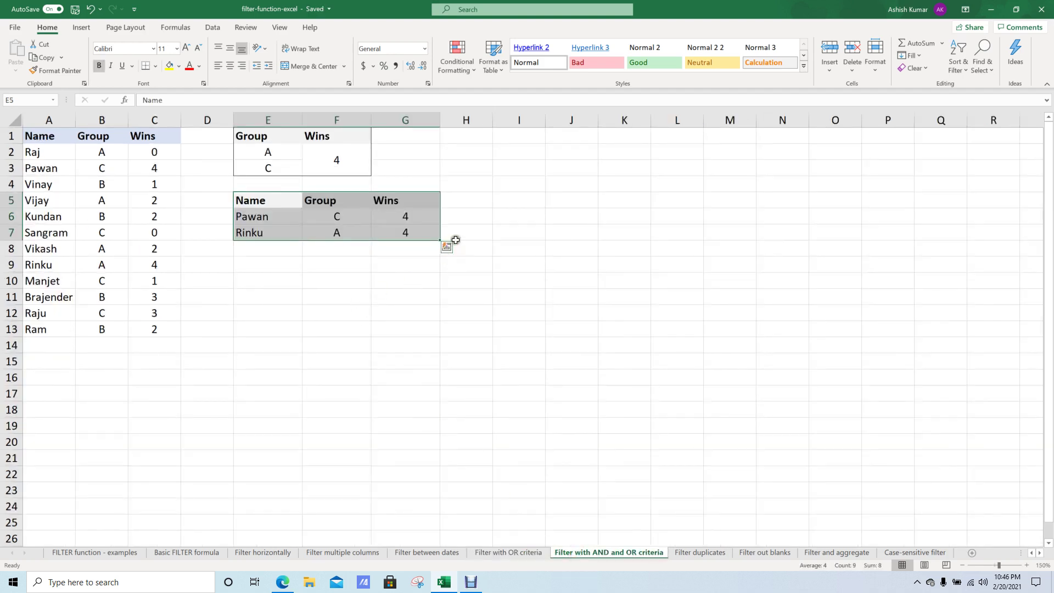
pyautogui.click(460, 214)
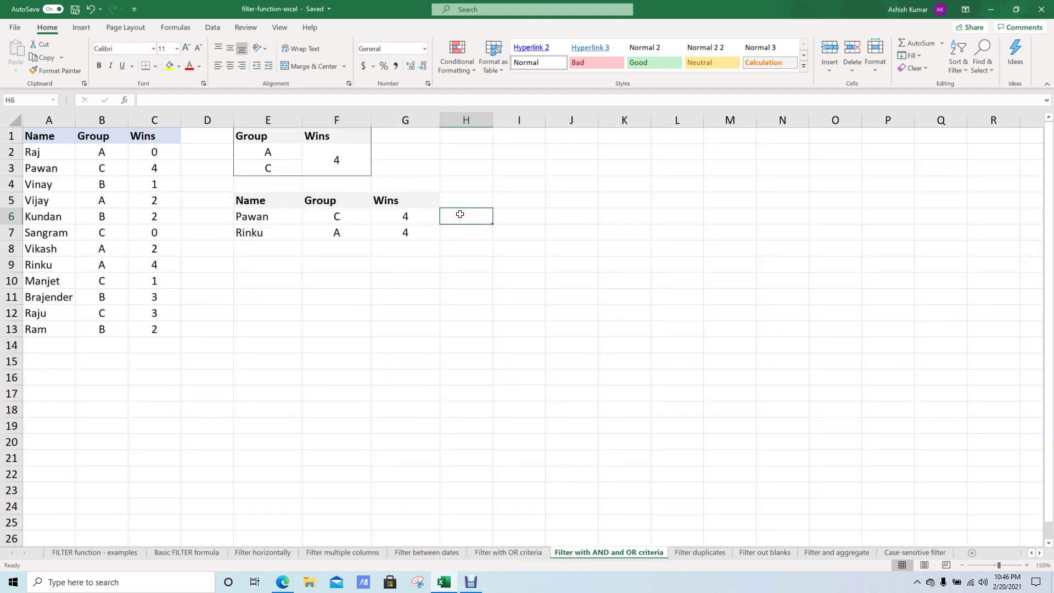
pyautogui.press('Up')
pyautogui.press('Right')
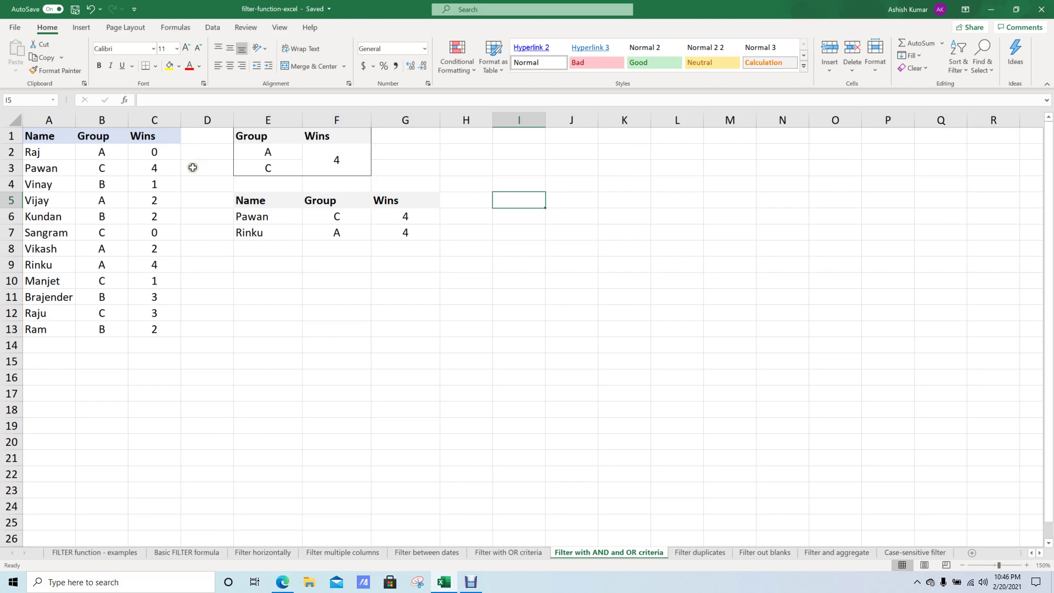
pyautogui.moveTo(250, 200); pyautogui.dragTo(384, 201)
pyautogui.hotkey('ctrl', 'c')
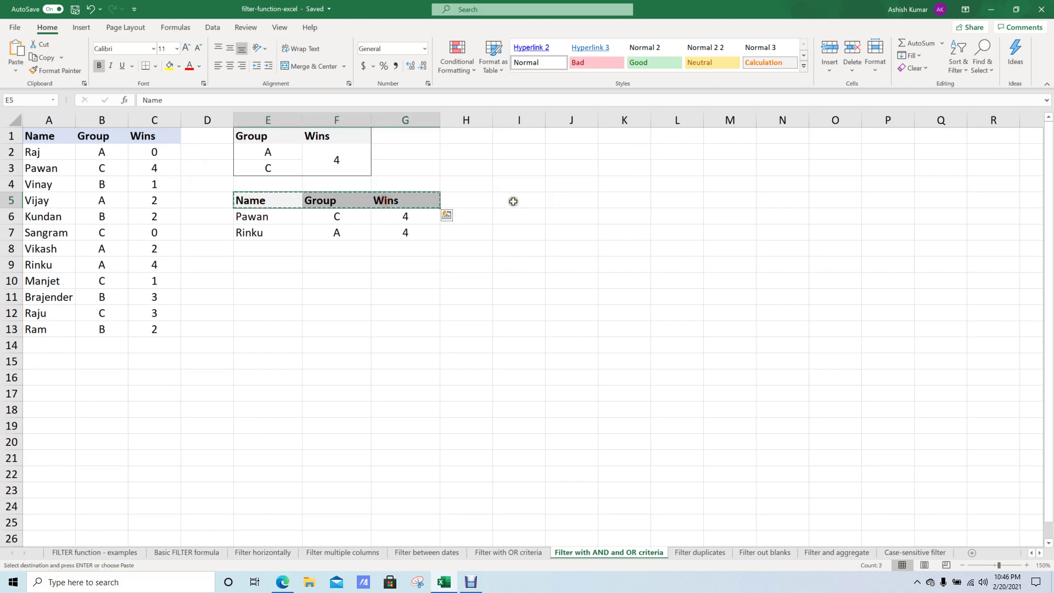
pyautogui.click(513, 201)
pyautogui.hotkey('ctrl', 'v')
# Start a FILTER formula in I6 over A2:C13 with the first group condition, B2:B13=E2.
pyautogui.click(517, 215)
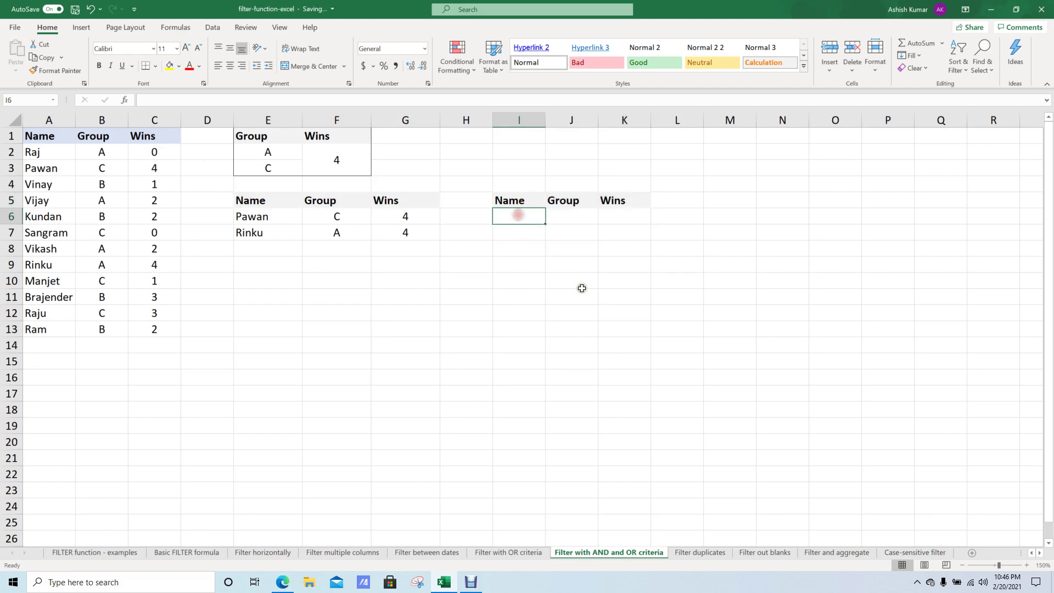
pyautogui.write('=FIND(')
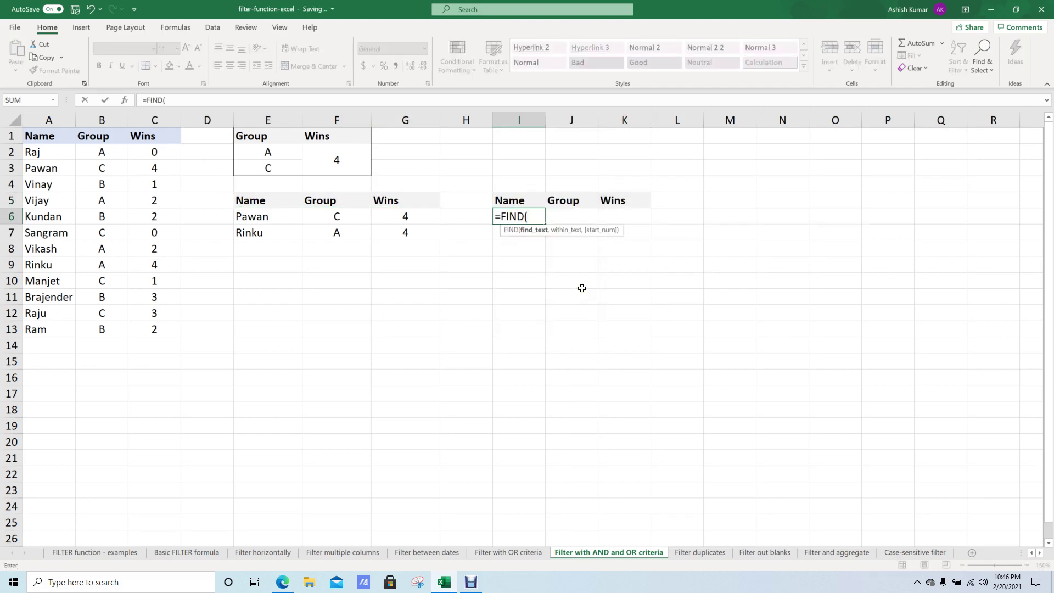
pyautogui.press('Escape')
pyautogui.write('=fil')
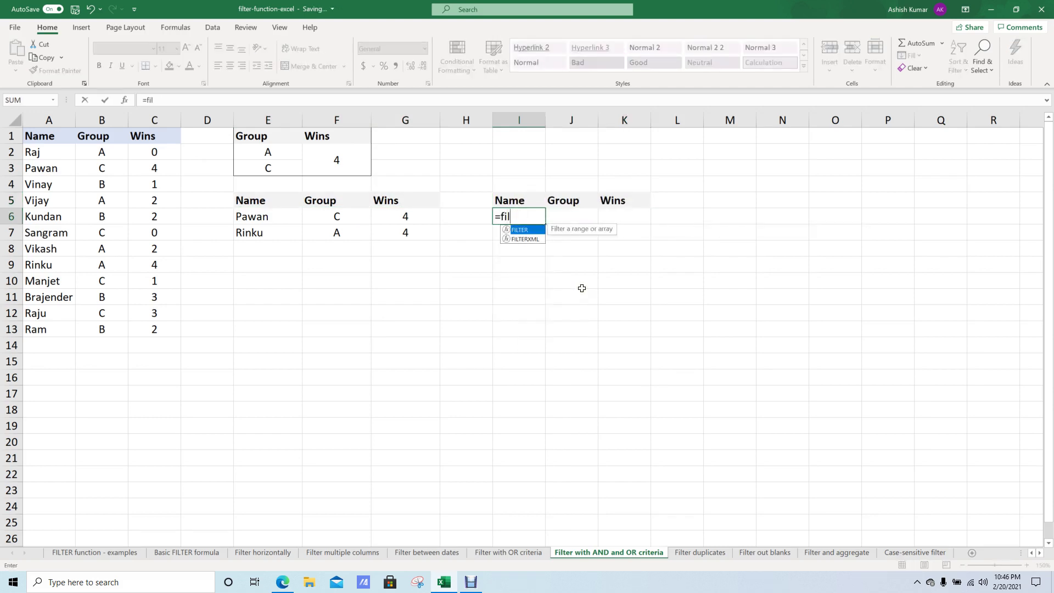
pyautogui.press('Tab')
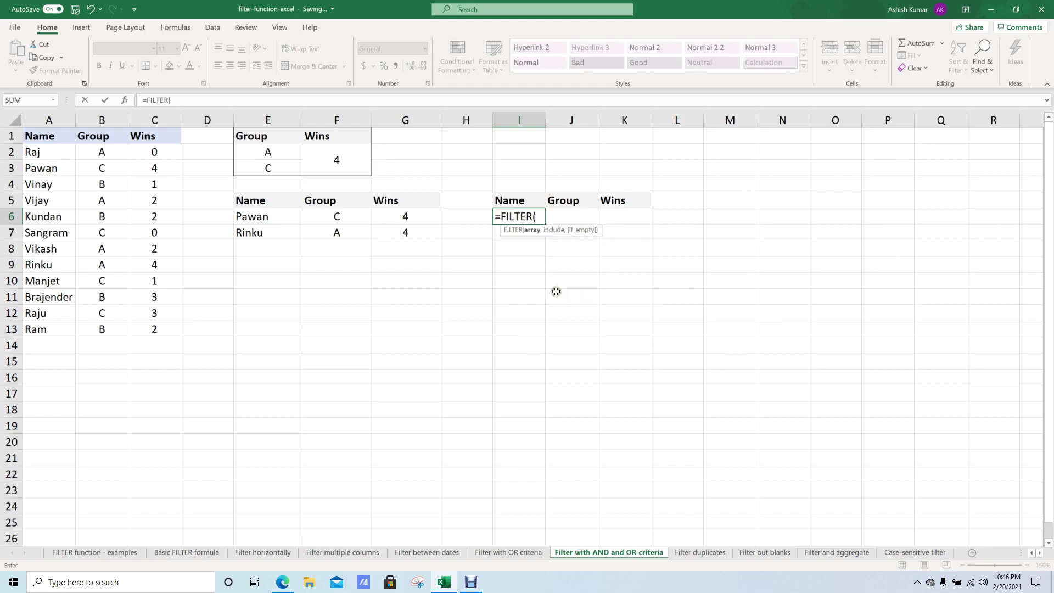
pyautogui.moveTo(54, 152); pyautogui.dragTo(144, 329)
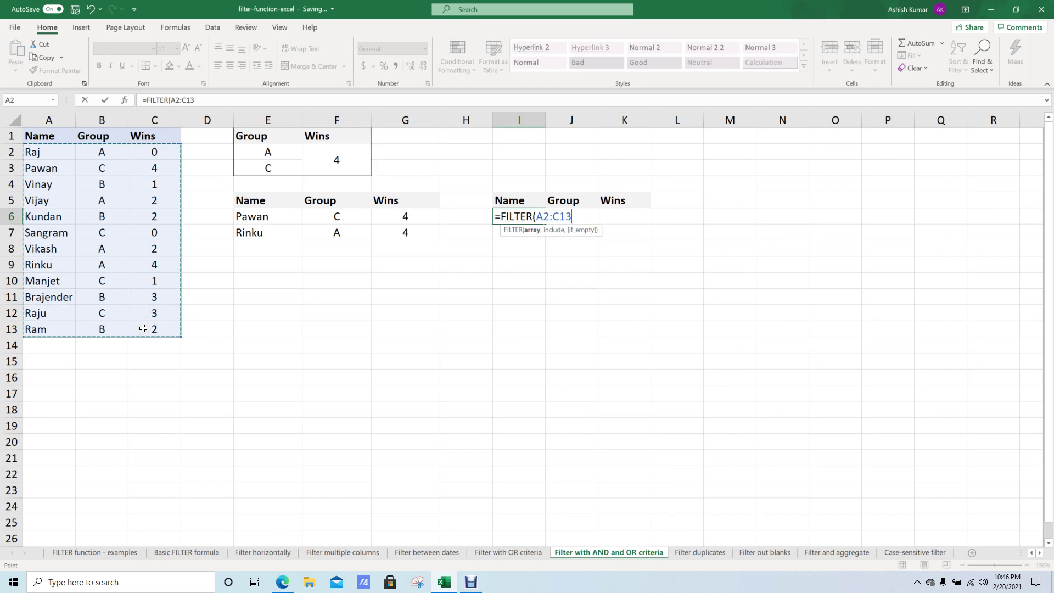
pyautogui.write(',(')
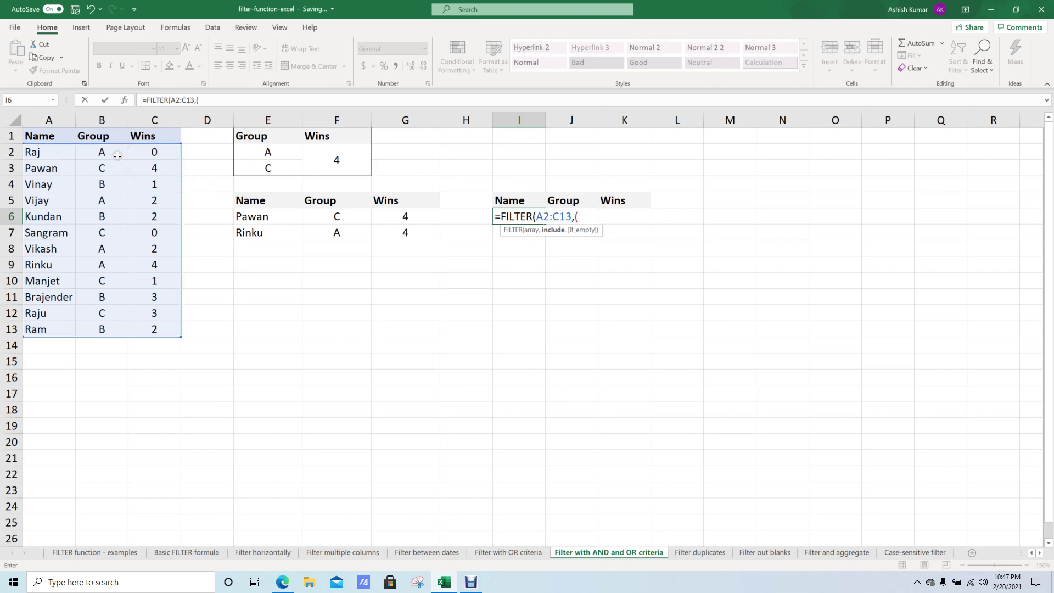
pyautogui.moveTo(104, 148); pyautogui.dragTo(103, 328)
pyautogui.write('=')
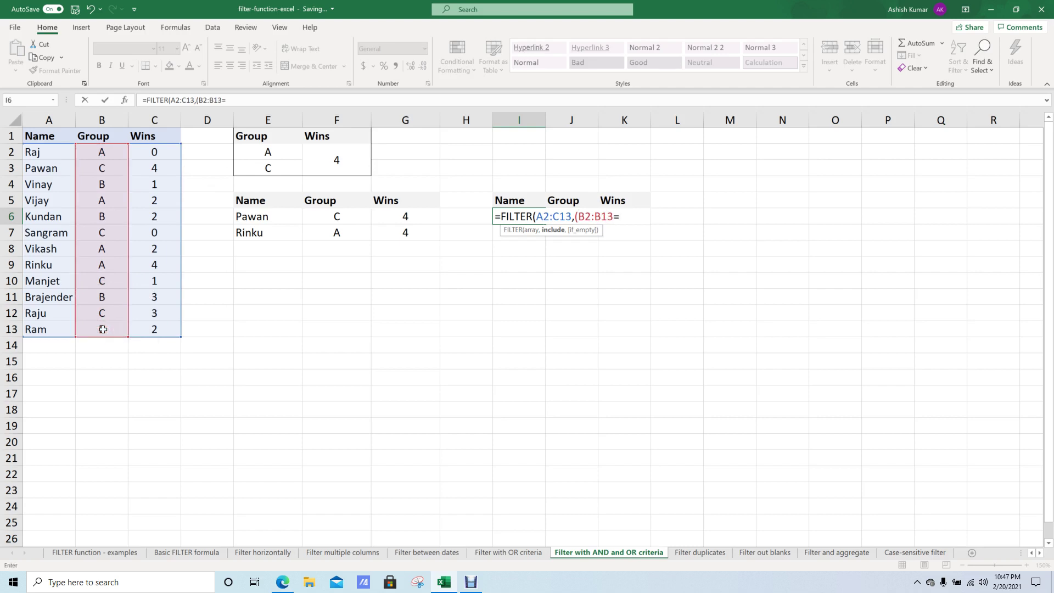
pyautogui.click(267, 164)
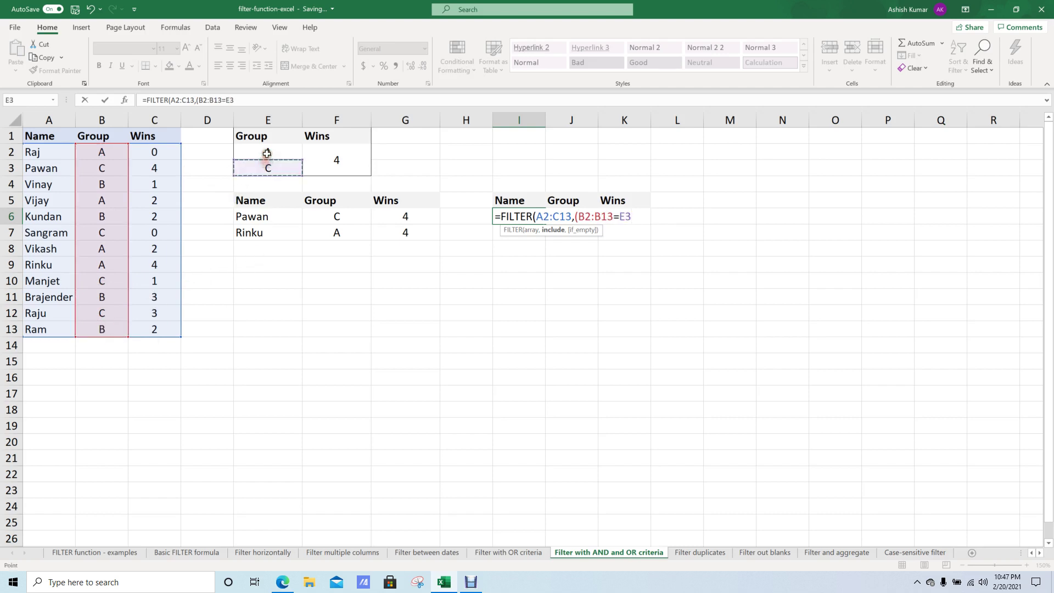
pyautogui.click(267, 153)
# Add the second group condition, (B2:B13=E3), to the FILTER formula with the + operator.
pyautogui.write(')+')
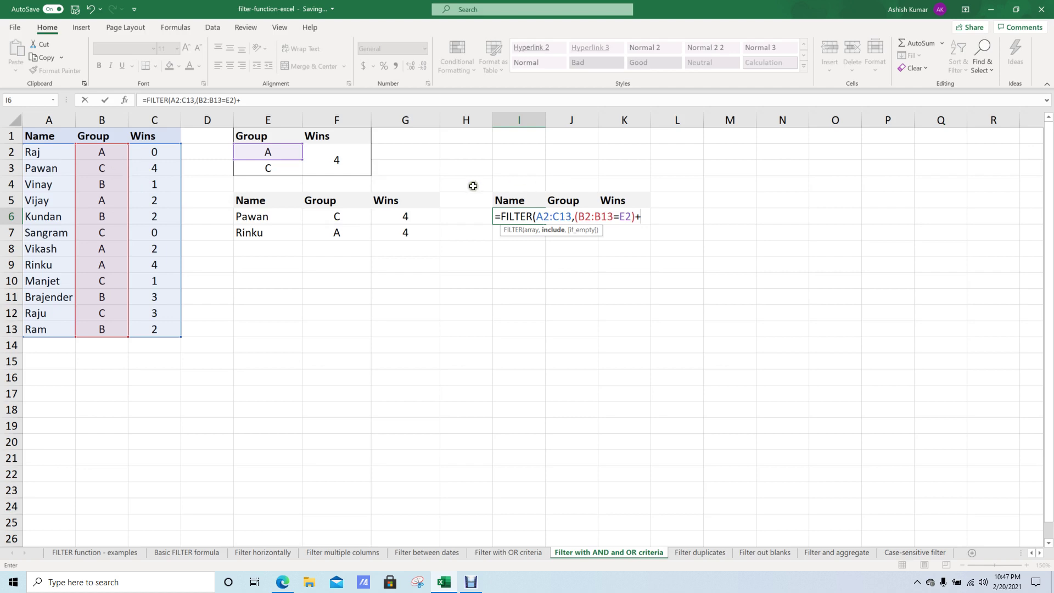
pyautogui.moveTo(114, 152); pyautogui.dragTo(110, 328)
pyautogui.press('BackSpace')
pyautogui.press('BackSpace')
pyautogui.press('BackSpace')
pyautogui.press('BackSpace')
pyautogui.press('BackSpace')
pyautogui.press('BackSpace')
pyautogui.moveTo(102, 152); pyautogui.dragTo(102, 323)
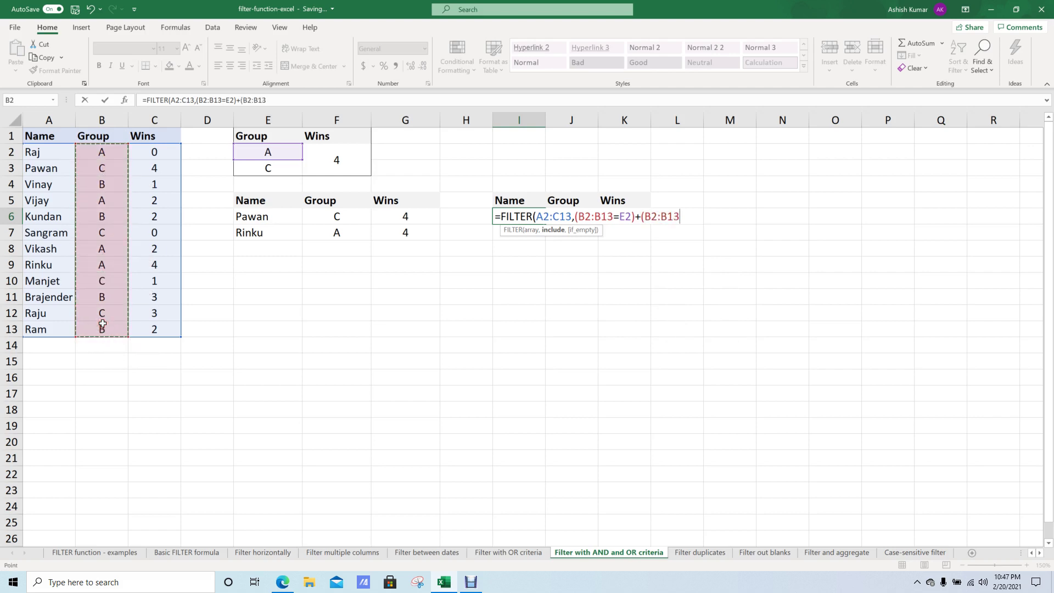
pyautogui.write('=')
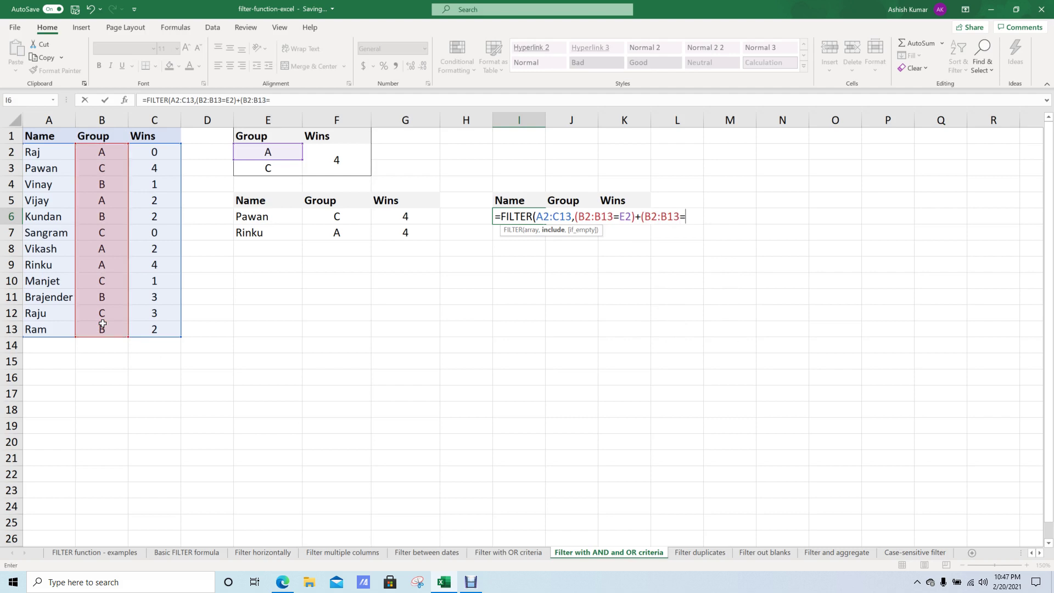
pyautogui.click(269, 168)
pyautogui.write(')')
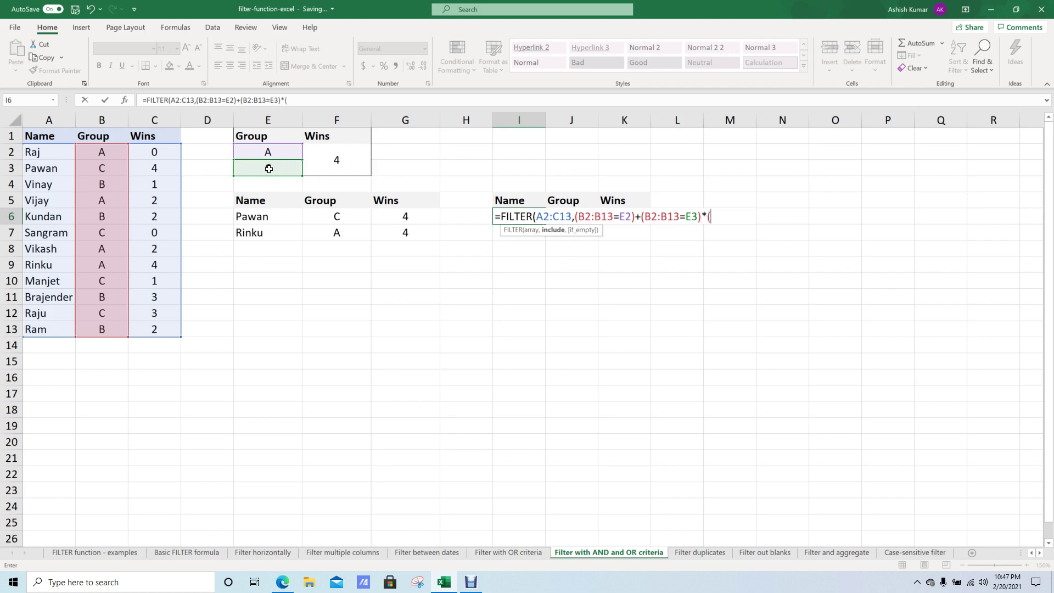
# Multiply by the wins condition (C2:C13=F2), close the brackets and enter the FILTER formula in I6.
pyautogui.write('*(')
pyautogui.moveTo(155, 153); pyautogui.dragTo(157, 328)
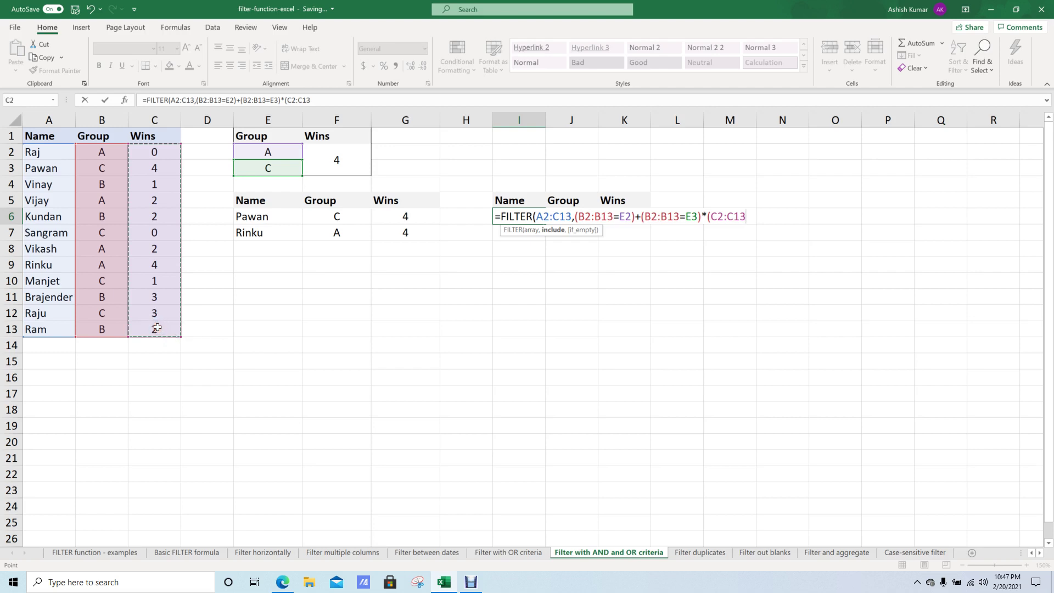
pyautogui.write('=')
pyautogui.click(334, 155)
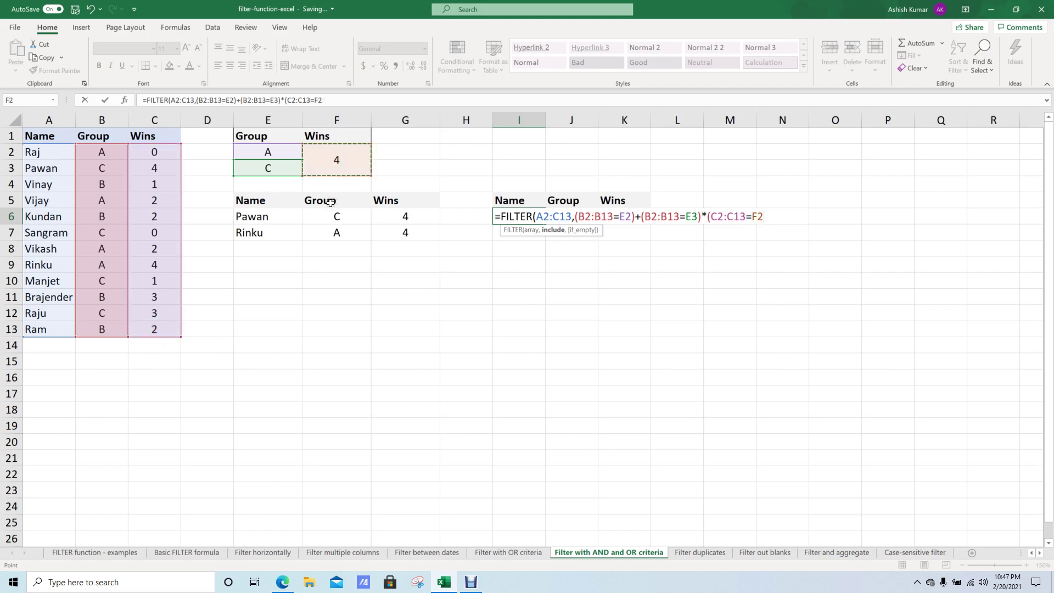
pyautogui.write('))')
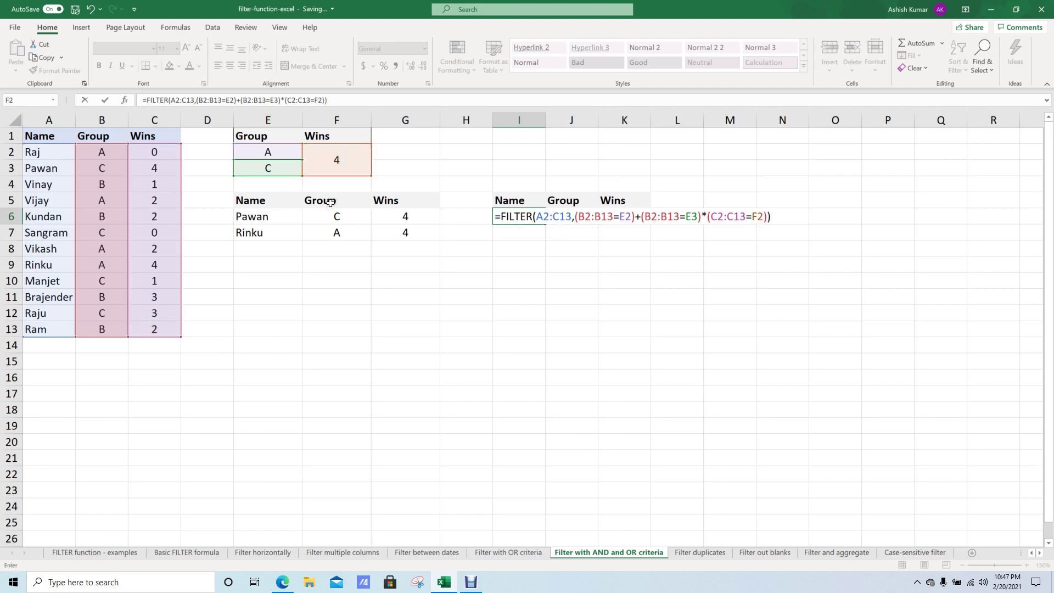
pyautogui.press('Return')
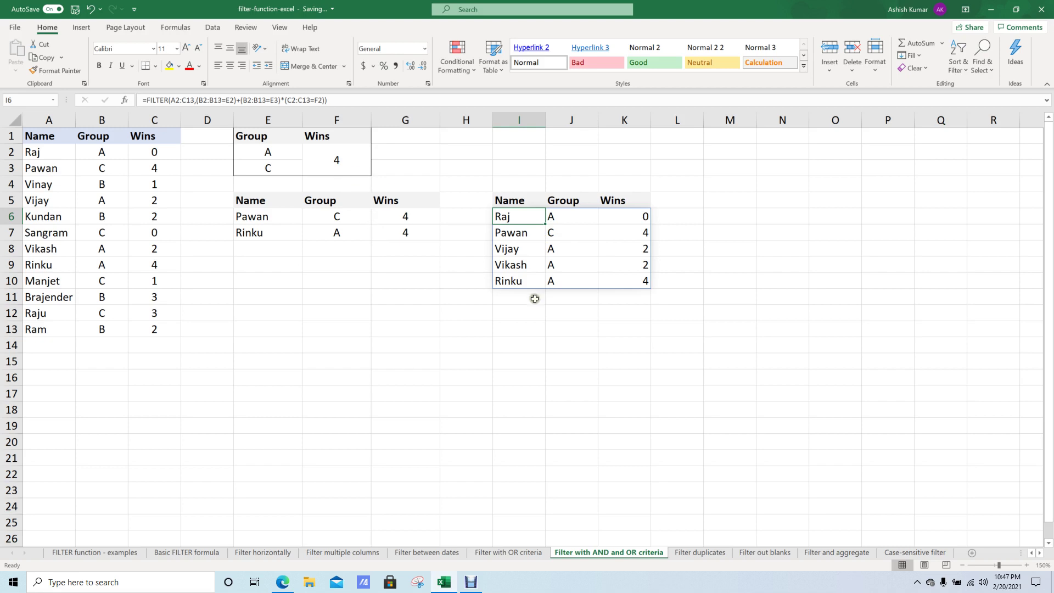
# Swap the operators in the I6 formula so the conditions read (B2:B13=E2)*(B2:B13=E3)+(C2:C13=F2).
pyautogui.press('F2')
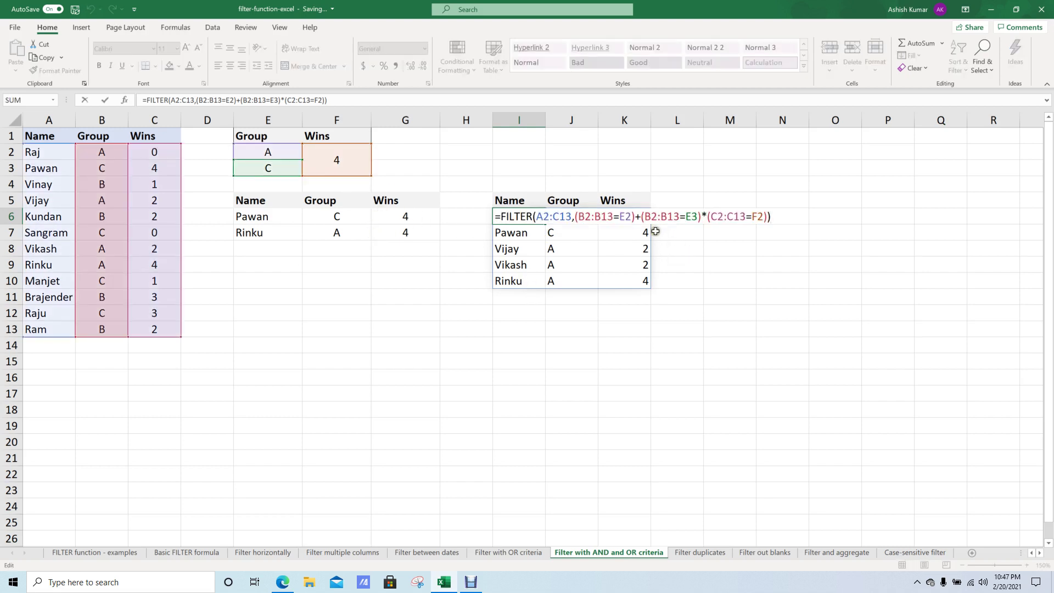
pyautogui.click(639, 216)
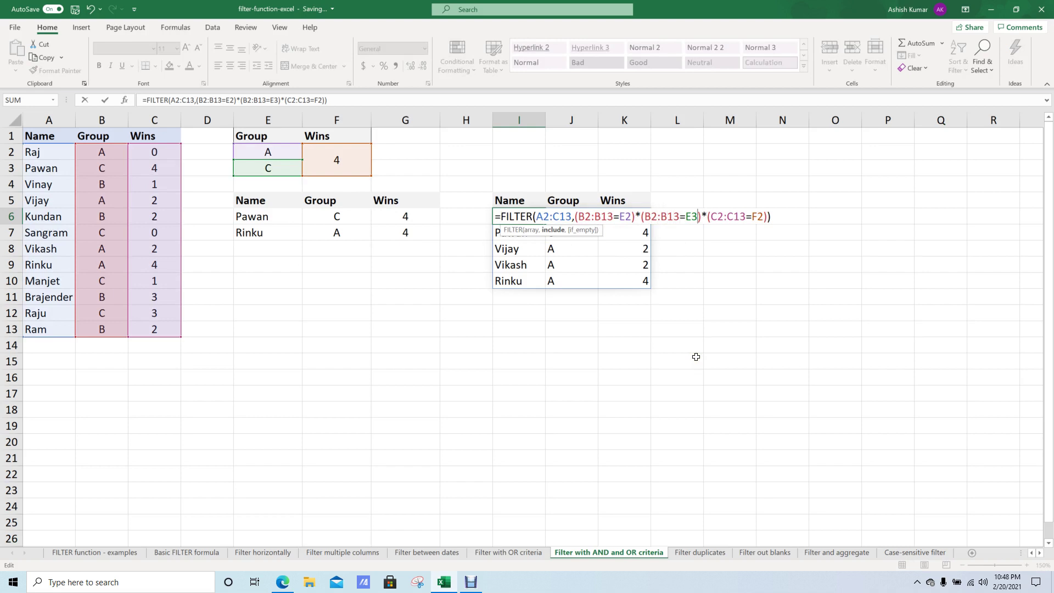
pyautogui.write('+')
pyautogui.hotkey('ctrl', 'Return')
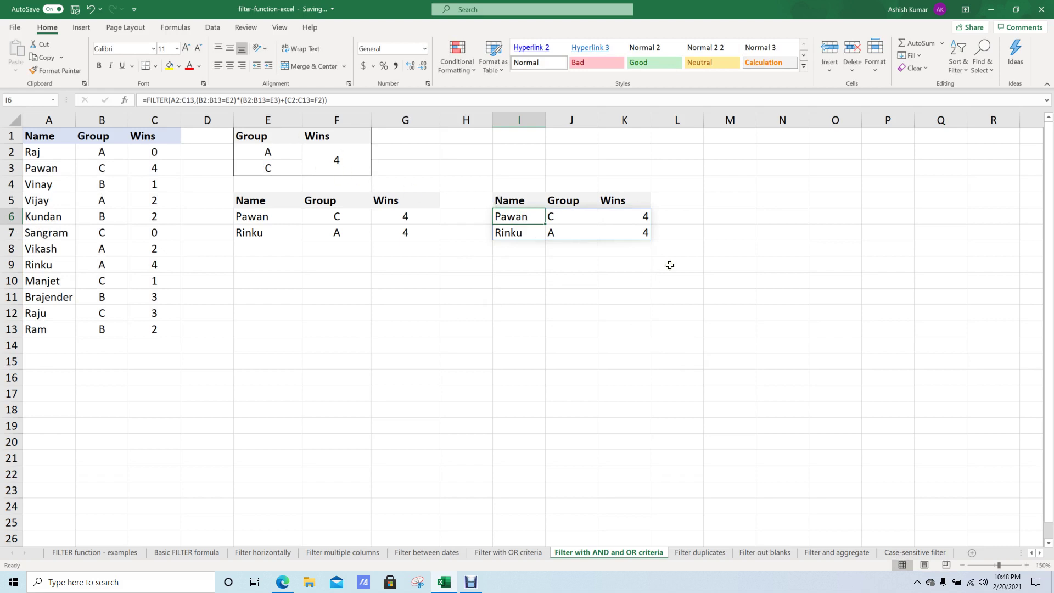
# Examine the group and wins conditions inside the I6 FILTER formula without changing it.
pyautogui.press('F2')
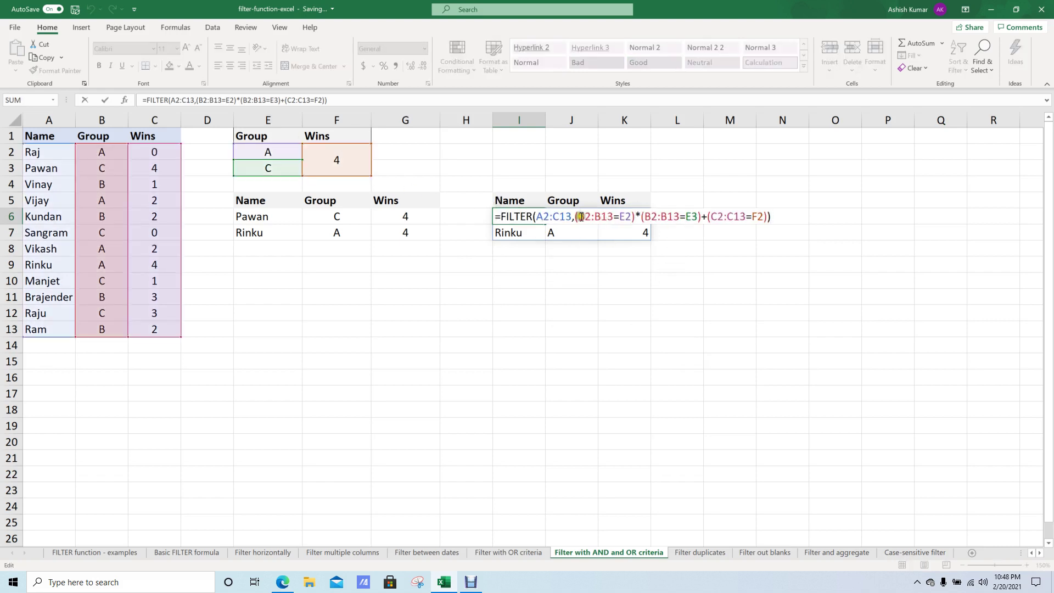
pyautogui.click(636, 216)
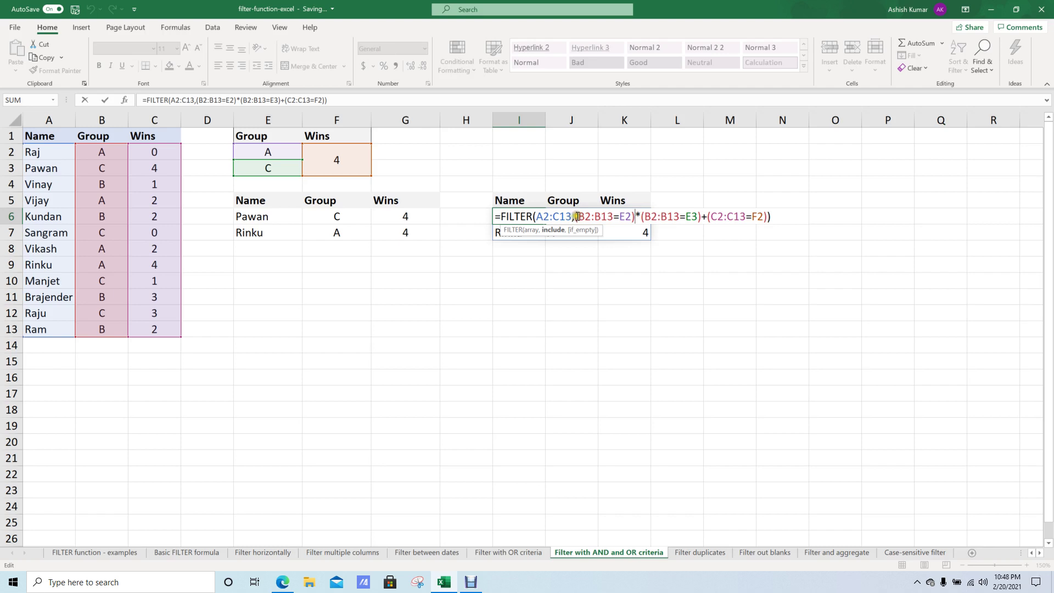
pyautogui.moveTo(576, 217); pyautogui.dragTo(636, 216)
pyautogui.click(738, 216)
pyautogui.press('Return')
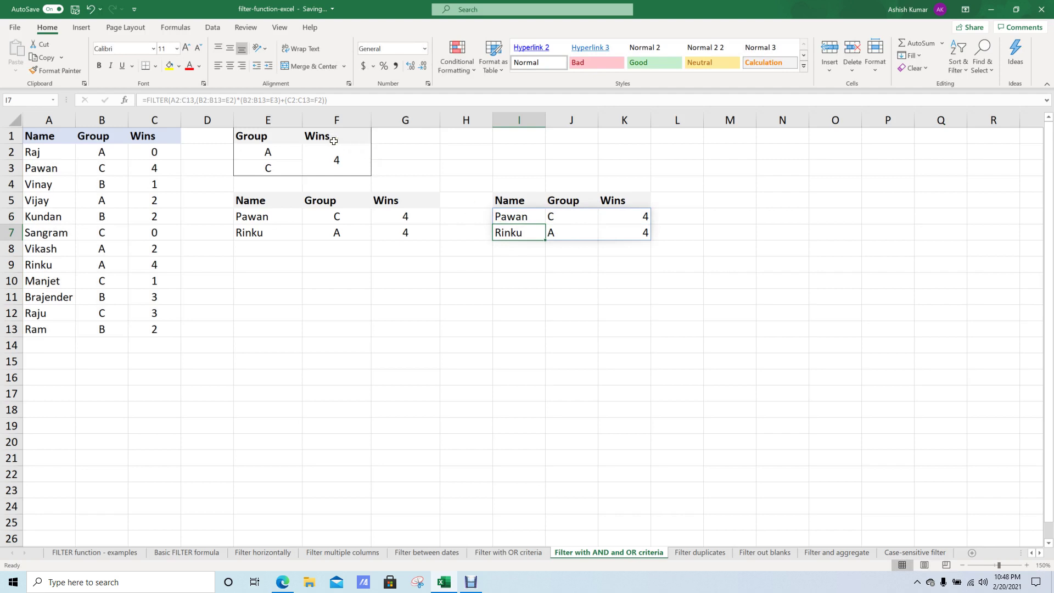
# Open the Filter duplicates sheet and look over the Date, Group and Winner headers of the Duplicates table in E2:G2.
pyautogui.click(697, 556)
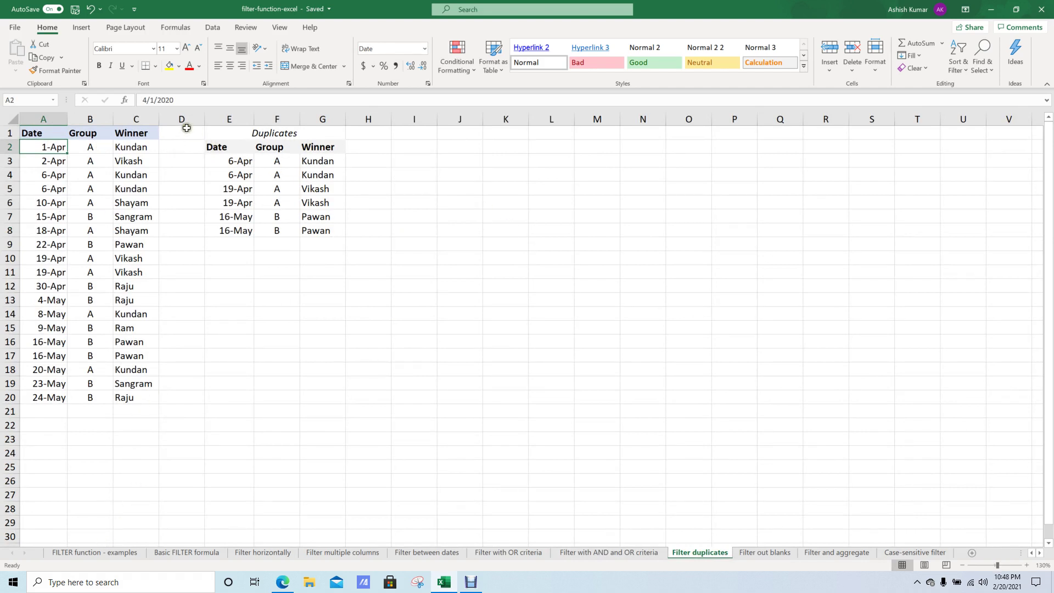
pyautogui.click(188, 146)
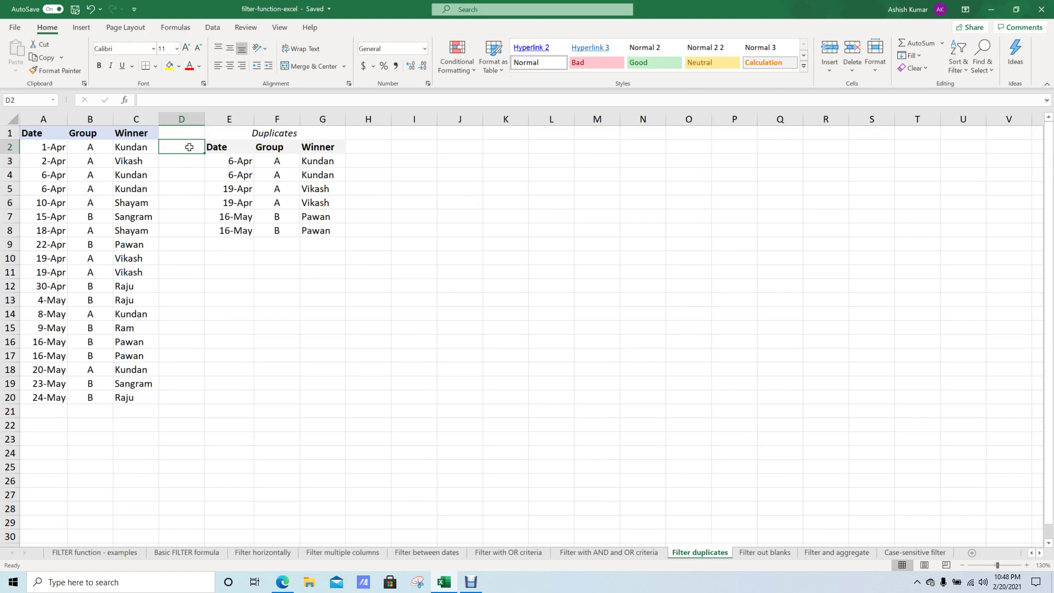
pyautogui.press('Right')
pyautogui.press('Right')
pyautogui.press('Right')
pyautogui.press('Left')
pyautogui.press('Left')
pyautogui.press('Left')
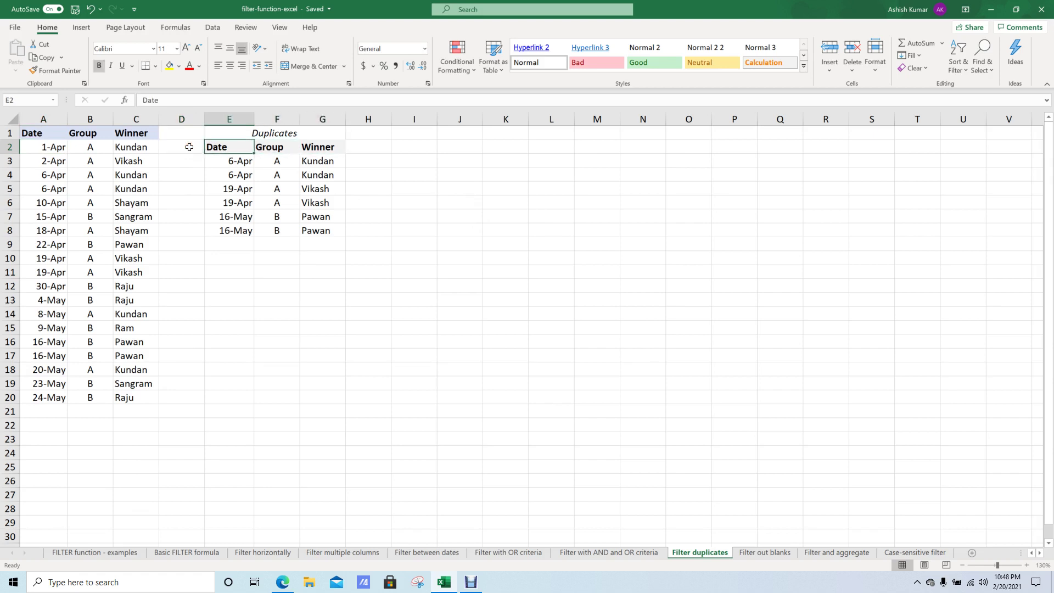
# Turn on filtering for the Date, Group and Winner headers of the source table.
pyautogui.press('Up')
pyautogui.press('Left')
pyautogui.hotkey('ctrl', 'shift', 'l')
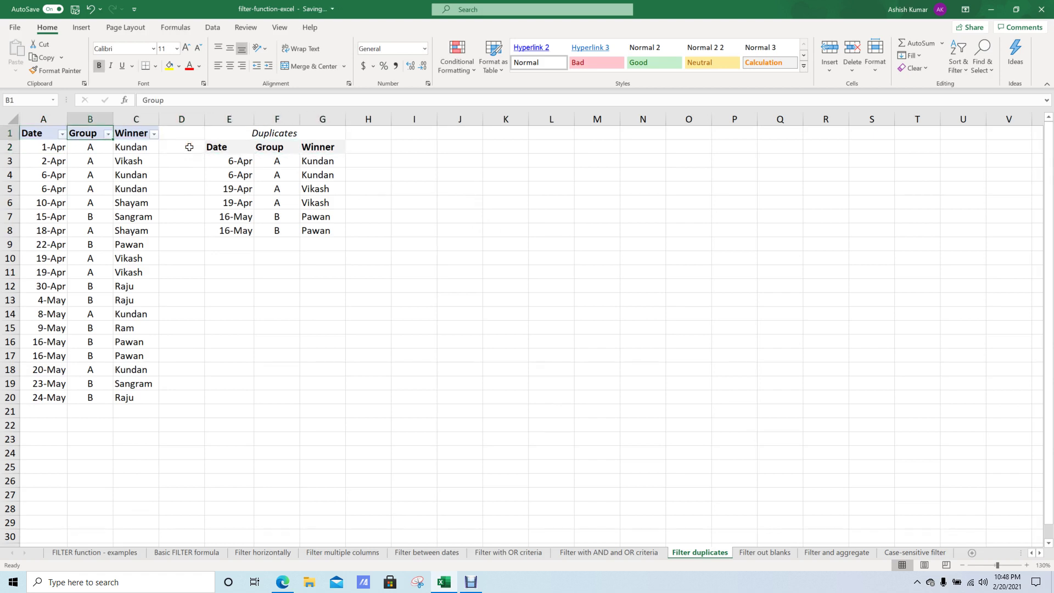
pyautogui.press('Right')
pyautogui.press('Right')
pyautogui.press('Down')
pyautogui.press('Down')
pyautogui.press('Left')
pyautogui.press('Up')
pyautogui.press('Left')
pyautogui.press('Left')
pyautogui.press('Left')
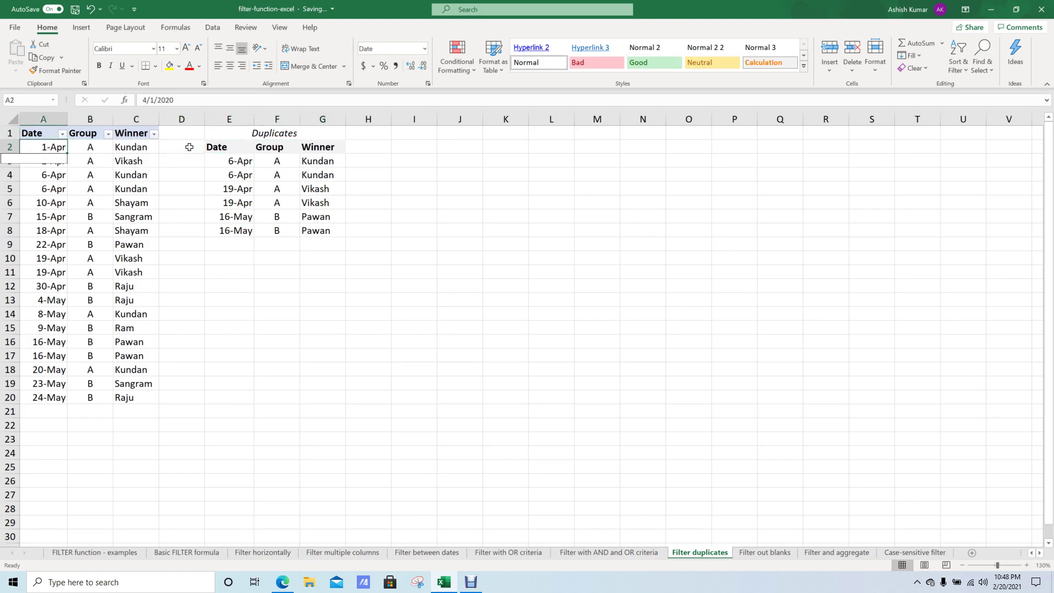
# Look through the filter options of the Date column without applying any filter.
pyautogui.press('Up')
pyautogui.hotkey('alt', 'Down')
pyautogui.press('Down')
pyautogui.press('Down')
pyautogui.press('Down')
pyautogui.press('Down')
pyautogui.press('Down')
pyautogui.press('Down')
pyautogui.press('Down')
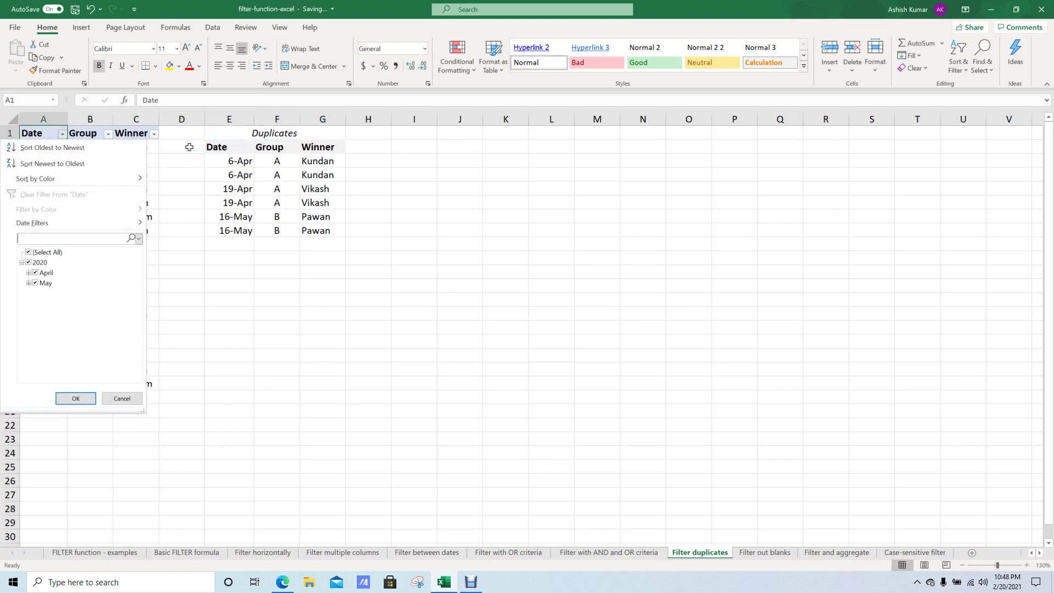
pyautogui.press('Escape')
pyautogui.press('Down')
pyautogui.press('Right')
pyautogui.press('Right')
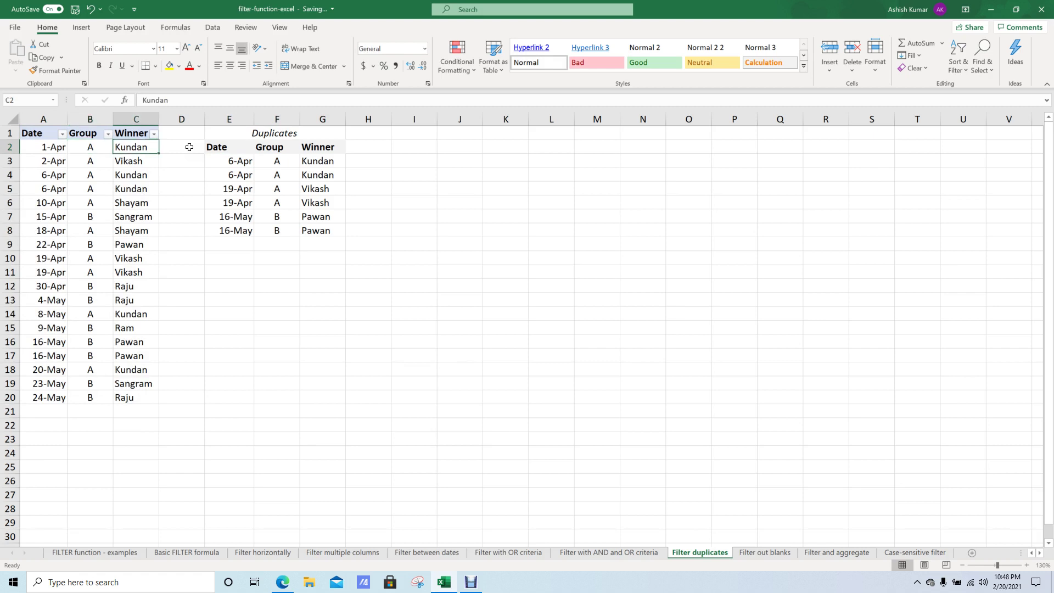
# Insert two blank columns at column D, between the source data and the Duplicates table.
pyautogui.press('Right')
pyautogui.hotkey('ctrl', 'space')
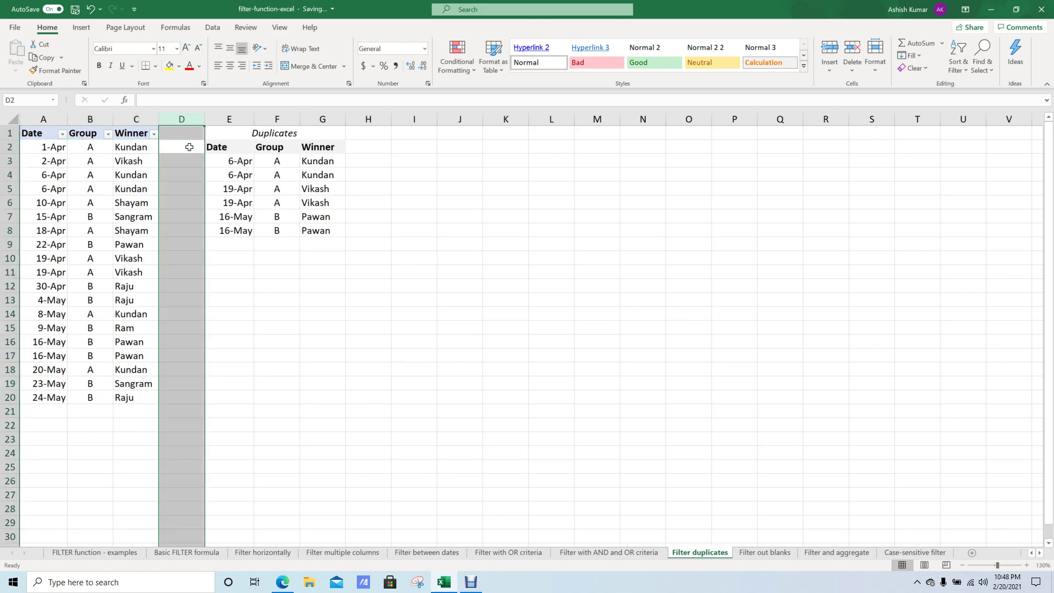
pyautogui.hotkey('ctrl', 'shift', '+')
pyautogui.hotkey('ctrl', 'shift', '+')
pyautogui.press('Up')
pyautogui.press('Down')
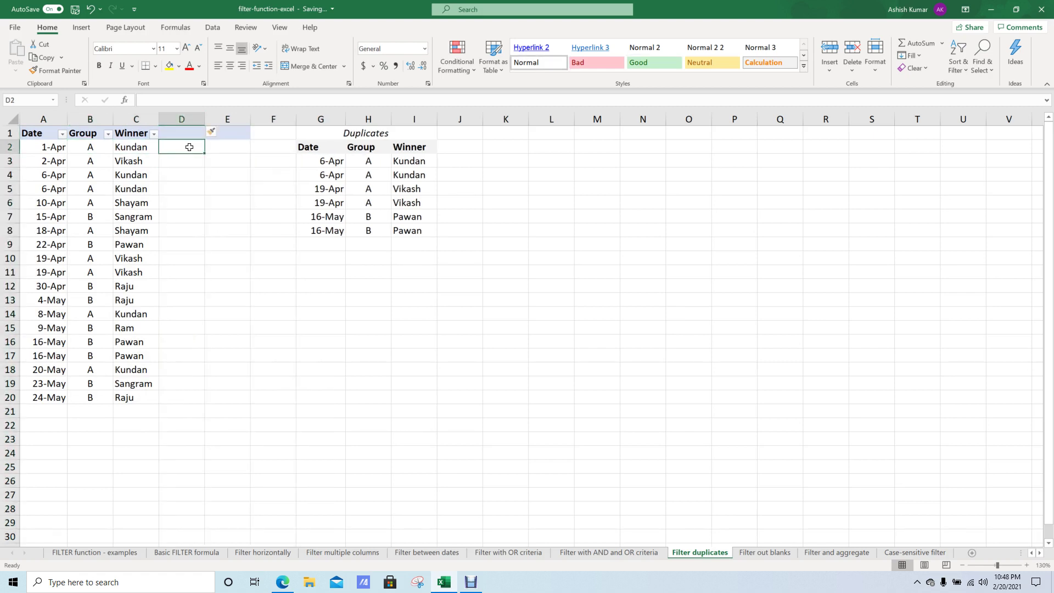
# Enter a helper formula in D2 joining date, group and winner with underscores: =A2&"_"&B2&"_"&C2.
pyautogui.write('=')
pyautogui.press('Left')
pyautogui.press('Left')
pyautogui.press('Left')
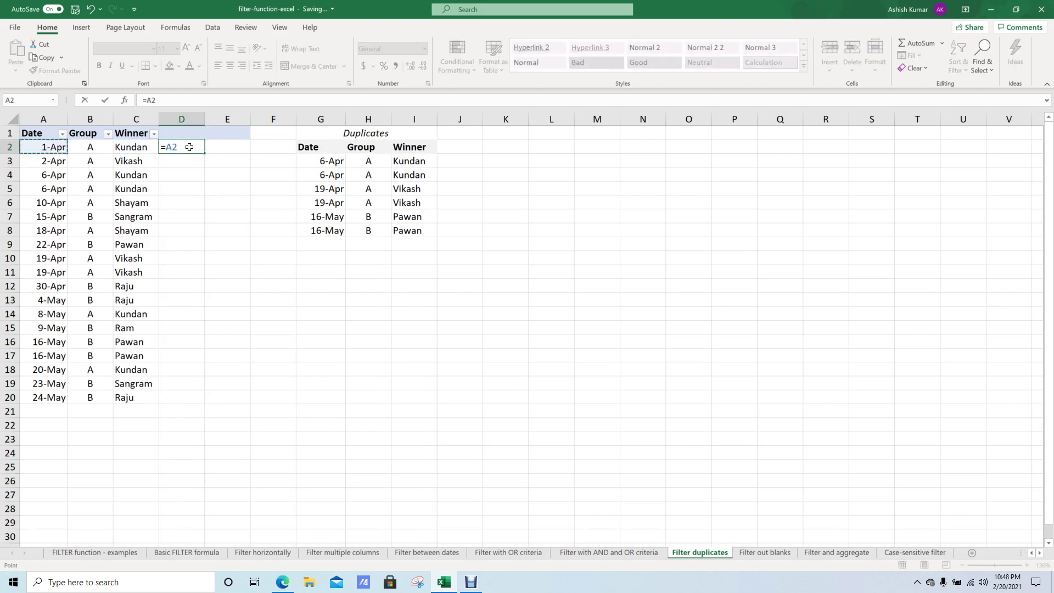
pyautogui.write('&"_"&')
pyautogui.press('Left')
pyautogui.press('Left')
pyautogui.press('Left')
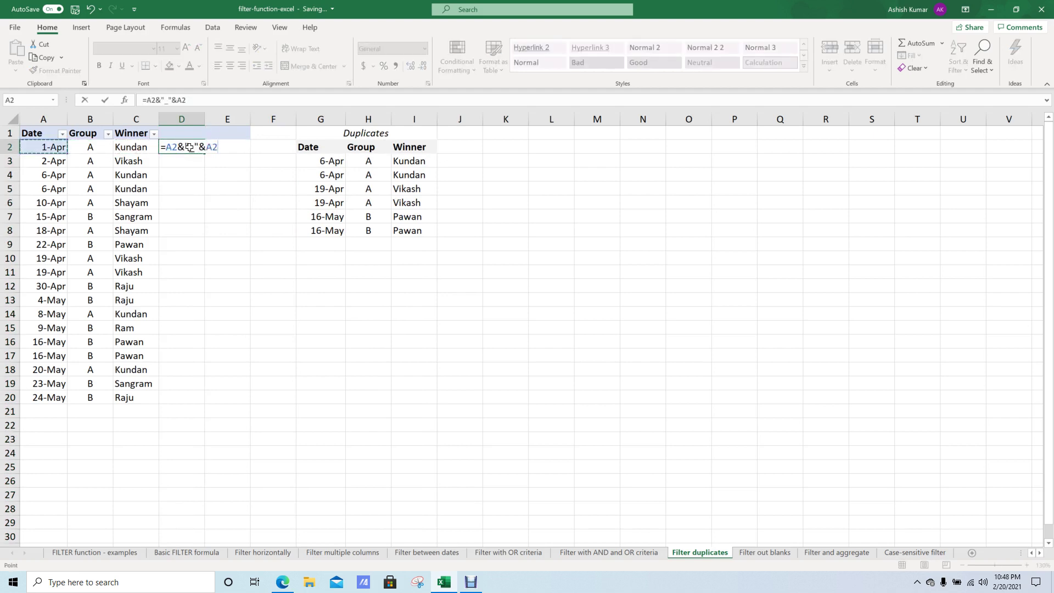
pyautogui.press('Right')
pyautogui.write('&"_')
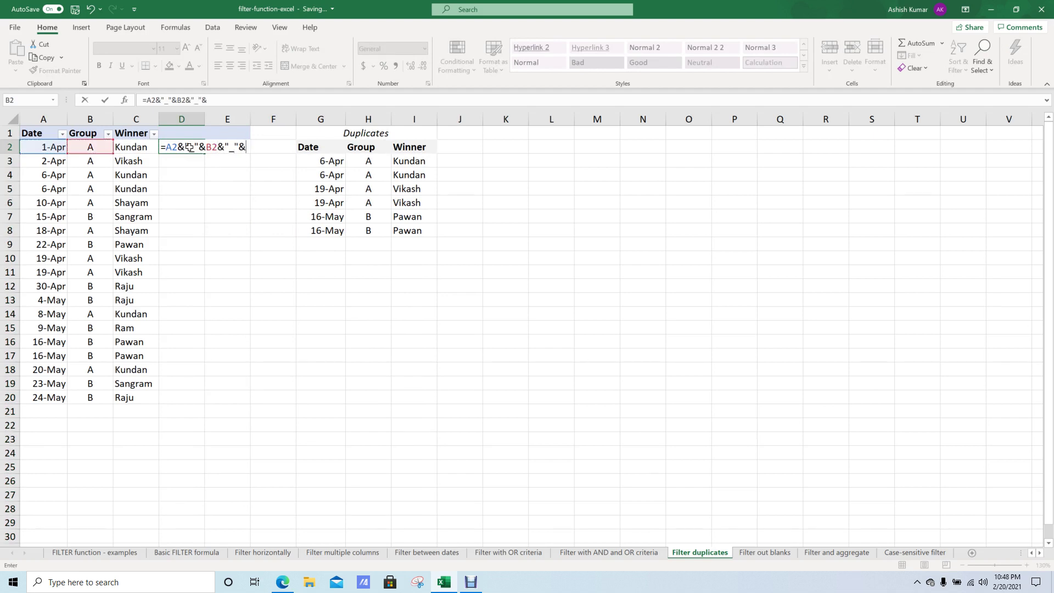
pyautogui.write('"&')
pyautogui.press('Left')
pyautogui.press('Return')
# Fill the helper key formula from D2 down to D20.
pyautogui.press('Left')
pyautogui.hotkey('ctrl', 'Down')
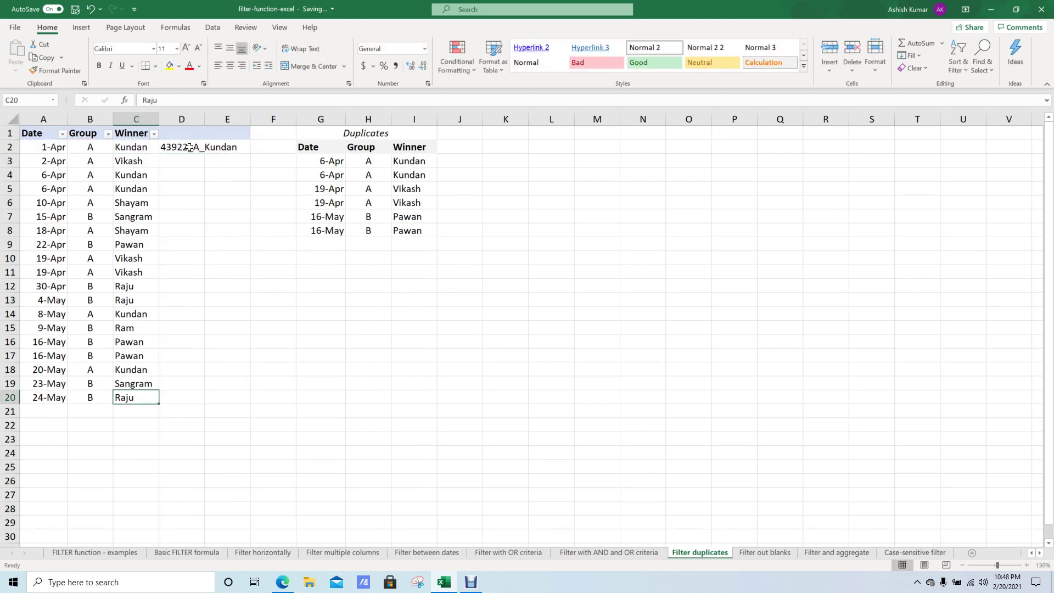
pyautogui.press('Right')
pyautogui.hotkey('ctrl', 'shift', 'Up')
pyautogui.hotkey('ctrl', 'd')
pyautogui.hotkey('ctrl', 'Up')
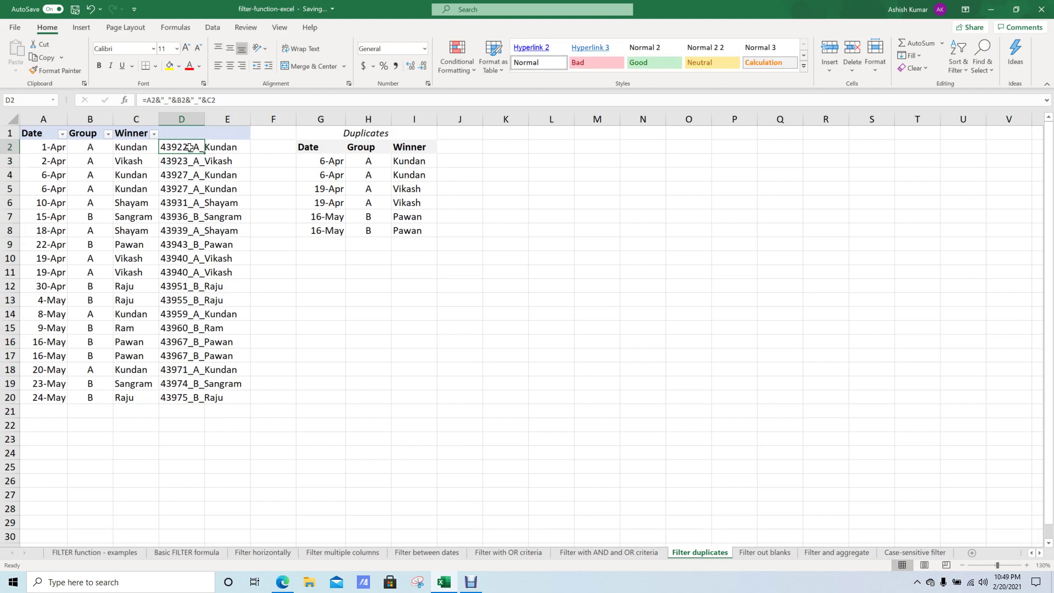
# Count each helper key's occurrences in E2 with =COUNTIF(D:D,D2).
pyautogui.press('Right')
pyautogui.write('=countif')
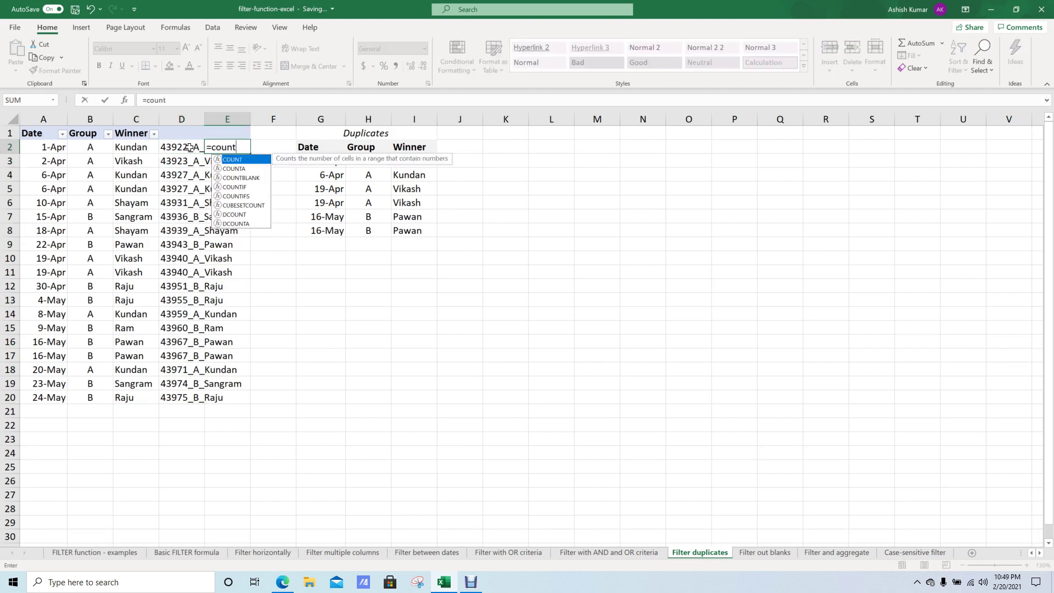
pyautogui.press('Tab')
pyautogui.press('Left')
pyautogui.hotkey('ctrl', 'space')
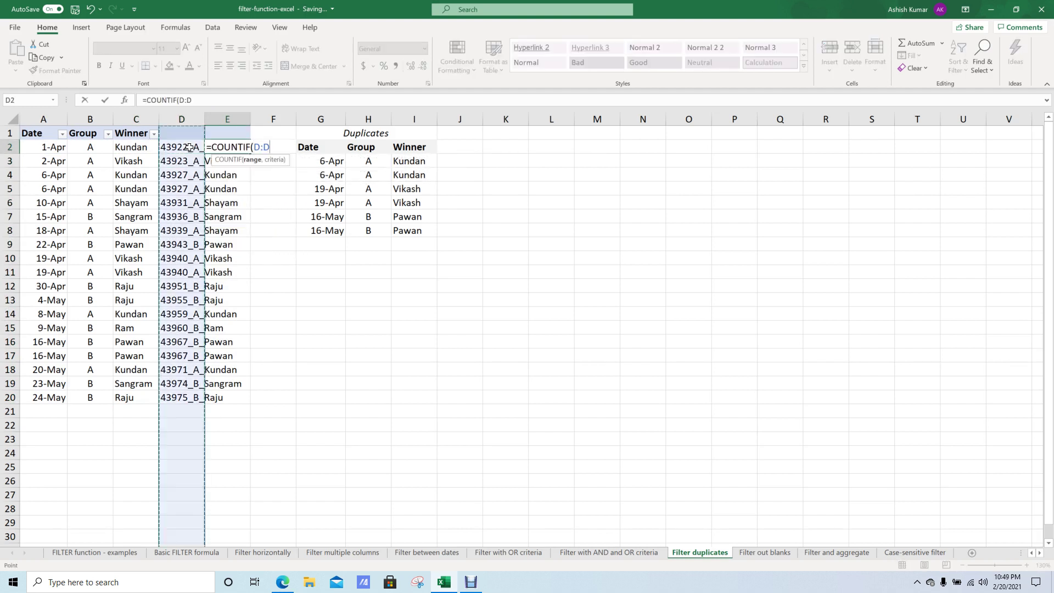
pyautogui.write(',')
pyautogui.press('Left')
pyautogui.press('Return')
# Fill the COUNTIF formula from E2 down to E20.
pyautogui.press('Up')
pyautogui.hotkey('ctrl', 'shift', 'Down')
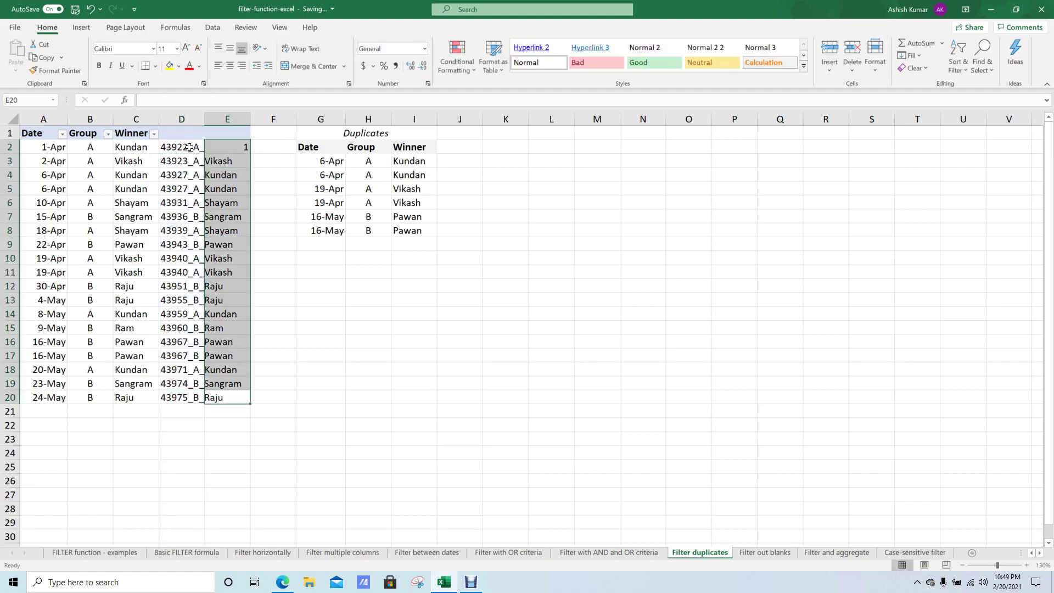
pyautogui.hotkey('ctrl', 'd')
pyautogui.hotkey('ctrl', 'Up')
pyautogui.press('Up')
# Label helper columns D1 and E1 as d and reapply the header filters so they include both columns.
pyautogui.hotkey('ctrl', 'shift', 'l')
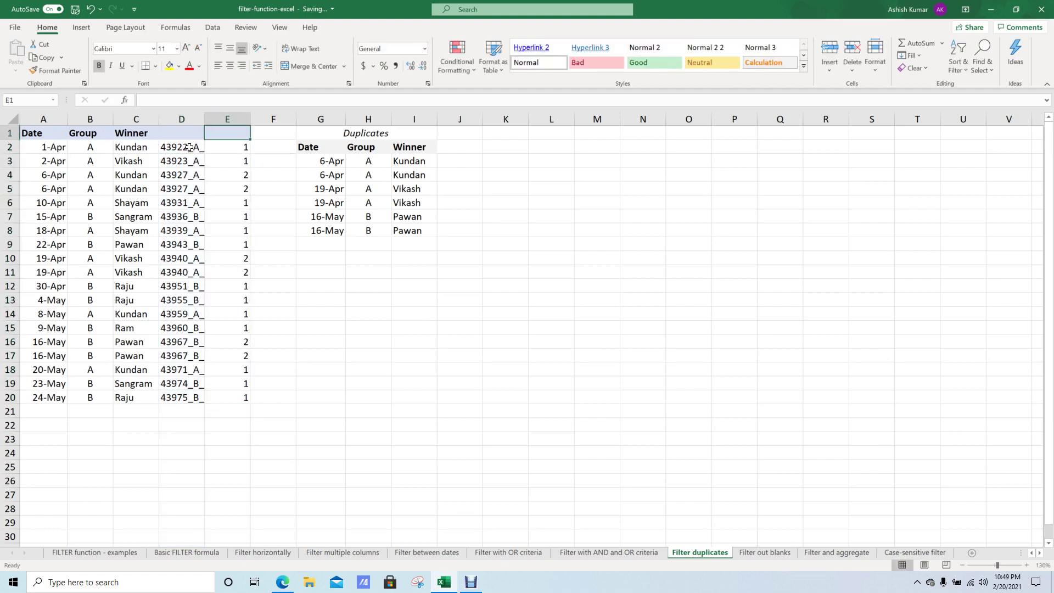
pyautogui.write('d')
pyautogui.hotkey('ctrl', 'Return')
pyautogui.press('Left')
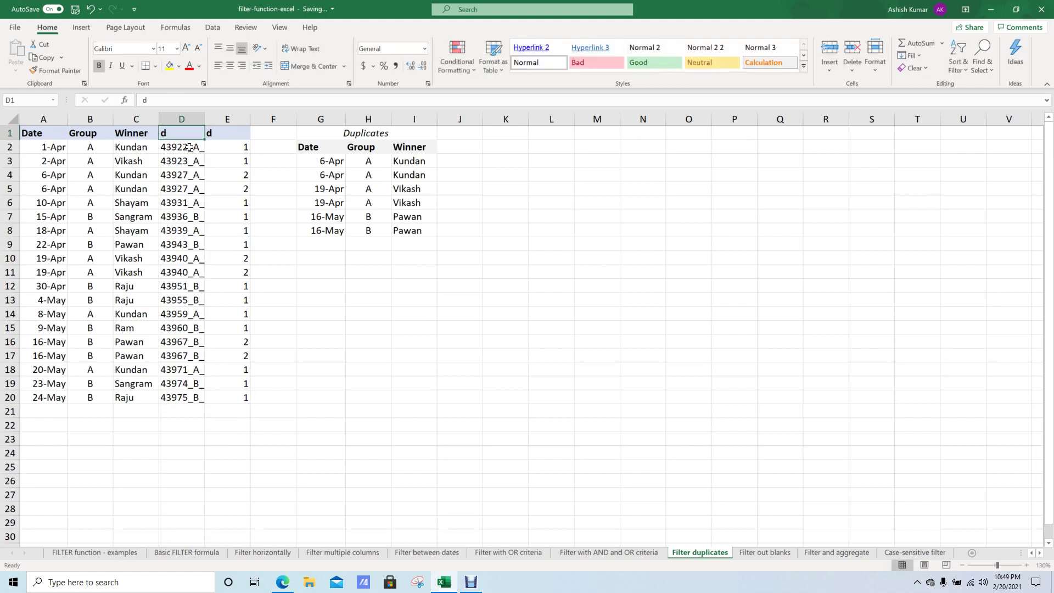
pyautogui.hotkey('ctrl', 'shift', 'l')
pyautogui.press('Right')
# Filter the count column E to show only rows with the value 2.
pyautogui.hotkey('alt', 'Down')
pyautogui.press('Down')
pyautogui.press('Down')
pyautogui.press('Down')
pyautogui.press('Down')
pyautogui.press('Down')
pyautogui.press('Down')
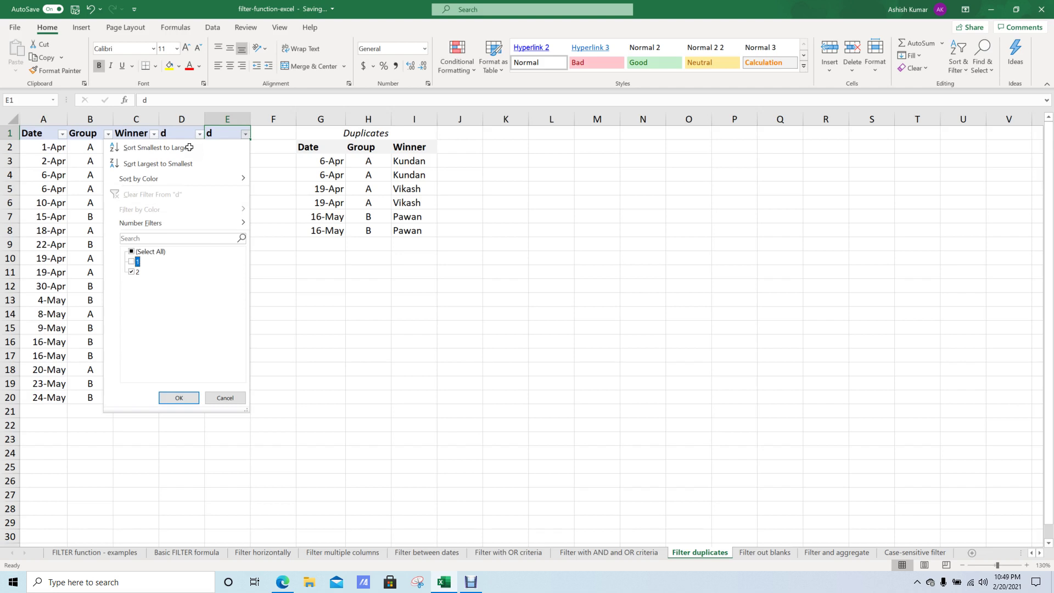
pyautogui.press('Return')
pyautogui.press('Down')
pyautogui.press('Left')
pyautogui.press('Left')
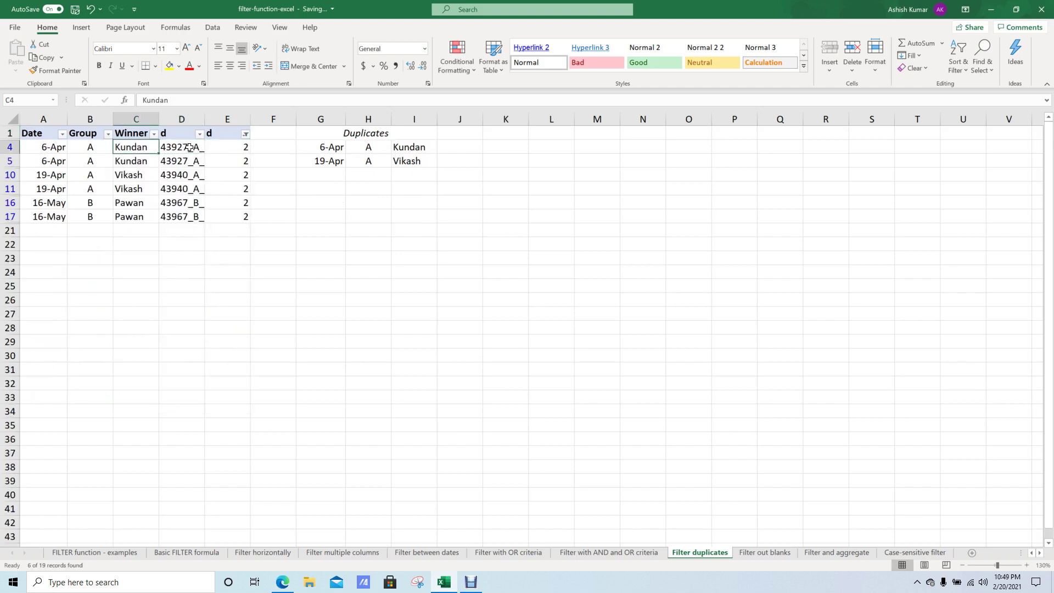
pyautogui.hotkey('ctrl', 'shift', 'Down')
pyautogui.hotkey('ctrl', 'Up')
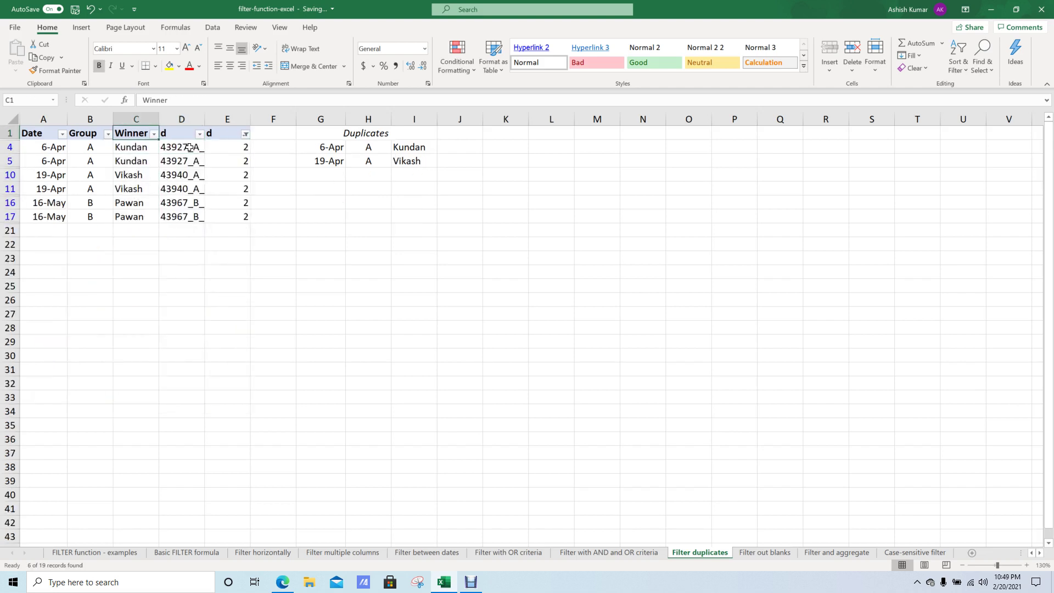
# Clear the filter on column E to bring back every row of the source data.
pyautogui.press('Right')
pyautogui.press('Right')
pyautogui.hotkey('alt', 'Down')
pyautogui.press('c')
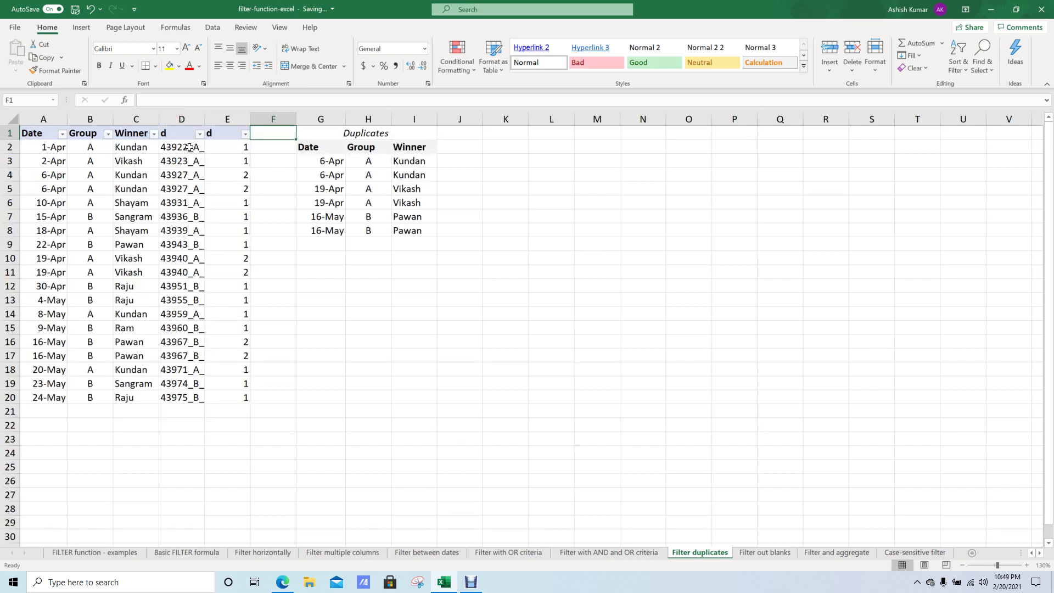
pyautogui.press('Right')
pyautogui.press('Right')
pyautogui.press('Right')
pyautogui.press('Down')
pyautogui.press('Left')
pyautogui.press('Left')
pyautogui.press('Left')
pyautogui.press('Left')
pyautogui.press('Left')
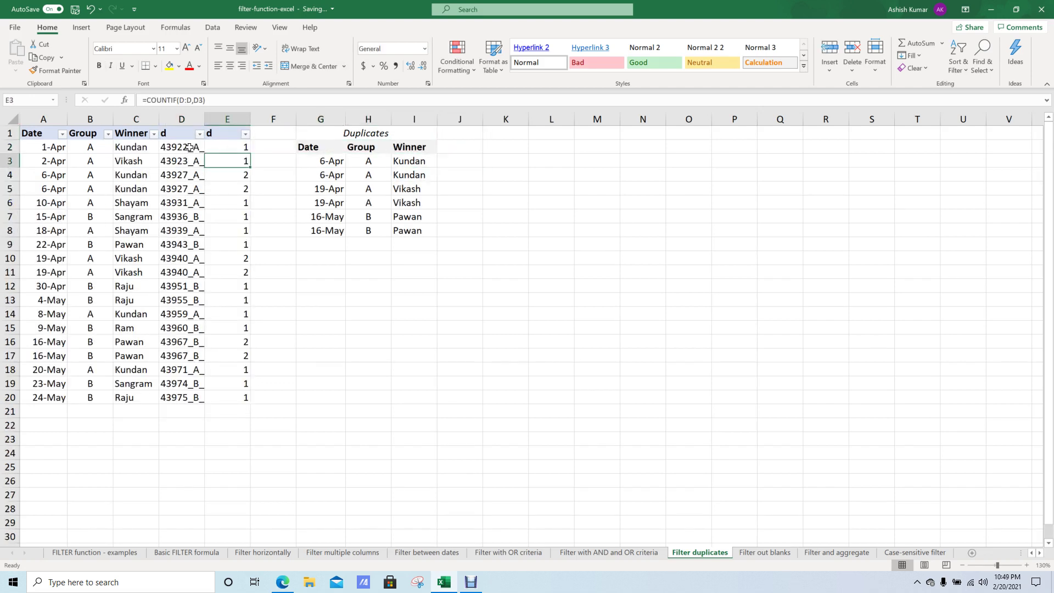
# Clear everything from helper columns D and E and remove the header filters.
pyautogui.hotkey('ctrl', 'shift', 'Down')
pyautogui.hotkey('shift', 'Left')
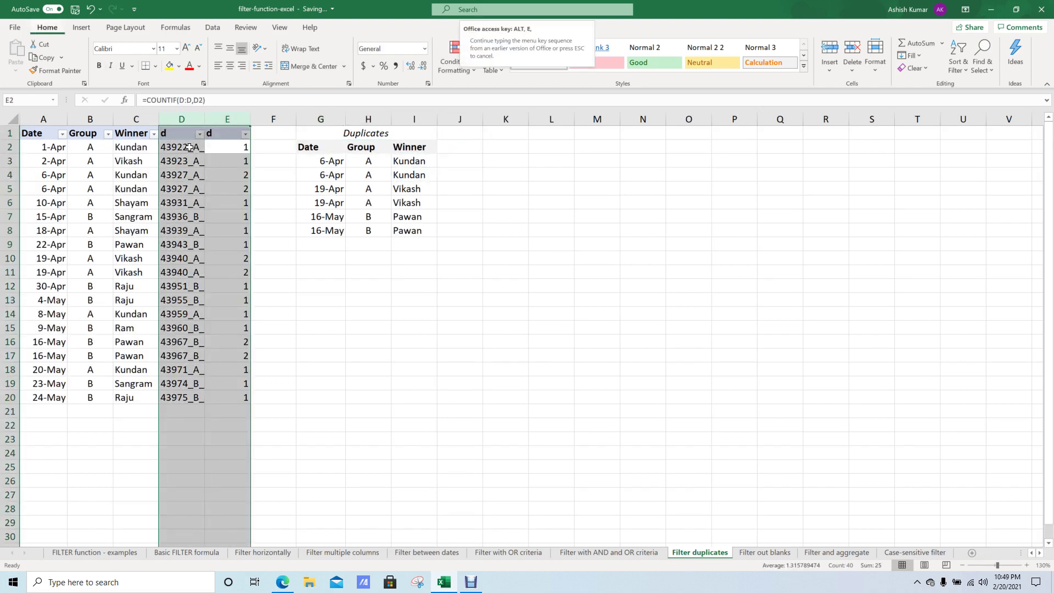
pyautogui.press('Delete')
pyautogui.press('Right')
pyautogui.press('Right')
pyautogui.press('Right')
pyautogui.press('Right')
pyautogui.hotkey('ctrl', 'shift', 'l')
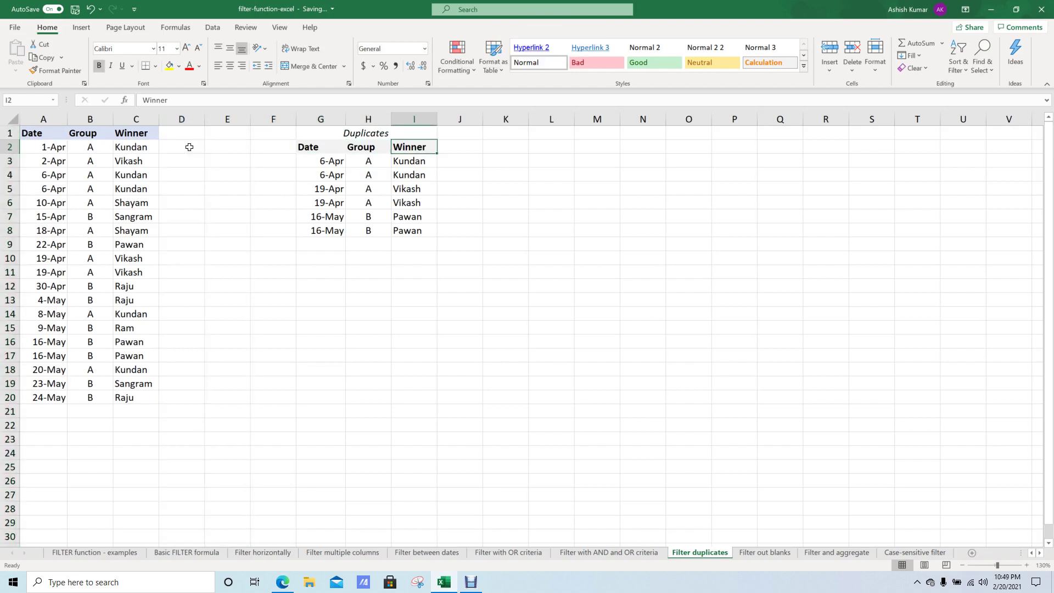
# Copy the Date, Group and Winner headers from G2:I2 to K2:M2.
pyautogui.press('Right')
pyautogui.press('Right')
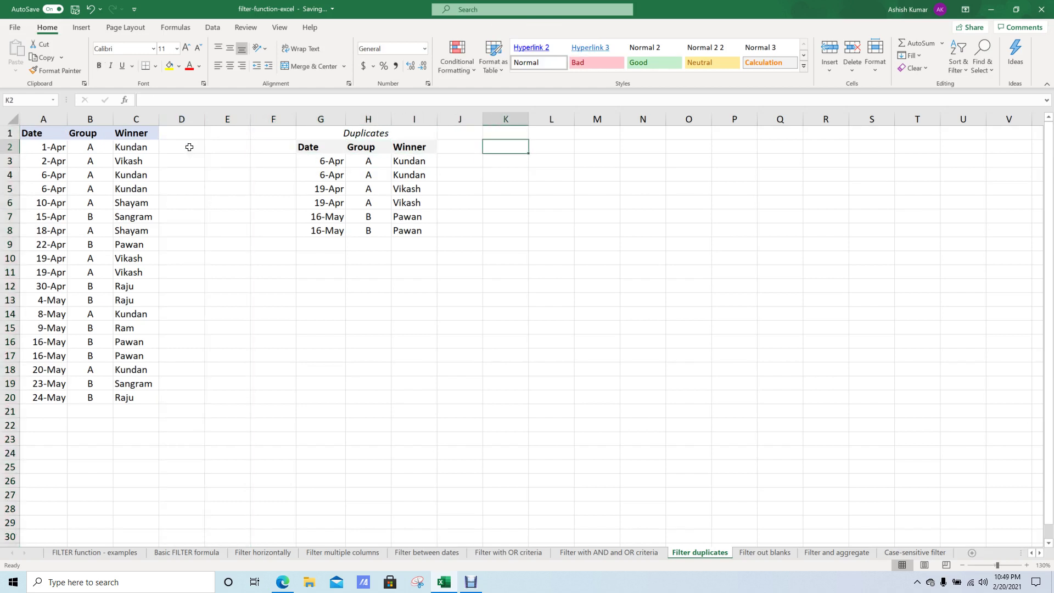
pyautogui.write('=')
pyautogui.press('Escape')
pyautogui.press('Left')
pyautogui.press('Left')
pyautogui.hotkey('shift', 'Left')
pyautogui.hotkey('shift', 'Left')
pyautogui.hotkey('ctrl', 'c')
pyautogui.press('Right')
pyautogui.press('Right')
pyautogui.press('Right')
pyautogui.press('Left')
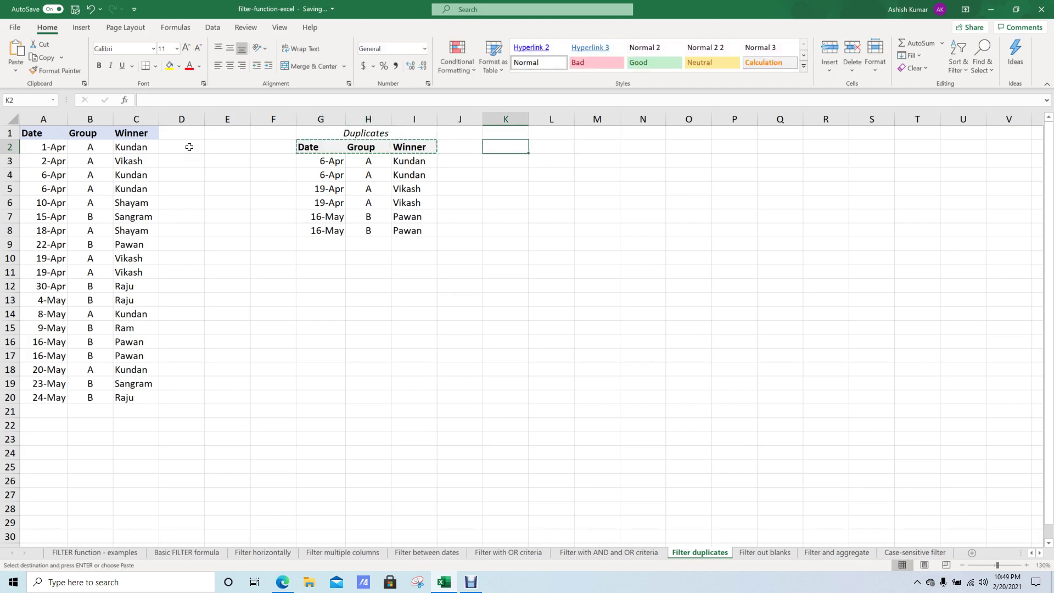
pyautogui.press('Return')
pyautogui.press('Down')
pyautogui.write('=FIELDVALUE(')
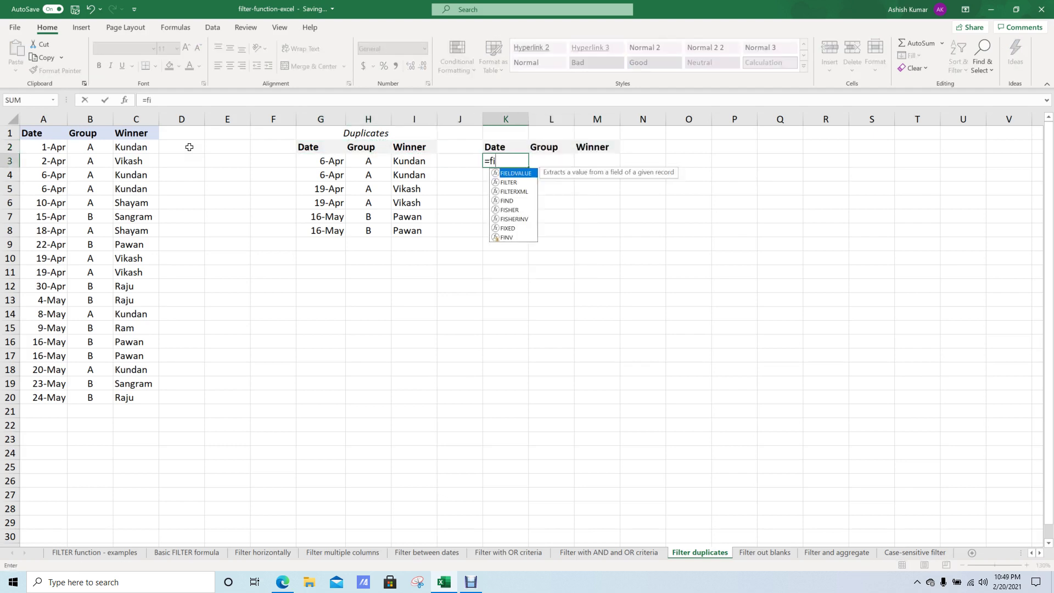
pyautogui.press('Tab')
pyautogui.press('Escape')
# Start a FILTER formula in K3 with the source data A2:C20 as its array.
pyautogui.write('=fil')
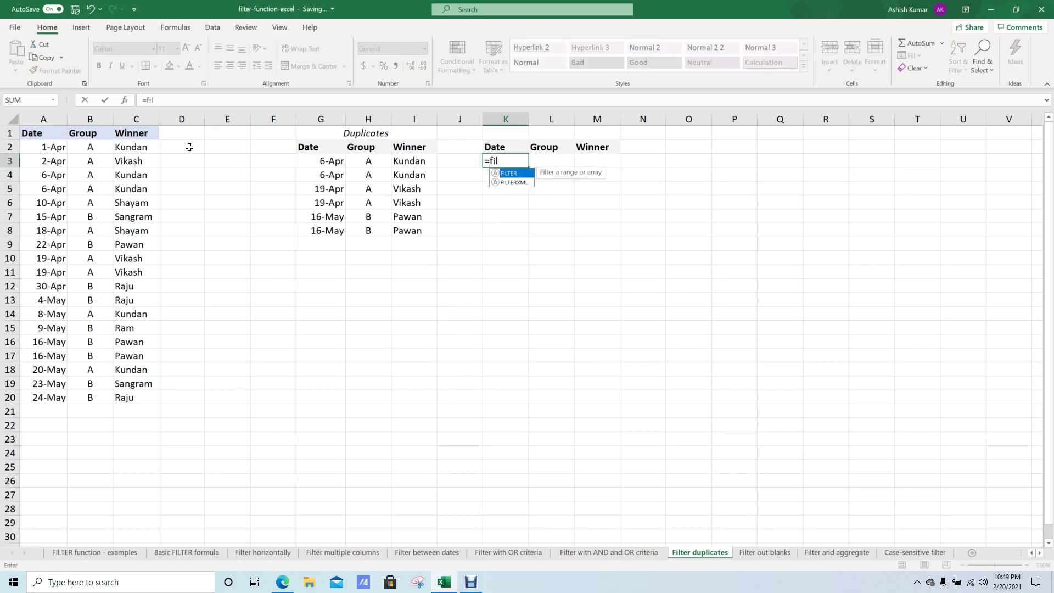
pyautogui.press('Tab')
pyautogui.press('Left')
pyautogui.hotkey('ctrl', 'Left')
pyautogui.hotkey('ctrl', 'Left')
pyautogui.hotkey('ctrl', 'Left')
pyautogui.hotkey('ctrl', 'Left')
pyautogui.press('Up')
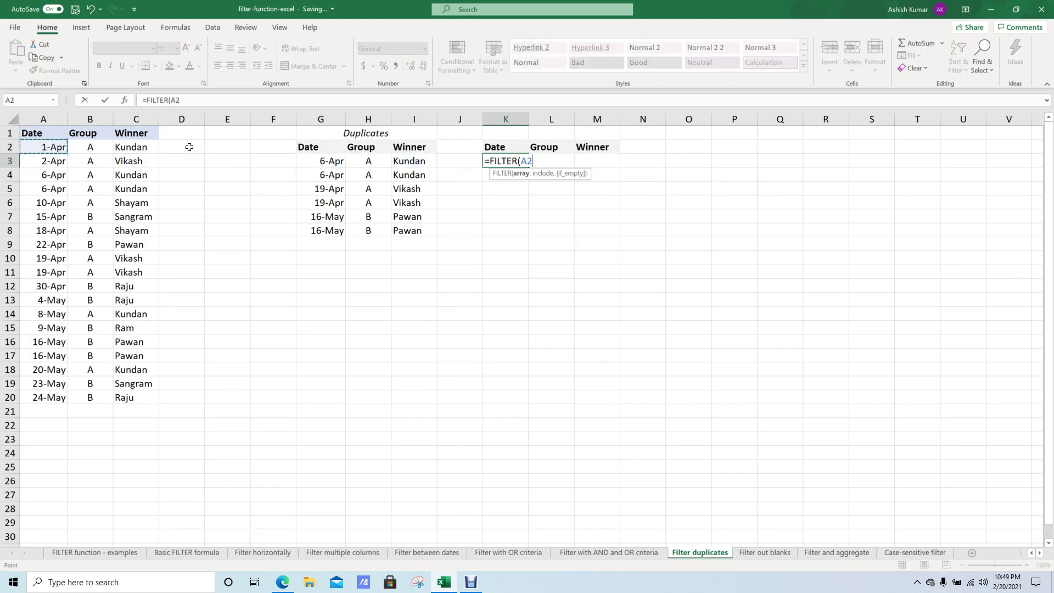
pyautogui.hotkey('ctrl', 'shift', 'Down')
pyautogui.hotkey('ctrl', 'shift', 'Right')
pyautogui.write(',')
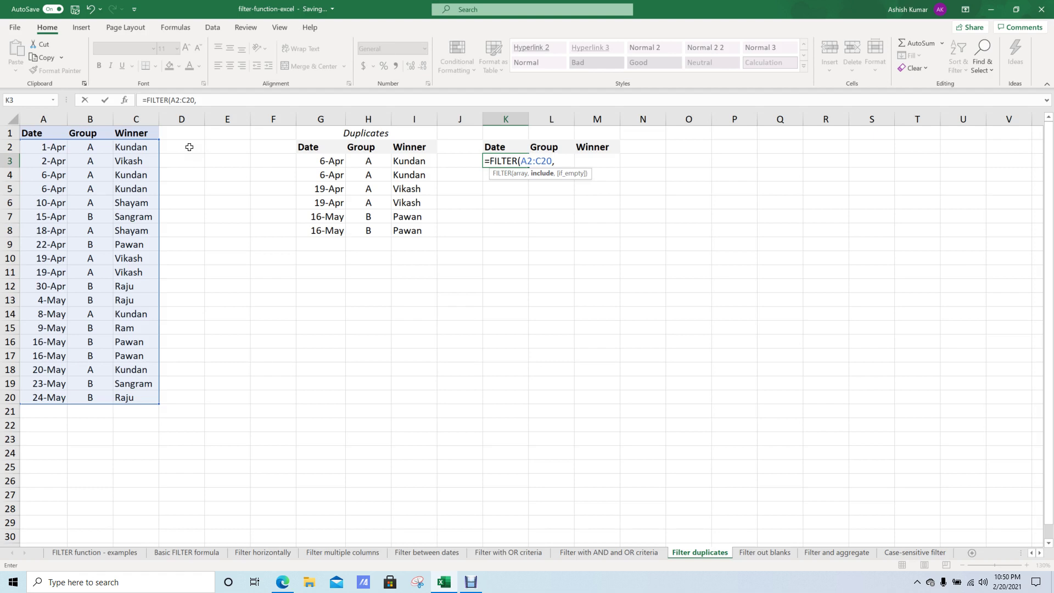
# Nest the COUNTIFS function as the include argument of the FILTER formula in K3.
pyautogui.write('=')
pyautogui.write('c')
pyautogui.press('BackSpace')
pyautogui.press('BackSpace')
pyautogui.write('count')
pyautogui.press('Down')
pyautogui.press('Down')
pyautogui.press('Down')
pyautogui.press('Down')
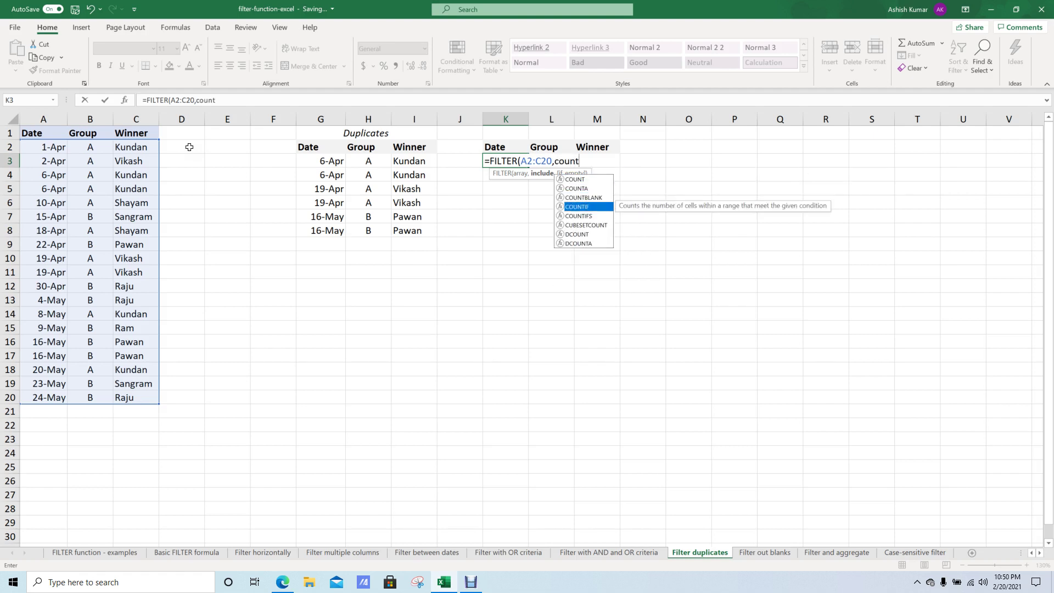
pyautogui.press('Tab')
# Set the dates A2:A20 as the first criteria range of COUNTIFS in the K3 formula.
pyautogui.press('Left')
pyautogui.press('Left')
pyautogui.press('Left')
pyautogui.press('Left')
pyautogui.press('Left')
pyautogui.press('Left')
pyautogui.press('Left')
pyautogui.press('Left')
pyautogui.press('Left')
pyautogui.press('Left')
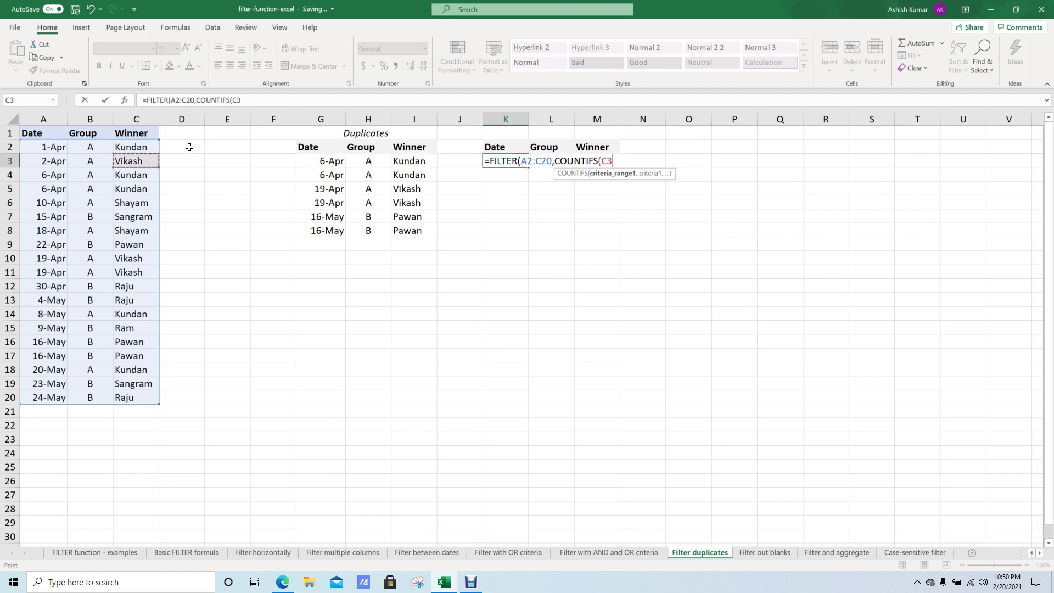
pyautogui.press('Up')
pyautogui.hotkey('ctrl', 'shift', 'Down')
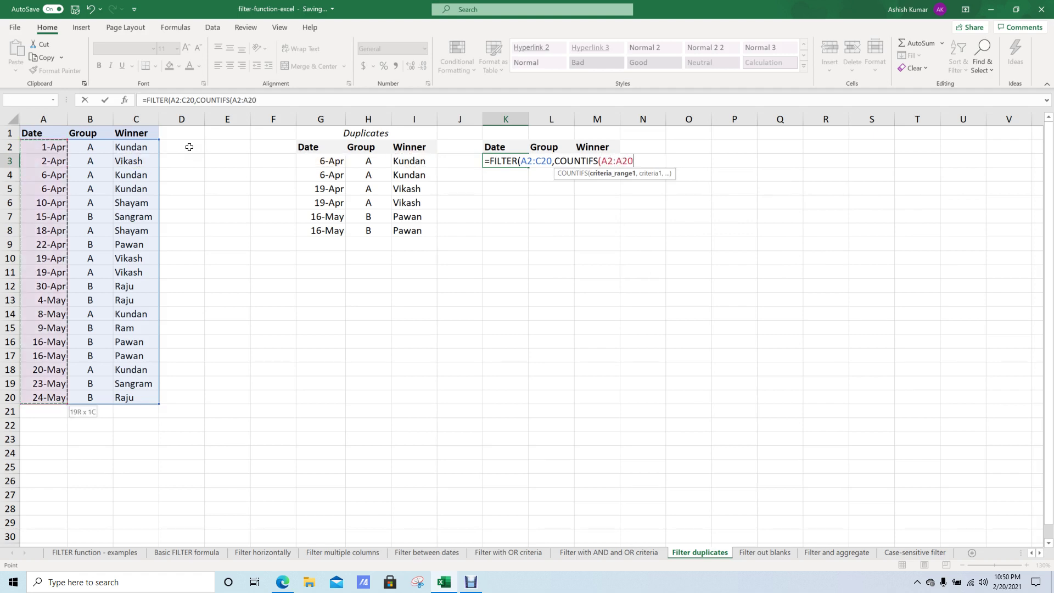
# Set the dates A2:A20 as the first criterion of COUNTIFS in the K3 formula.
pyautogui.write(',')
pyautogui.press('Left')
pyautogui.press('Left')
pyautogui.press('Left')
pyautogui.press('Left')
pyautogui.press('Left')
pyautogui.press('Left')
pyautogui.press('Left')
pyautogui.press('Left')
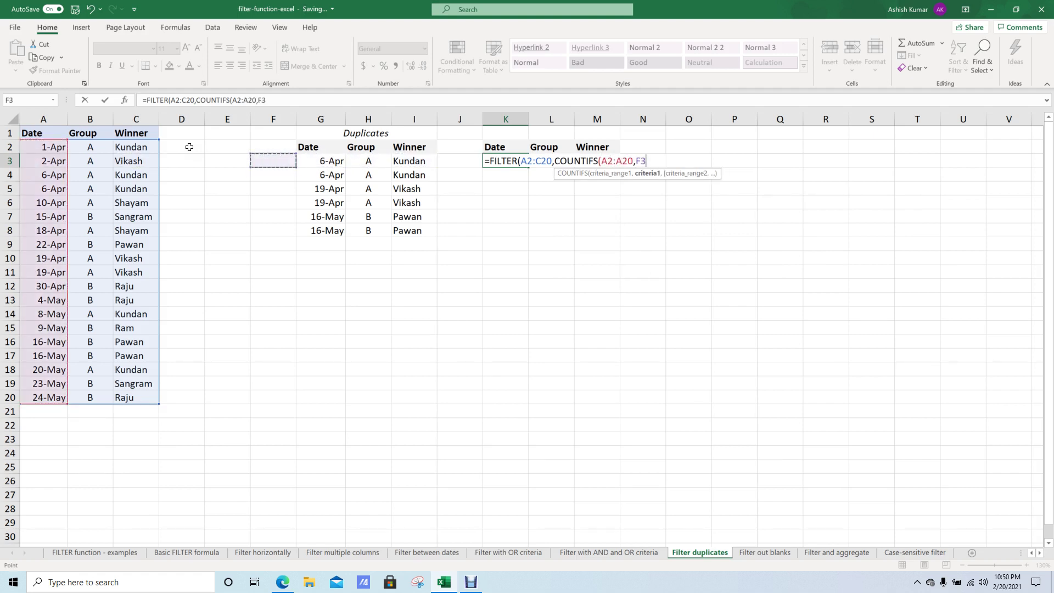
pyautogui.press('Up')
pyautogui.press('Left')
pyautogui.press('Left')
pyautogui.hotkey('ctrl', 'shift', 'Down')
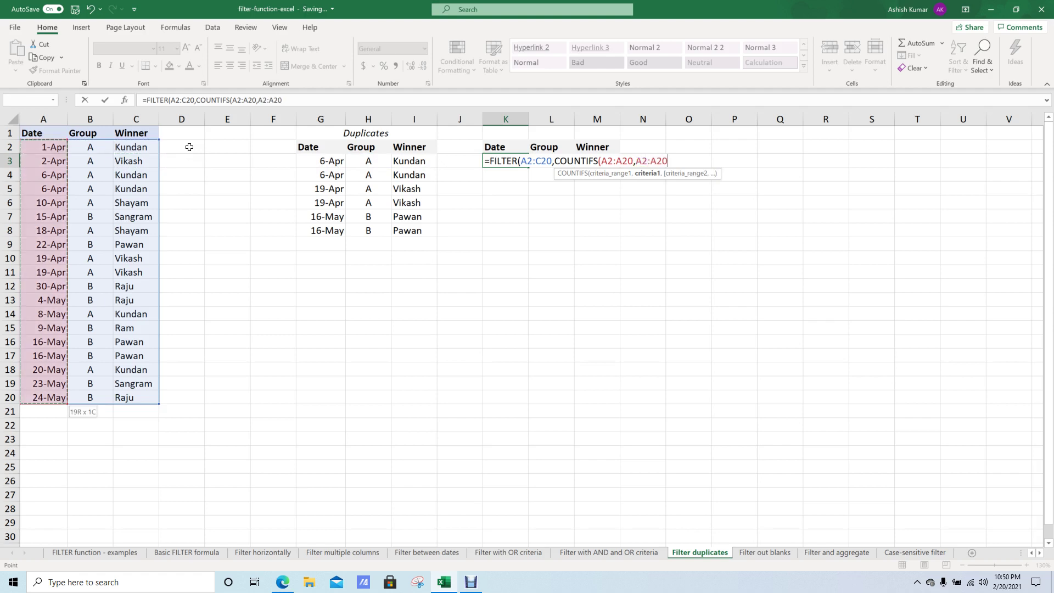
# Add the groups B2:B20 as the second criteria range of COUNTIFS in the K3 formula.
pyautogui.write(',')
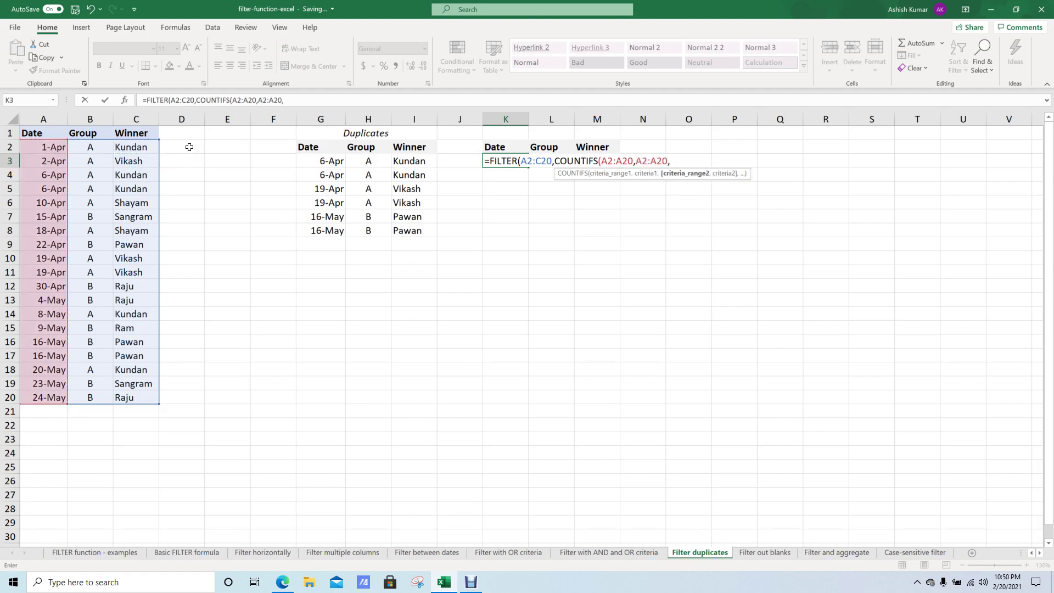
pyautogui.press('Left')
pyautogui.press('Left')
pyautogui.press('Left')
pyautogui.press('Left')
pyautogui.press('Left')
pyautogui.press('Left')
pyautogui.press('Left')
pyautogui.press('Left')
pyautogui.press('Left')
pyautogui.press('Up')
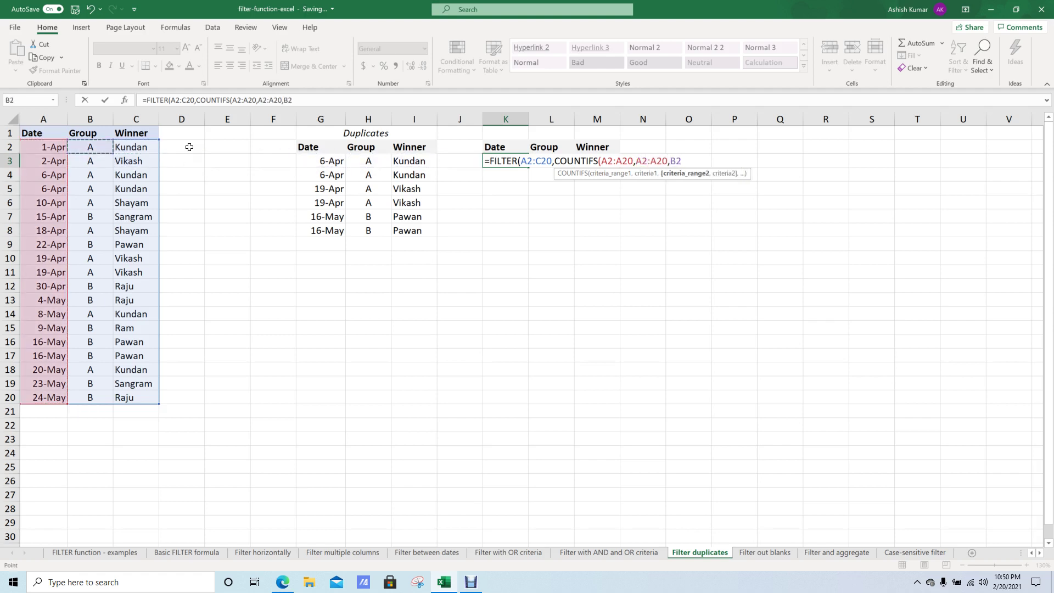
pyautogui.hotkey('ctrl', 'shift', 'Down')
# Set the groups B2:B20 as the second criterion of COUNTIFS in the K3 formula.
pyautogui.write(',')
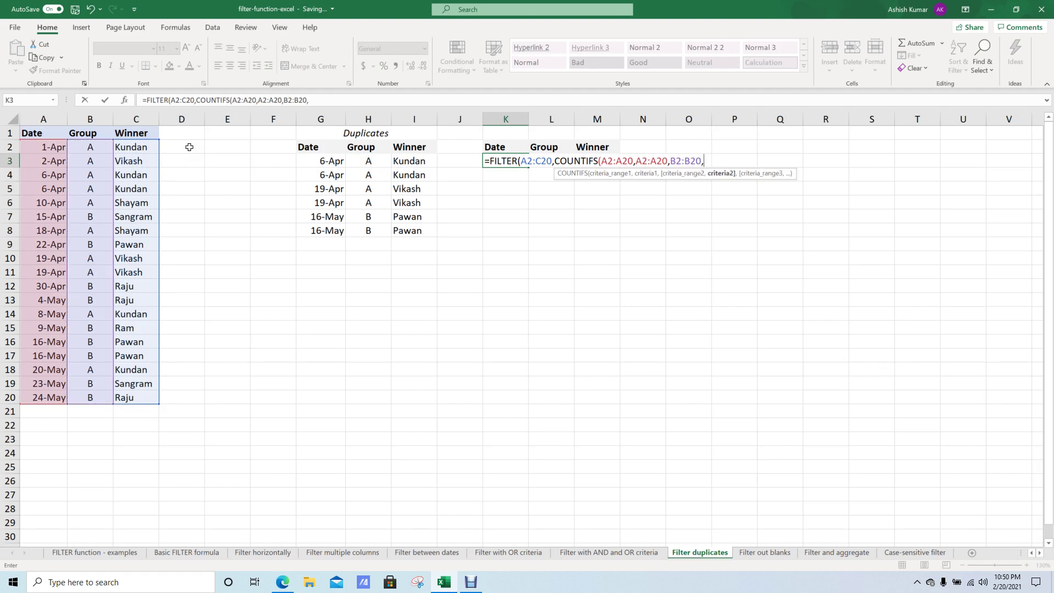
pyautogui.press('Left')
pyautogui.press('Left')
pyautogui.press('Left')
pyautogui.press('Left')
pyautogui.press('Left')
pyautogui.press('Left')
pyautogui.press('Left')
pyautogui.press('Left')
pyautogui.press('Left')
pyautogui.press('Up')
pyautogui.hotkey('ctrl', 'shift', 'Down')
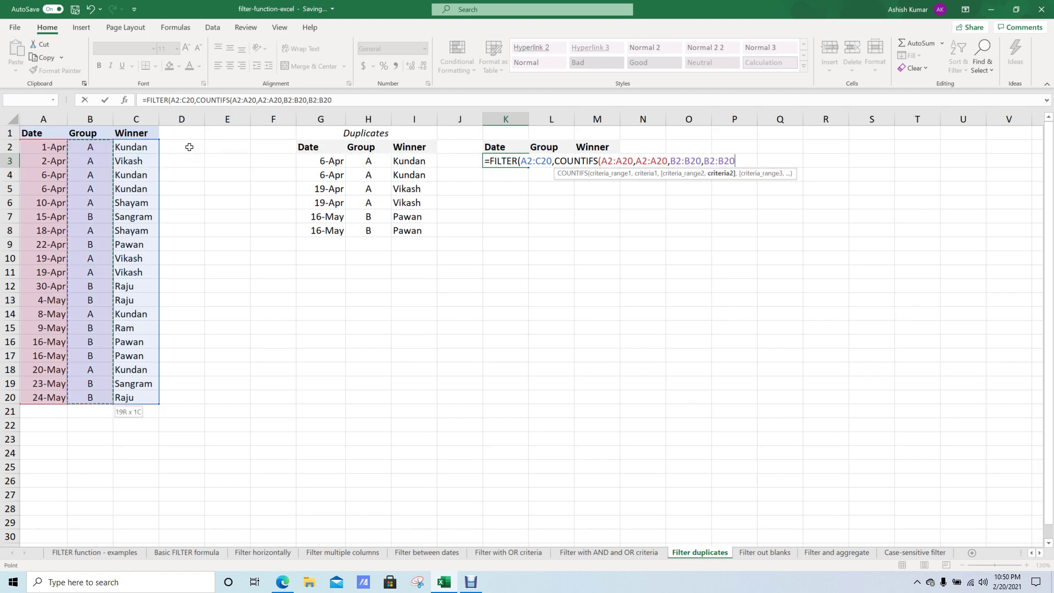
# Add the winners C2:C20 as the third criteria range of COUNTIFS in the K3 formula.
pyautogui.write(',')
pyautogui.press('Left')
pyautogui.press('Left')
pyautogui.press('Left')
pyautogui.press('Left')
pyautogui.press('Left')
pyautogui.press('Left')
pyautogui.press('Left')
pyautogui.press('Left')
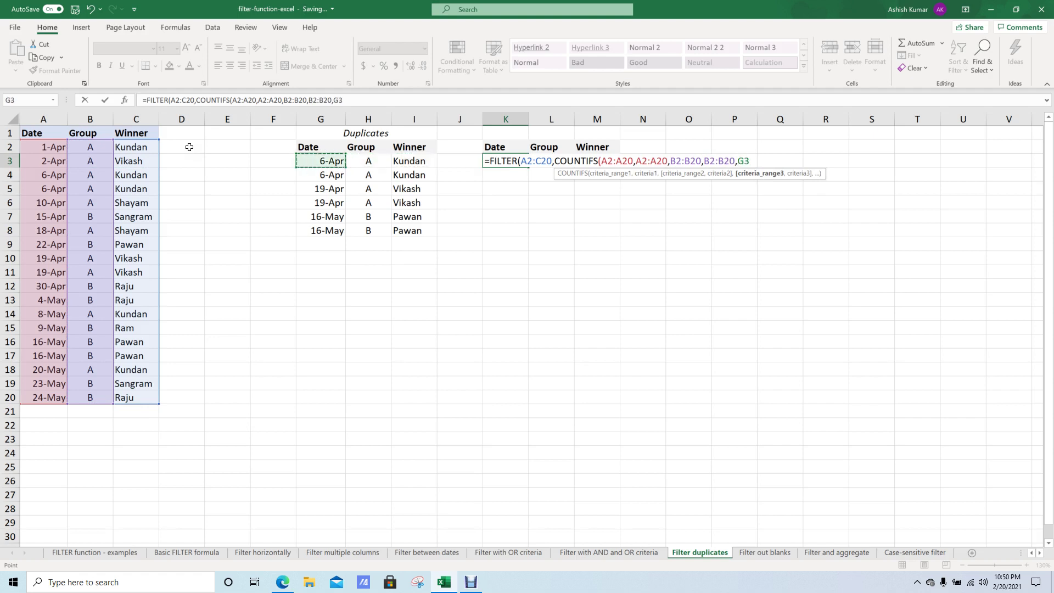
pyautogui.press('Up')
pyautogui.hotkey('ctrl', 'shift', 'Down')
# Set the winners C2:C20 as the third criterion of COUNTIFS in the K3 formula.
pyautogui.write(',')
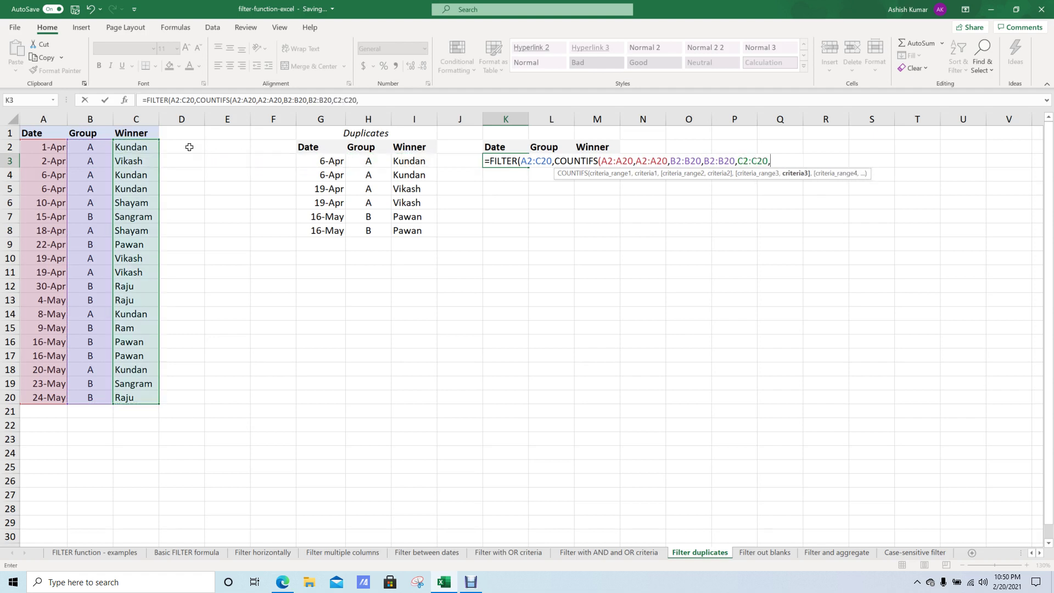
pyautogui.press('Left')
pyautogui.press('Left')
pyautogui.press('Left')
pyautogui.press('Left')
pyautogui.press('Left')
pyautogui.press('Left')
pyautogui.press('Left')
pyautogui.press('Left')
pyautogui.press('Up')
pyautogui.hotkey('ctrl', 'shift', 'Down')
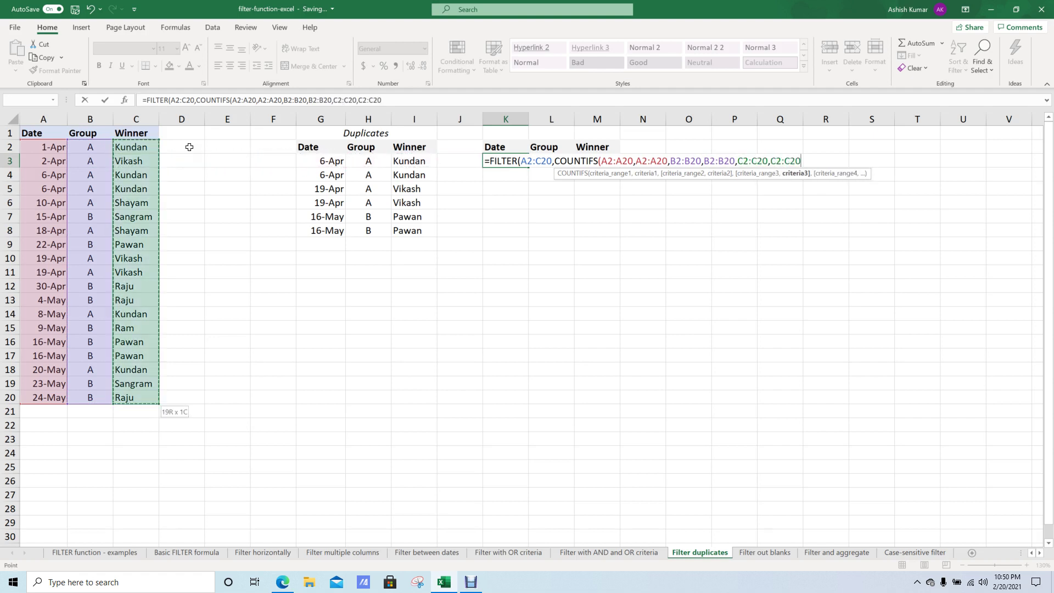
# Complete the K3 FILTER formula by requiring the COUNTIFS result to be greater than 1.
pyautogui.write(')')
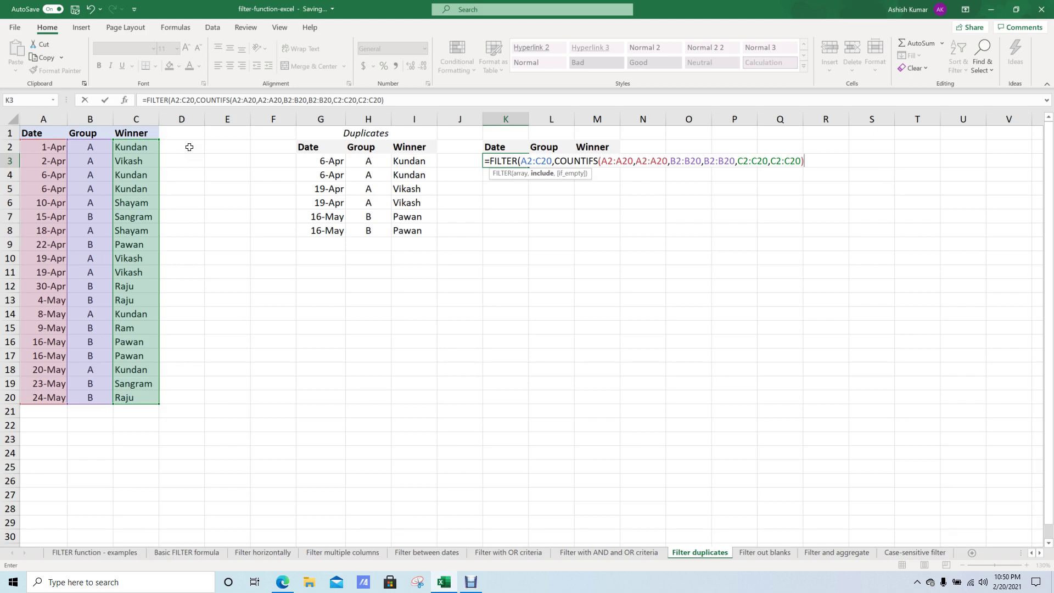
pyautogui.write('>1')
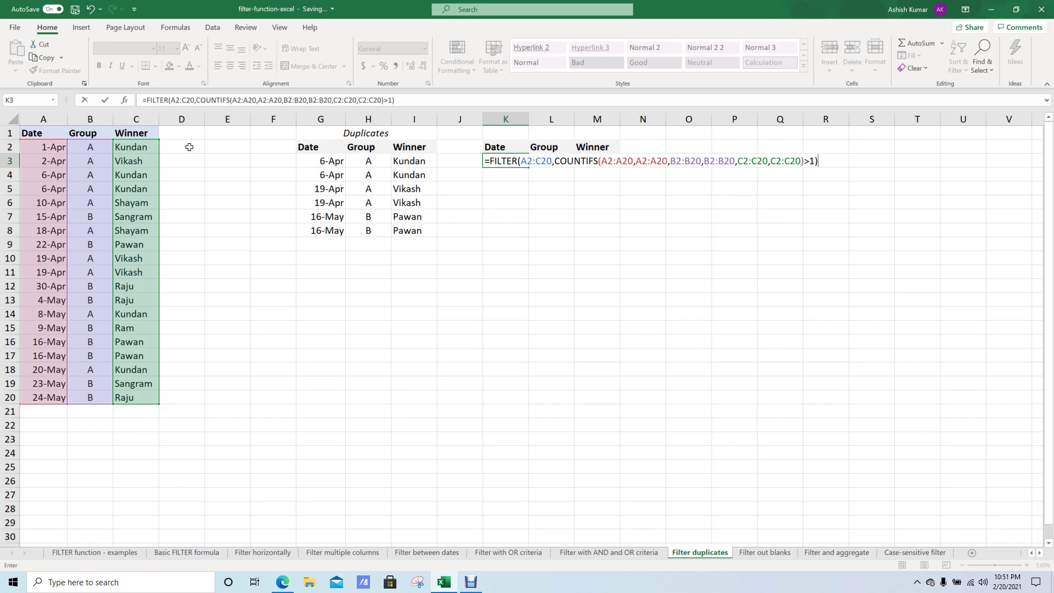
pyautogui.press('Return')
pyautogui.press('Up')
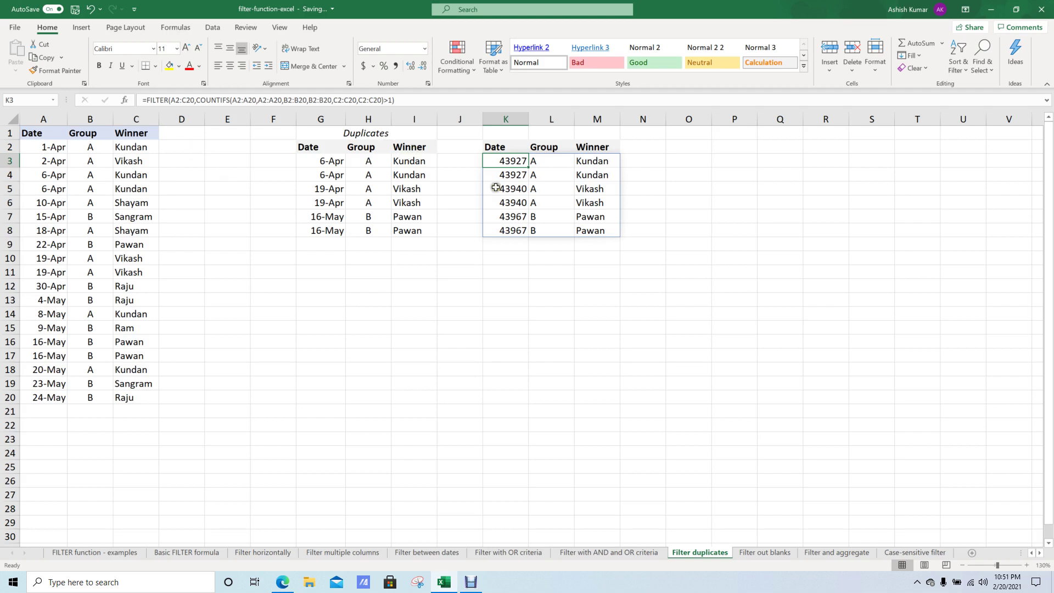
# Format the filtered dates in K3:K8 with the 14-Mar date type.
pyautogui.moveTo(497, 157); pyautogui.dragTo(510, 230)
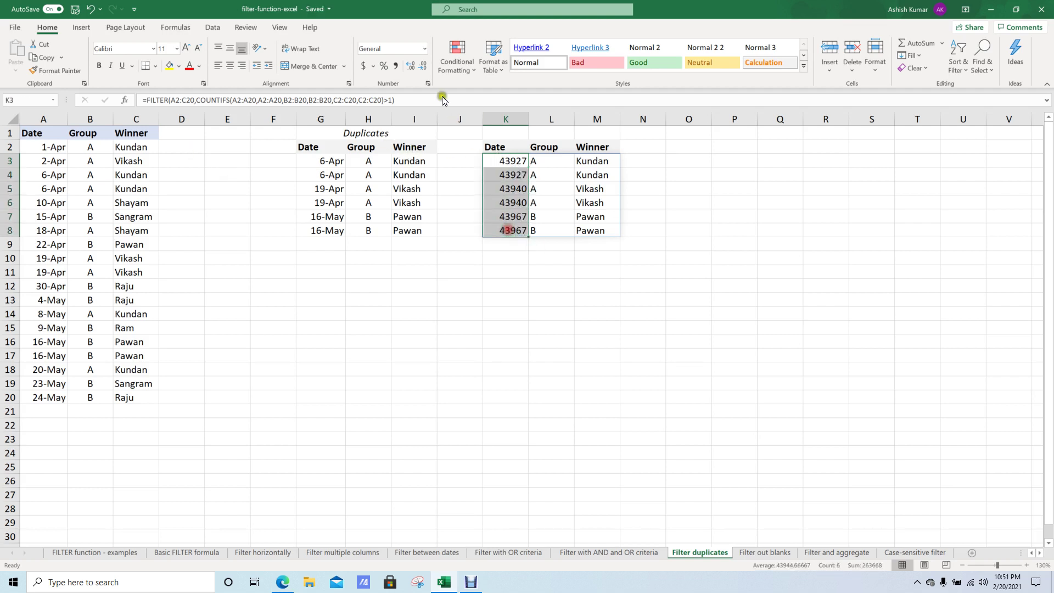
pyautogui.click(428, 85)
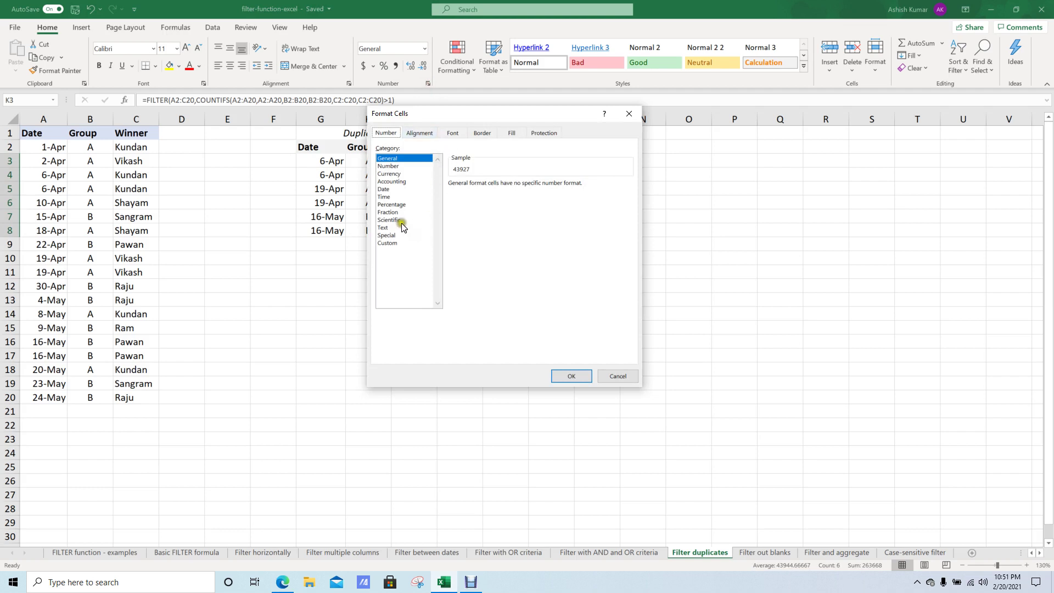
pyautogui.click(384, 189)
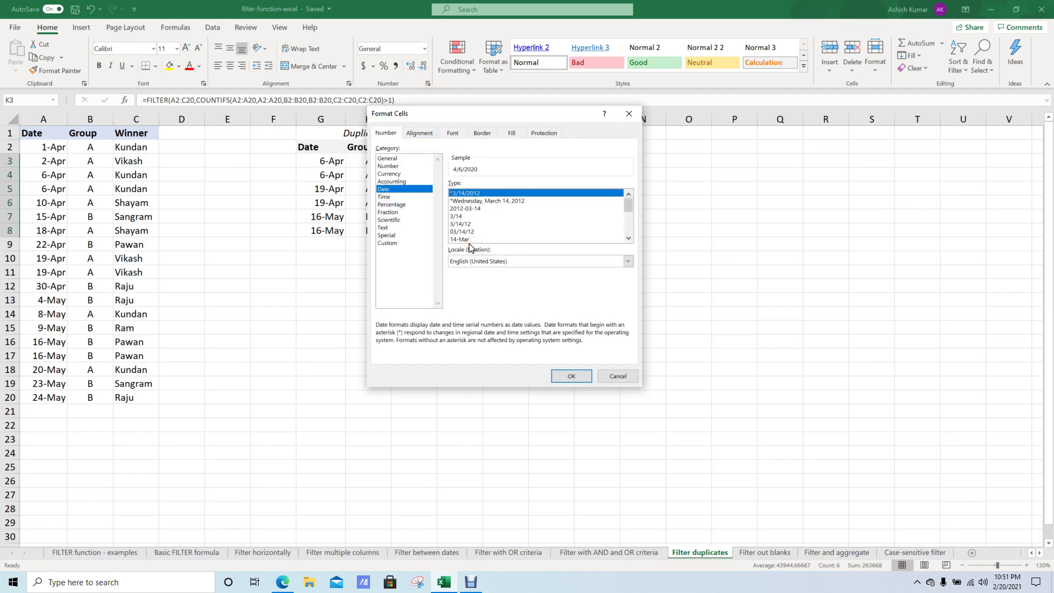
pyautogui.click(469, 240)
pyautogui.click(571, 376)
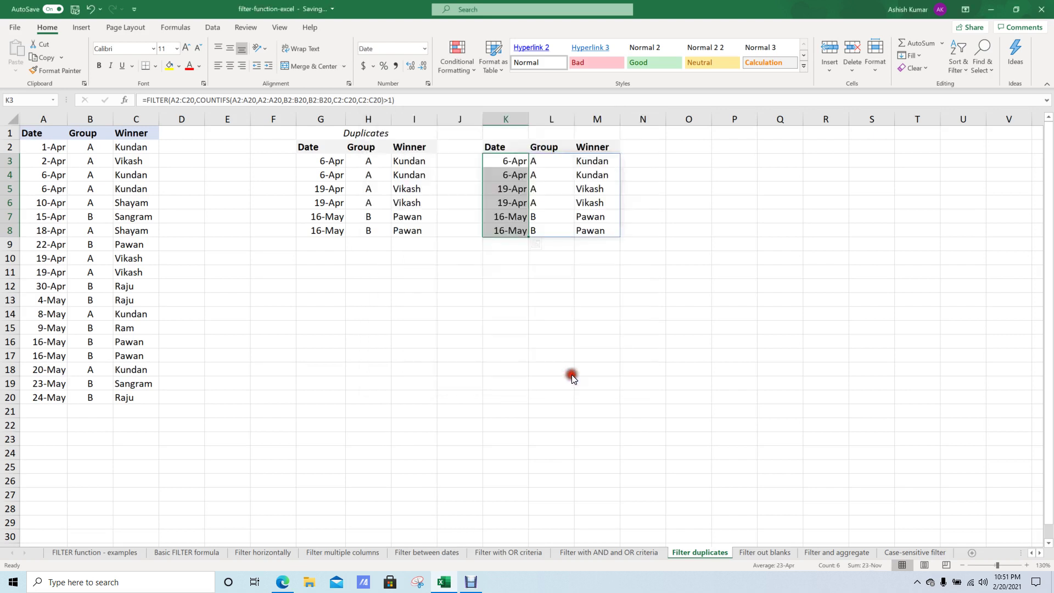
pyautogui.click(535, 202)
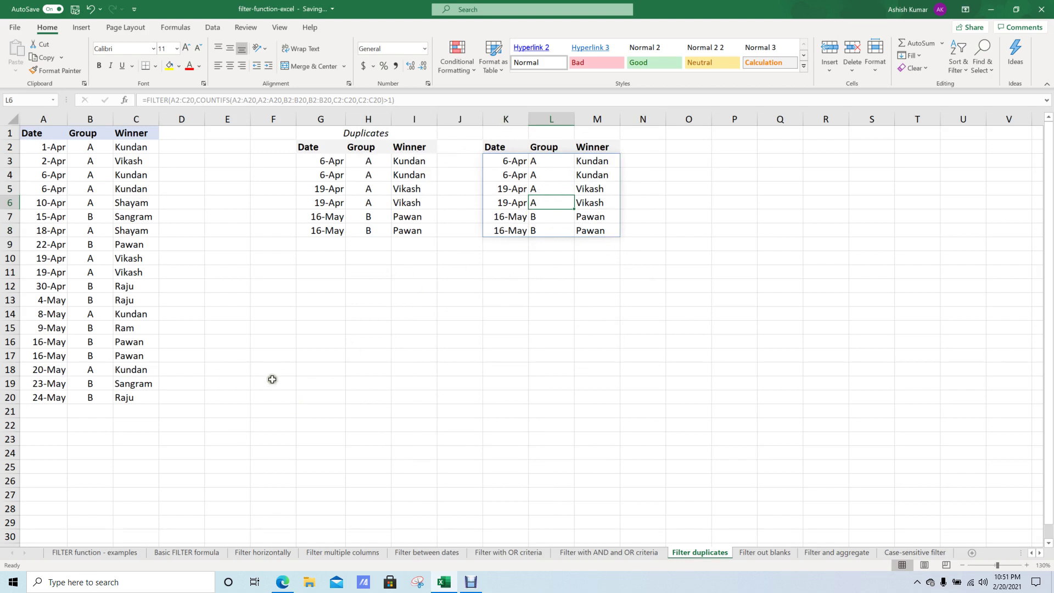
pyautogui.scroll(-2, 537, 438)
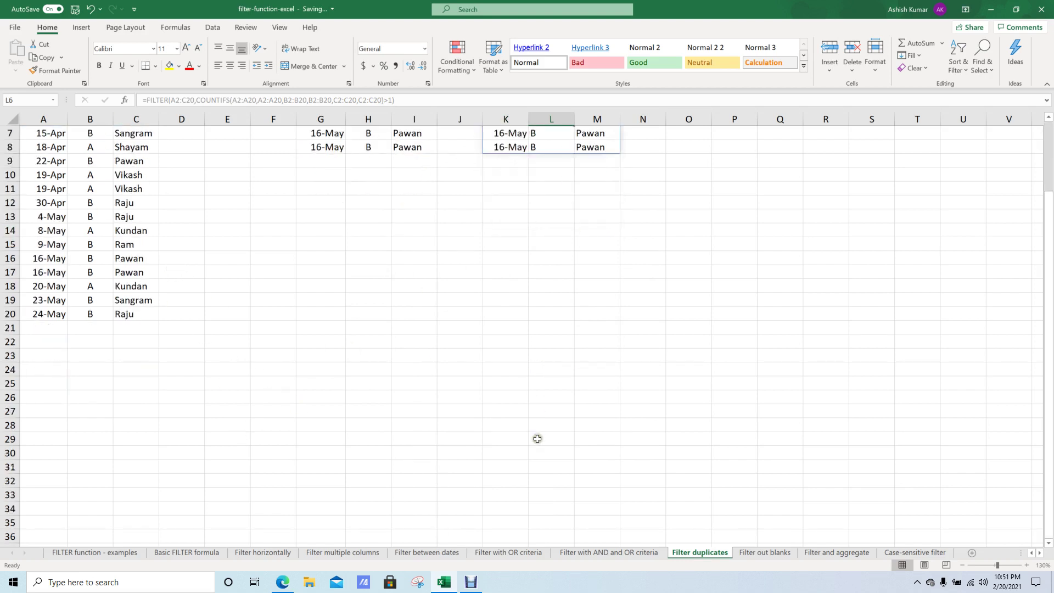
pyautogui.scroll(2, 560, 458)
pyautogui.click(753, 552)
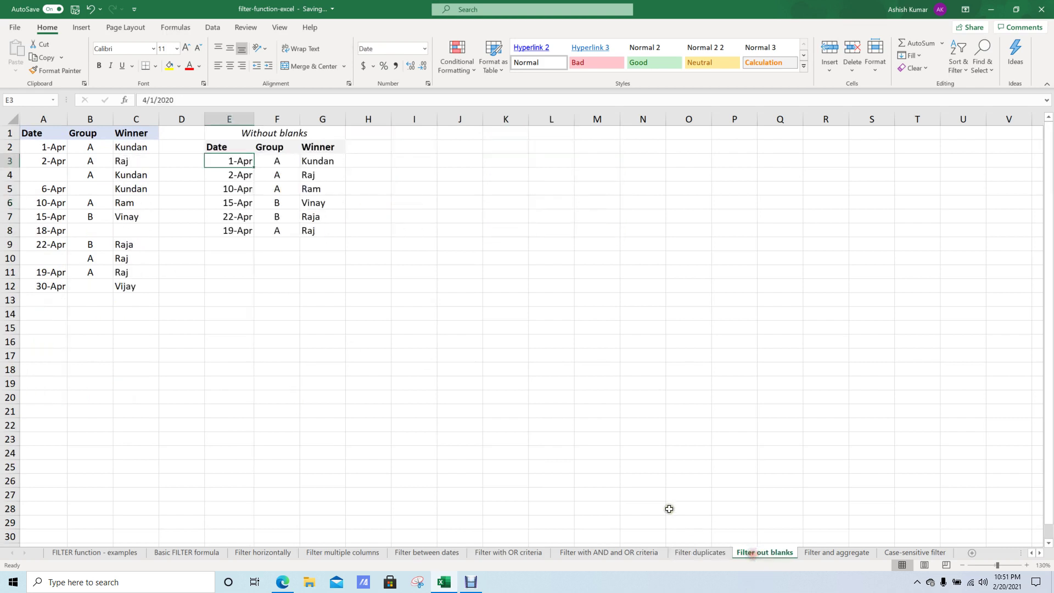
pyautogui.click(715, 552)
# Try replacing the greater-than sign after COUNTIFS in the K3 formula with a less-than sign, and undo the change.
pyautogui.click(508, 165)
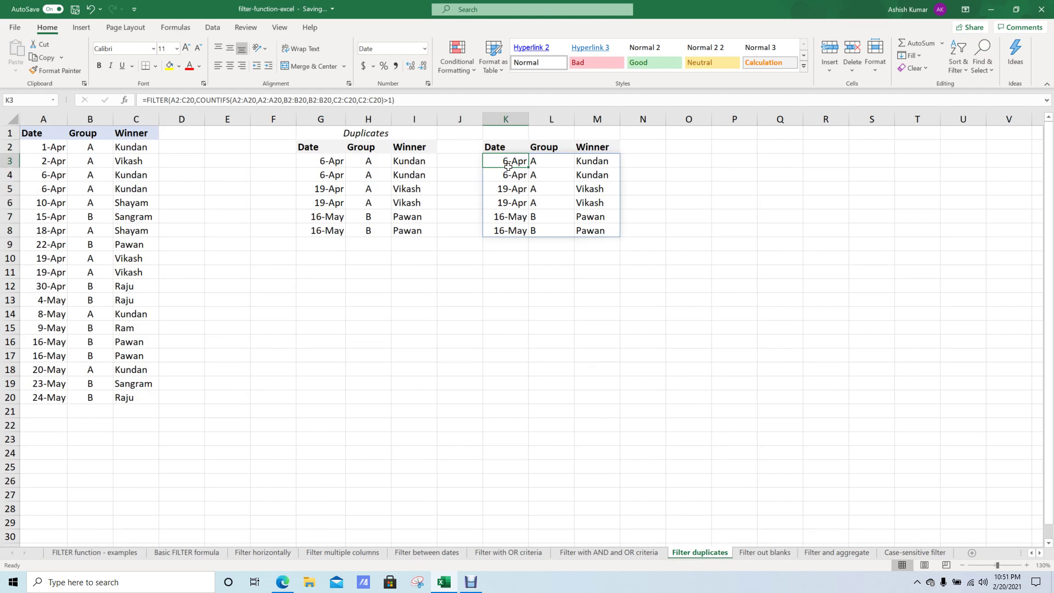
pyautogui.click(387, 100)
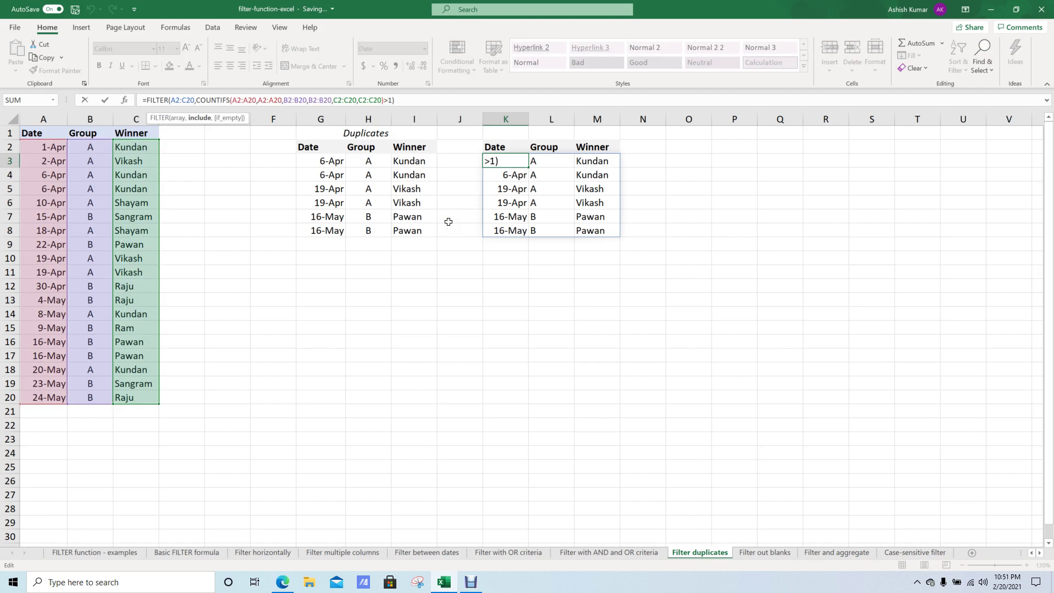
pyautogui.hotkey('shift', 'Right')
pyautogui.write('<')
pyautogui.press('Return')
pyautogui.hotkey('ctrl', 'z')
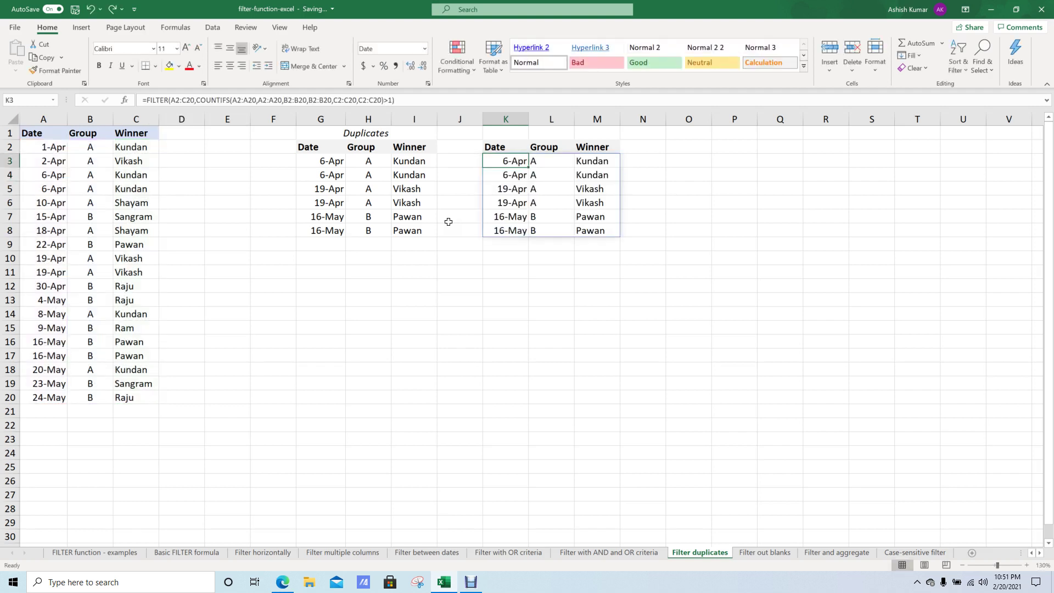
# Change the COUNTIFS condition in the K3 formula to <=1 to extract the non-duplicated rows.
pyautogui.press('F2')
pyautogui.press('Left')
pyautogui.press('Left')
pyautogui.hotkey('shift', 'Left')
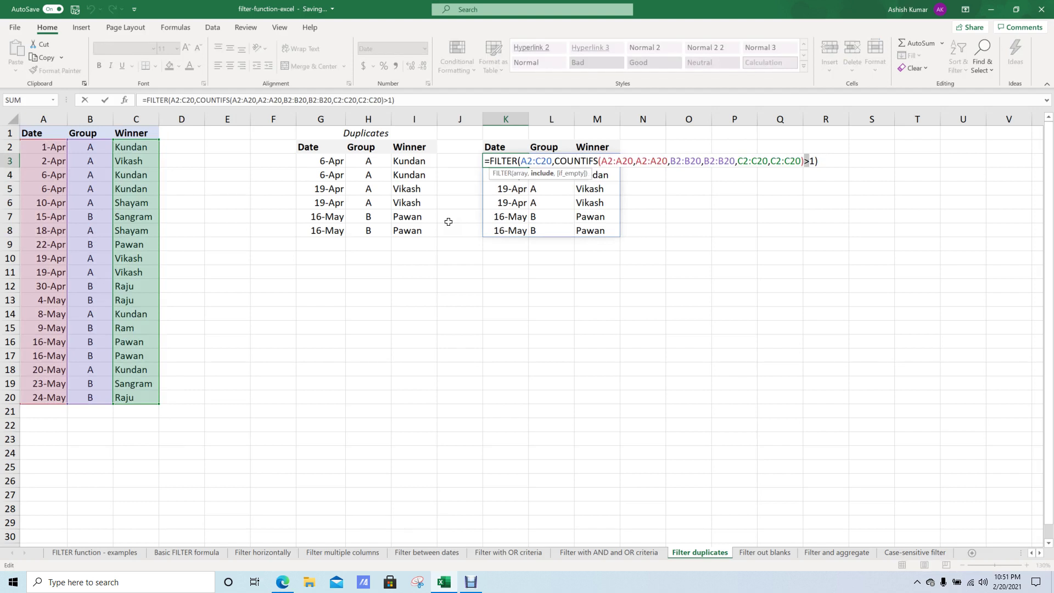
pyautogui.write('<=')
pyautogui.press('Return')
pyautogui.press('Up')
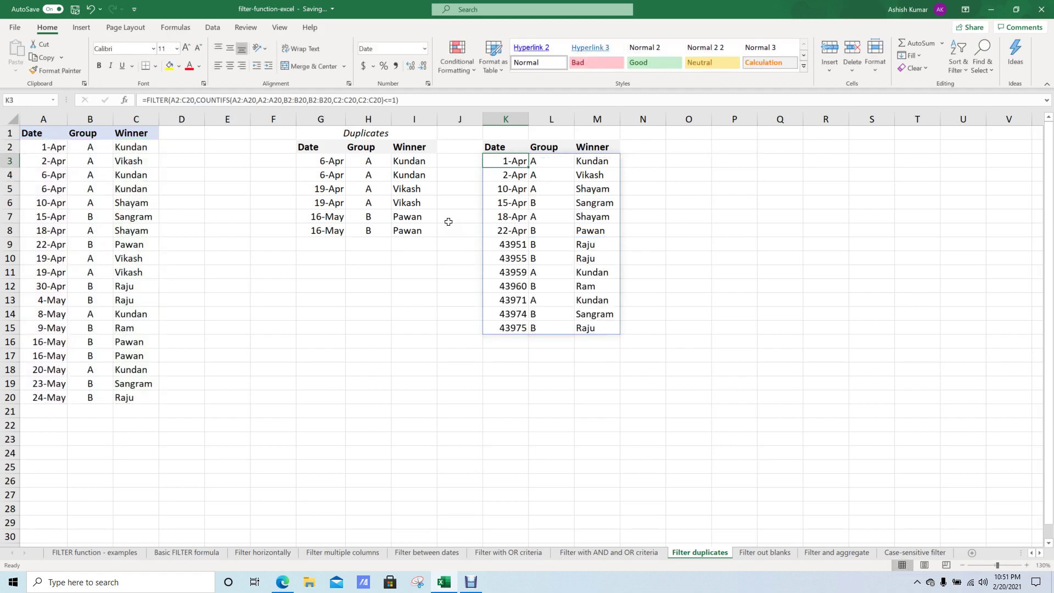
# Reduce the COUNTIFS condition in the K3 formula to =1.
pyautogui.press('F2')
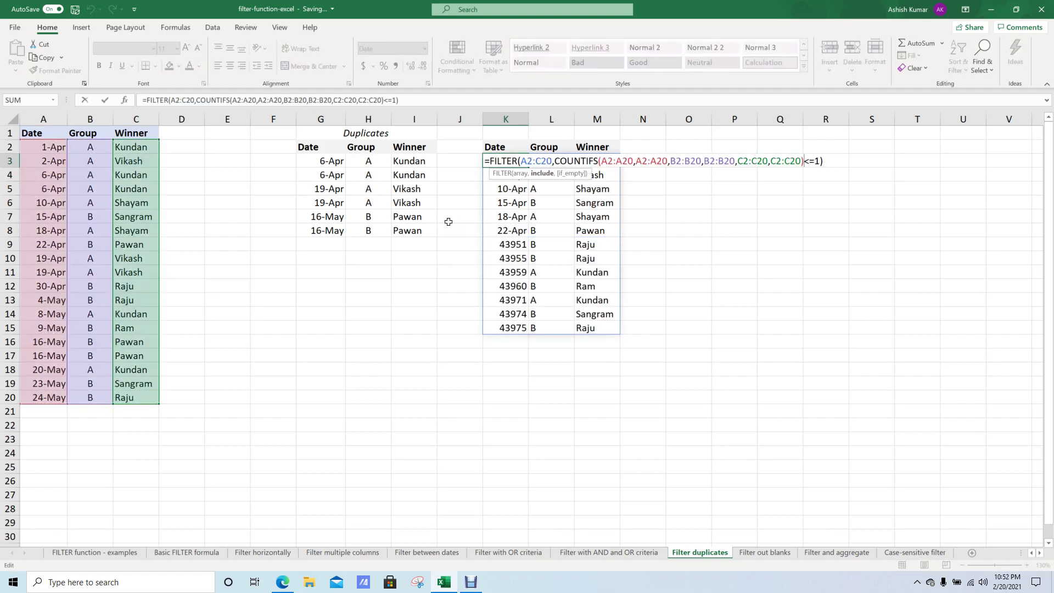
pyautogui.press('Left')
pyautogui.press('Left')
pyautogui.press('Left')
pyautogui.press('BackSpace')
pyautogui.hotkey('ctrl', 'Return')
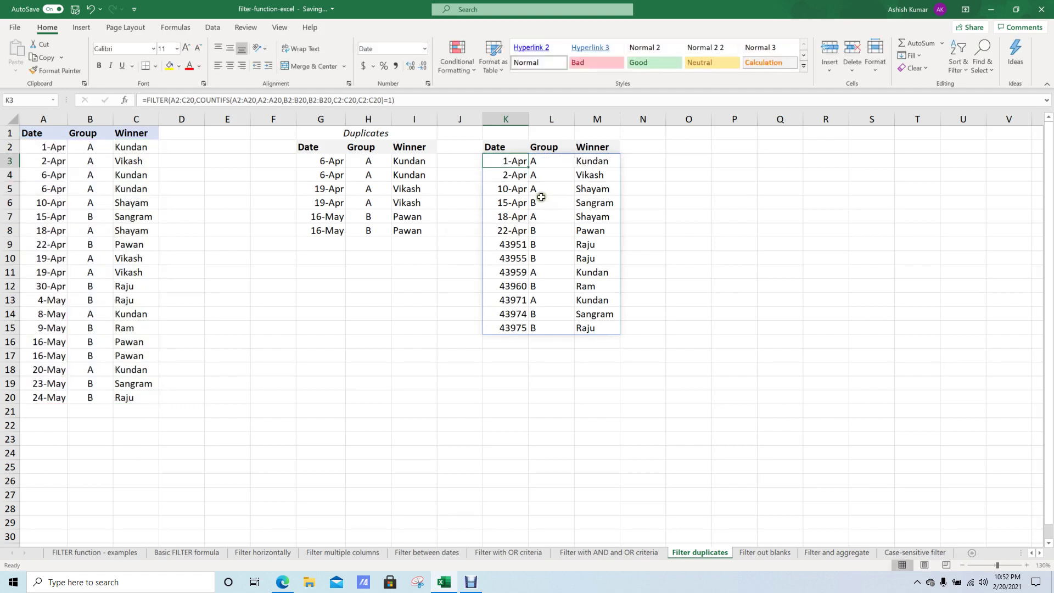
# Format the filtered dates in K3:K15 with the 14-Mar date type.
pyautogui.click(547, 230)
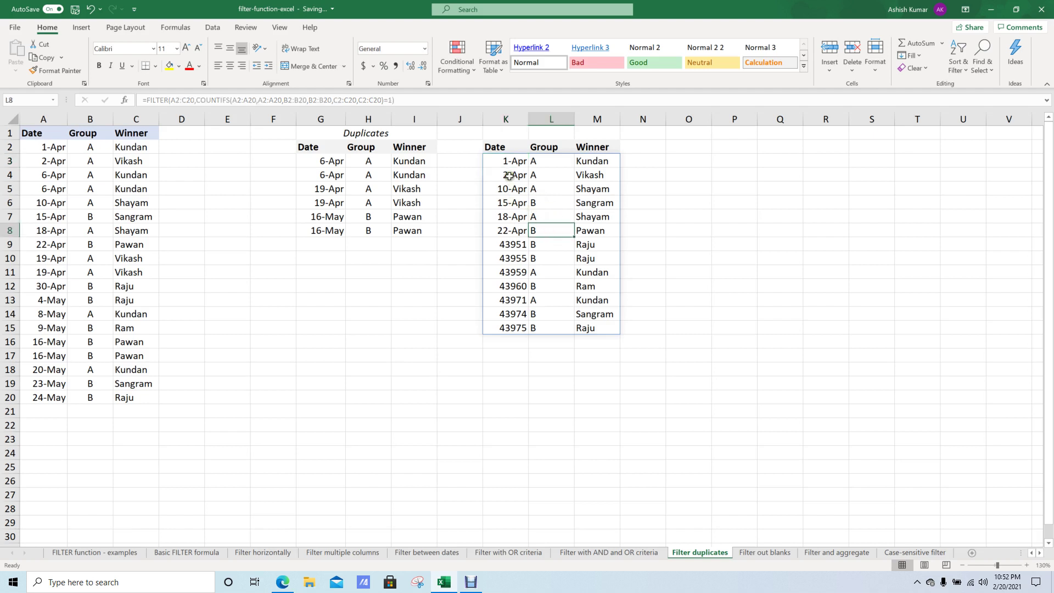
pyautogui.moveTo(509, 162); pyautogui.dragTo(508, 327)
pyautogui.click(560, 259)
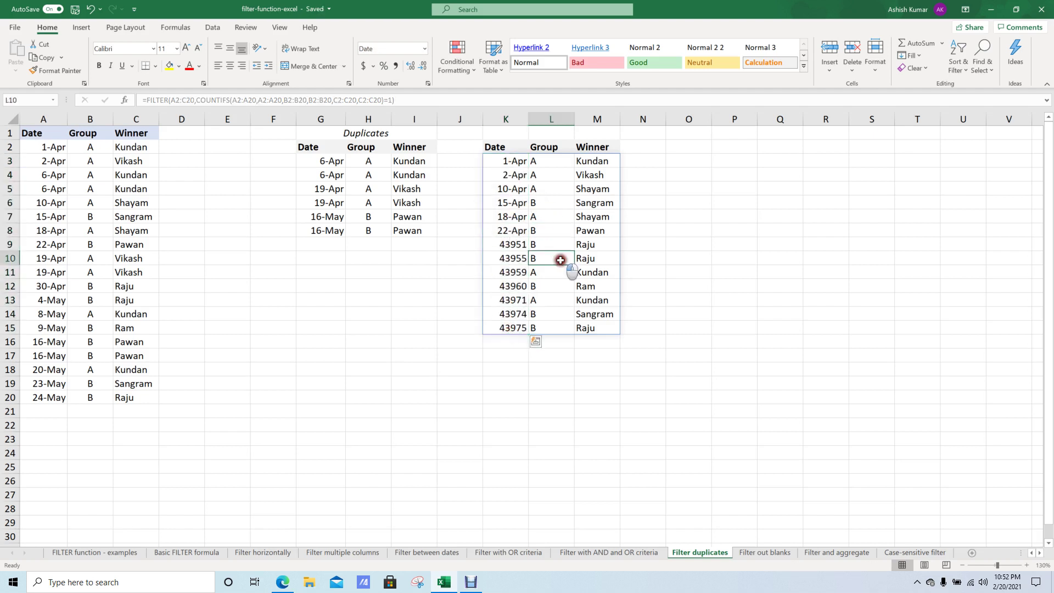
pyautogui.moveTo(508, 161); pyautogui.dragTo(511, 325)
pyautogui.click(428, 83)
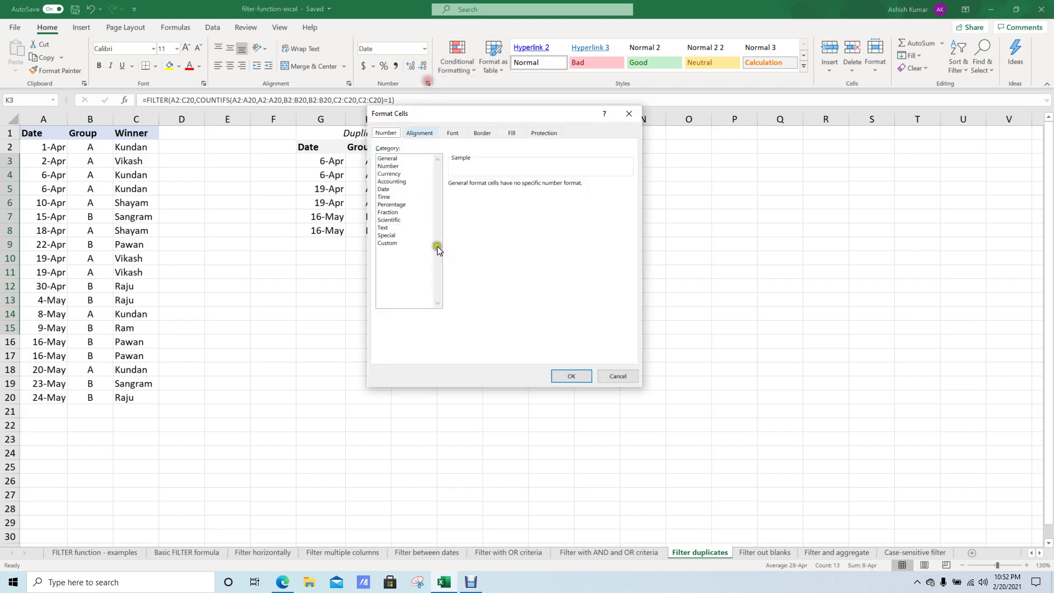
pyautogui.click(393, 245)
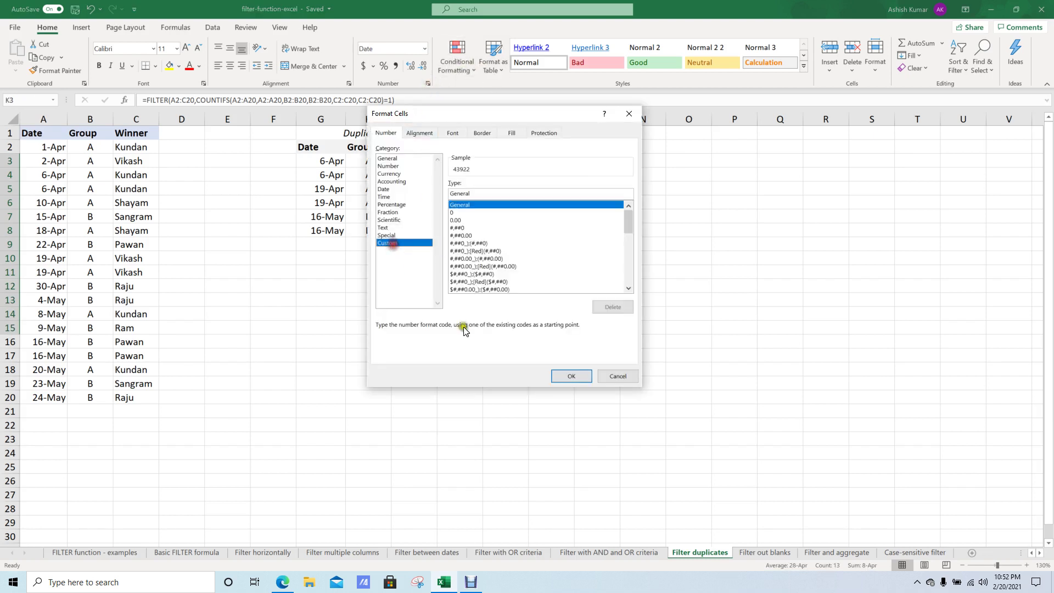
pyautogui.click(384, 189)
pyautogui.click(478, 238)
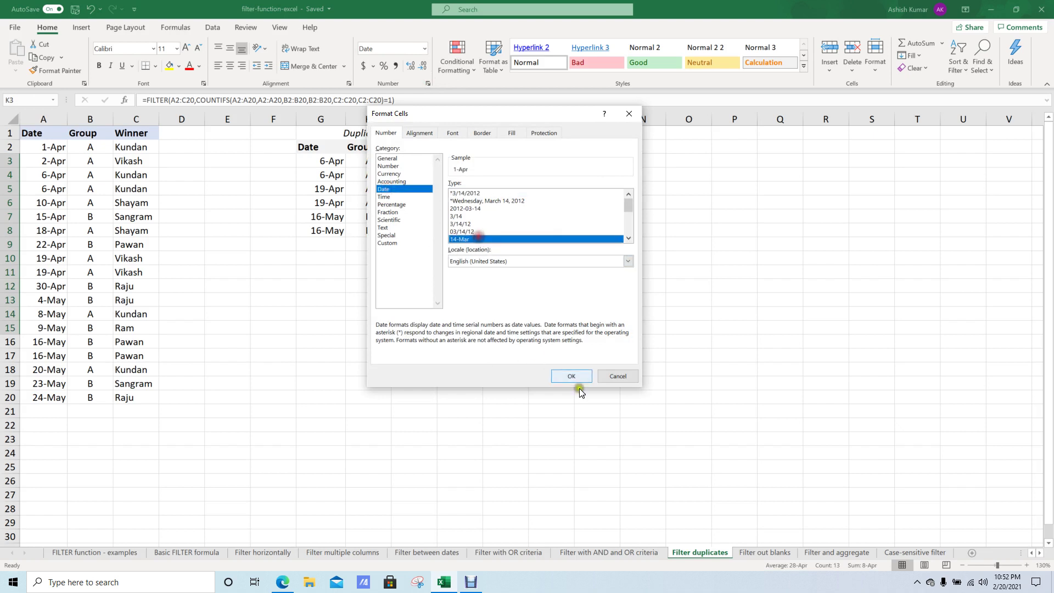
pyautogui.click(572, 377)
pyautogui.click(559, 246)
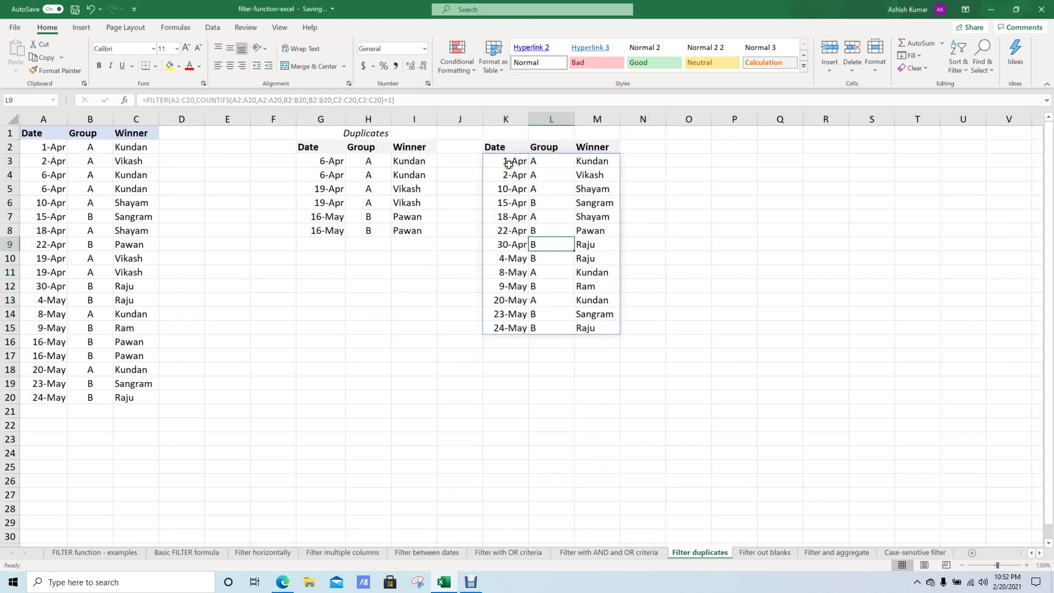
# Compare the unique dates in K3:K15 with the duplicate dates in G3:G8 and the source winners in C2:C20.
pyautogui.moveTo(509, 164); pyautogui.dragTo(516, 330)
pyautogui.moveTo(508, 162); pyautogui.dragTo(513, 328)
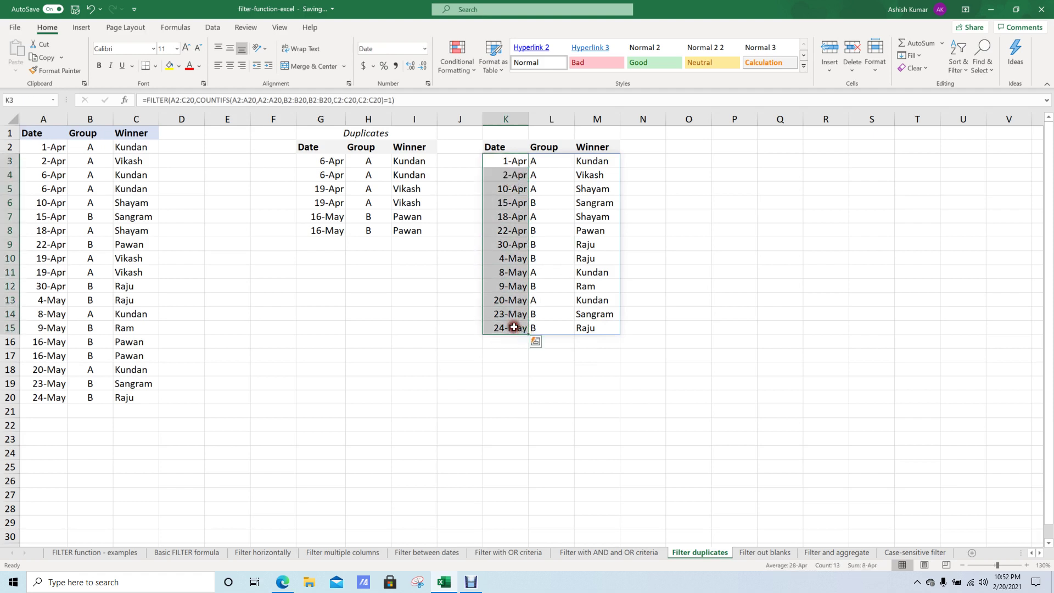
pyautogui.moveTo(321, 164); pyautogui.dragTo(333, 231)
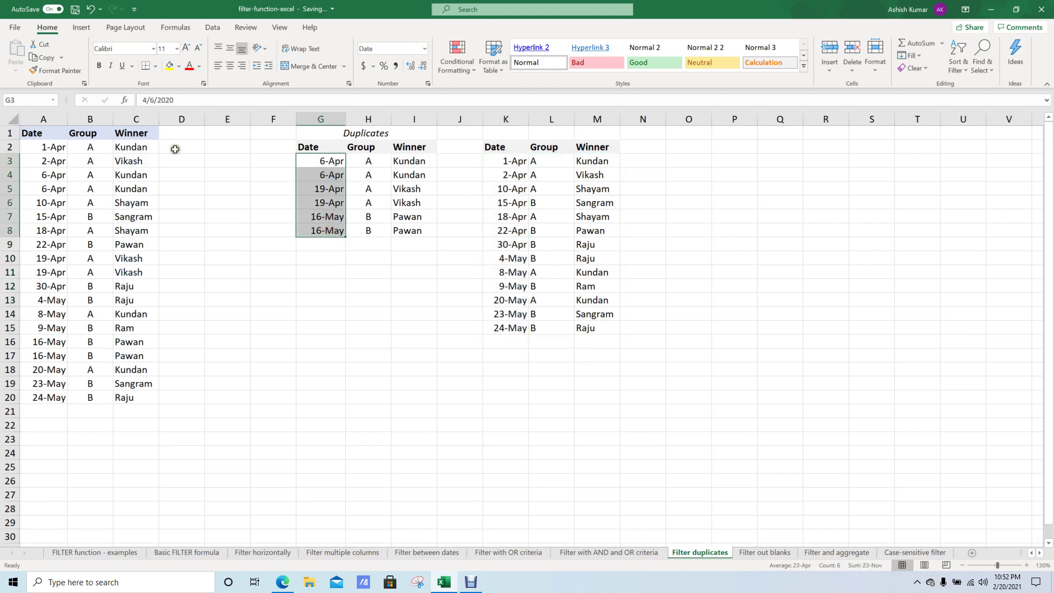
pyautogui.moveTo(128, 148); pyautogui.dragTo(132, 395)
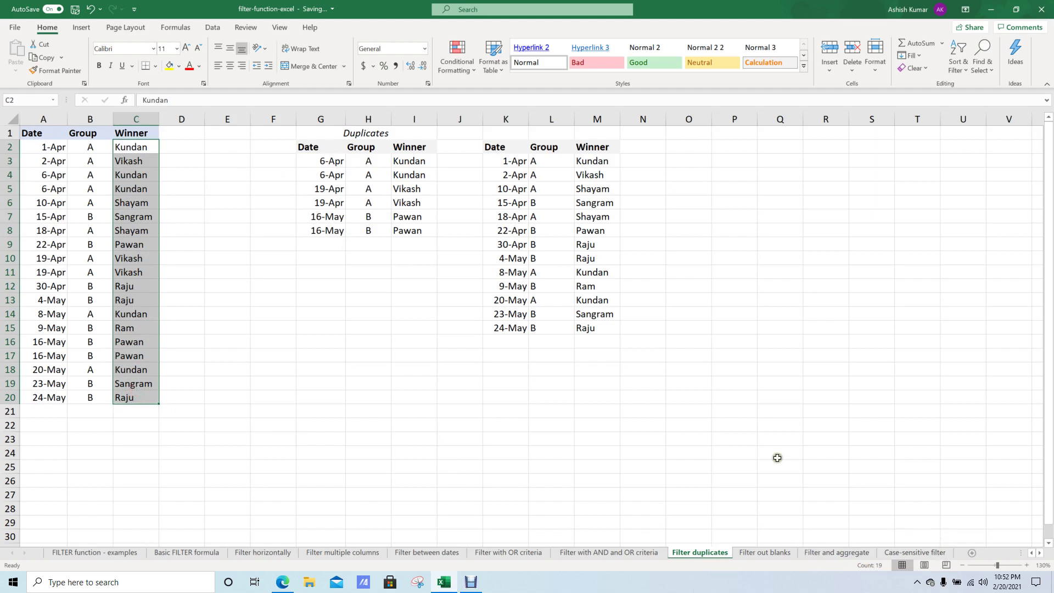
pyautogui.click(532, 160)
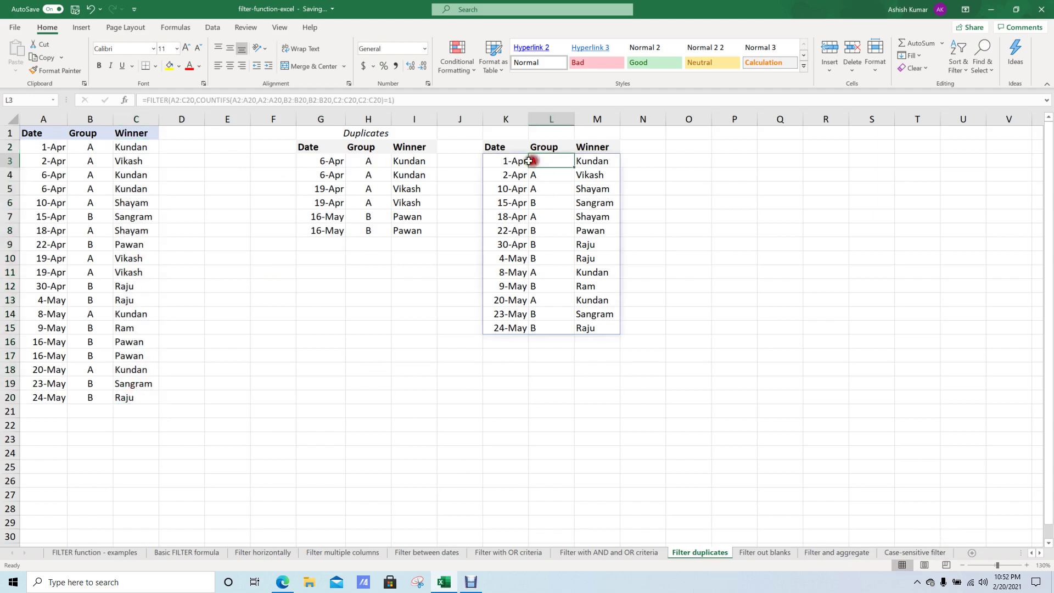
pyautogui.click(352, 170)
pyautogui.click(555, 183)
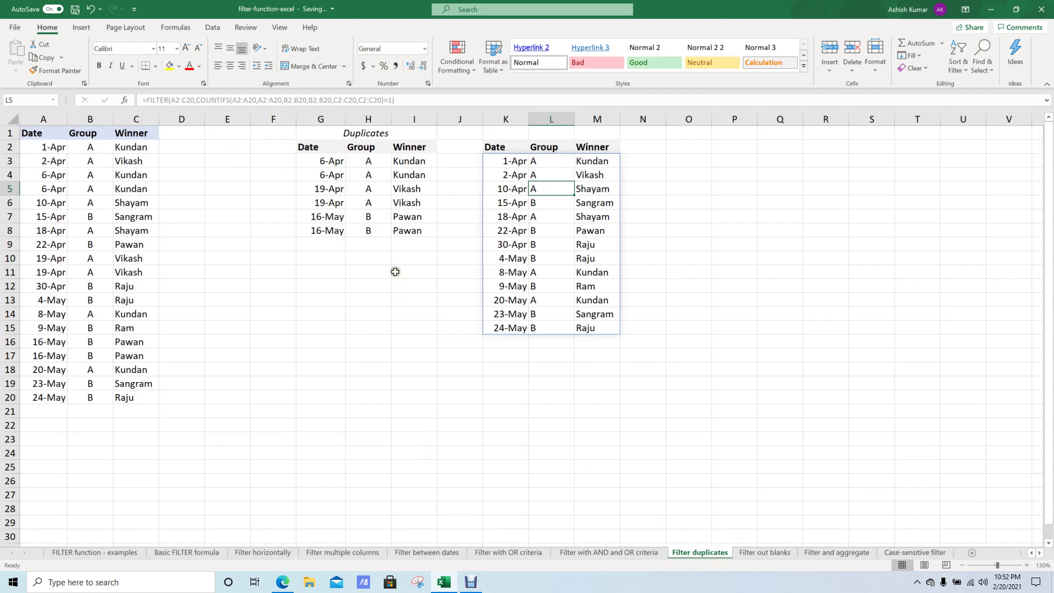
pyautogui.click(392, 215)
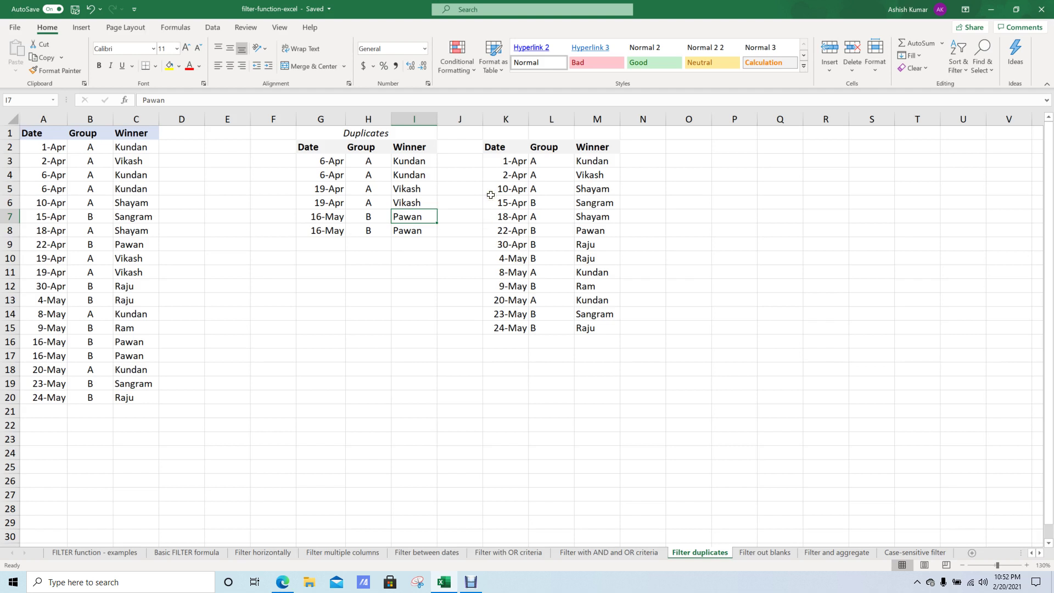
# On the Filter out blanks sheet, copy the Date, Group and Winner headers from E2:G2 to I2:K2.
pyautogui.click(753, 553)
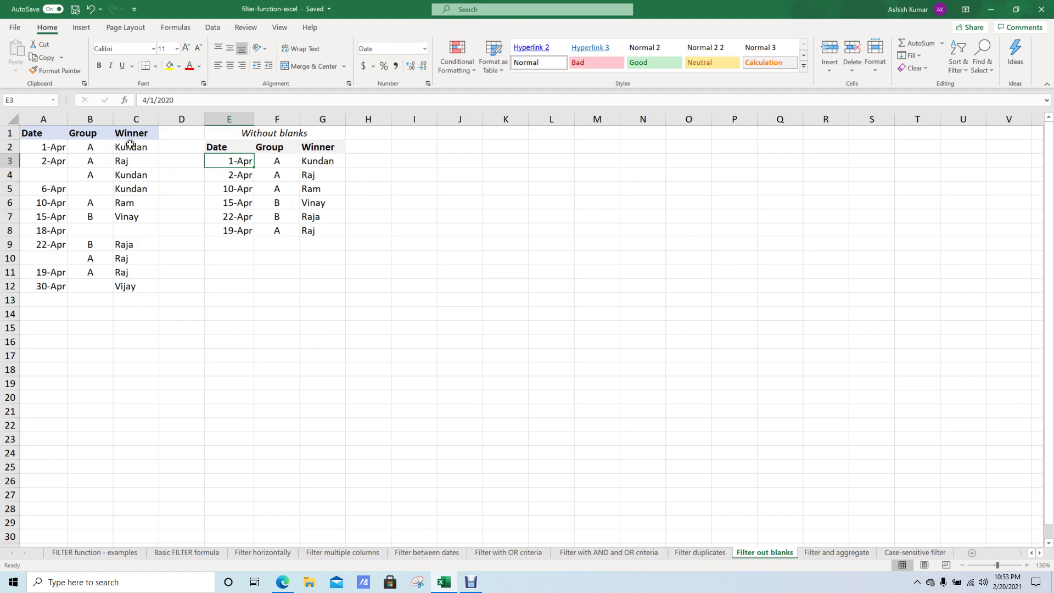
pyautogui.click(378, 165)
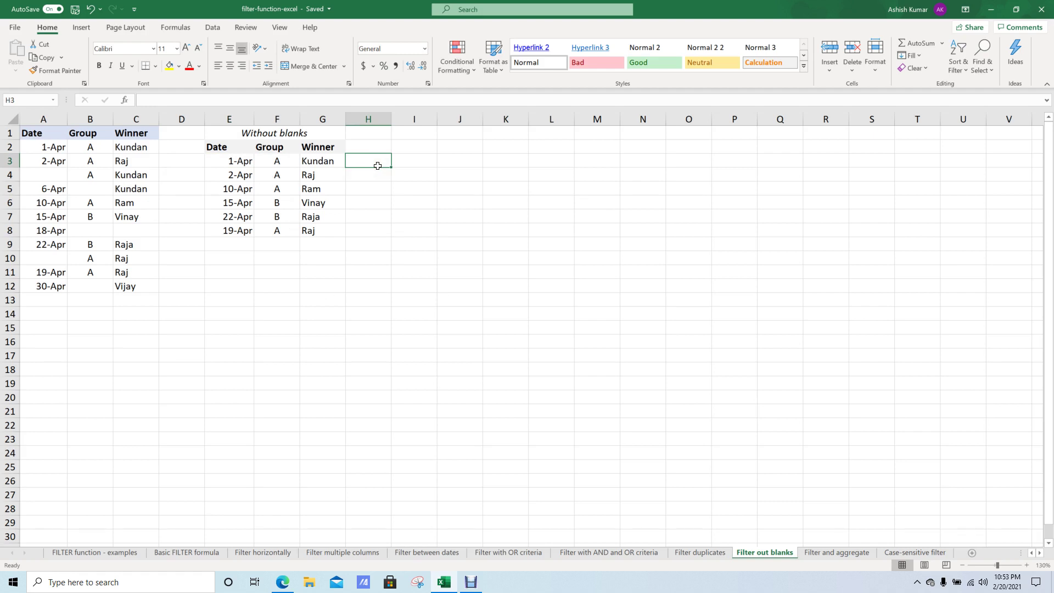
pyautogui.moveTo(233, 146); pyautogui.dragTo(319, 149)
pyautogui.hotkey('ctrl', 'c')
pyautogui.click(414, 147)
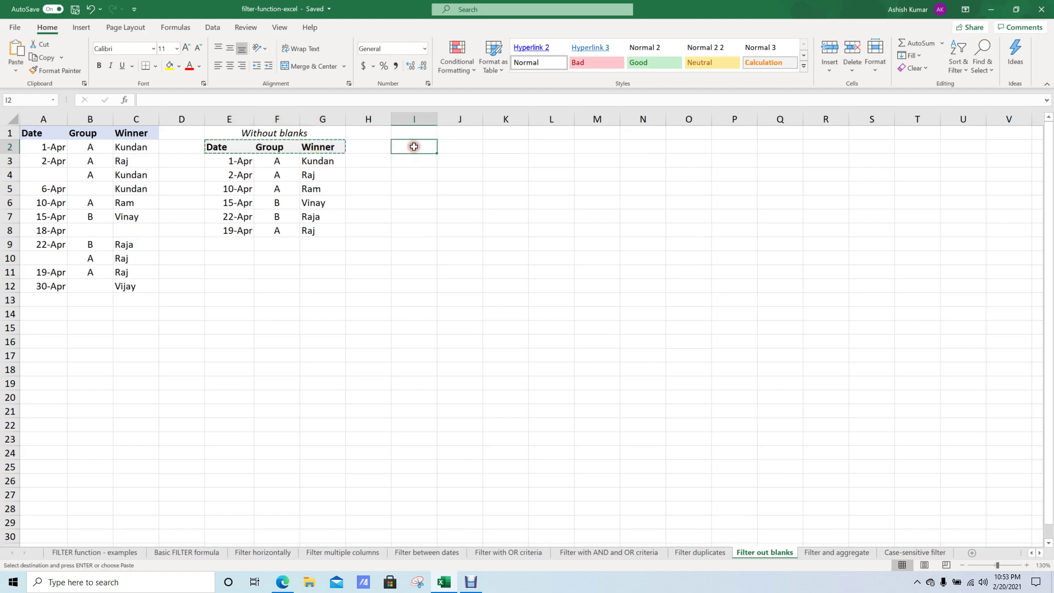
pyautogui.hotkey('ctrl', 'v')
pyautogui.press('Escape')
# Start a FILTER formula in I3 on A2:C12 with the non-blank date condition (A2:A12<>"").
pyautogui.click(405, 166)
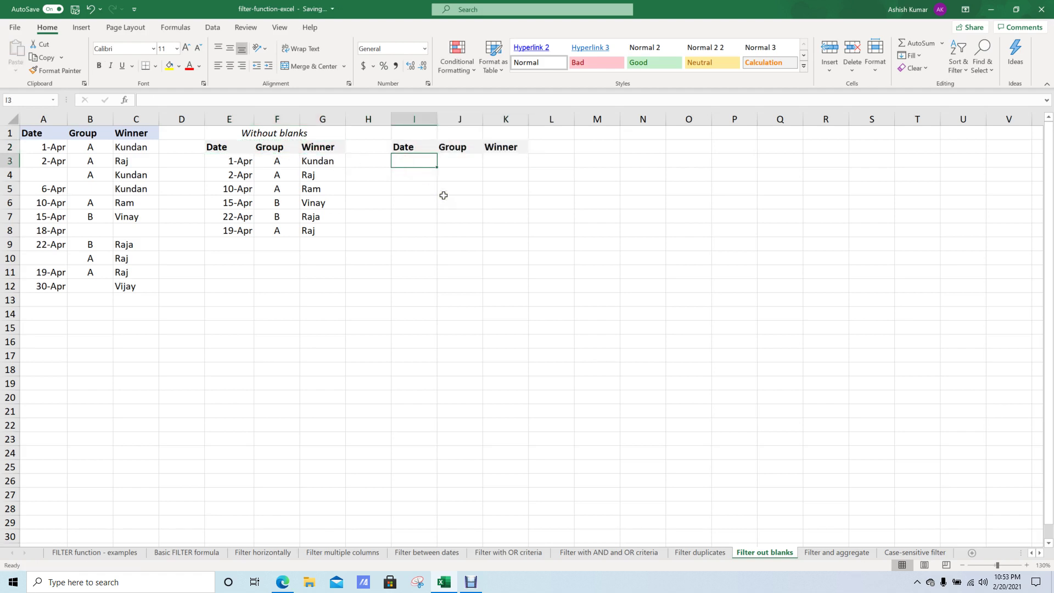
pyautogui.write('=')
pyautogui.write('FILTER(')
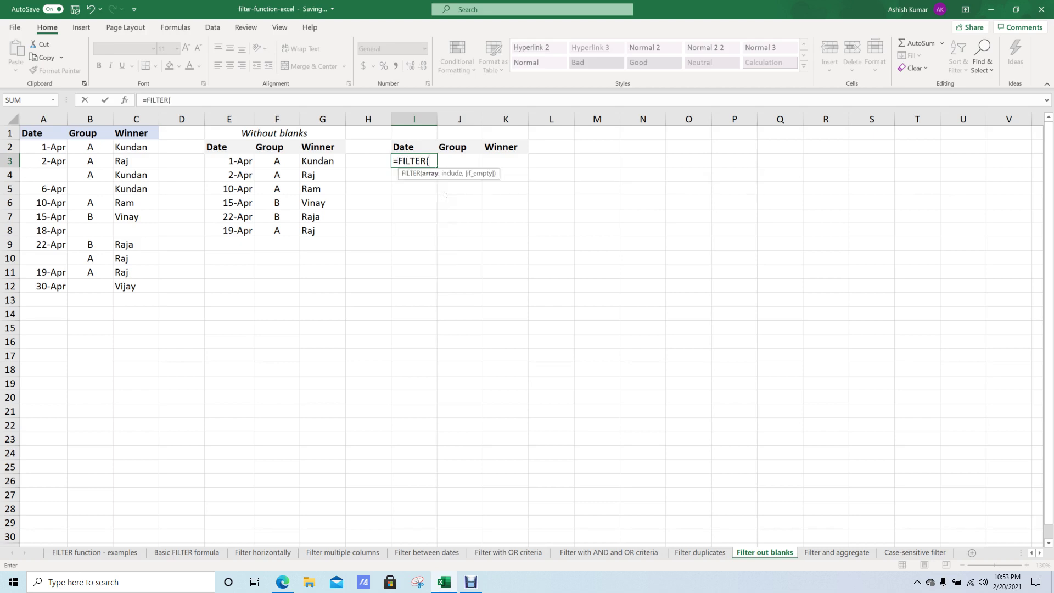
pyautogui.moveTo(50, 147); pyautogui.dragTo(124, 288)
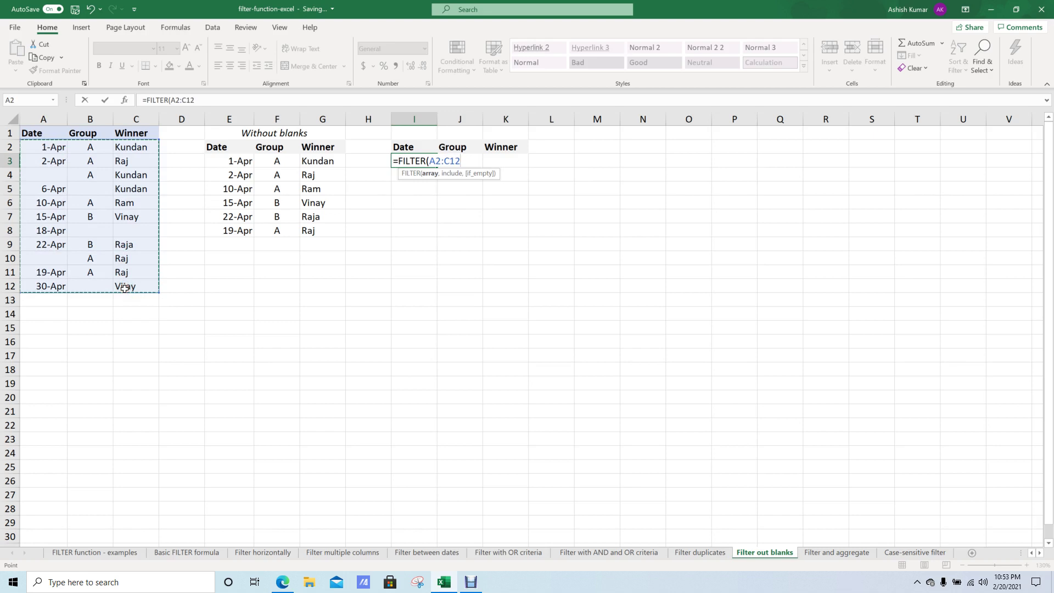
pyautogui.write(',')
pyautogui.write('(')
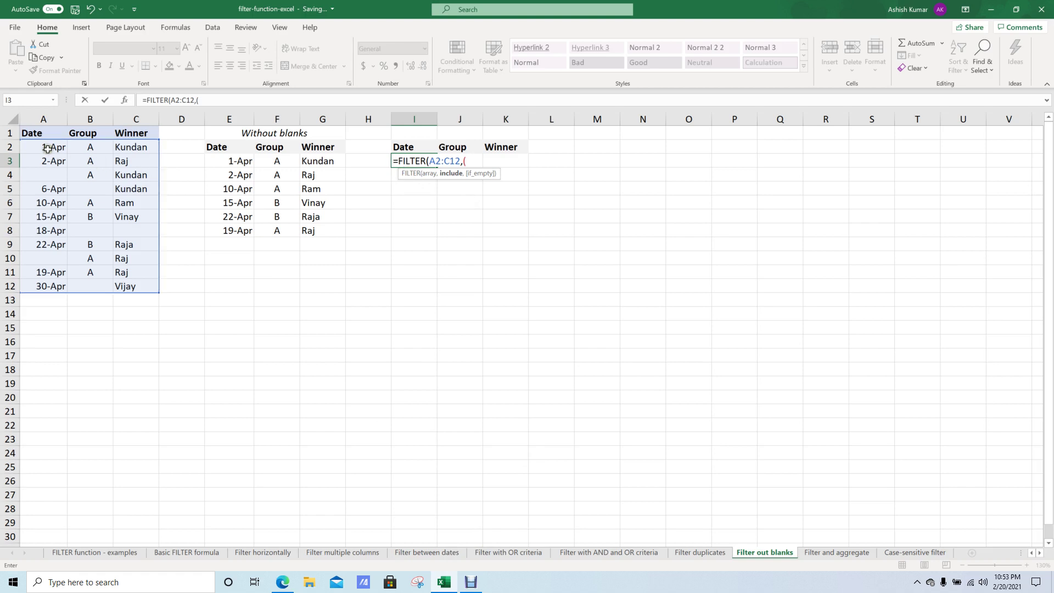
pyautogui.moveTo(48, 148); pyautogui.dragTo(49, 291)
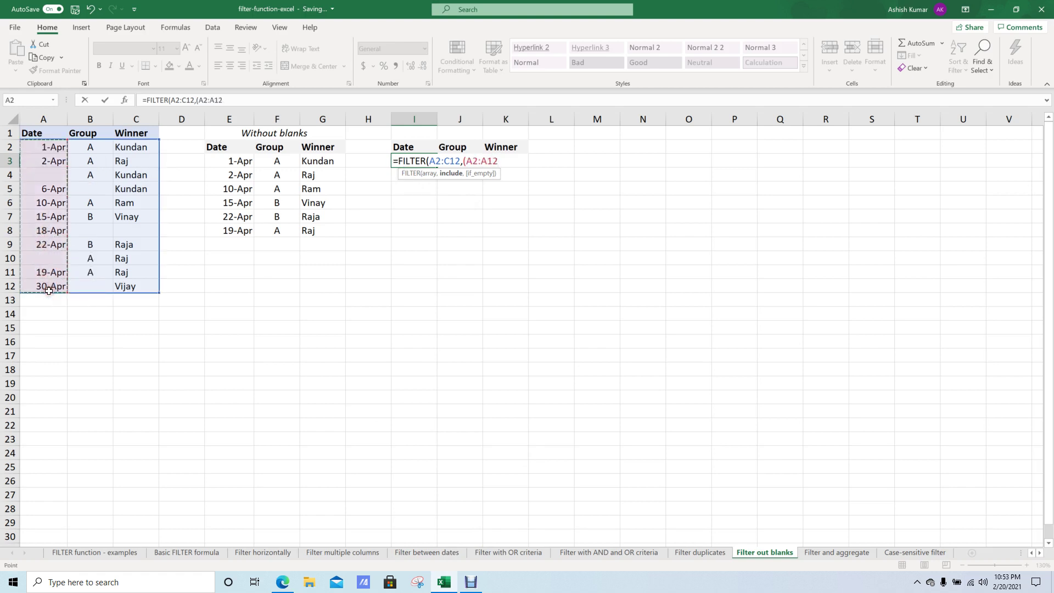
pyautogui.write('<>"")*(')
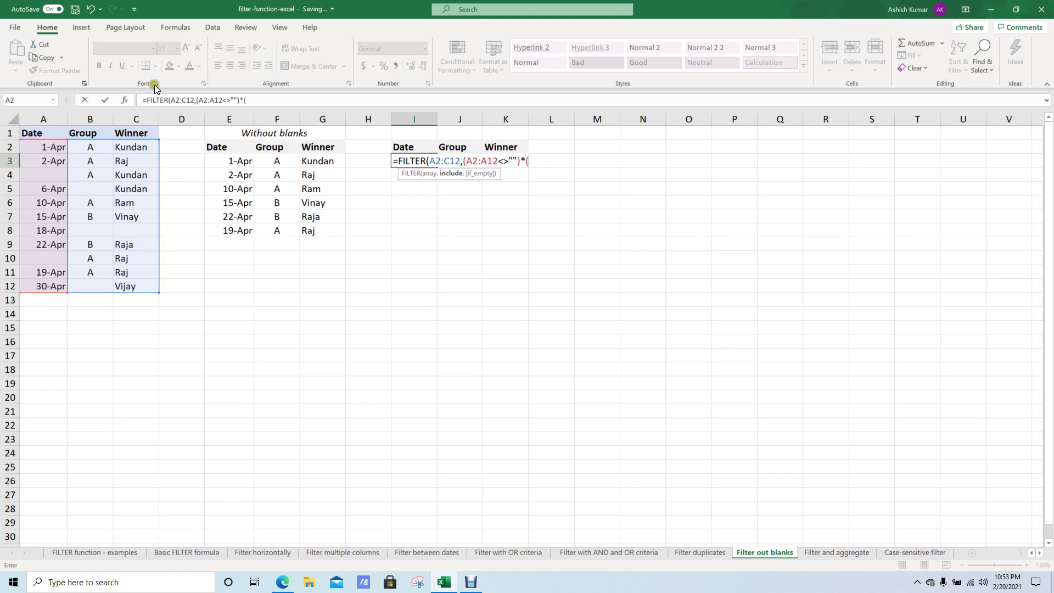
# Complete the I3 formula by multiplying in the conditions (B2:B12<>"") and (C2:C12<>""), and enter it.
pyautogui.moveTo(104, 147); pyautogui.dragTo(102, 282)
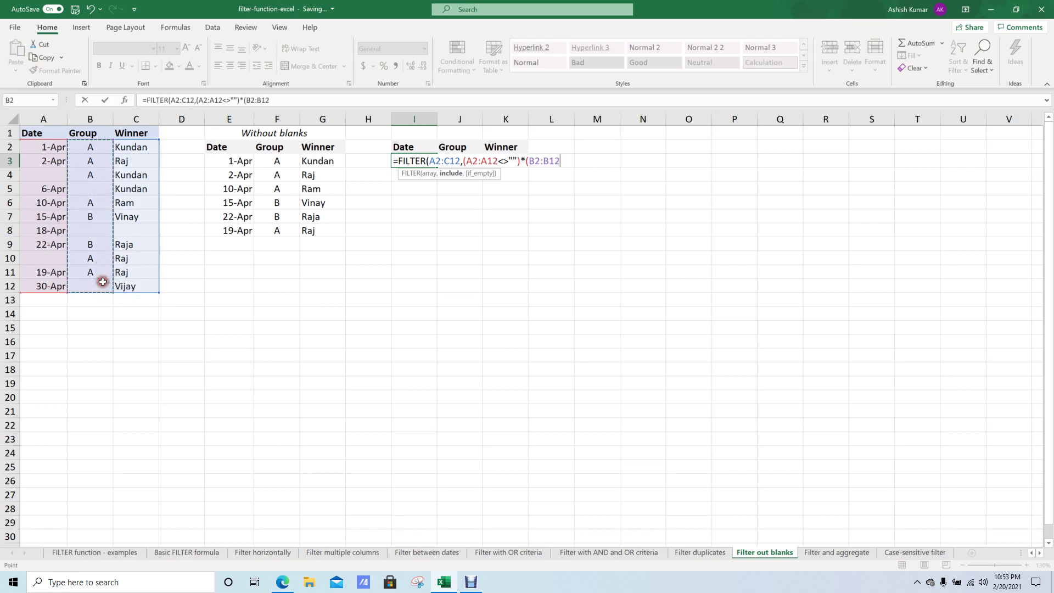
pyautogui.write('<>')
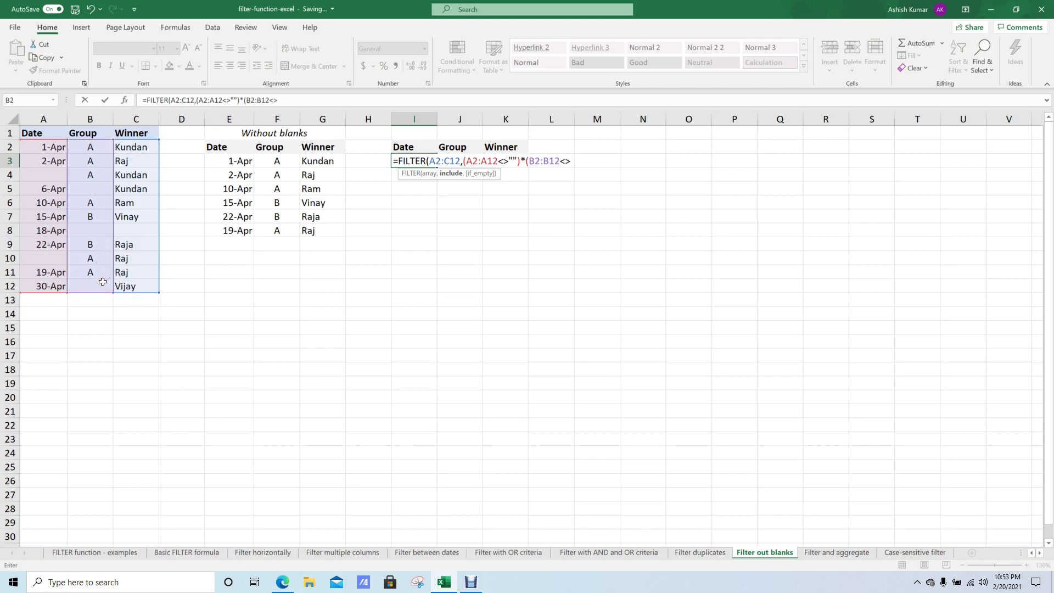
pyautogui.write('"")*(')
pyautogui.moveTo(137, 153); pyautogui.dragTo(137, 281)
pyautogui.write('<>')
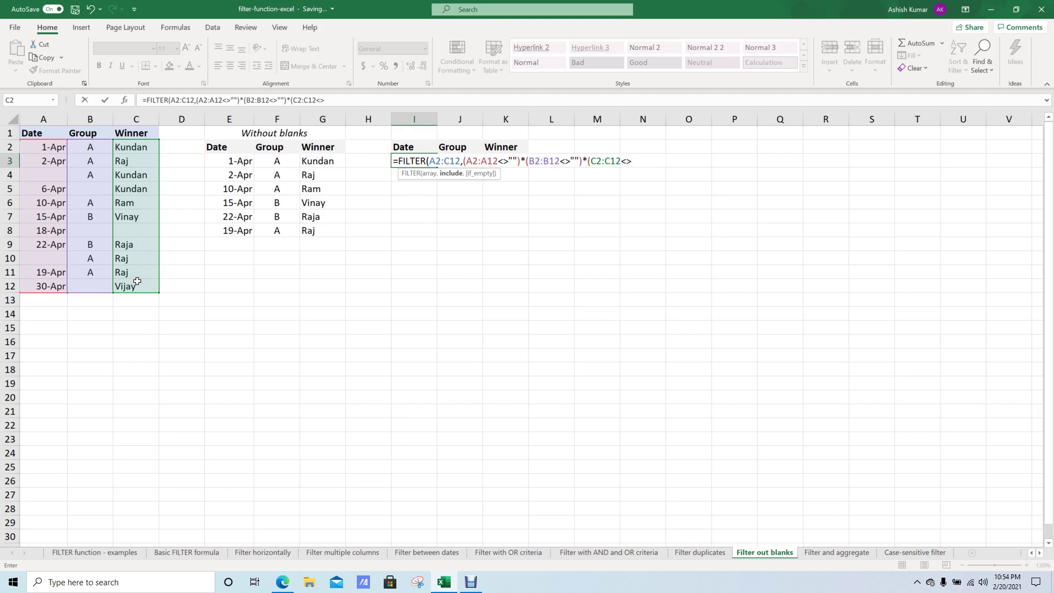
pyautogui.write('""))')
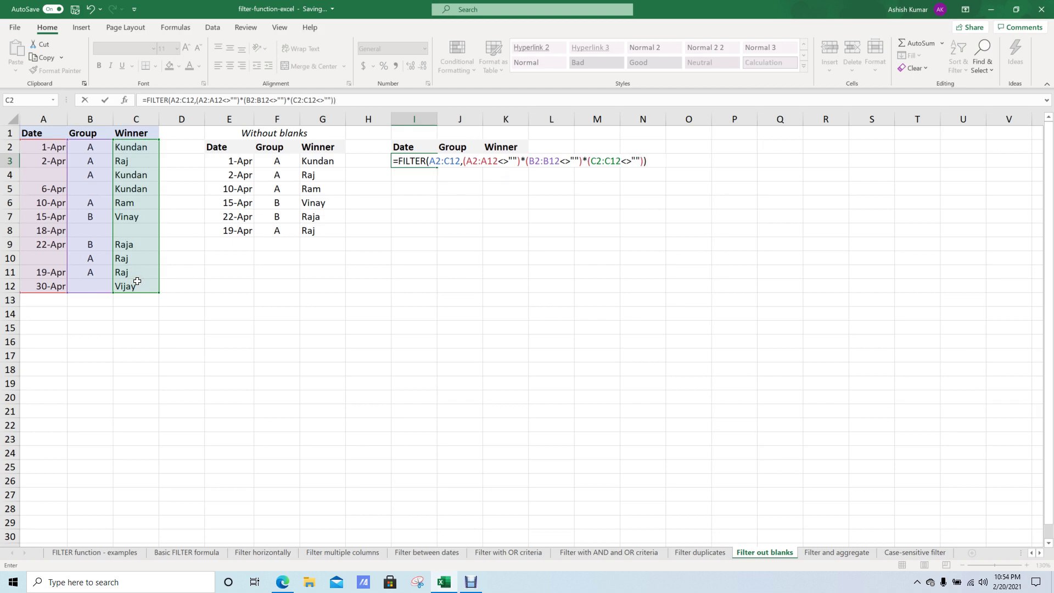
pyautogui.press('Return')
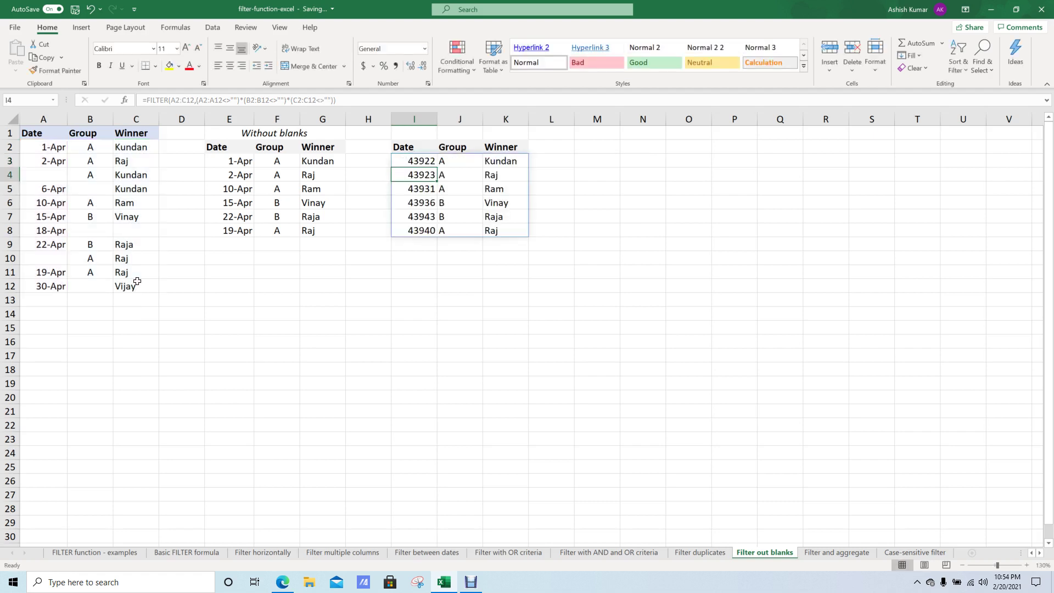
# Format the filtered serial numbers in I3:I8 as day-month-year dates, such as 1-Apr-20.
pyautogui.press('Up')
pyautogui.hotkey('ctrl', 'shift', 'Down')
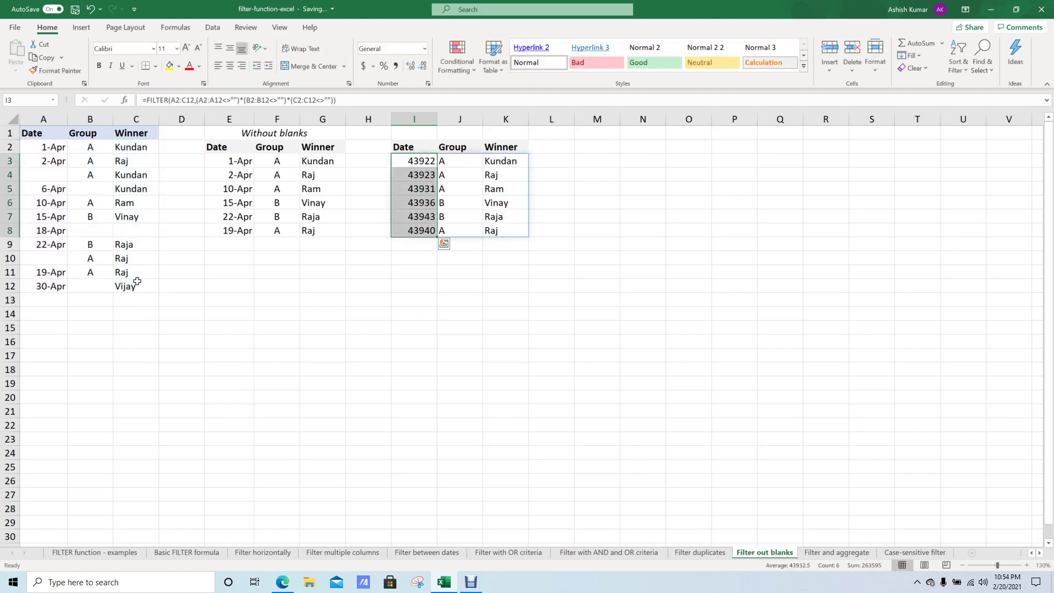
pyautogui.click(428, 83)
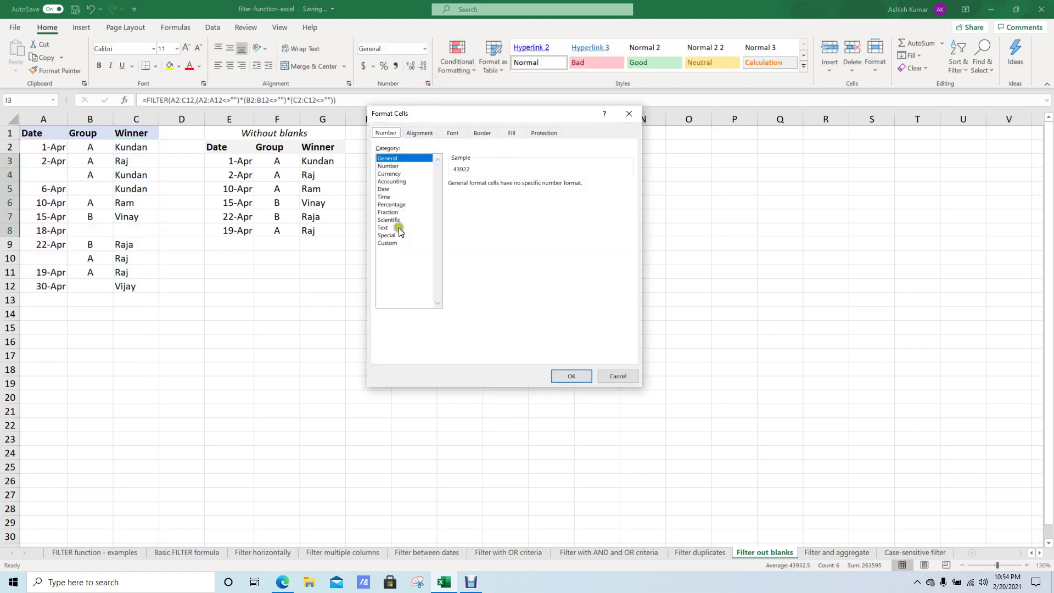
pyautogui.press('Escape')
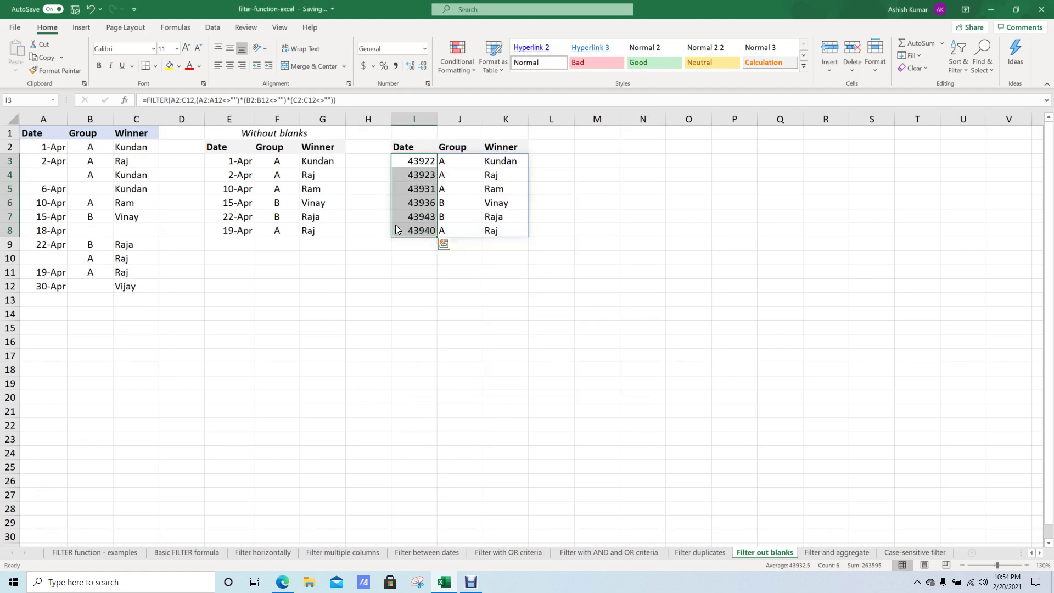
pyautogui.hotkey('ctrl', 'shift', '3')
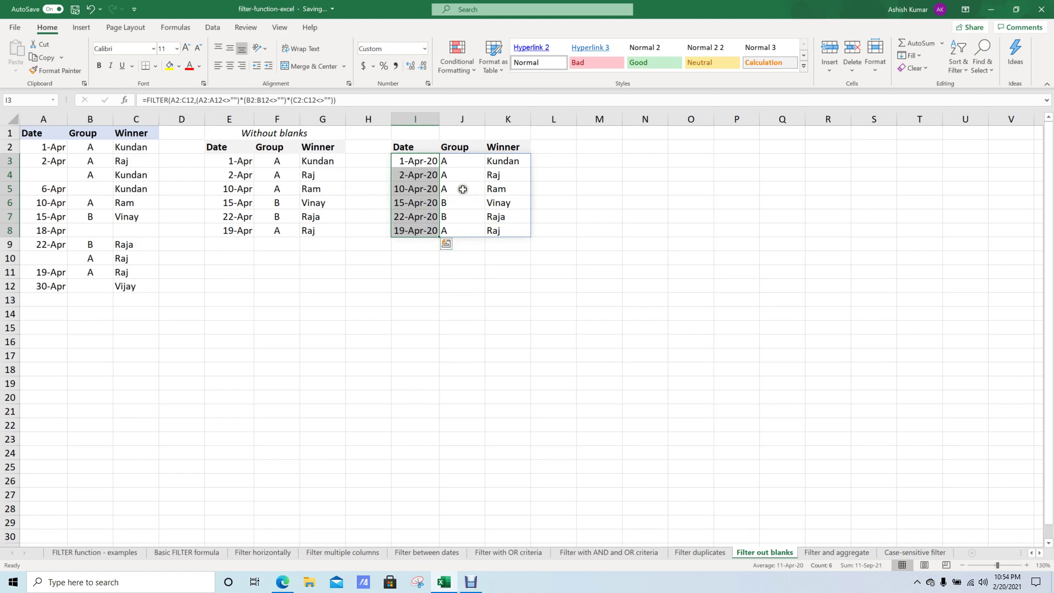
pyautogui.click(496, 188)
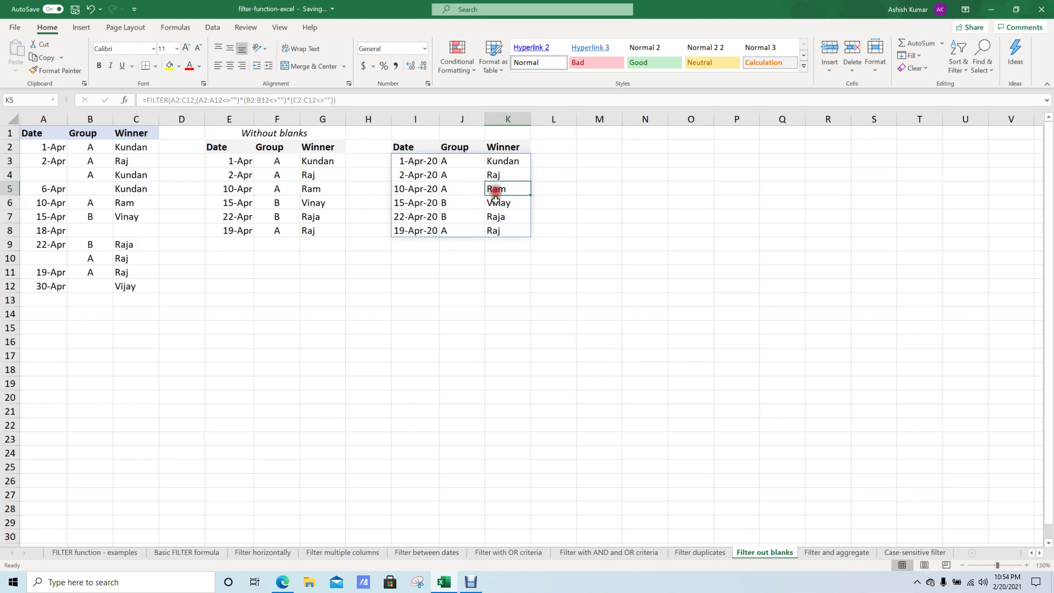
pyautogui.click(567, 204)
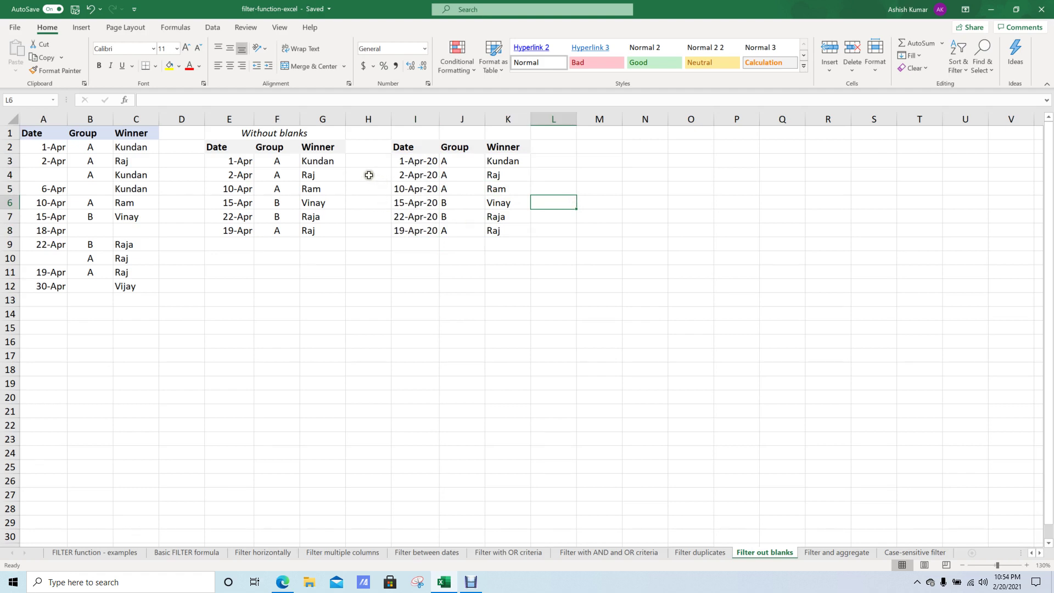
pyautogui.click(231, 159)
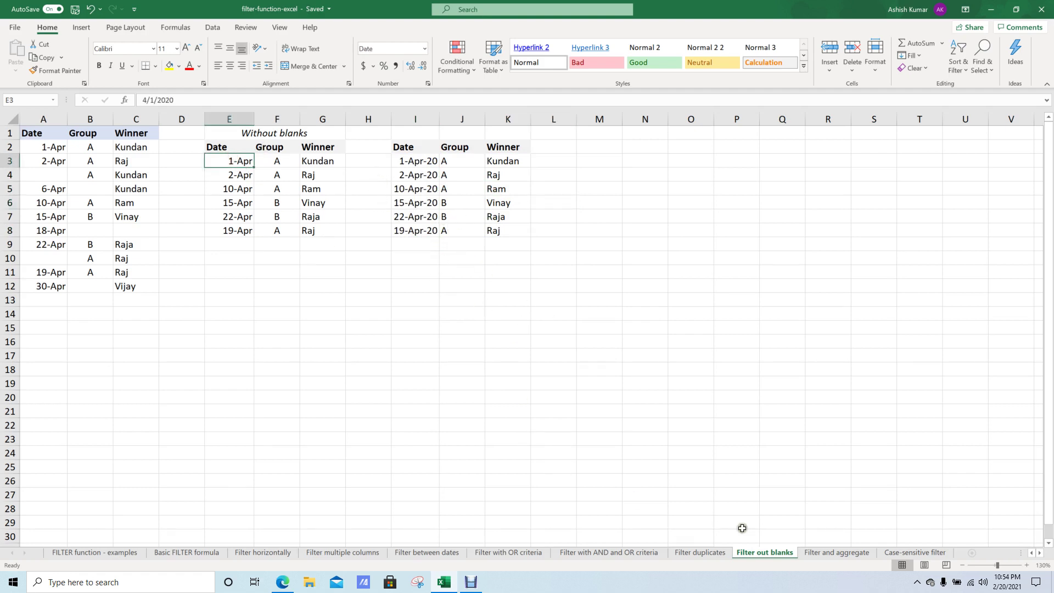
# Switch to the Filter and aggregate sheet and select cell G4 beside the Total of wins.
pyautogui.click(834, 552)
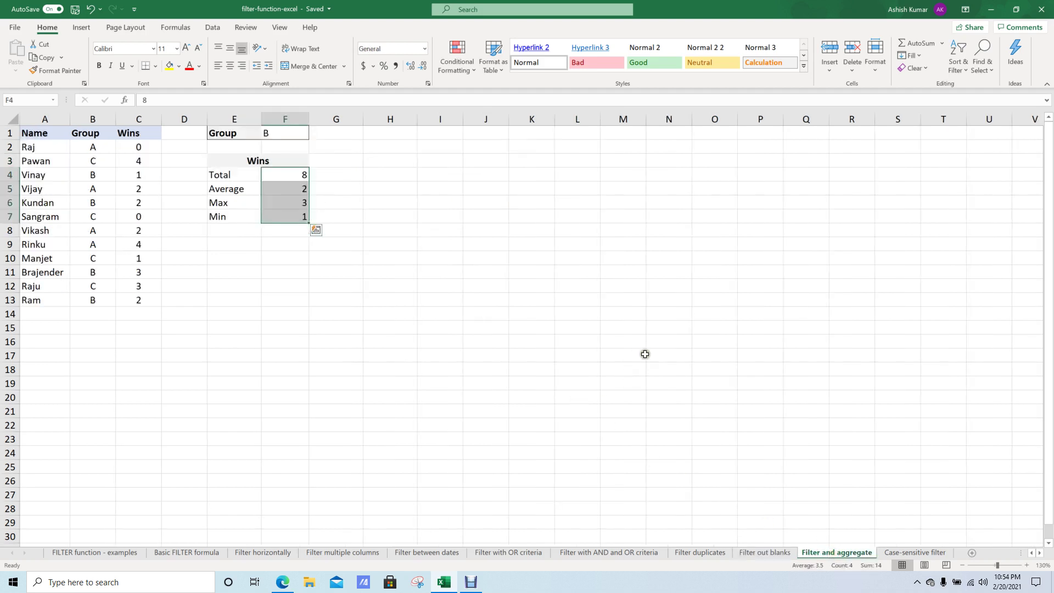
pyautogui.click(315, 175)
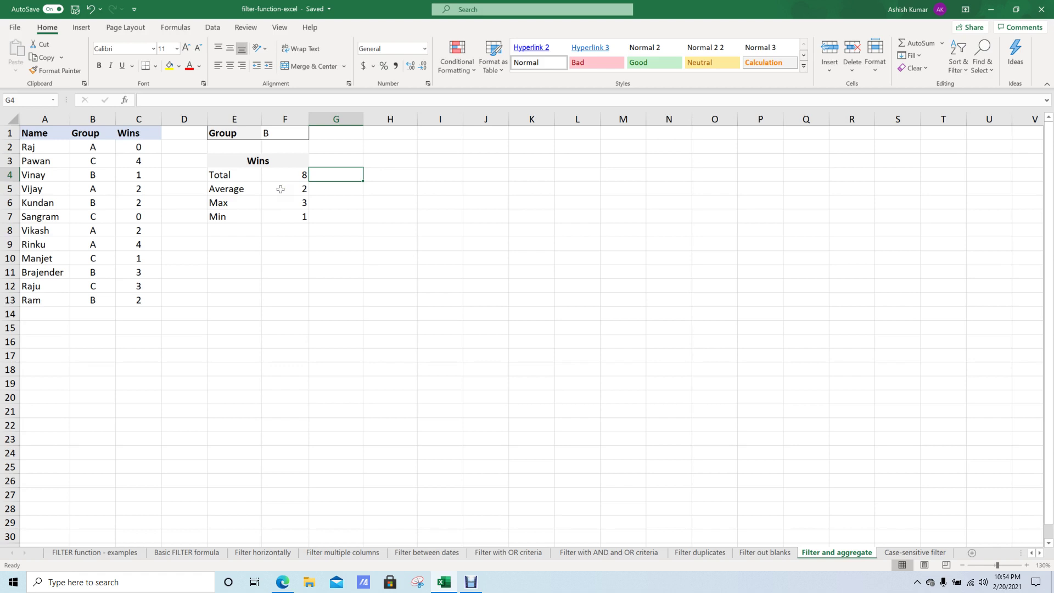
pyautogui.press('Right')
pyautogui.press('Left')
pyautogui.write('=su')
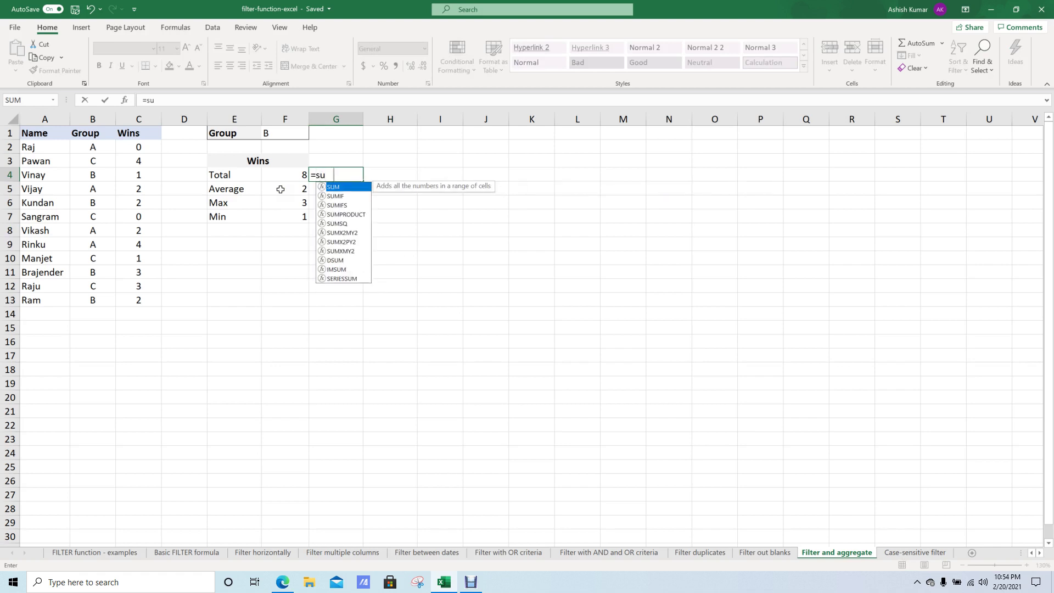
pyautogui.write('m (fil')
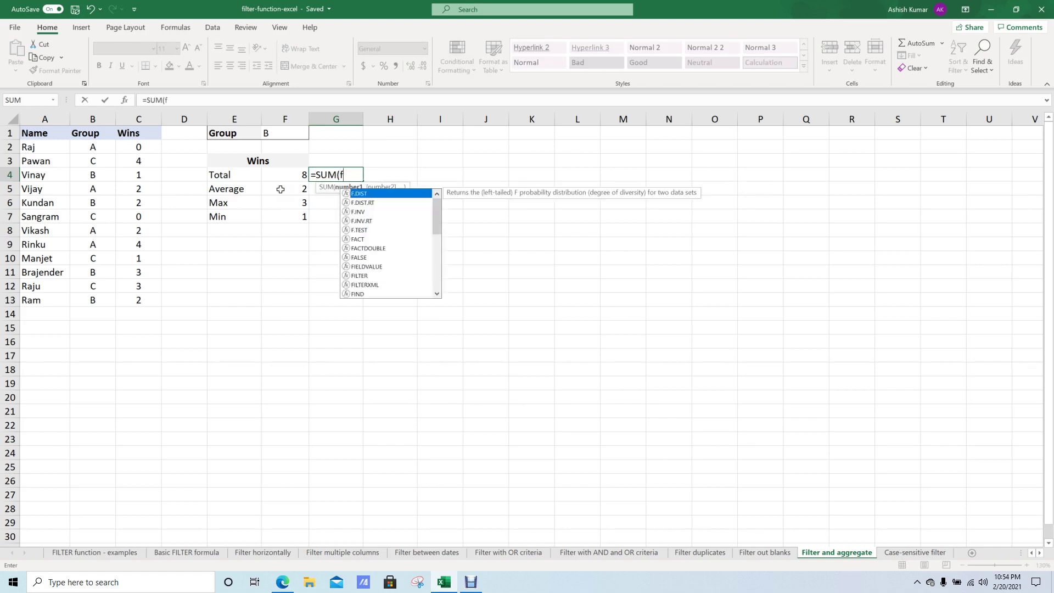
pyautogui.press('Tab')
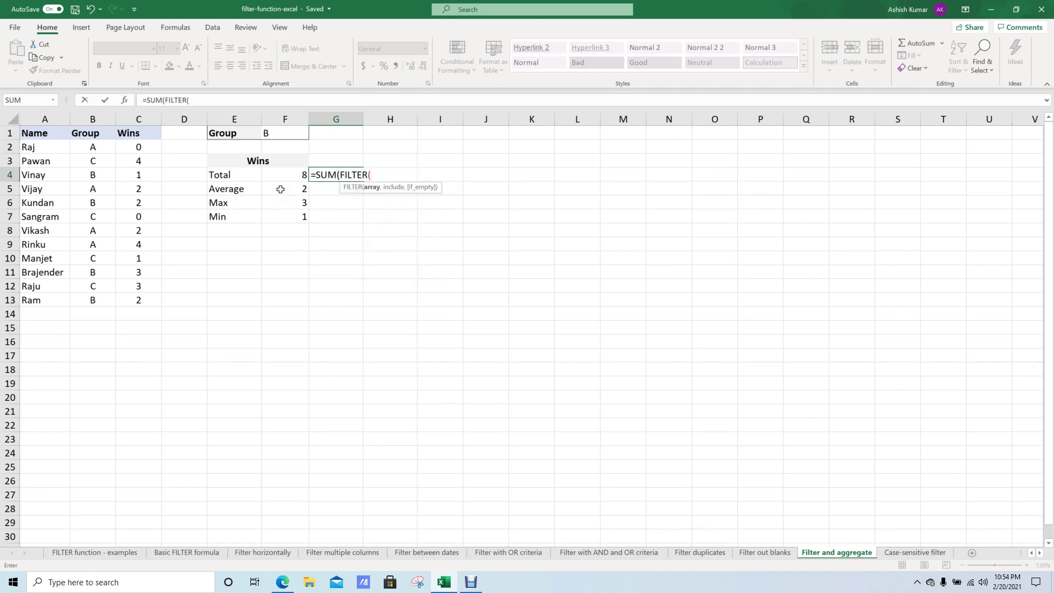
pyautogui.press('Left')
pyautogui.press('Left')
pyautogui.press('Left')
pyautogui.press('Left')
pyautogui.press('Left')
pyautogui.press('Up')
pyautogui.press('Up')
pyautogui.press('Right')
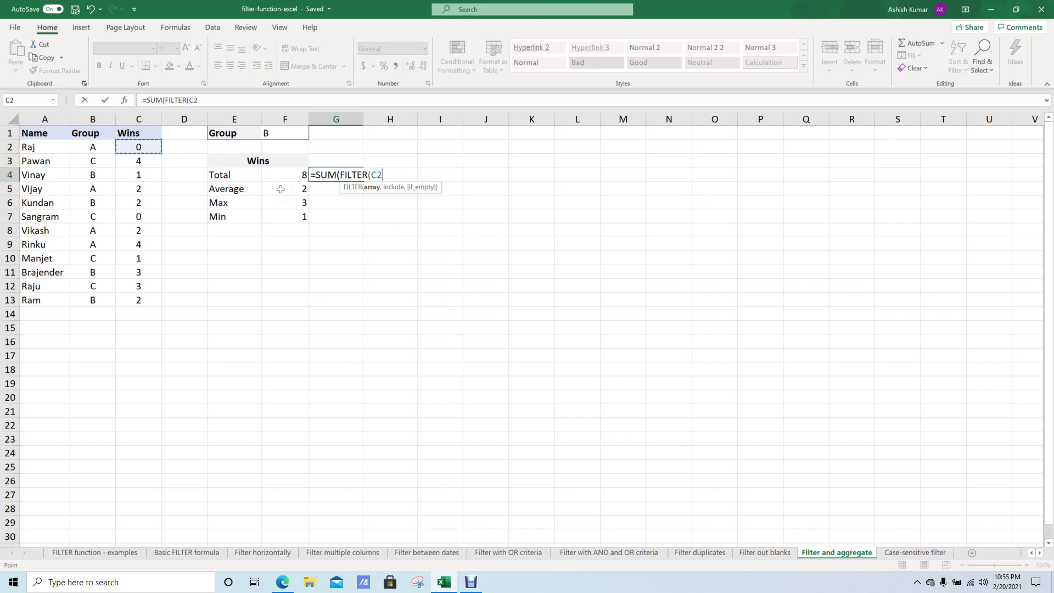
pyautogui.press('Left')
pyautogui.hotkey('ctrl', 'shift', 'Down')
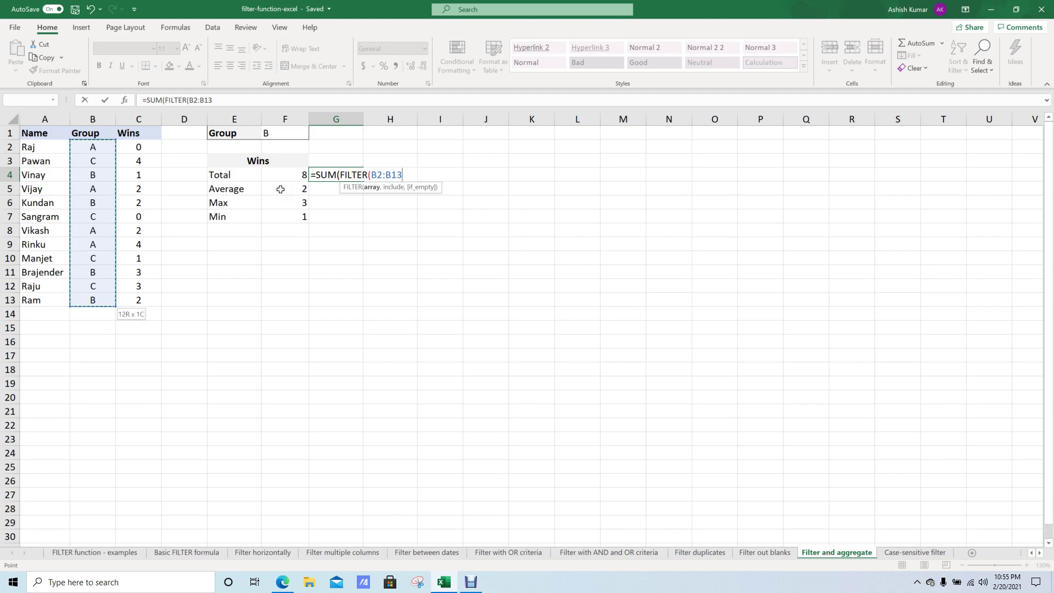
pyautogui.write(',')
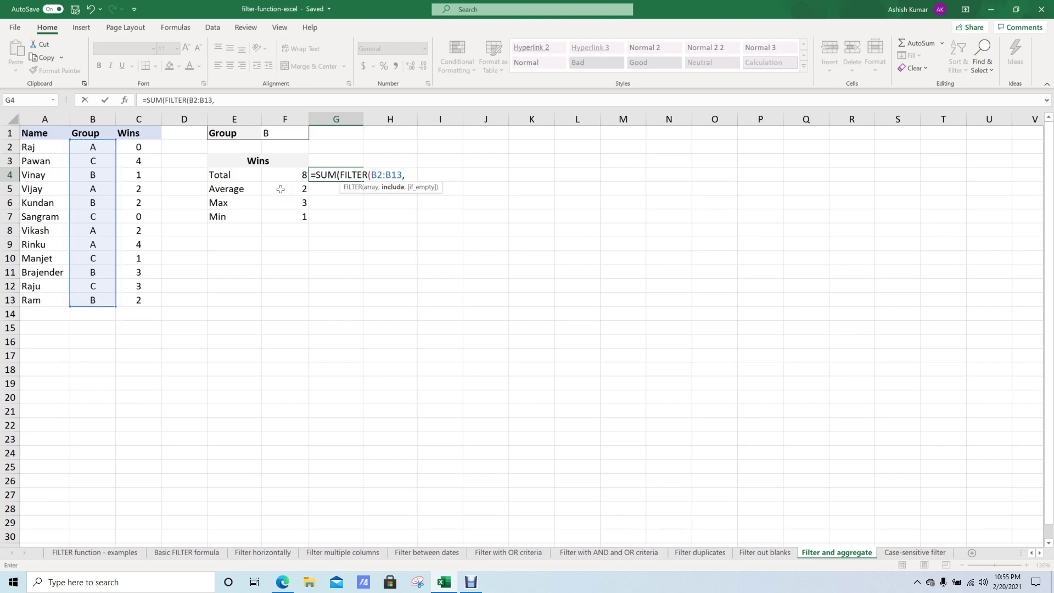
pyautogui.press('Up')
pyautogui.press('Up')
pyautogui.press('Escape')
# Start a SUM formula in G4 with a nested FILTER that uses the Wins range C2:C13 as its array.
pyautogui.write('=')
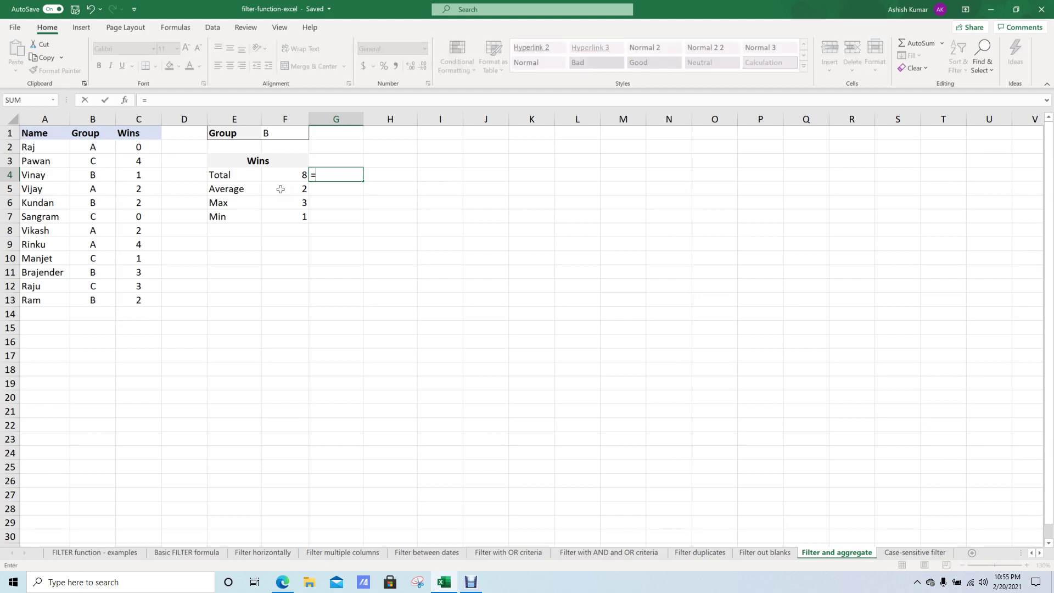
pyautogui.write('sum')
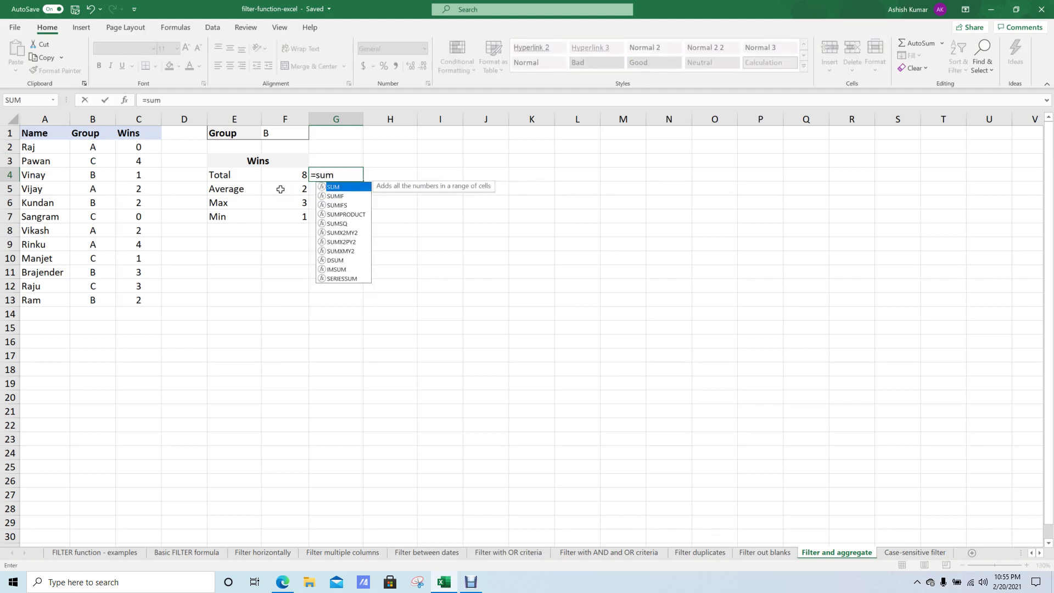
pyautogui.press('Down')
pyautogui.press('Up')
pyautogui.press('Tab')
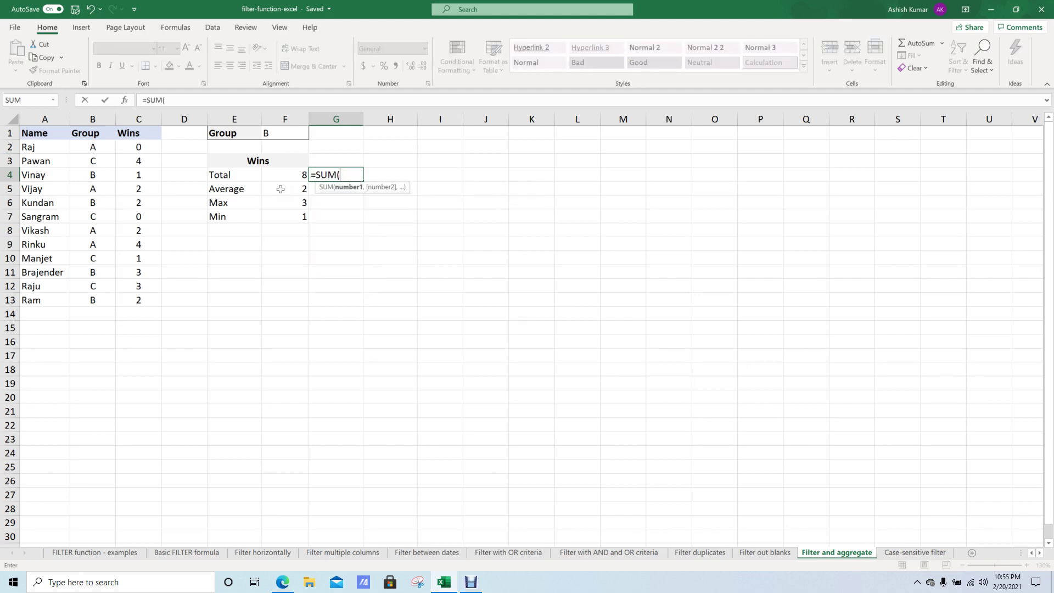
pyautogui.write('filter')
pyautogui.press('Tab')
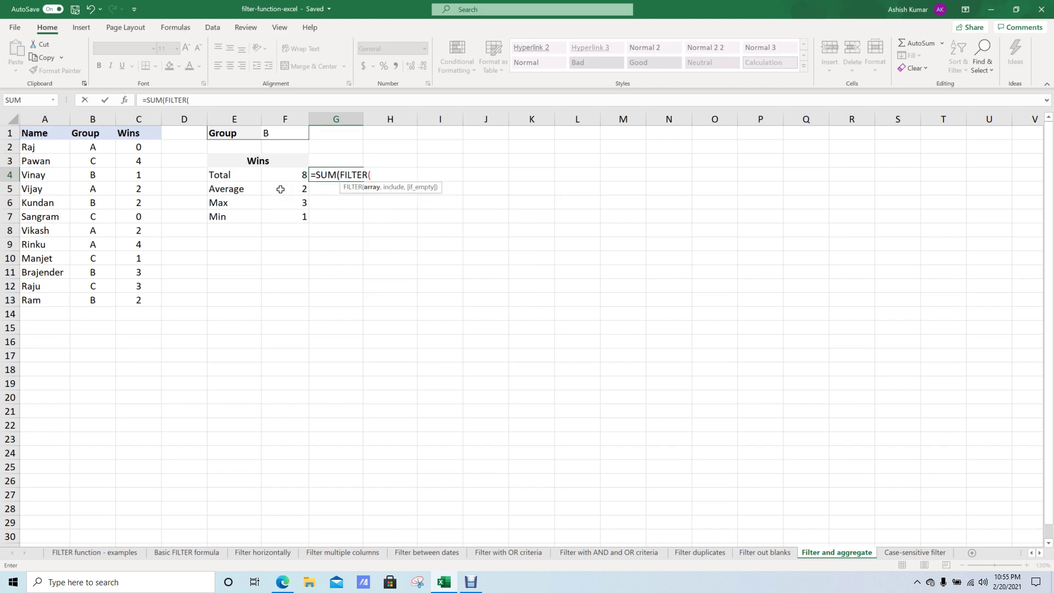
pyautogui.press('Left')
pyautogui.press('Left')
pyautogui.press('Left')
pyautogui.press('Left')
pyautogui.press('Left')
pyautogui.press('Up')
pyautogui.press('Up')
pyautogui.press('Right')
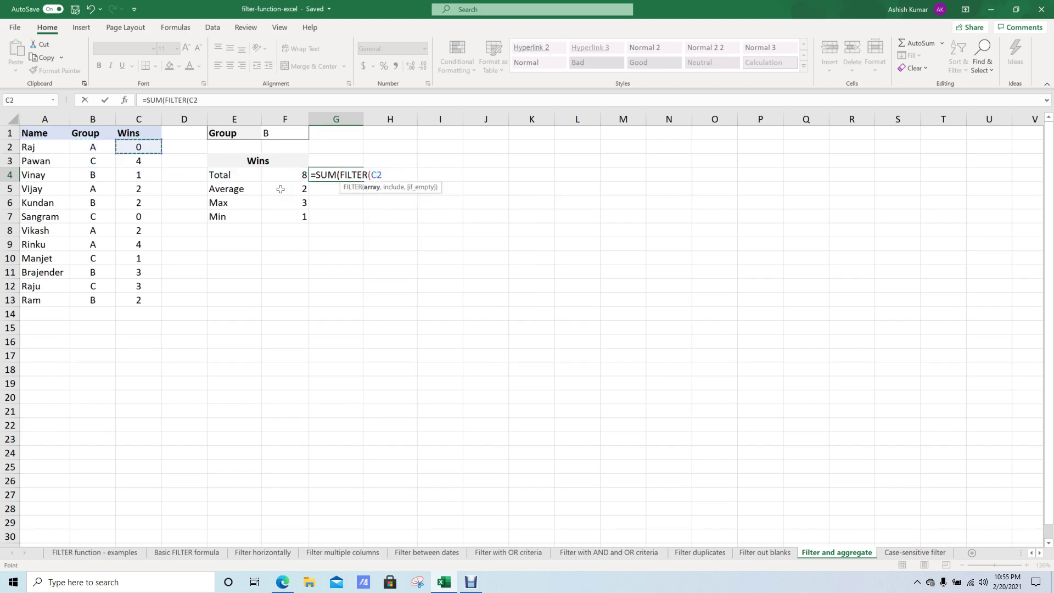
pyautogui.hotkey('ctrl', 'shift', 'Down')
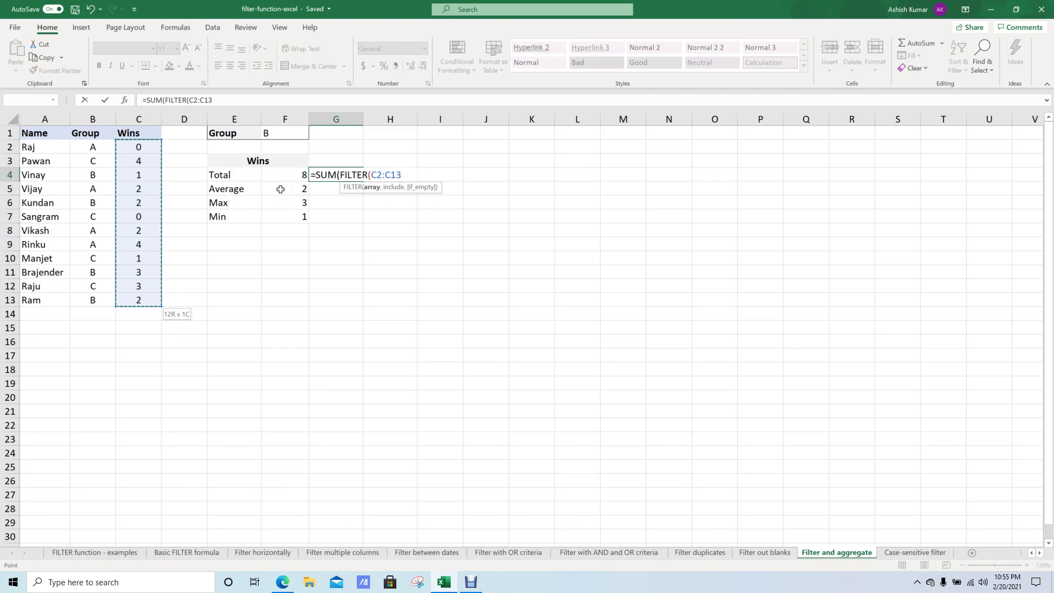
# Complete the G4 formula with the condition B2:B13=F1, close both functions and enter it.
pyautogui.write(',')
pyautogui.press('Up')
pyautogui.press('Up')
pyautogui.press('Up')
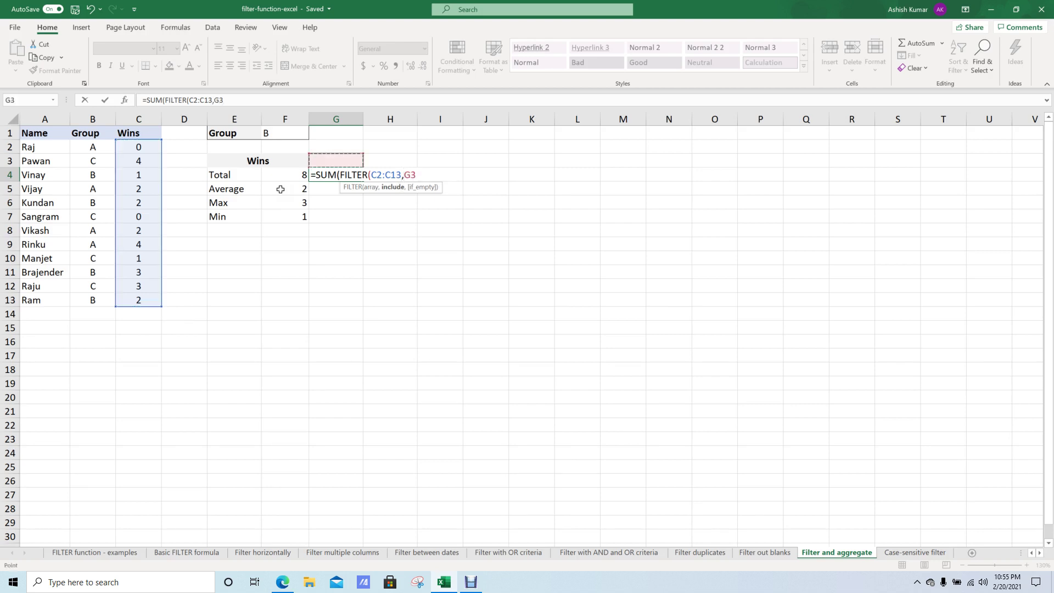
pyautogui.press('Left')
pyautogui.press('Left')
pyautogui.press('Left')
pyautogui.press('Left')
pyautogui.press('Down')
pyautogui.press('Left')
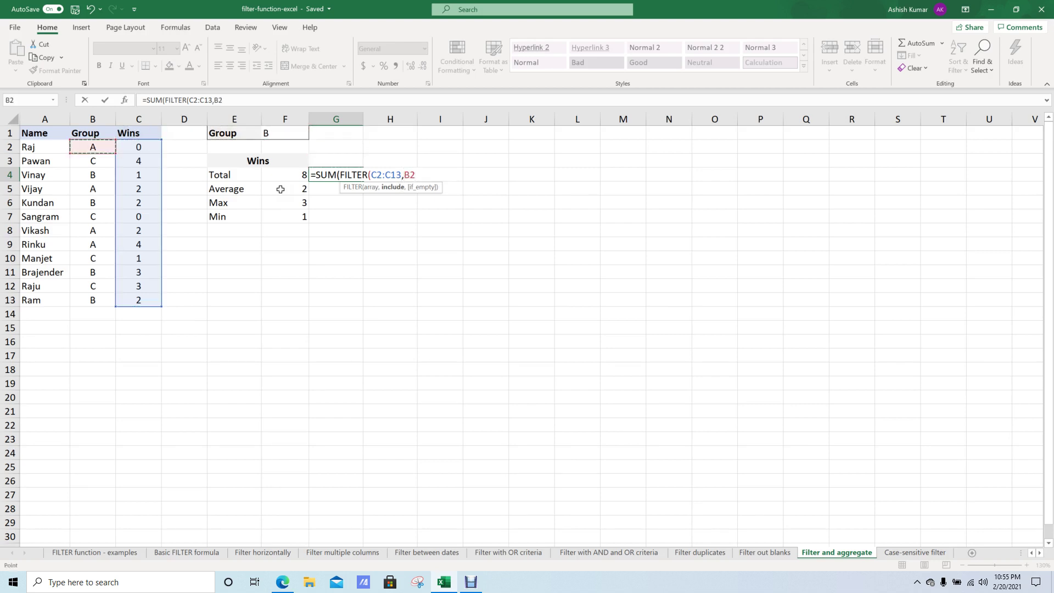
pyautogui.hotkey('ctrl', 'shift', 'Down')
pyautogui.write('=')
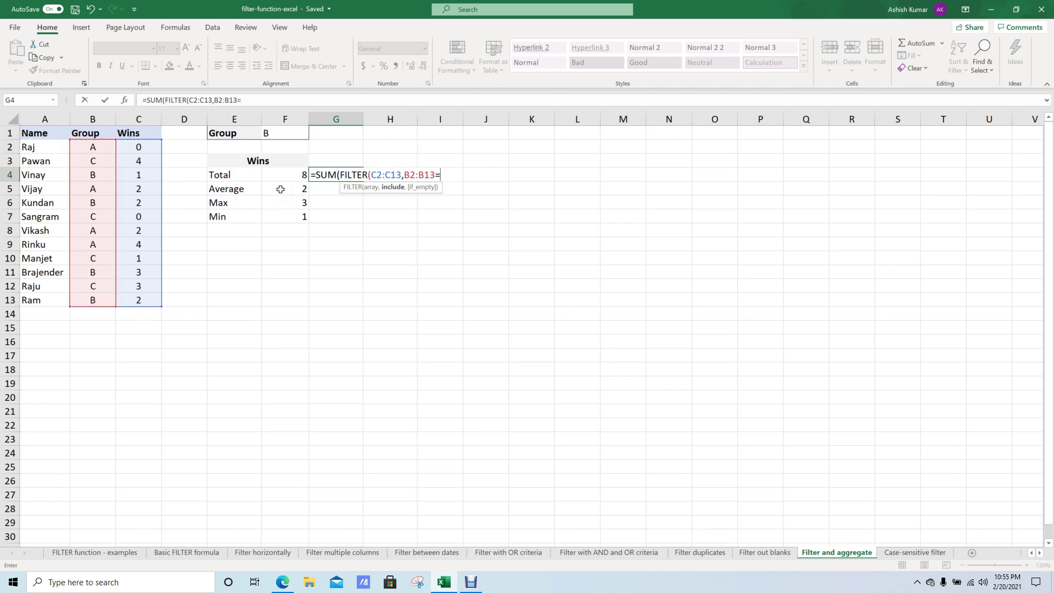
pyautogui.press('Up')
pyautogui.press('Up')
pyautogui.press('Up')
pyautogui.press('Left')
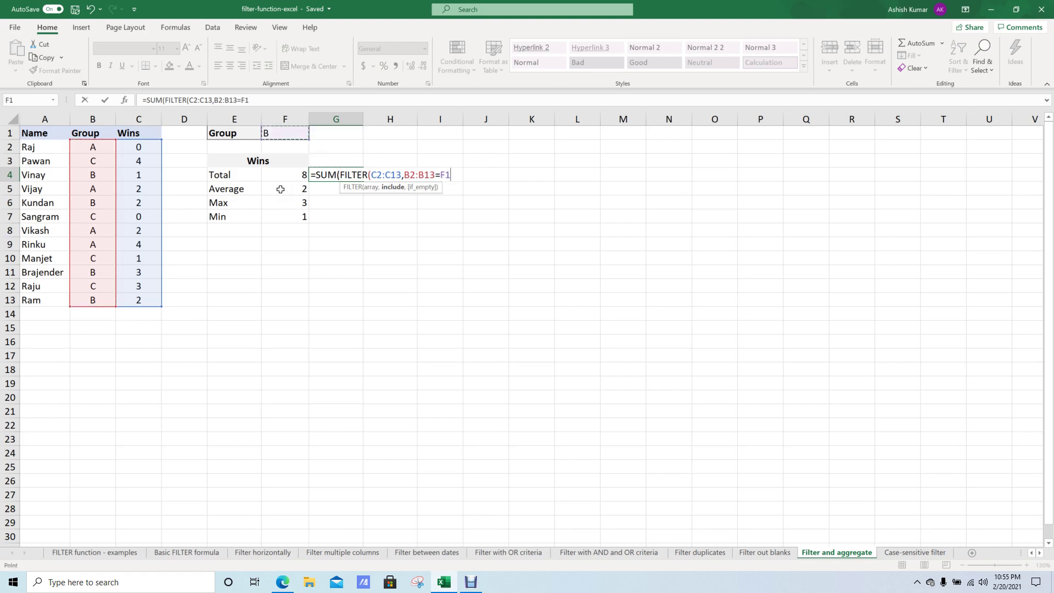
pyautogui.write(')')
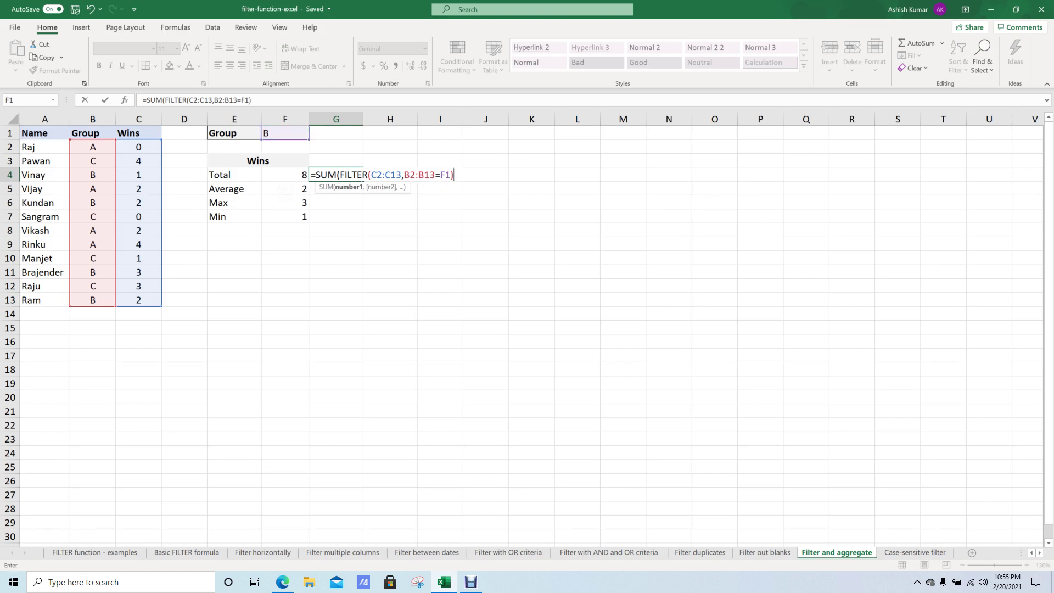
pyautogui.write(')')
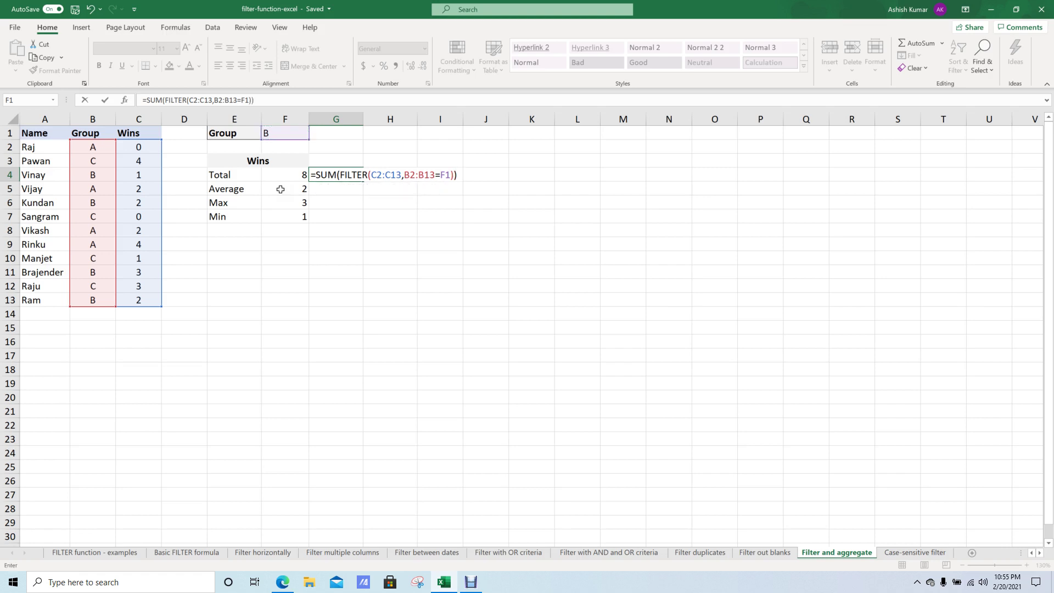
pyautogui.hotkey('ctrl', 'Return')
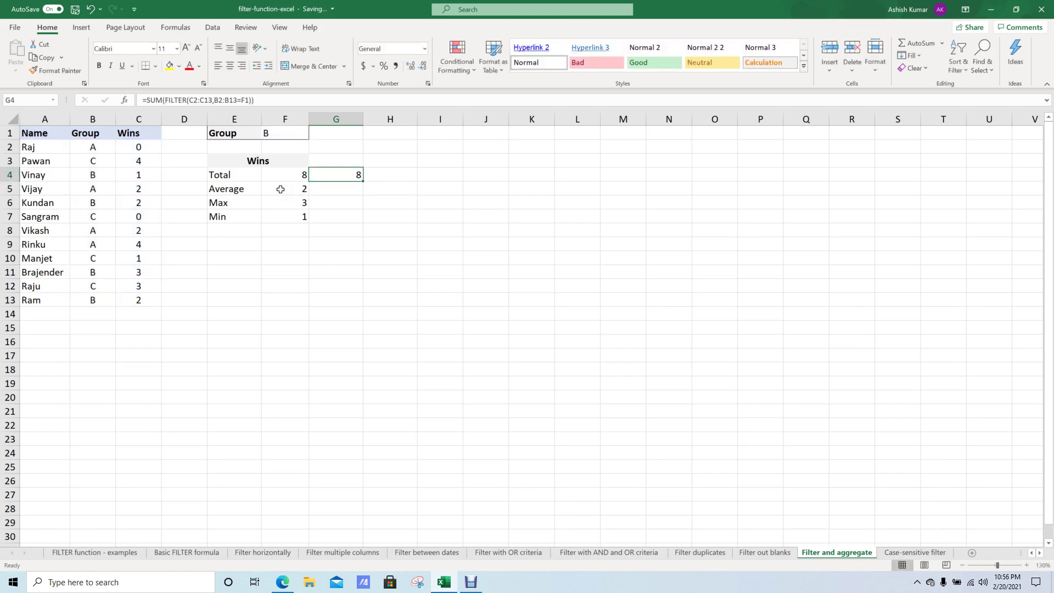
# Turn on column filters for the Name, Group and Wins table starting at A1.
pyautogui.hotkey('ctrl', 'Left')
pyautogui.hotkey('ctrl', 'Left')
pyautogui.hotkey('ctrl', 'Left')
pyautogui.hotkey('ctrl', 'Up')
pyautogui.hotkey('ctrl', 'shift', 'l')
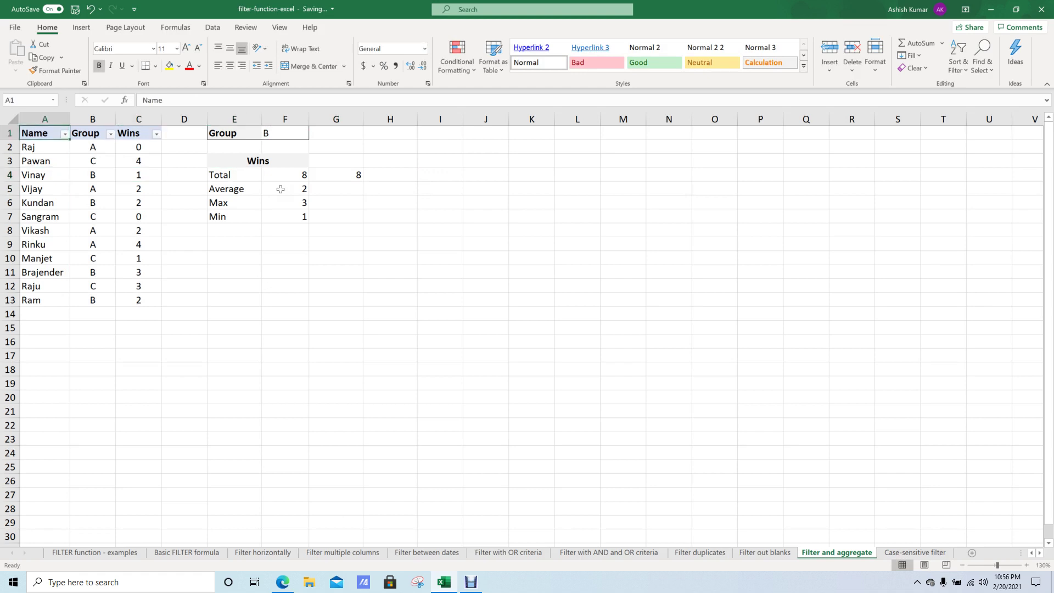
# Filter the Group column to show only B and select the visible Wins values.
pyautogui.press('Right')
pyautogui.hotkey('alt', 'Down')
pyautogui.press('Down')
pyautogui.press('Down')
pyautogui.press('Down')
pyautogui.press('Down')
pyautogui.press('Down')
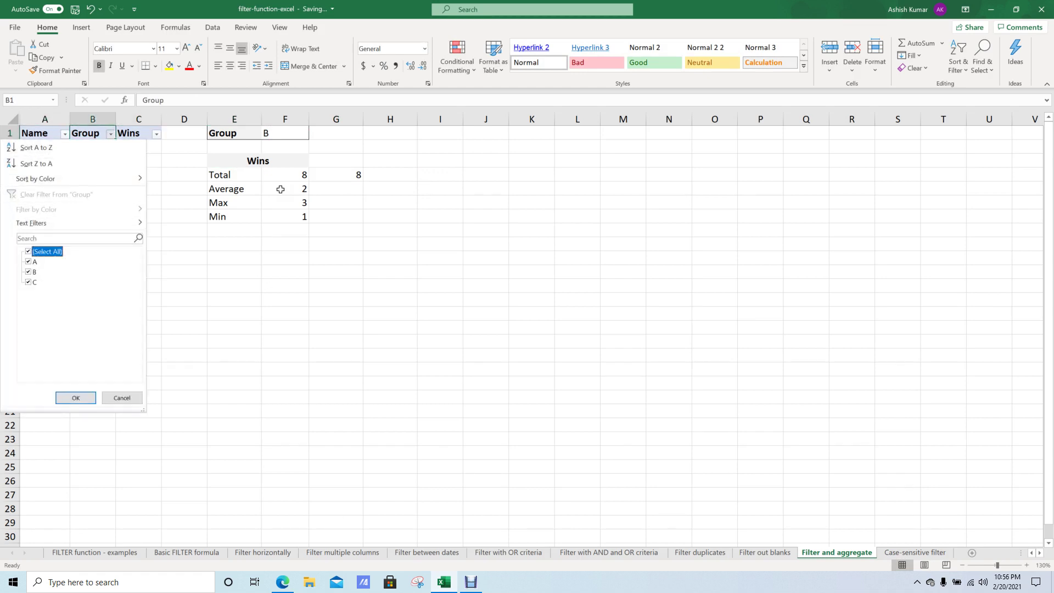
pyautogui.press('space')
pyautogui.press('Down')
pyautogui.press('Down')
pyautogui.press('space')
pyautogui.press('Return')
pyautogui.press('Right')
pyautogui.press('Down')
pyautogui.hotkey('ctrl', 'shift', 'Down')
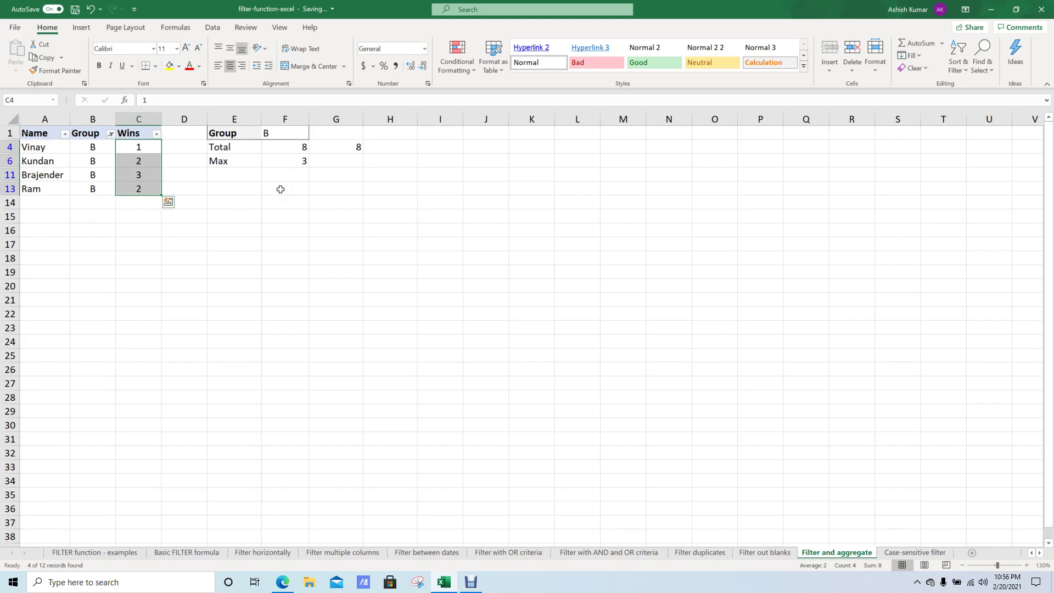
# Clear the filter from the Group column.
pyautogui.hotkey('ctrl', 'Up')
pyautogui.press('Left')
pyautogui.press('Left')
pyautogui.hotkey('alt', 'Down')
pyautogui.press('Escape')
pyautogui.press('Right')
pyautogui.hotkey('alt', 'Down')
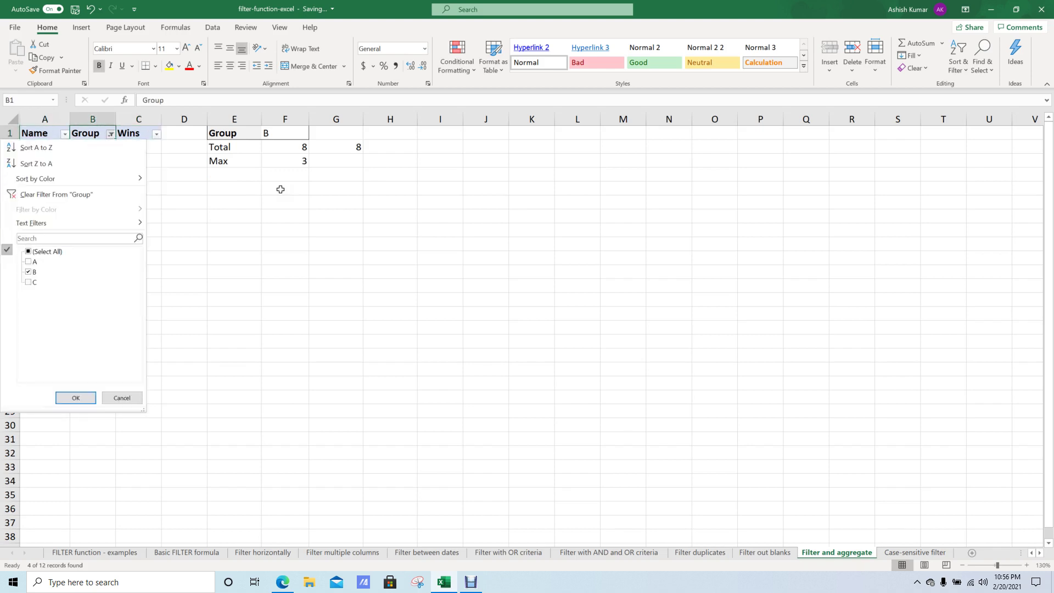
pyautogui.press('c')
# Examine the Total, Average and Max results for the group's wins in F4:F6.
pyautogui.press('Right')
pyautogui.press('Right')
pyautogui.press('Right')
pyautogui.press('Down')
pyautogui.press('Down')
pyautogui.press('Down')
pyautogui.press('Down')
pyautogui.press('Right')
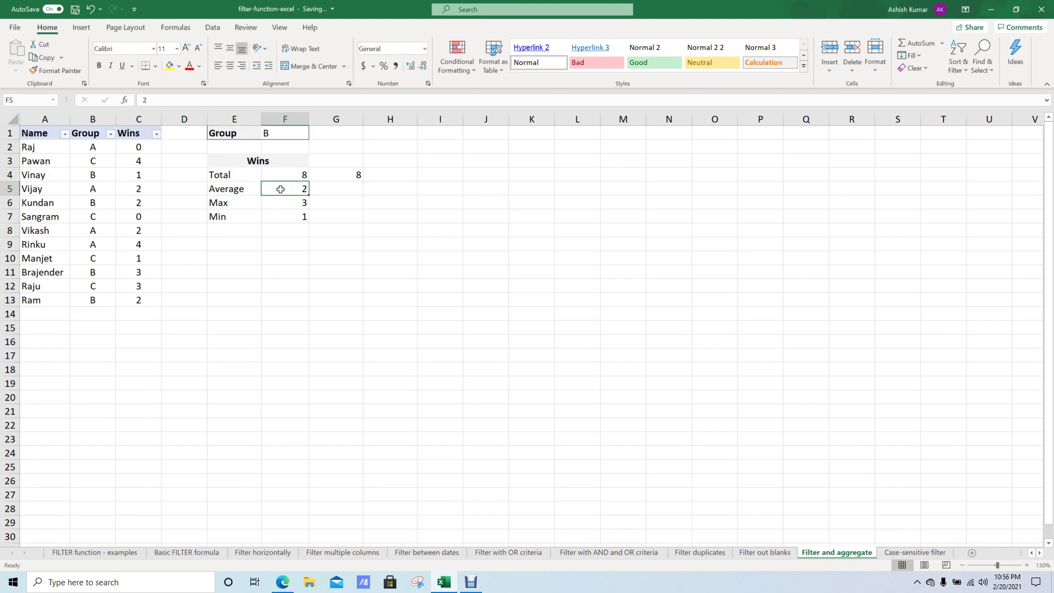
pyautogui.press('Down')
pyautogui.press('Up')
pyautogui.press('Up')
pyautogui.press('Down')
pyautogui.press('Down')
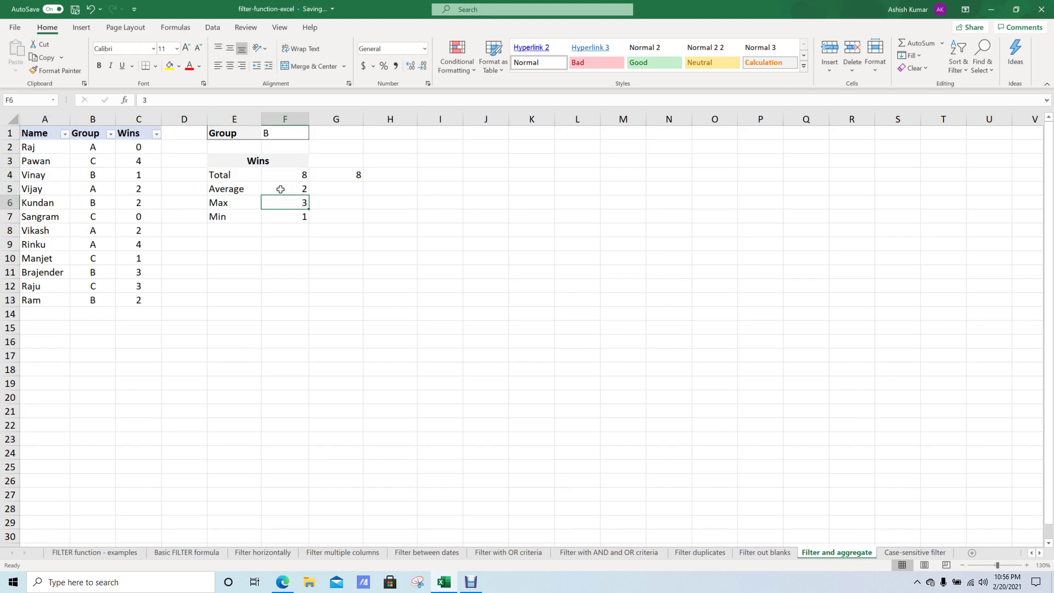
# Evaluate the FILTER part inside the G4 formula to inspect its array, and leave the cell without saving.
pyautogui.press('Up')
pyautogui.press('Up')
pyautogui.press('Right')
pyautogui.press('F2')
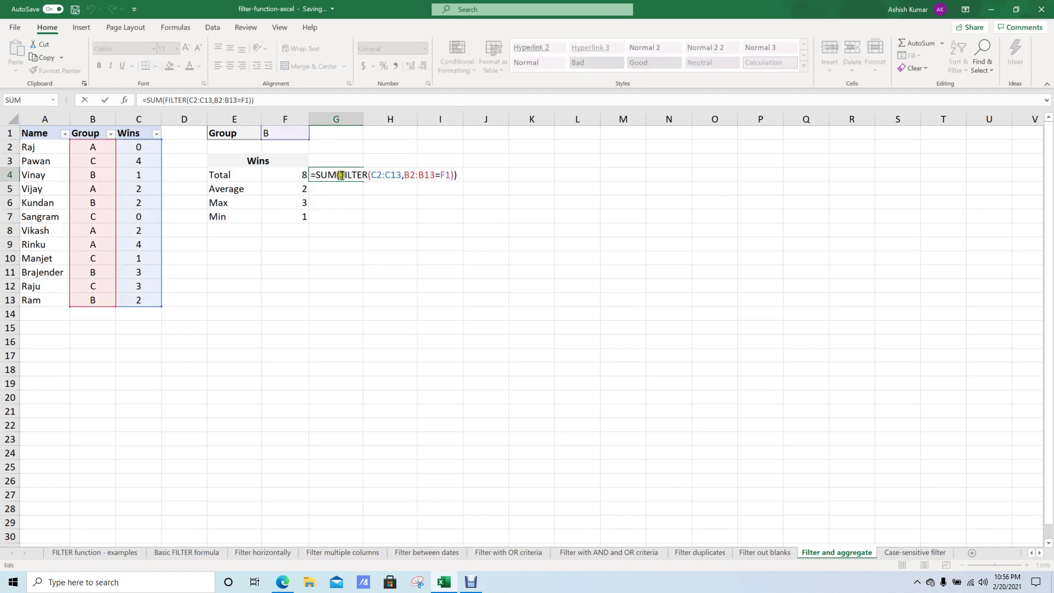
pyautogui.moveTo(339, 175); pyautogui.dragTo(454, 175)
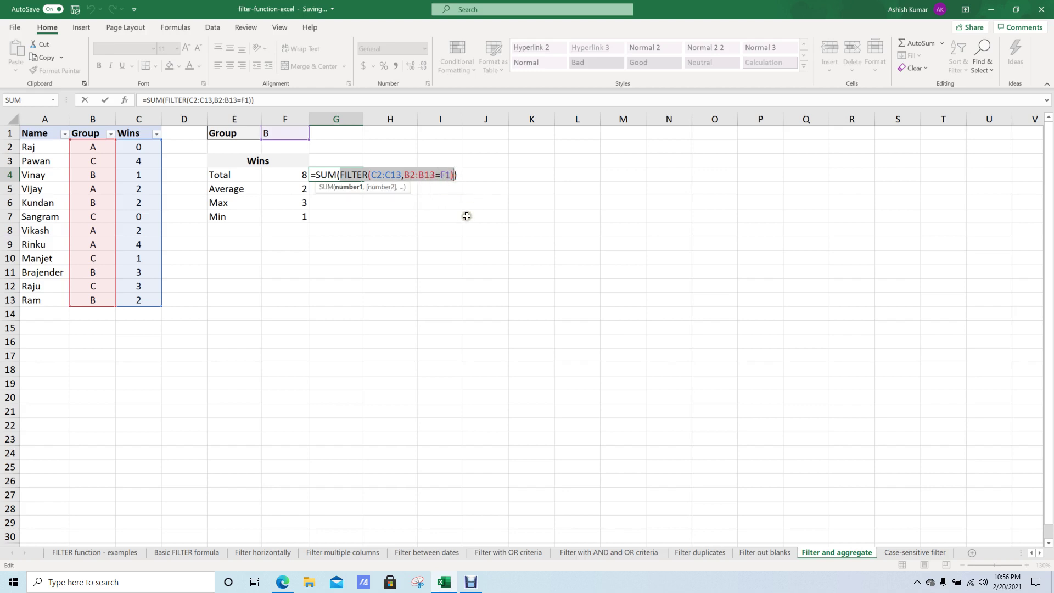
pyautogui.press('F9')
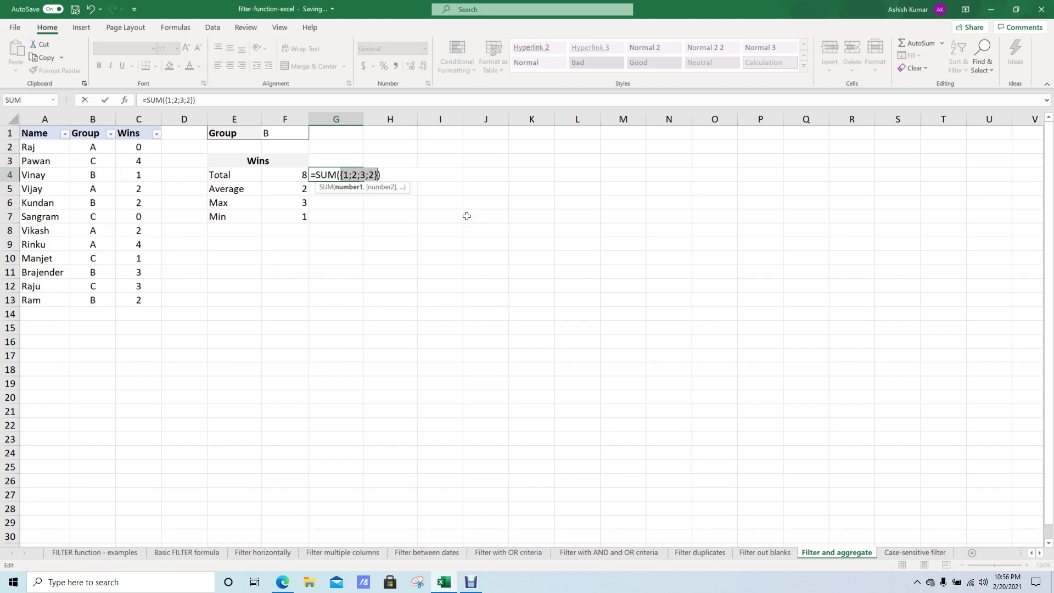
pyautogui.press('Escape')
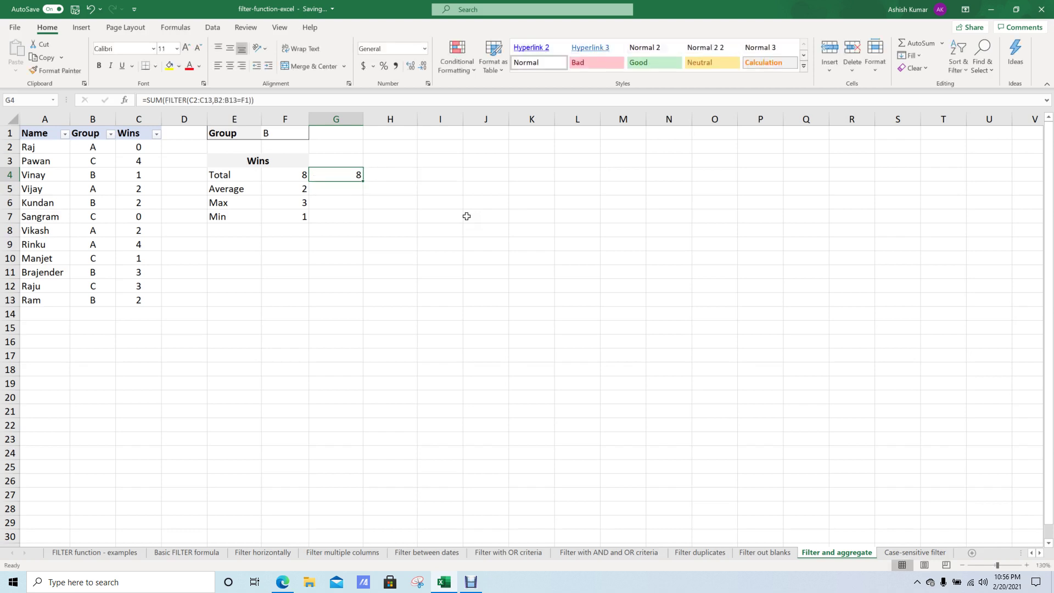
# Evaluate the FILTER part of the G4 formula again, copy its array, and leave the formula as it was.
pyautogui.press('Right')
pyautogui.press('Left')
pyautogui.press('Right')
pyautogui.press('Left')
pyautogui.press('F2')
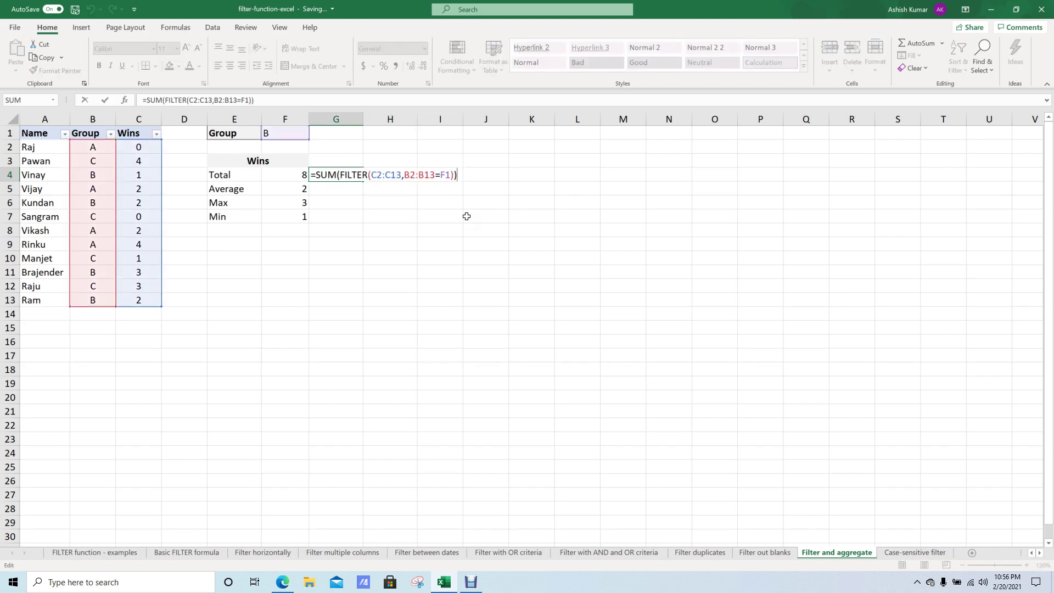
pyautogui.press('Left')
pyautogui.press('Left')
pyautogui.hotkey('shift', 'Left')
pyautogui.hotkey('shift', 'Left')
pyautogui.hotkey('shift', 'Left')
pyautogui.hotkey('shift', 'Left')
pyautogui.hotkey('shift', 'Left')
pyautogui.hotkey('shift', 'Left')
pyautogui.hotkey('shift', 'Left')
pyautogui.hotkey('shift', 'Left')
pyautogui.hotkey('shift', 'Left')
pyautogui.hotkey('shift', 'Left')
pyautogui.hotkey('shift', 'Left')
pyautogui.hotkey('shift', 'Left')
pyautogui.hotkey('shift', 'Left')
pyautogui.hotkey('shift', 'Left')
pyautogui.hotkey('shift', 'Left')
pyautogui.hotkey('shift', 'Left')
pyautogui.hotkey('shift', 'Left')
pyautogui.hotkey('shift', 'Left')
pyautogui.hotkey('shift', 'Left')
pyautogui.hotkey('shift', 'Left')
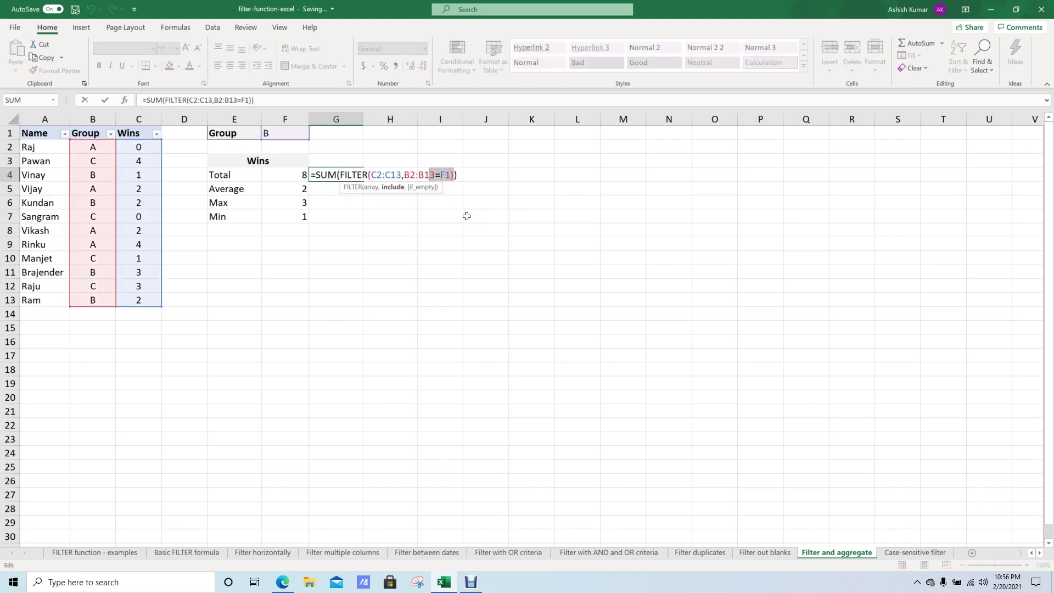
pyautogui.hotkey('shift', 'Left')
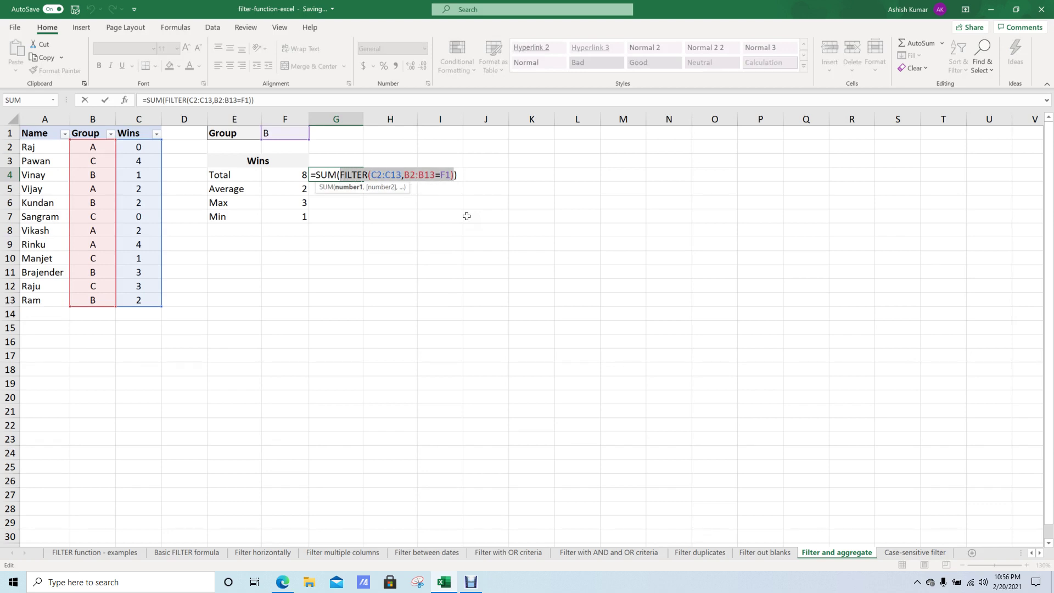
pyautogui.press('F9')
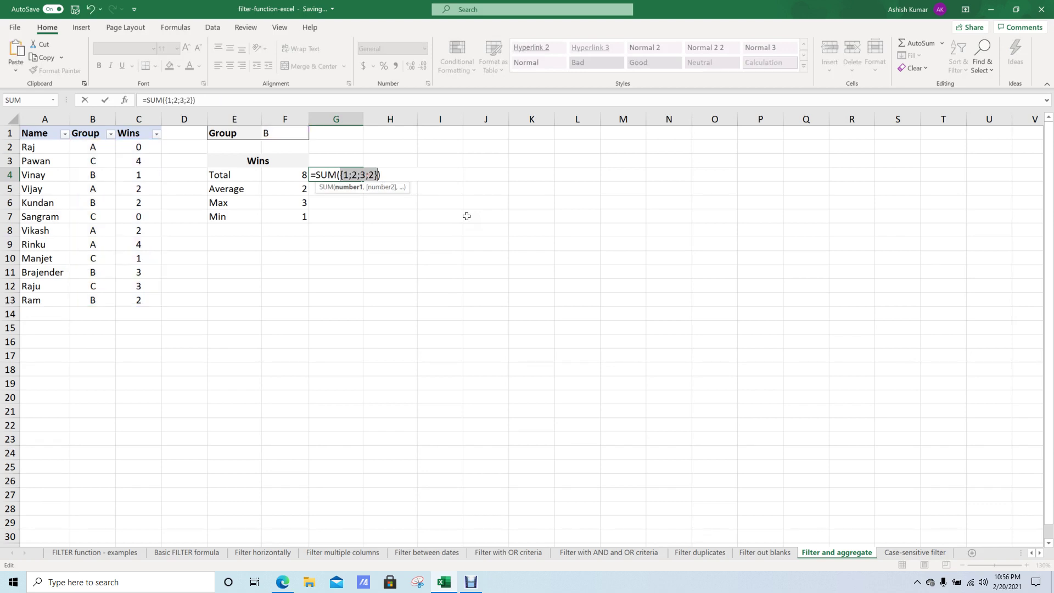
pyautogui.press('Escape')
# Enter the array formula ={1;2;3;2} in J4 and check its first and last cells.
pyautogui.press('Right')
pyautogui.press('Right')
pyautogui.press('Right')
pyautogui.write('=')
pyautogui.write('{1;2;3;2}')
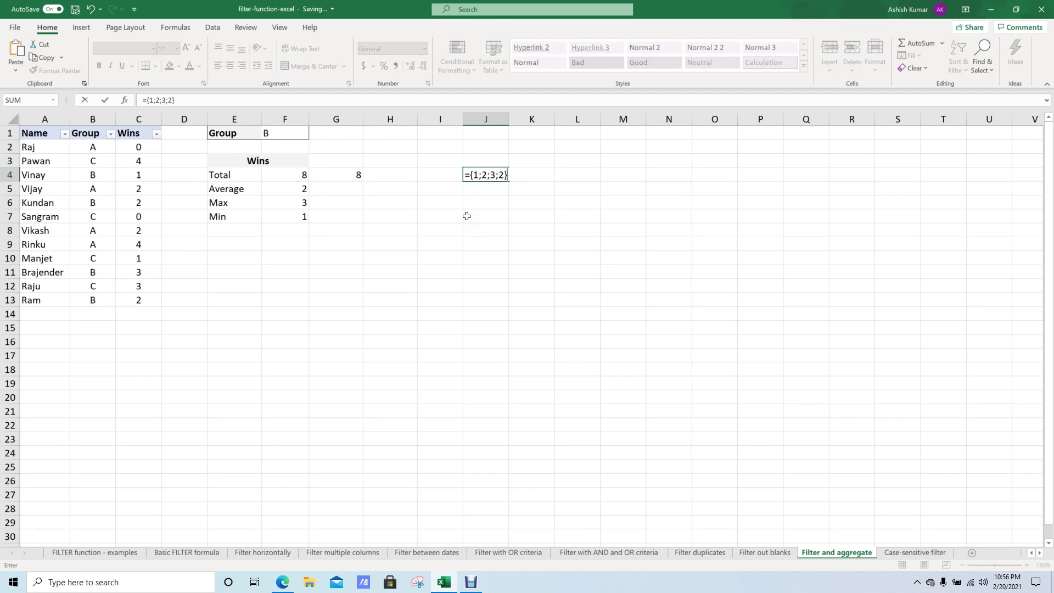
pyautogui.hotkey('ctrl', 'Return')
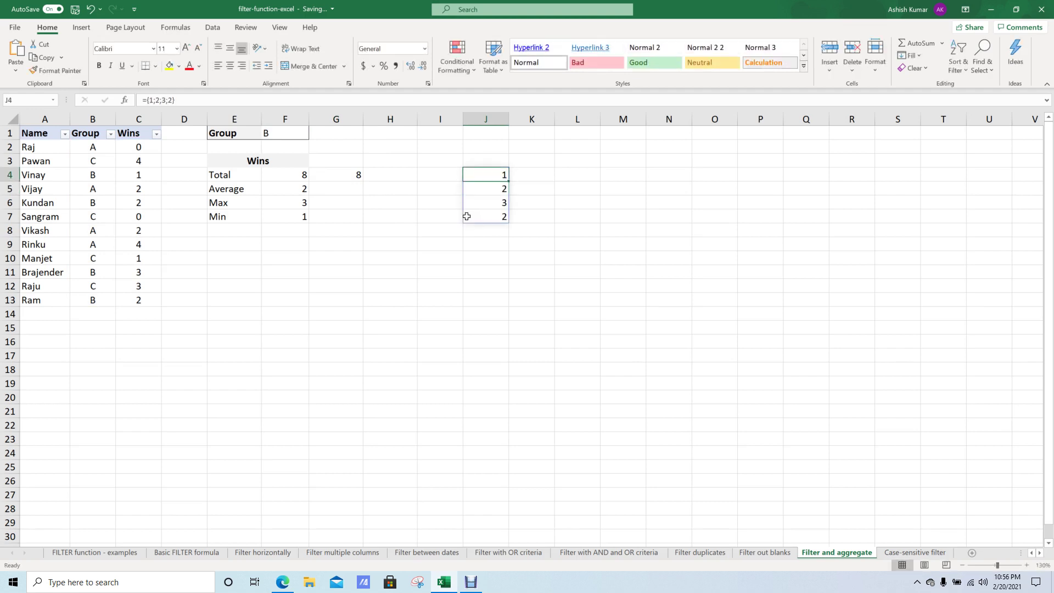
pyautogui.click(500, 218)
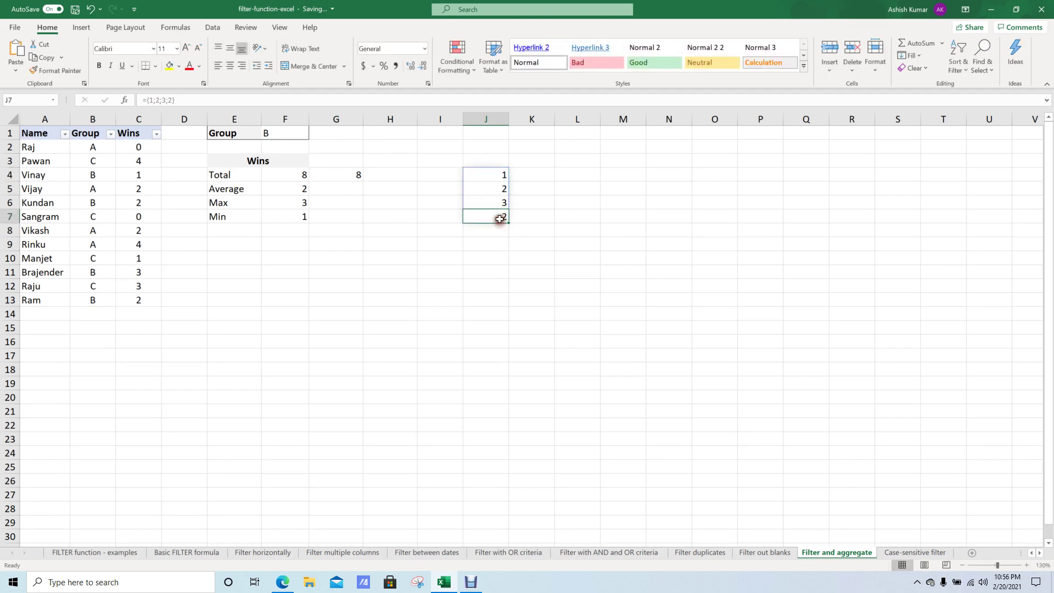
pyautogui.click(489, 175)
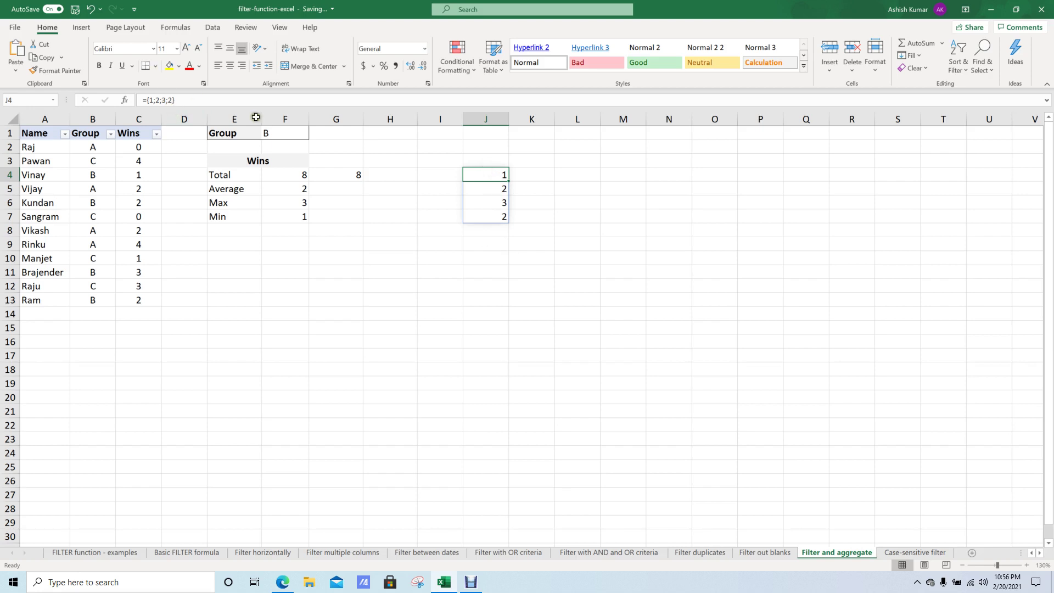
# Start a FILTER formula in K4 with the Wins values C2:C13 as its array.
pyautogui.click(530, 185)
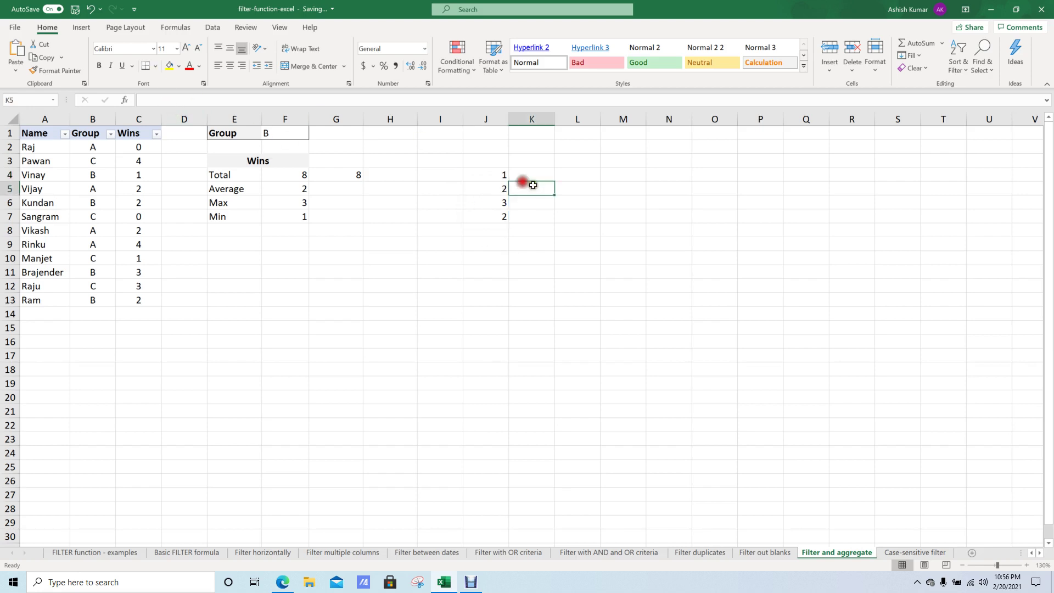
pyautogui.press('Up')
pyautogui.write('=f')
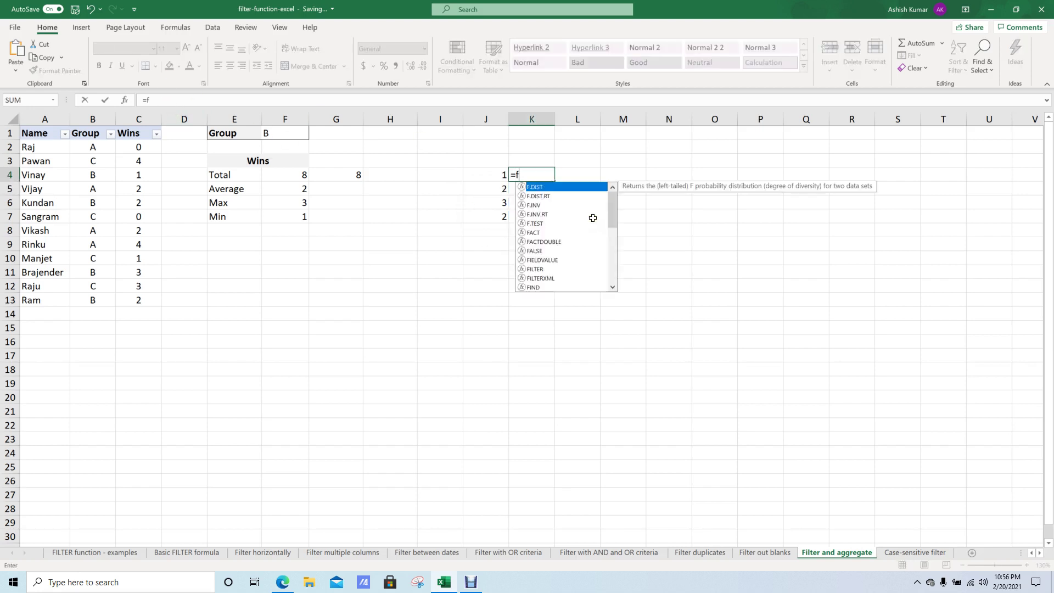
pyautogui.write('i;')
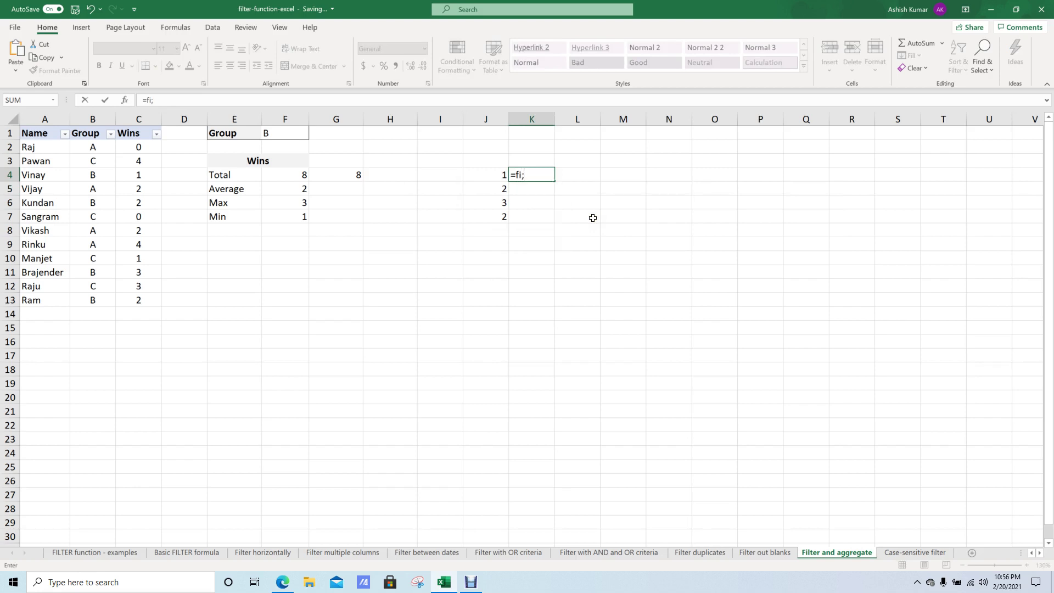
pyautogui.press('BackSpace')
pyautogui.write('l')
pyautogui.press('Tab')
pyautogui.press('Left')
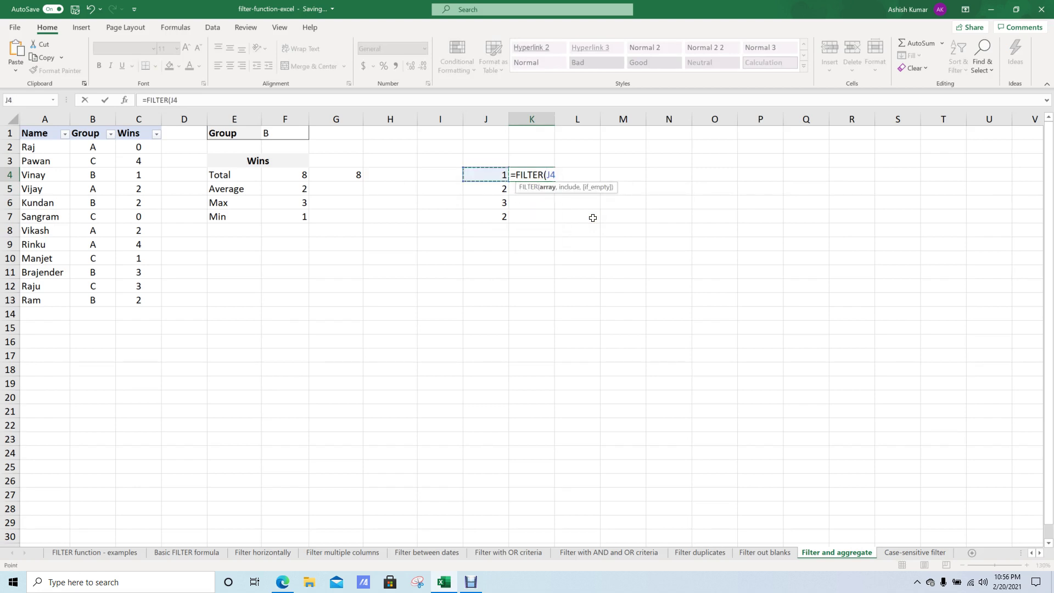
pyautogui.press('Left')
pyautogui.press('Left')
pyautogui.press('Left')
pyautogui.press('Left')
pyautogui.press('Left')
pyautogui.press('Up')
pyautogui.press('Left')
pyautogui.press('Left')
pyautogui.press('Up')
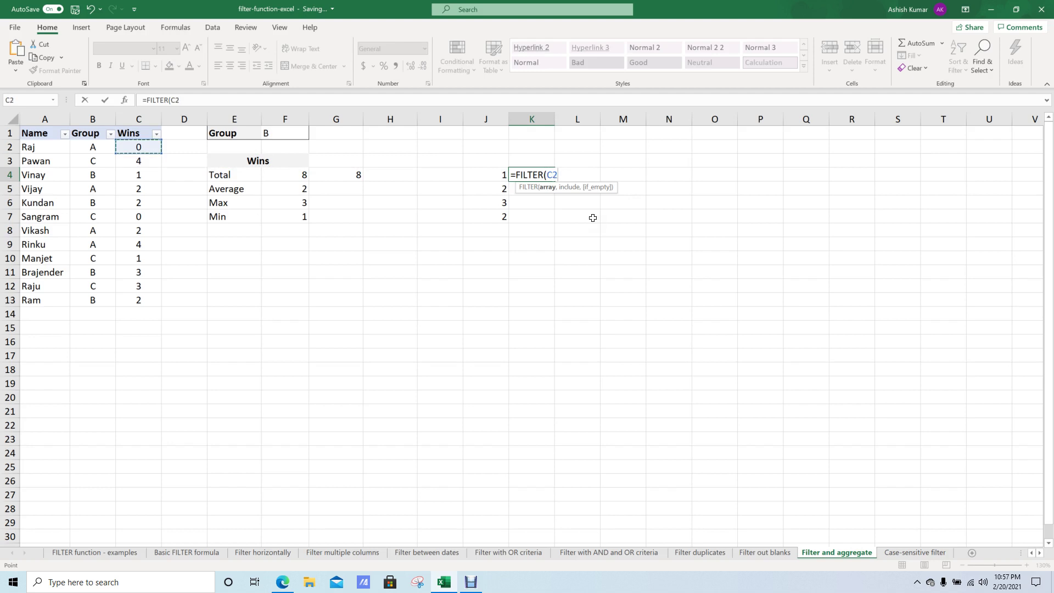
pyautogui.hotkey('ctrl', 'shift', 'Down')
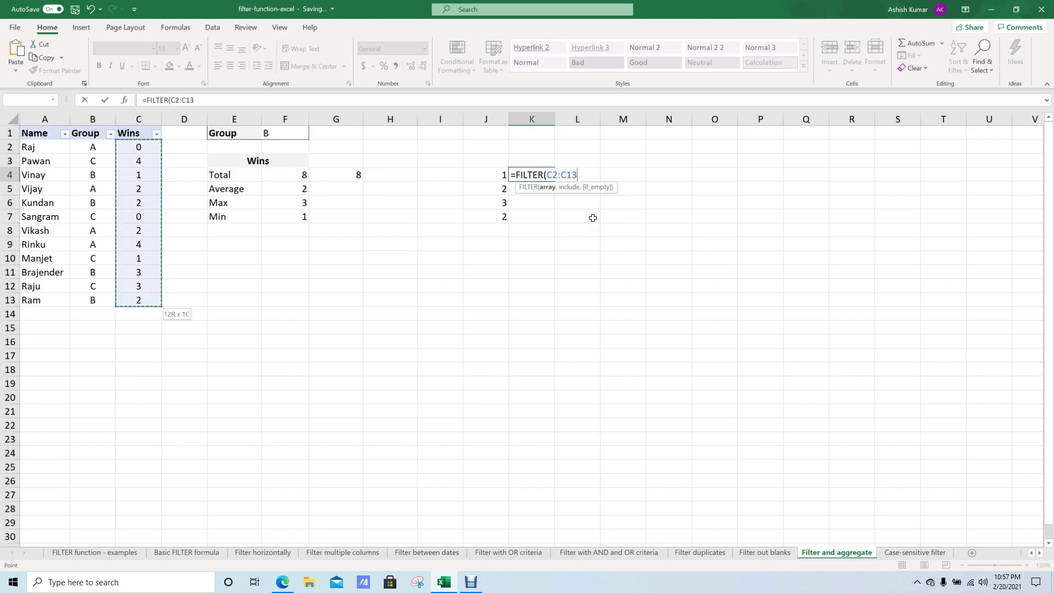
# Add the Group range B2:B13 as the basis of the K4 formula's include argument.
pyautogui.write(',')
pyautogui.press('Up')
pyautogui.press('Up')
pyautogui.press('Left')
pyautogui.press('Left')
pyautogui.press('Left')
pyautogui.press('Left')
pyautogui.press('Left')
pyautogui.press('Left')
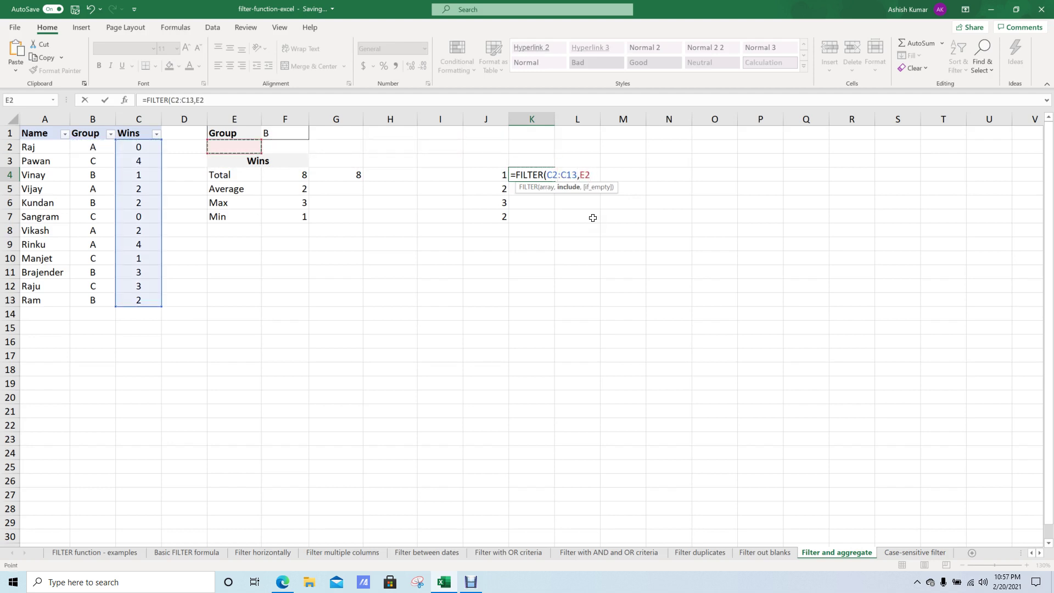
pyautogui.press('Left')
pyautogui.press('Left')
pyautogui.press('Left')
pyautogui.hotkey('ctrl', 'shift', 'Down')
# Match the Group range to the group in F1 and enter the K4 formula =FILTER(C2:C13,B2:B13=F1).
pyautogui.write('=')
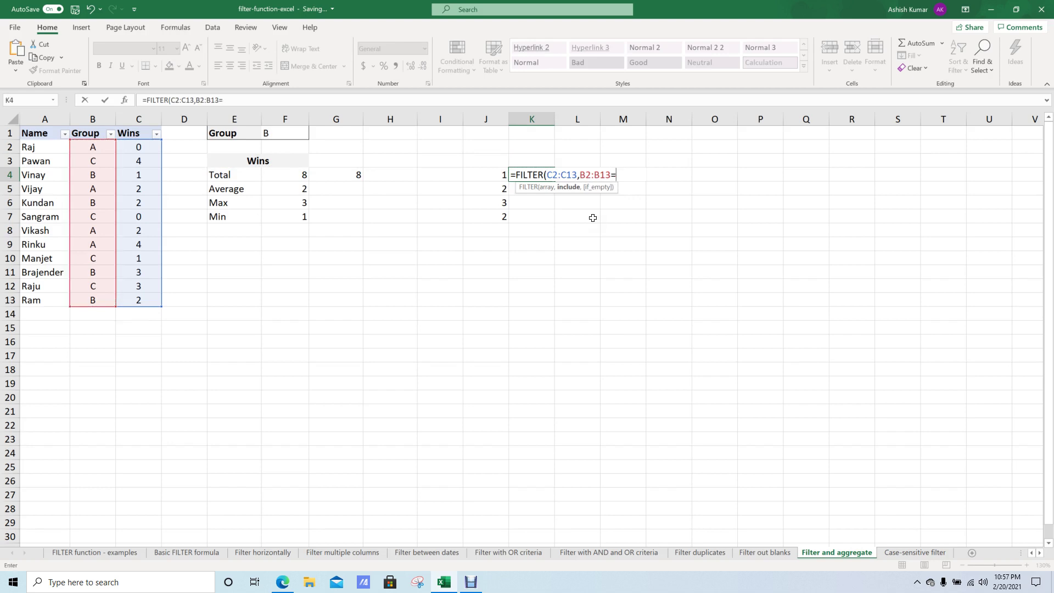
pyautogui.press('Up')
pyautogui.press('Up')
pyautogui.press('Up')
pyautogui.press('Left')
pyautogui.press('Left')
pyautogui.press('Left')
pyautogui.press('Left')
pyautogui.press('Left')
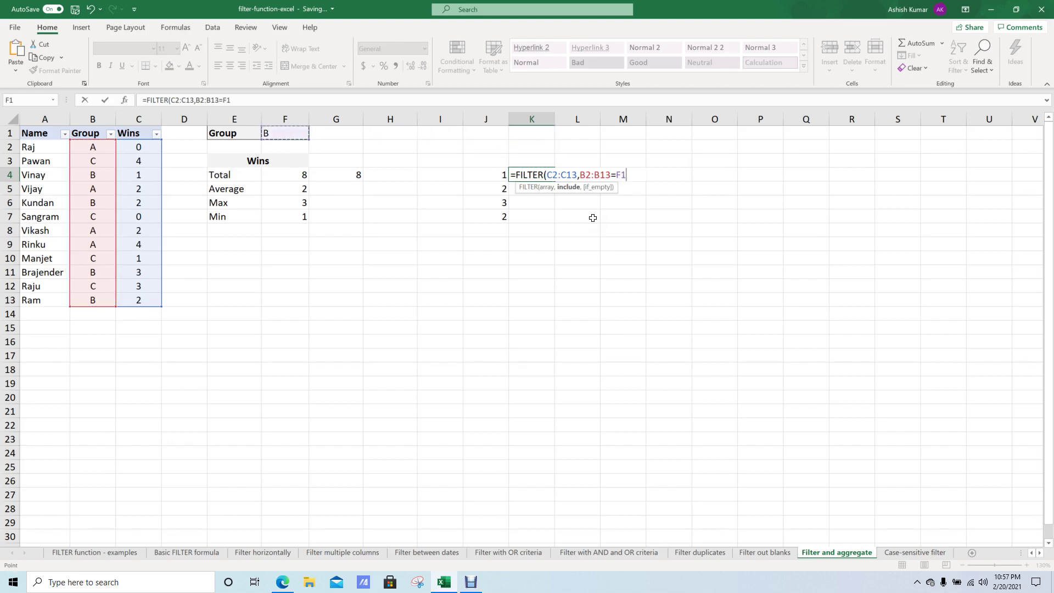
pyautogui.write(')')
pyautogui.press('Return')
pyautogui.press('Up')
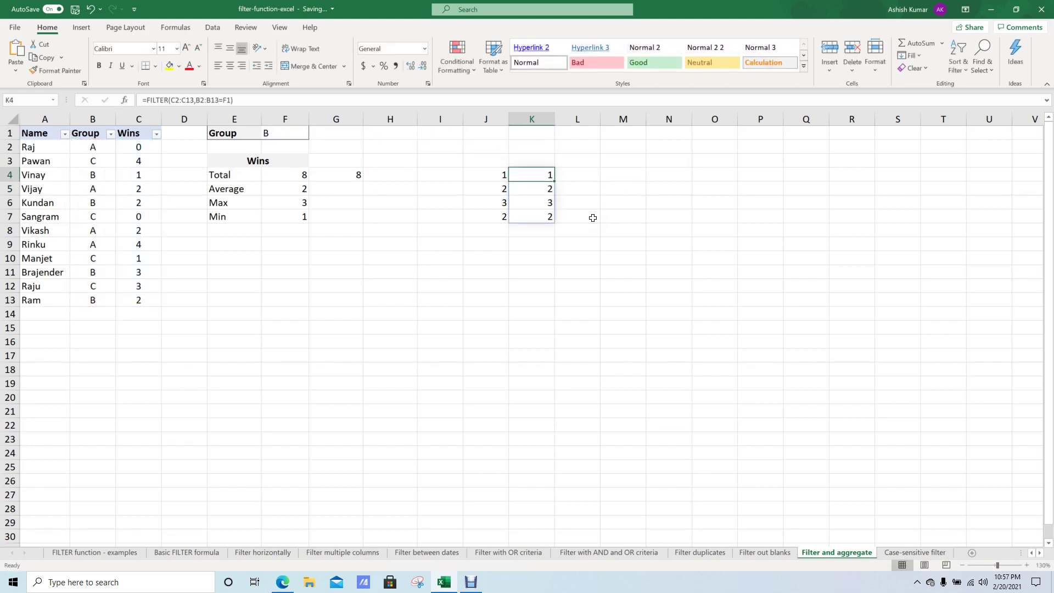
# Total the spilled wins in K8 with =SUM(K4#).
pyautogui.click(546, 233)
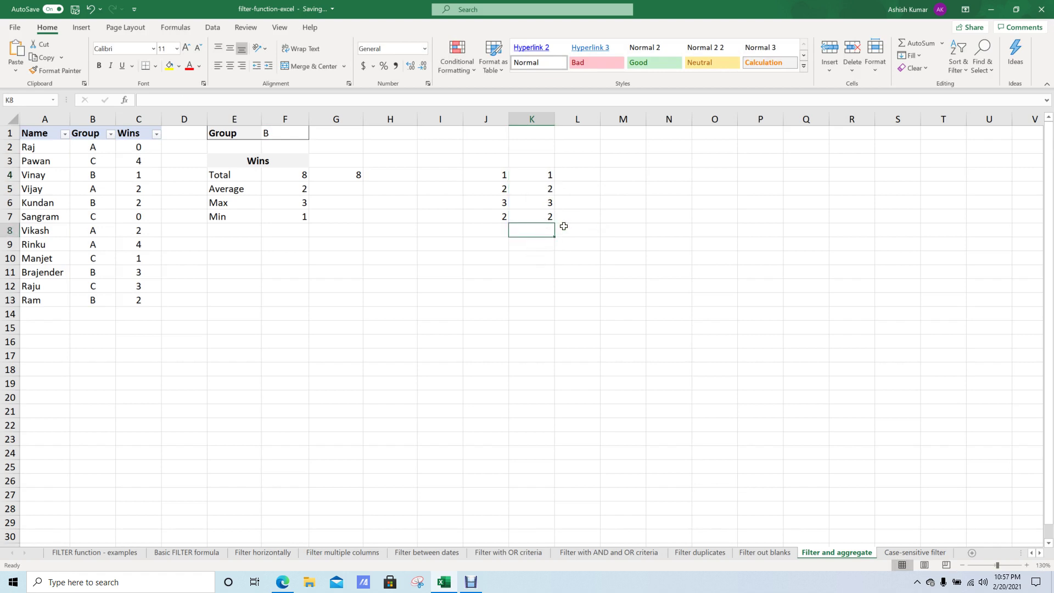
pyautogui.hotkey('alt', '=')
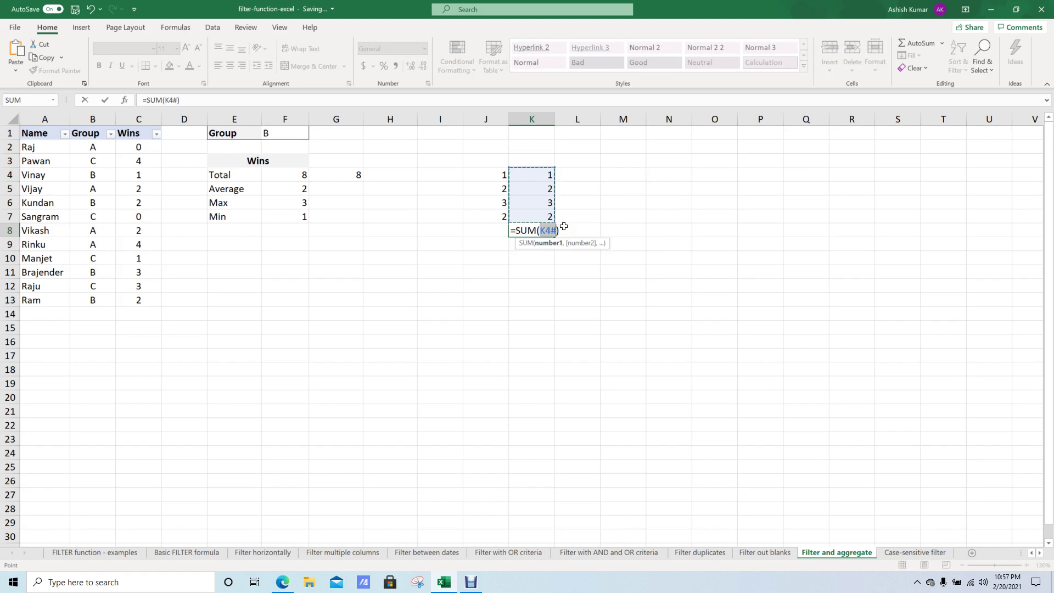
pyautogui.hotkey('ctrl', 'Return')
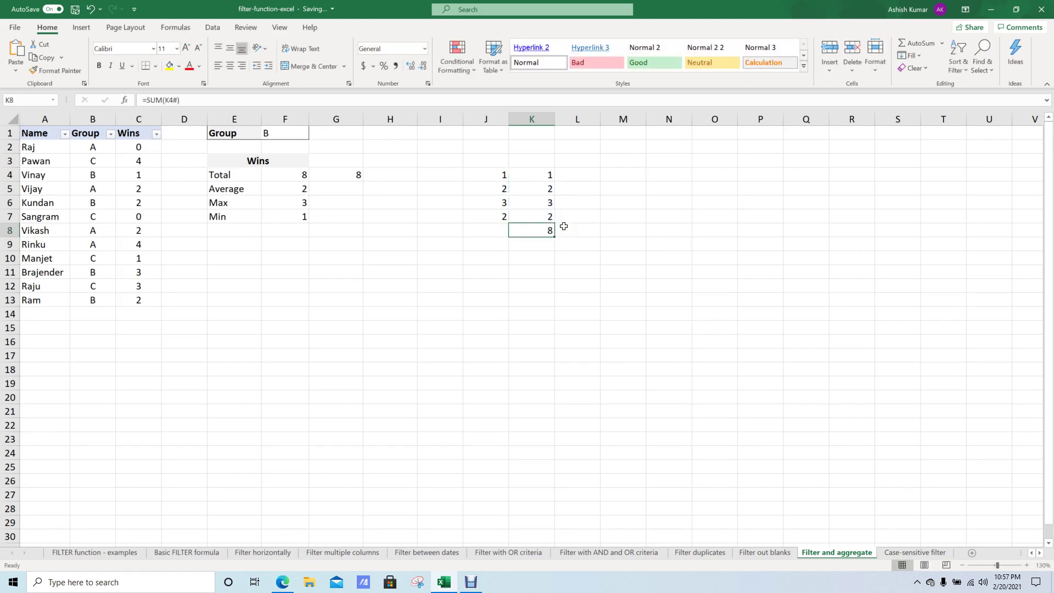
# Examine the spilled FILTER results in K4:K7 and the range that the SUM formula in K8 refers to.
pyautogui.press('Up')
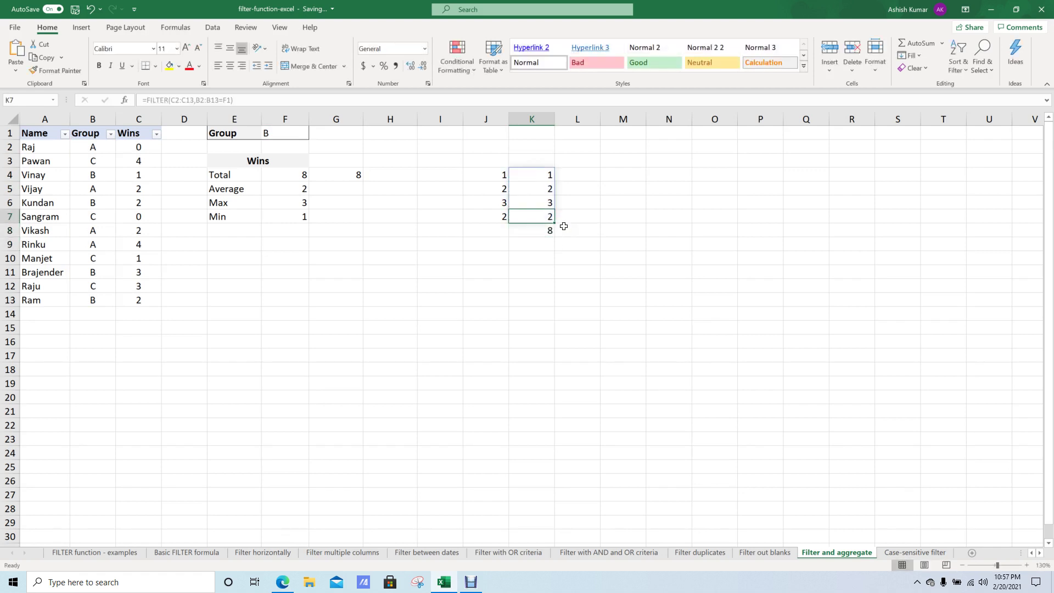
pyautogui.press('Up')
pyautogui.press('Up')
pyautogui.press('Down')
pyautogui.press('Down')
pyautogui.press('Down')
pyautogui.press('Up')
pyautogui.press('Down')
pyautogui.press('F2')
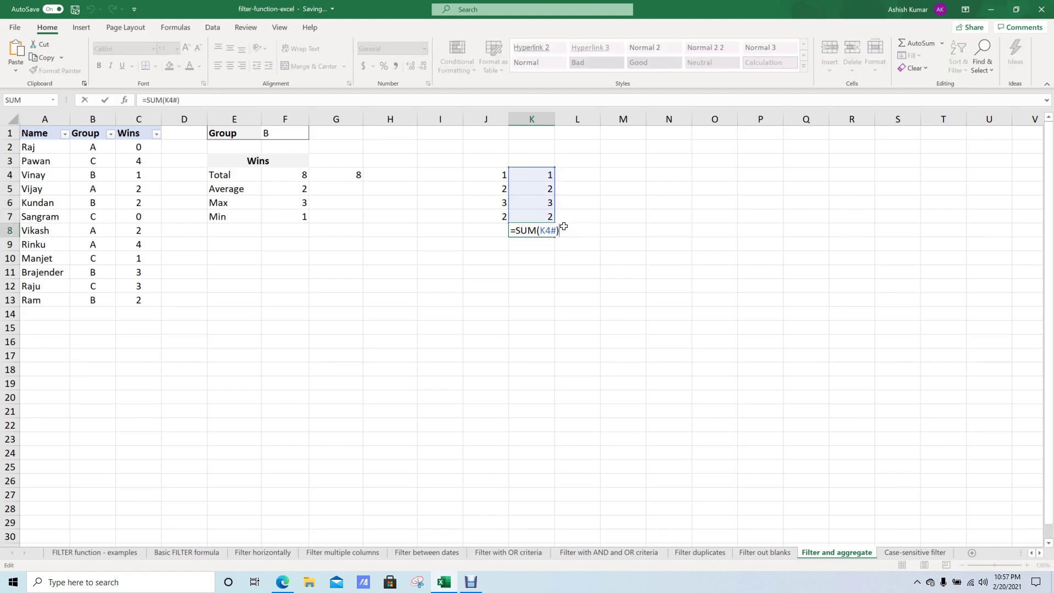
pyautogui.press('Escape')
# Compare the arrays in columns J and K with the combined SUM and FILTER formula in G4.
pyautogui.press('Up')
pyautogui.press('Up')
pyautogui.press('Up')
pyautogui.press('Left')
pyautogui.press('Up')
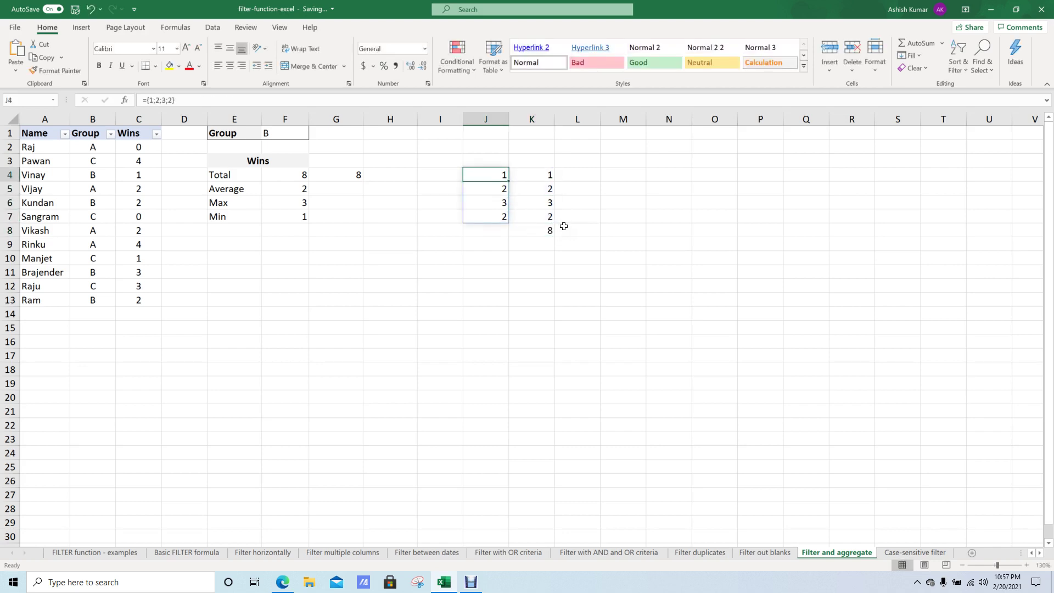
pyautogui.press('Right')
pyautogui.hotkey('ctrl', 'space')
pyautogui.hotkey('shift', 'Left')
pyautogui.press('Left')
pyautogui.press('Left')
pyautogui.press('Left')
pyautogui.press('Left')
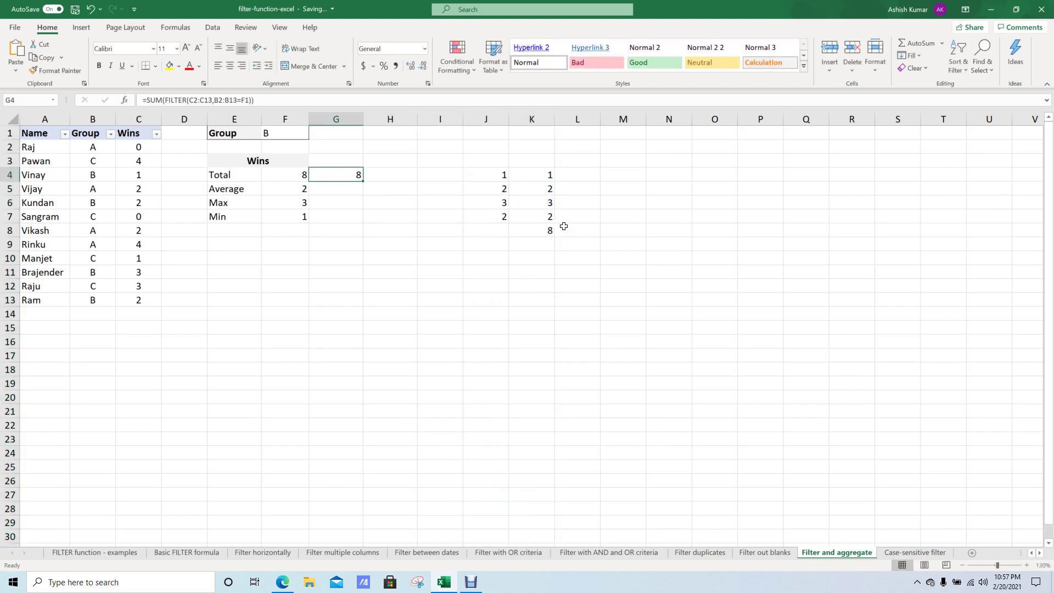
pyautogui.press('Down')
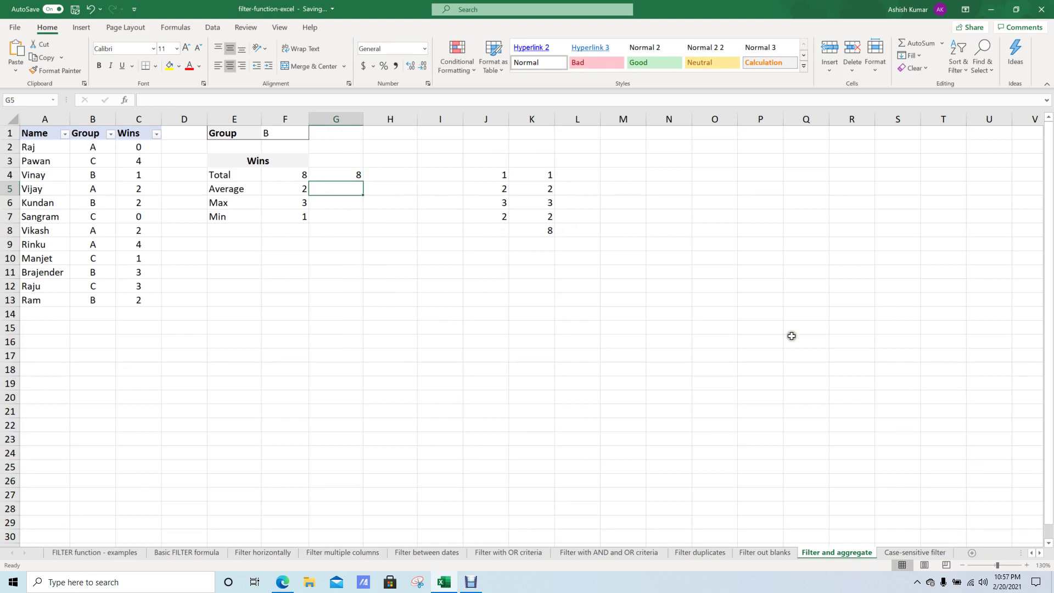
# Open the Case-sensitive filter sheet and examine its filtered table and the group criterion.
pyautogui.click(898, 552)
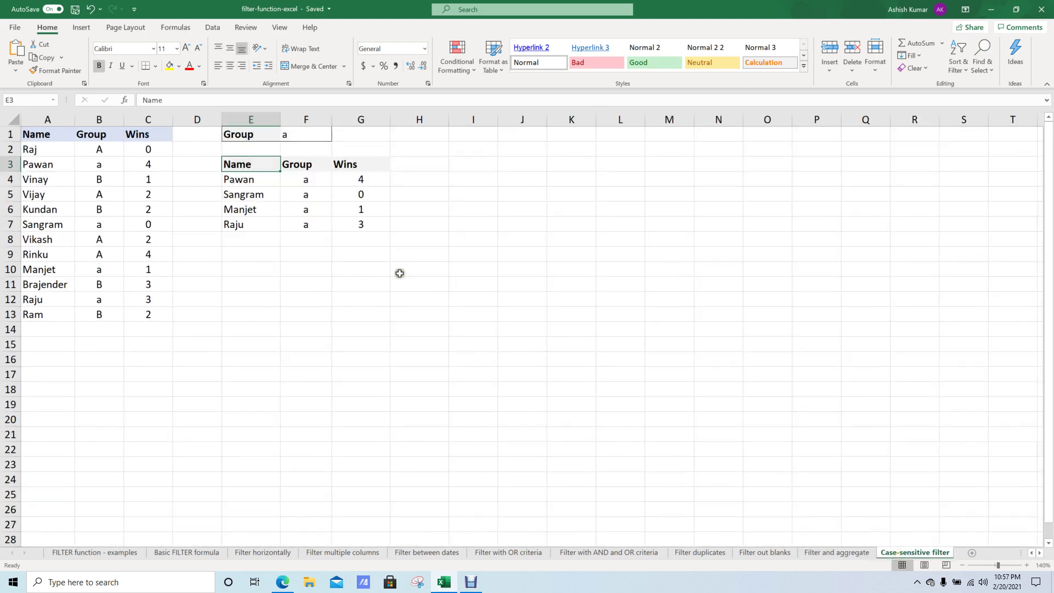
pyautogui.click(357, 197)
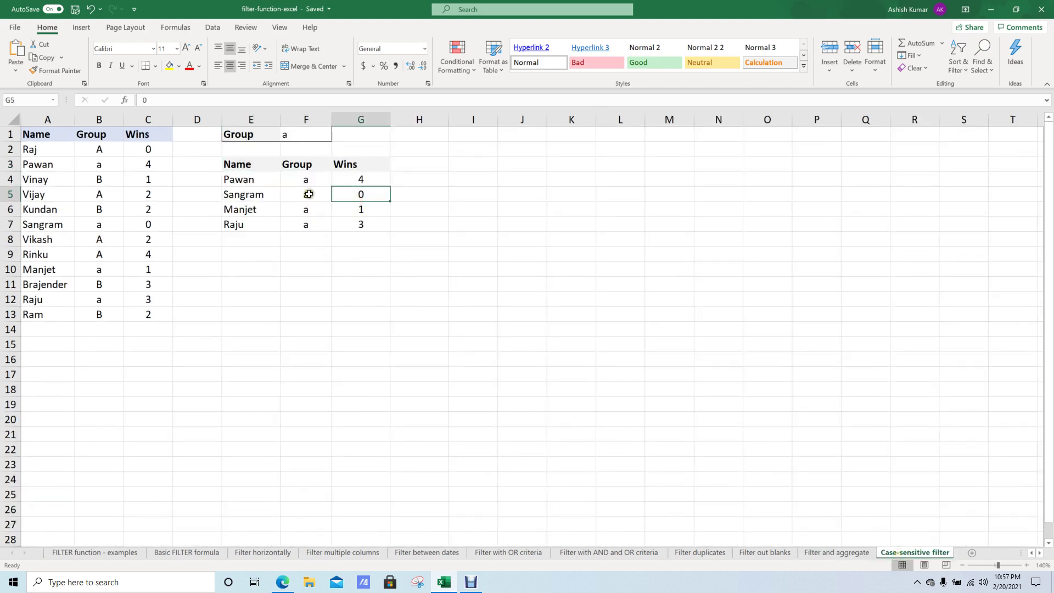
pyautogui.click(368, 176)
pyautogui.click(431, 179)
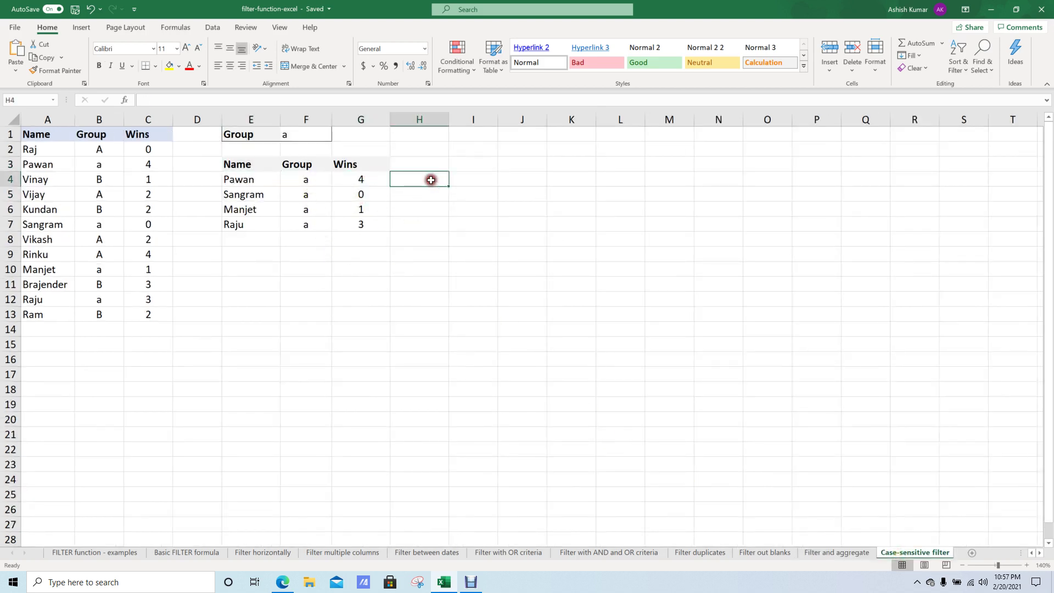
pyautogui.click(318, 175)
pyautogui.click(314, 144)
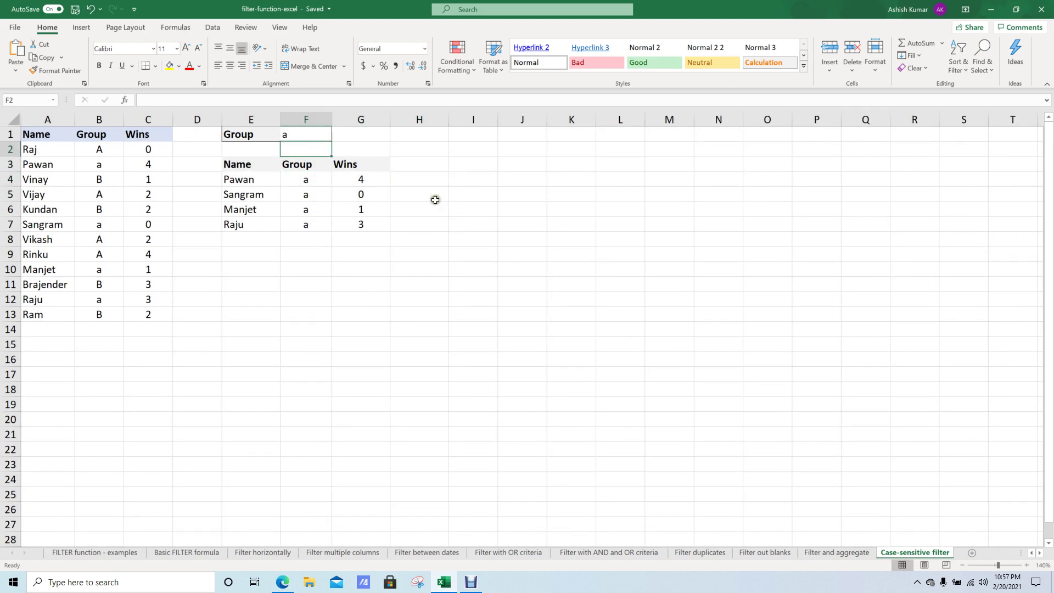
pyautogui.click(432, 189)
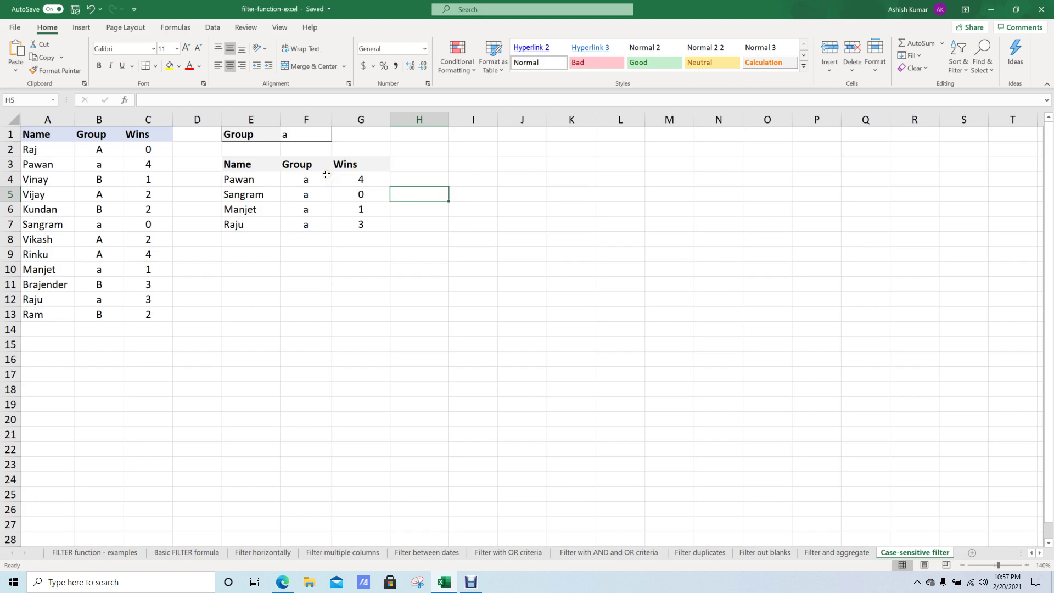
# Copy the Name, Group and Wins headers from E3:G3 to I3:K3.
pyautogui.moveTo(242, 164); pyautogui.dragTo(349, 167)
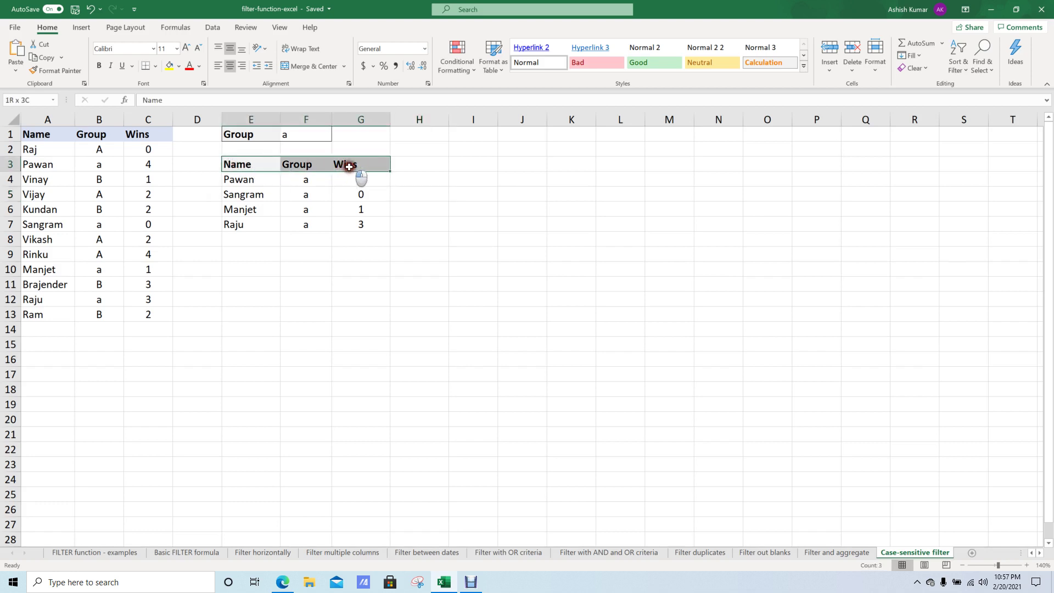
pyautogui.hotkey('ctrl', 'c')
pyautogui.click(459, 167)
pyautogui.hotkey('ctrl', 'v')
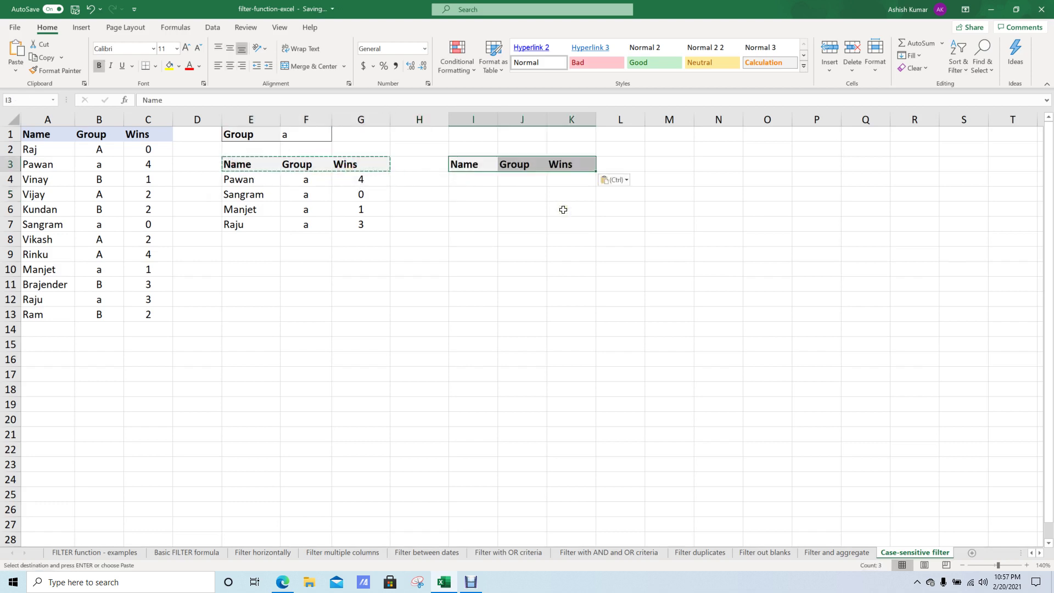
# Start a FILTER formula in I4 with the whole data range A2:C13 as its array.
pyautogui.click(473, 184)
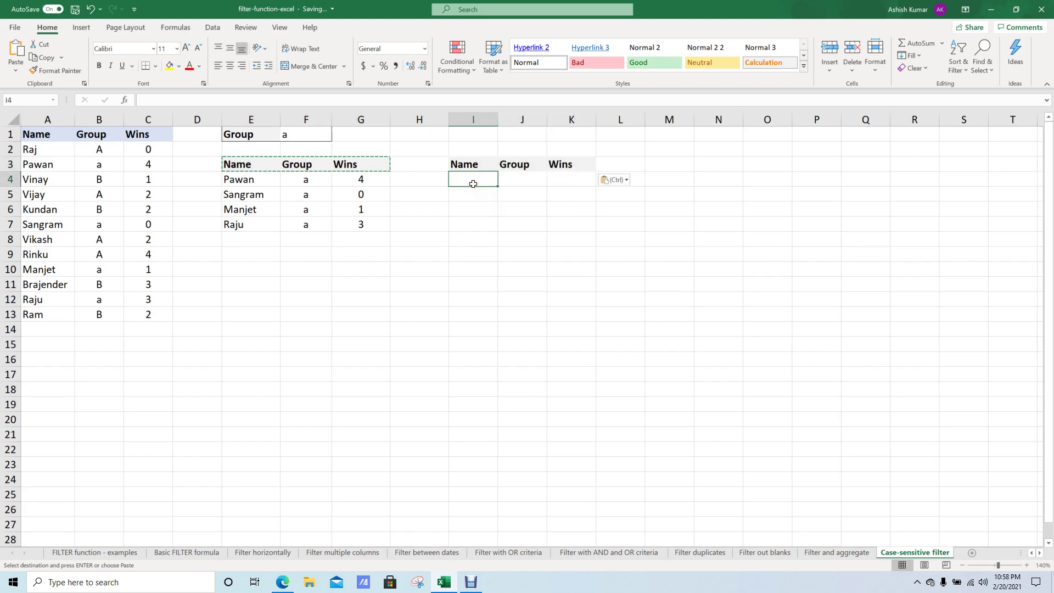
pyautogui.click(473, 184)
pyautogui.write('=FILTER(')
pyautogui.press('Left')
pyautogui.press('Left')
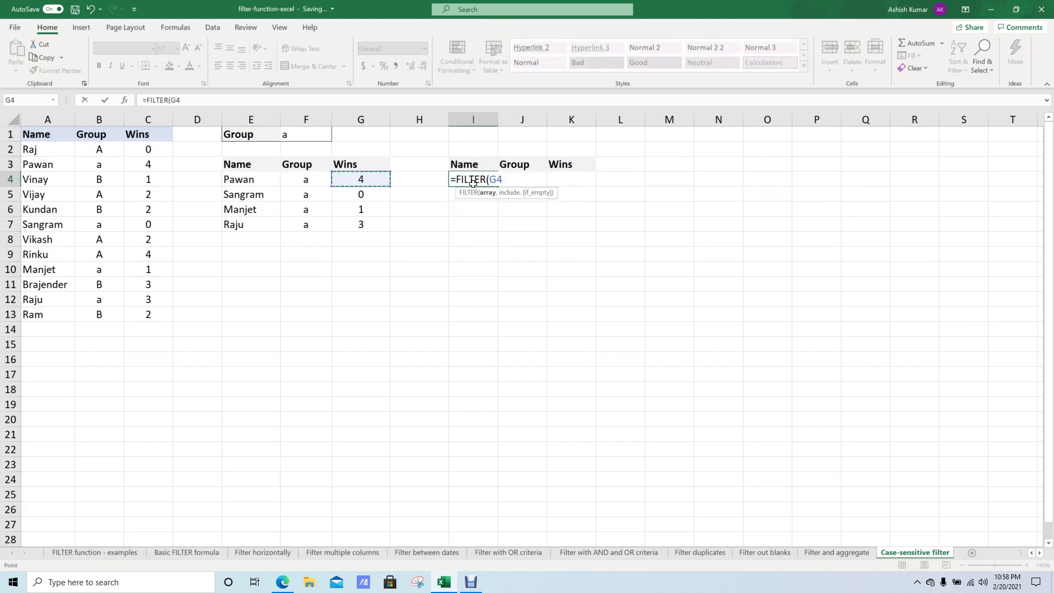
pyautogui.press('Left')
pyautogui.press('Left')
pyautogui.press('Left')
pyautogui.press('Left')
pyautogui.press('Left')
pyautogui.press('Left')
pyautogui.press('Up')
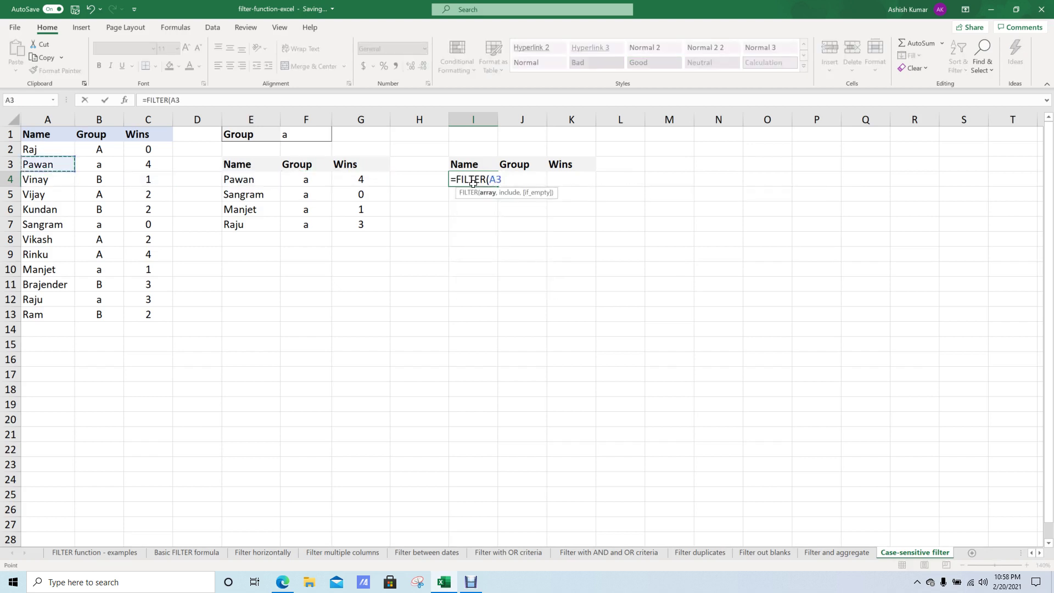
pyautogui.press('Up')
pyautogui.hotkey('ctrl', 'shift', 'Down')
pyautogui.hotkey('ctrl', 'shift', 'Right')
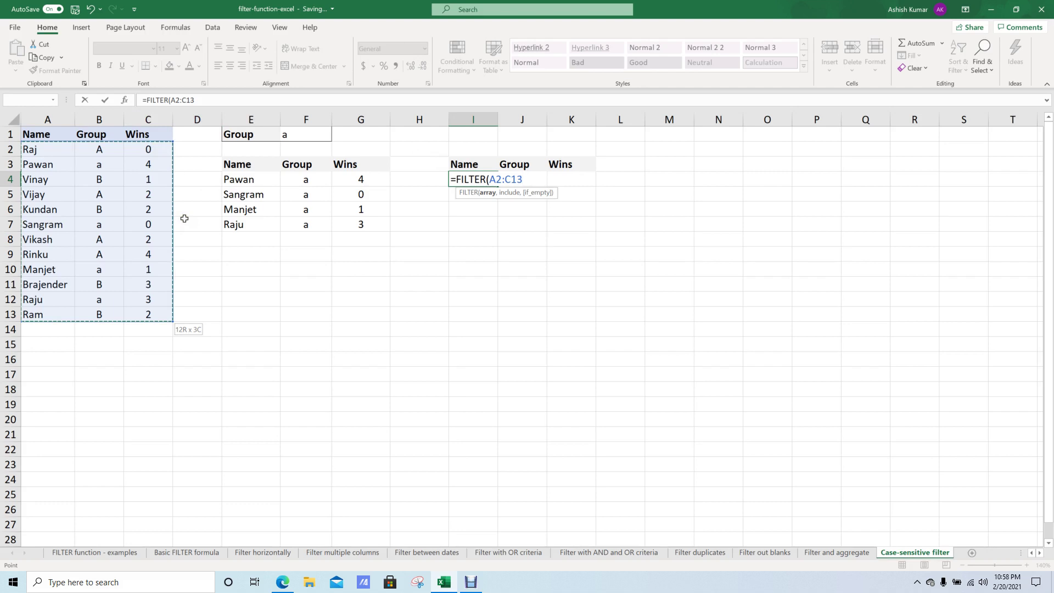
# Add EXACT(B2:B13,F1) as the include argument of the FILTER formula in I4.
pyautogui.write(',')
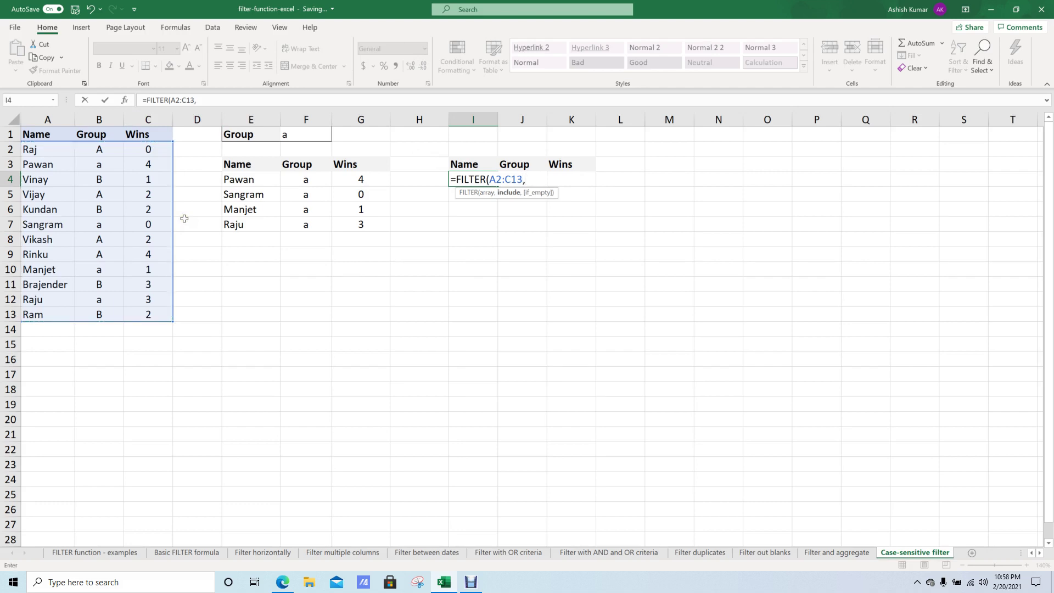
pyautogui.write('EXACT(')
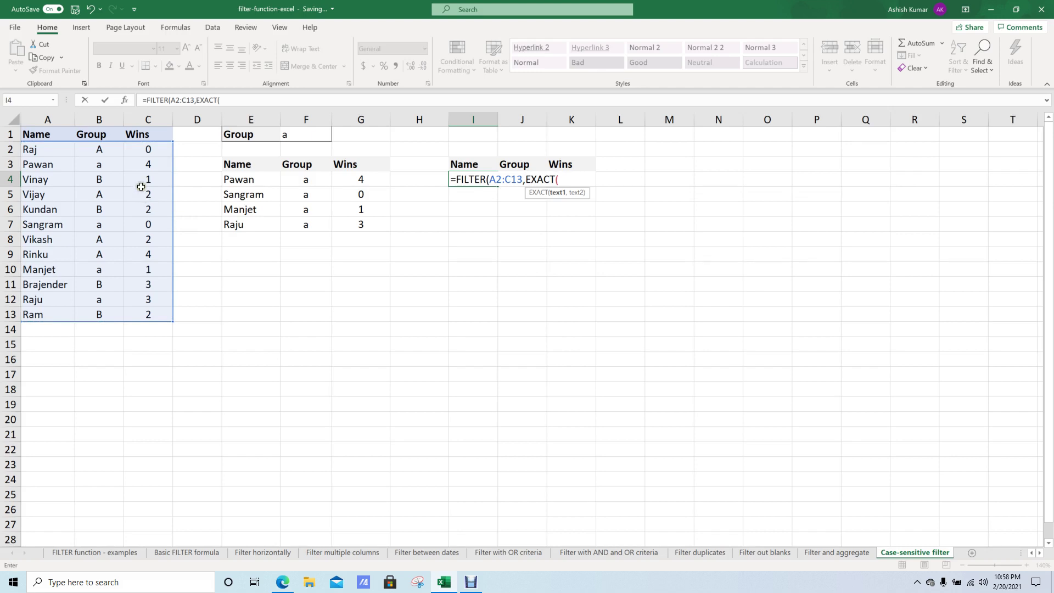
pyautogui.press('BackSpace')
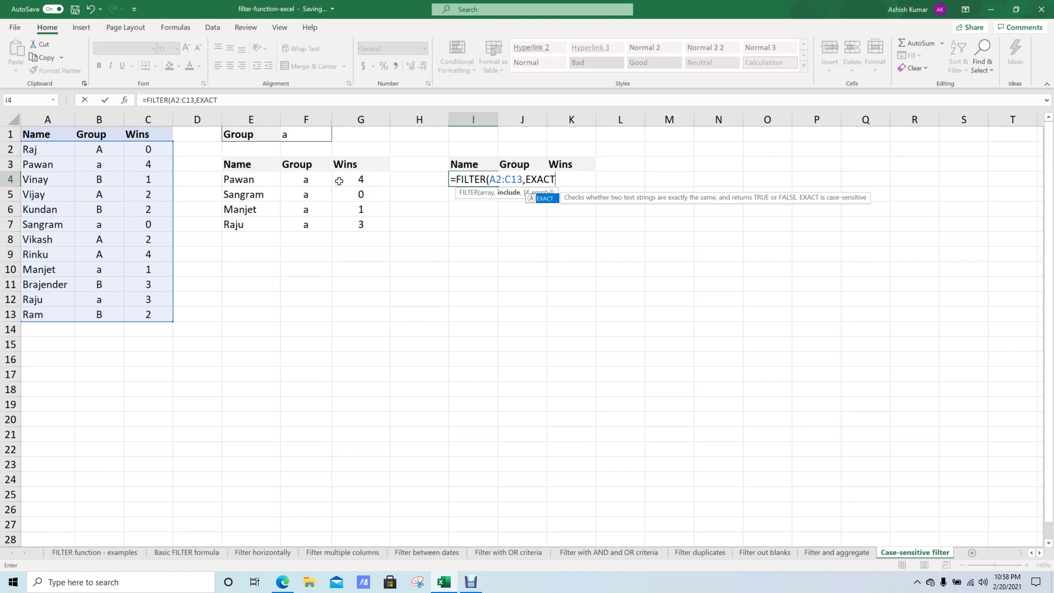
pyautogui.write('(')
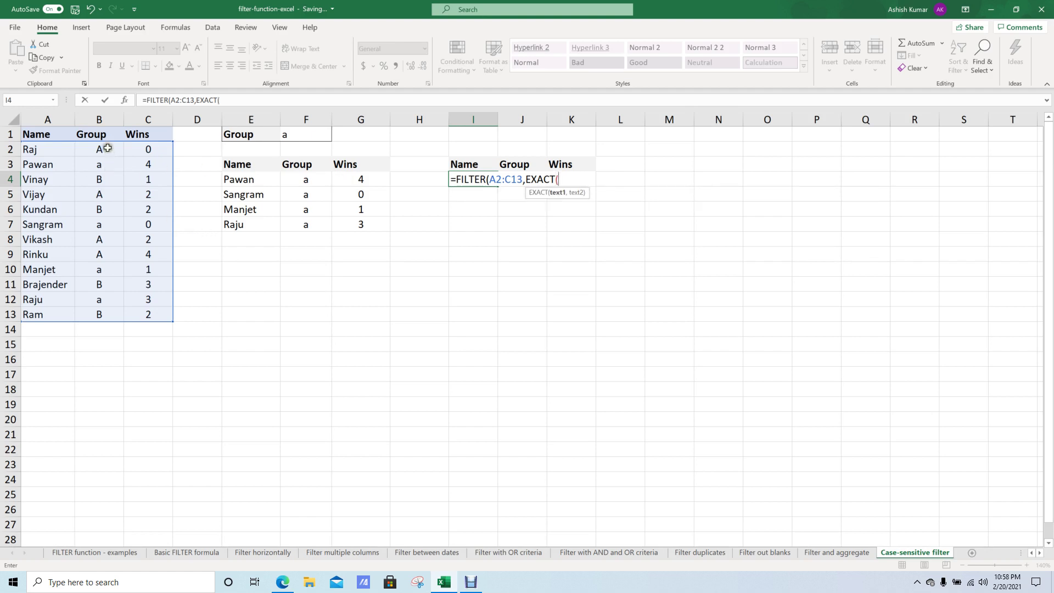
pyautogui.moveTo(108, 147); pyautogui.dragTo(115, 316)
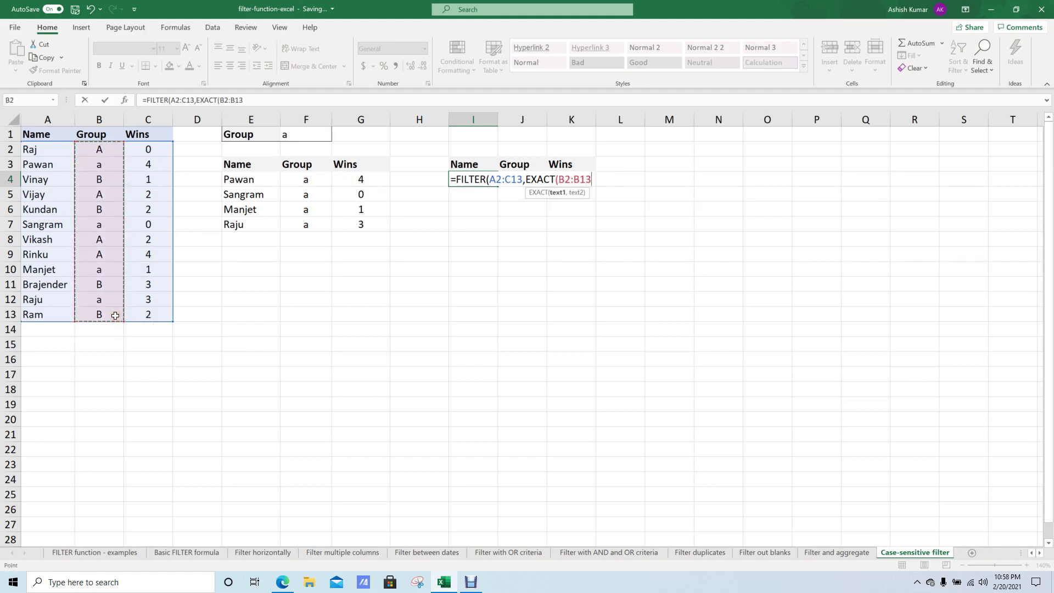
pyautogui.write('=')
pyautogui.press('BackSpace')
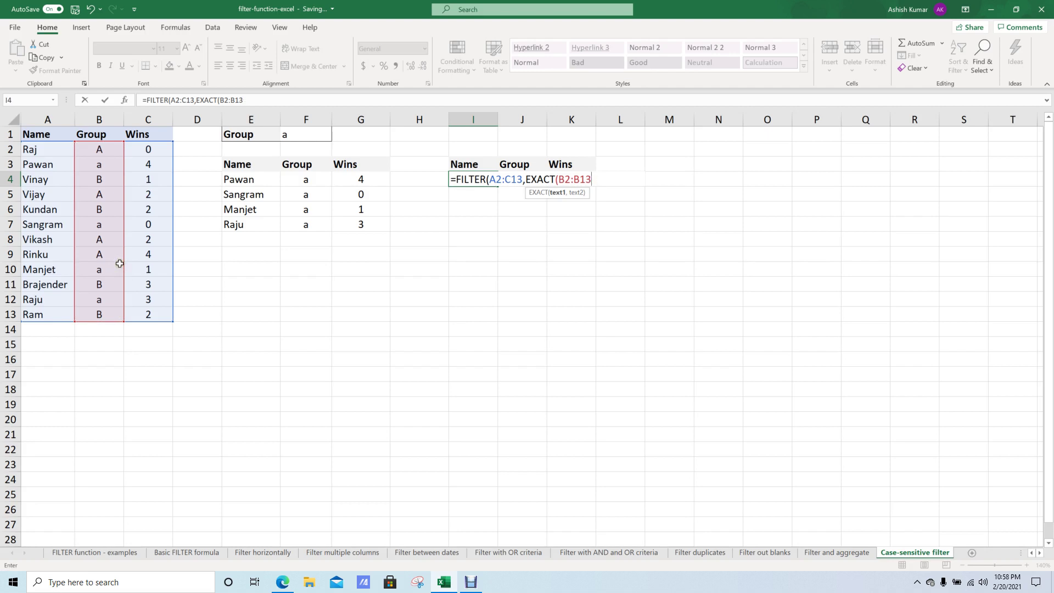
pyautogui.write(',')
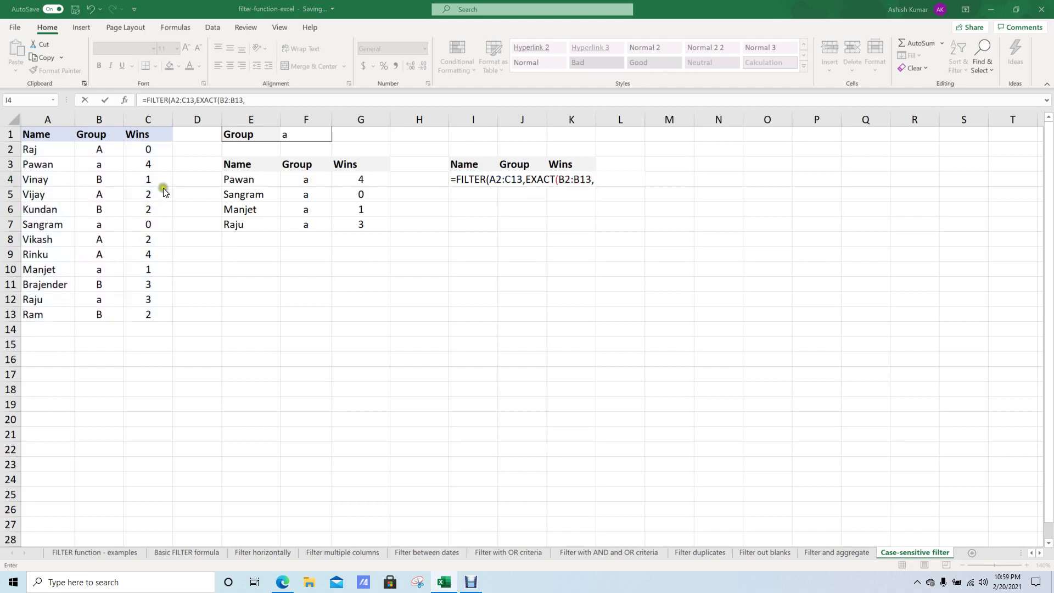
pyautogui.click(291, 132)
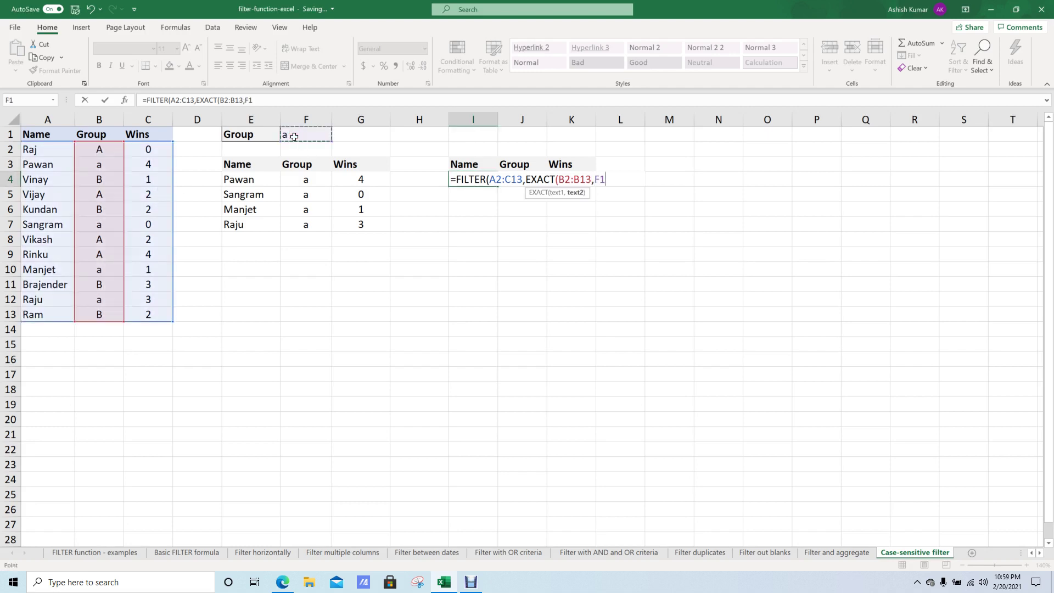
pyautogui.write(')')
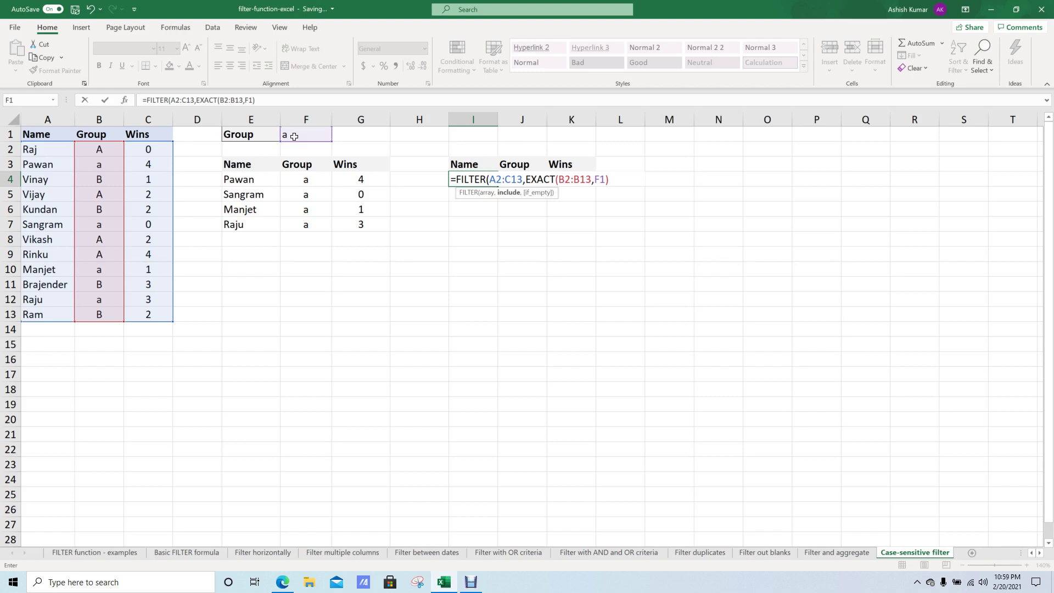
# Finish the I4 formula with "Data not Find" as the if_empty value.
pyautogui.write(',')
pyautogui.write('Data not')
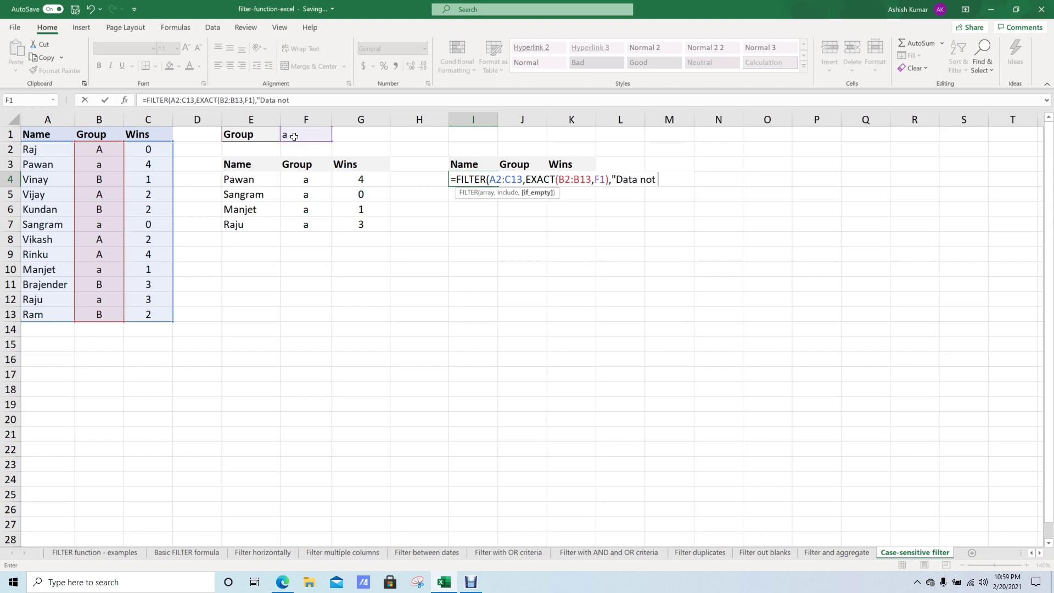
pyautogui.write(' Find")')
pyautogui.hotkey('ctrl', 'Return')
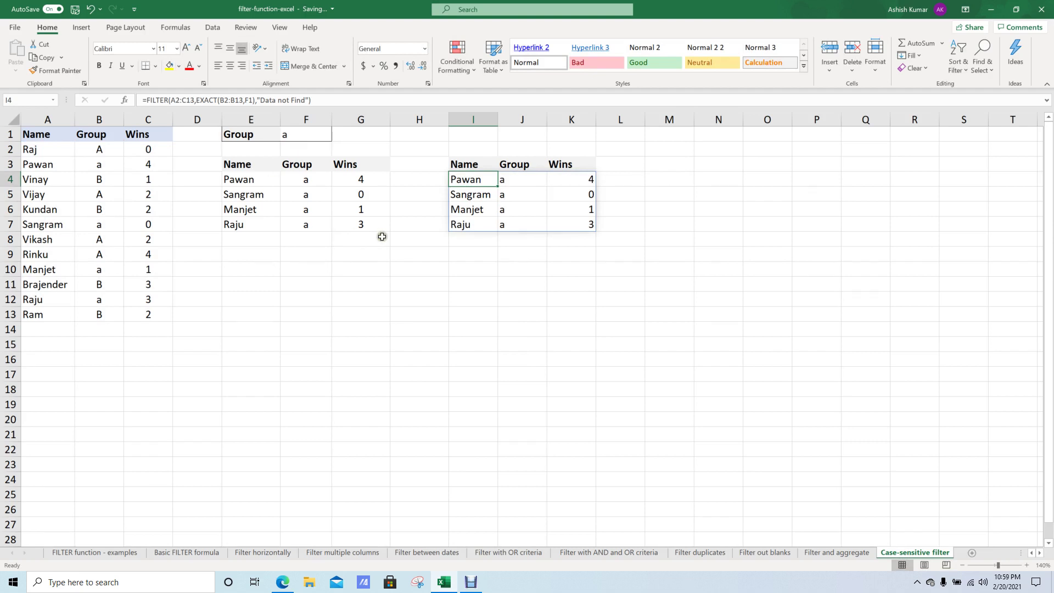
# Set the group criterion in F1 to uppercase A and compare the two filtered tables.
pyautogui.click(306, 140)
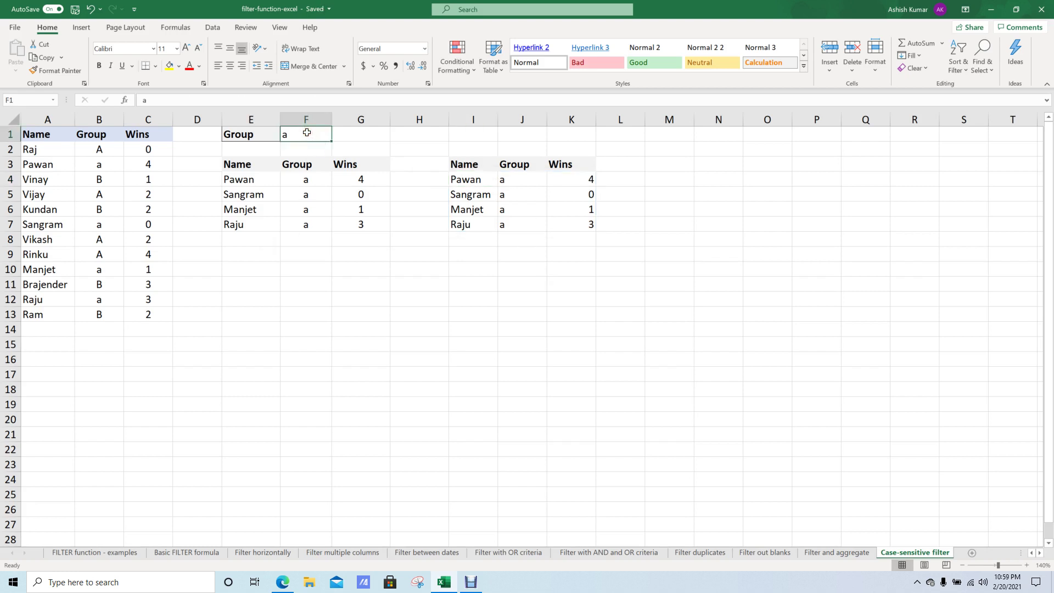
pyautogui.write('A')
pyautogui.press('Return')
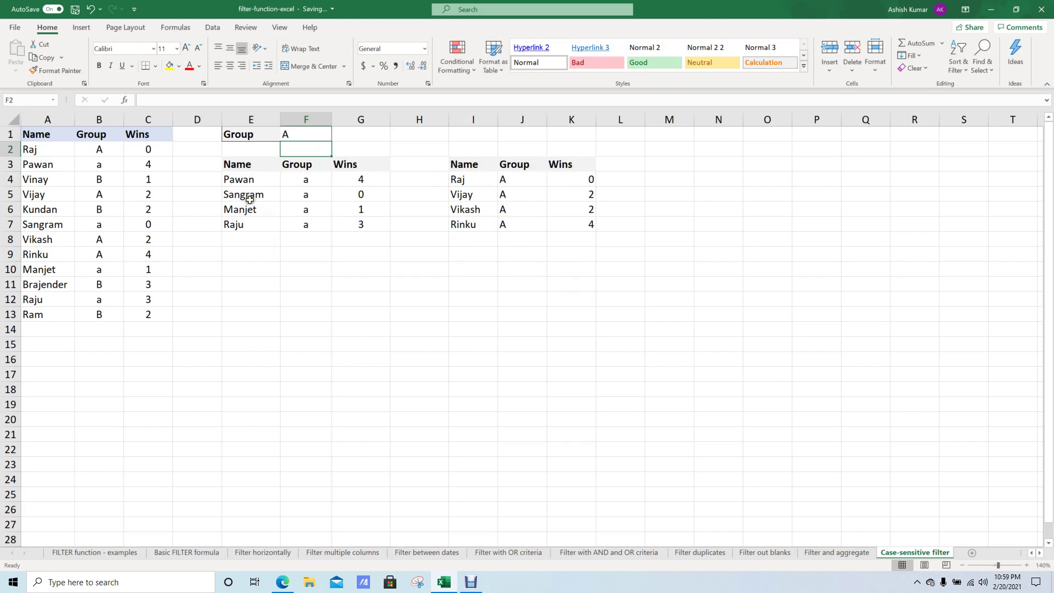
pyautogui.moveTo(244, 179); pyautogui.dragTo(472, 182)
pyautogui.click(526, 180)
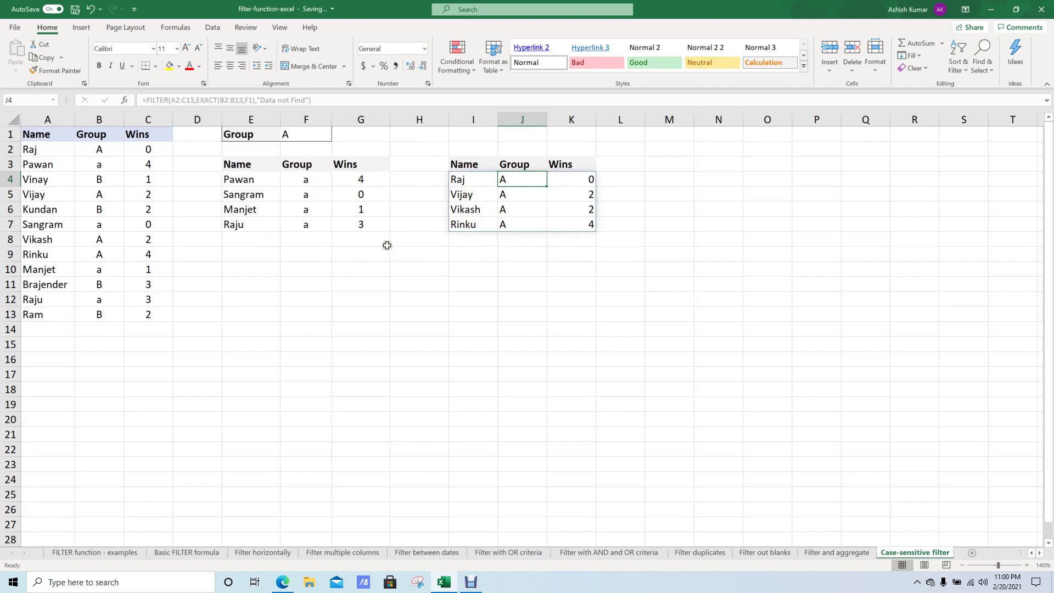
# Set the group criterion in F1 to z and check the case-sensitive table's result in I4.
pyautogui.click(318, 132)
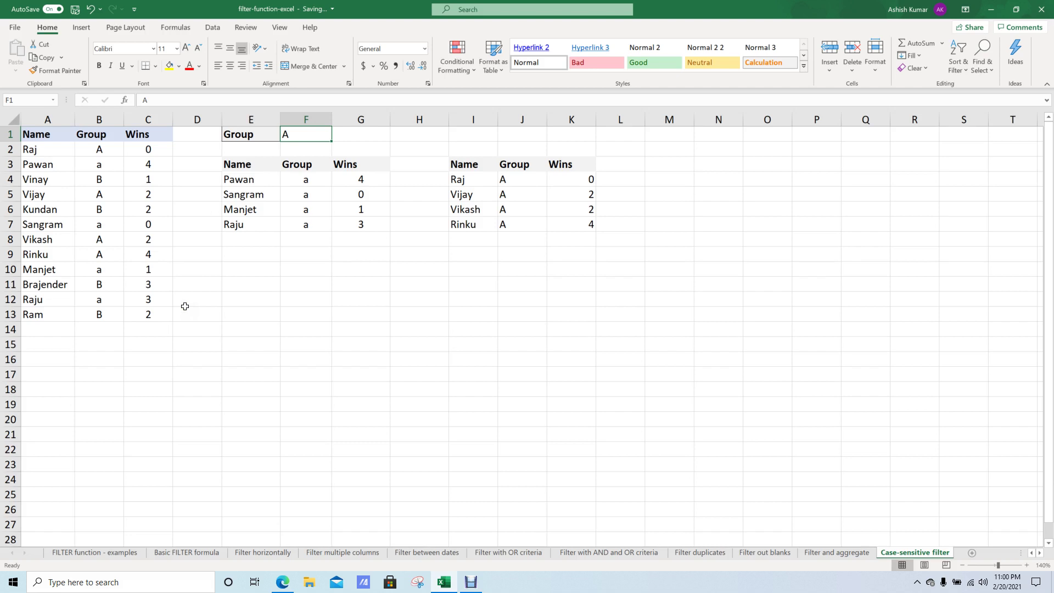
pyautogui.write('z')
pyautogui.press('Return')
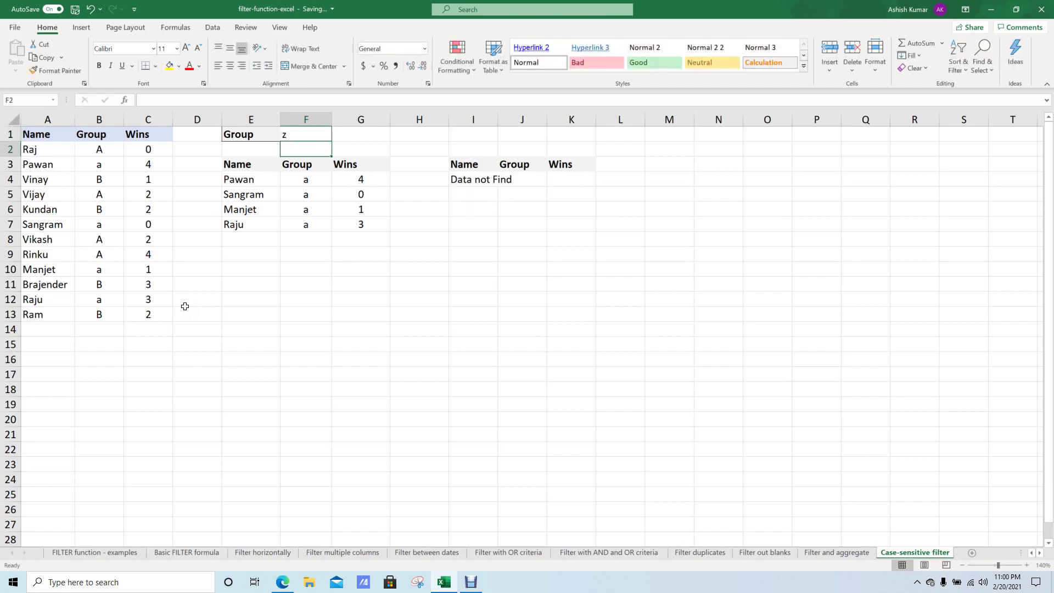
pyautogui.click(554, 212)
pyautogui.click(483, 205)
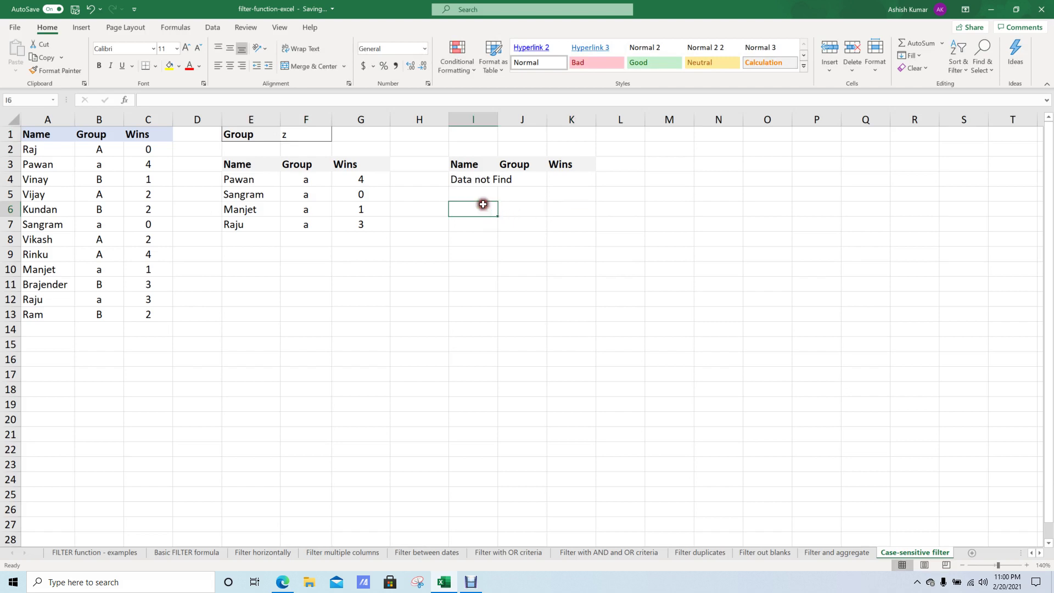
pyautogui.click(540, 184)
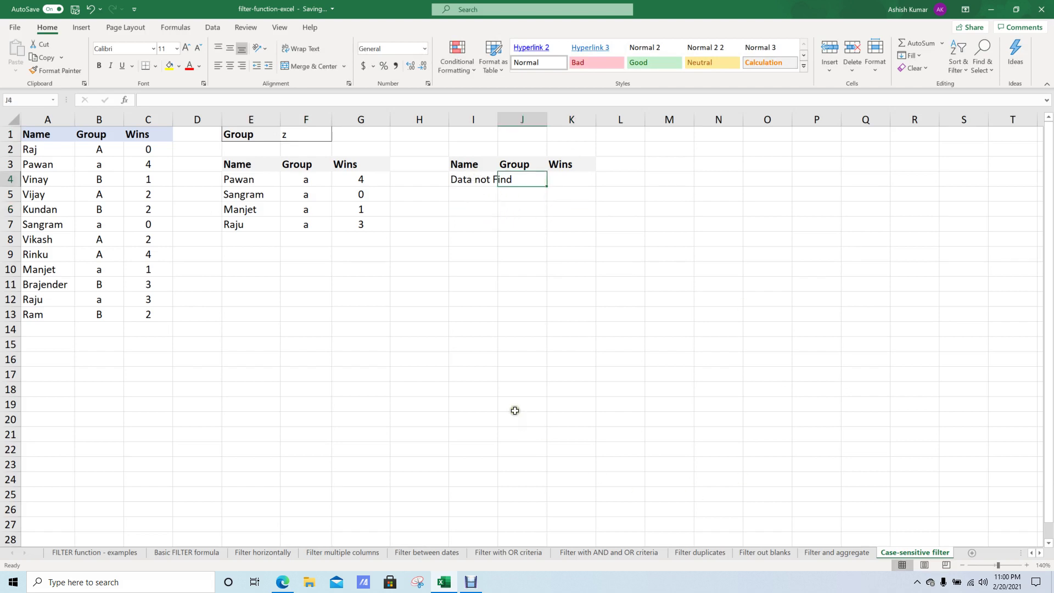
pyautogui.click(482, 198)
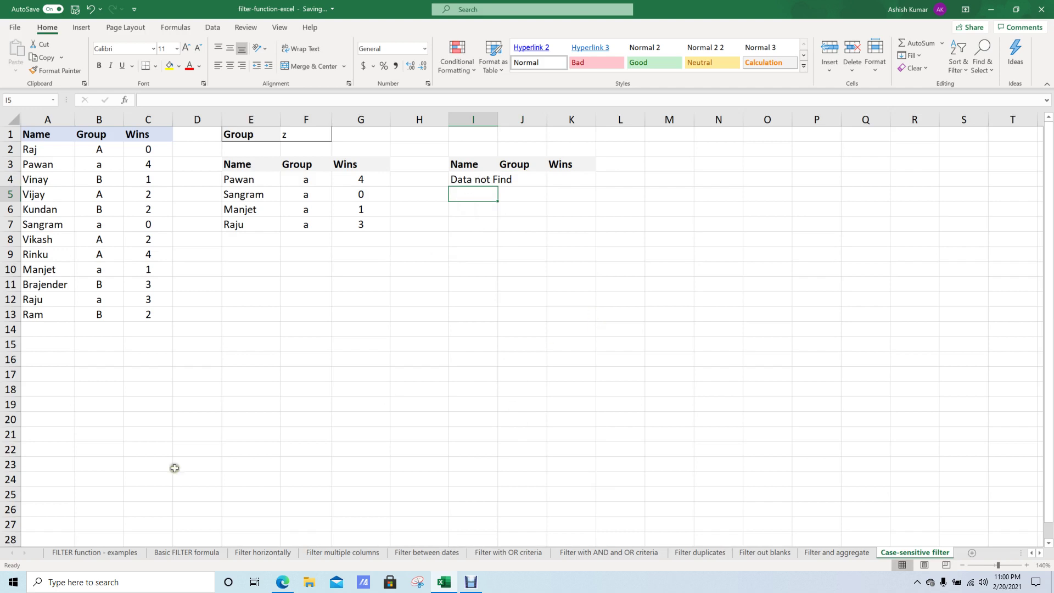
# Review the notes on the FILTER function - examples sheet, including the #SPILL! entry in G8.
pyautogui.click(93, 559)
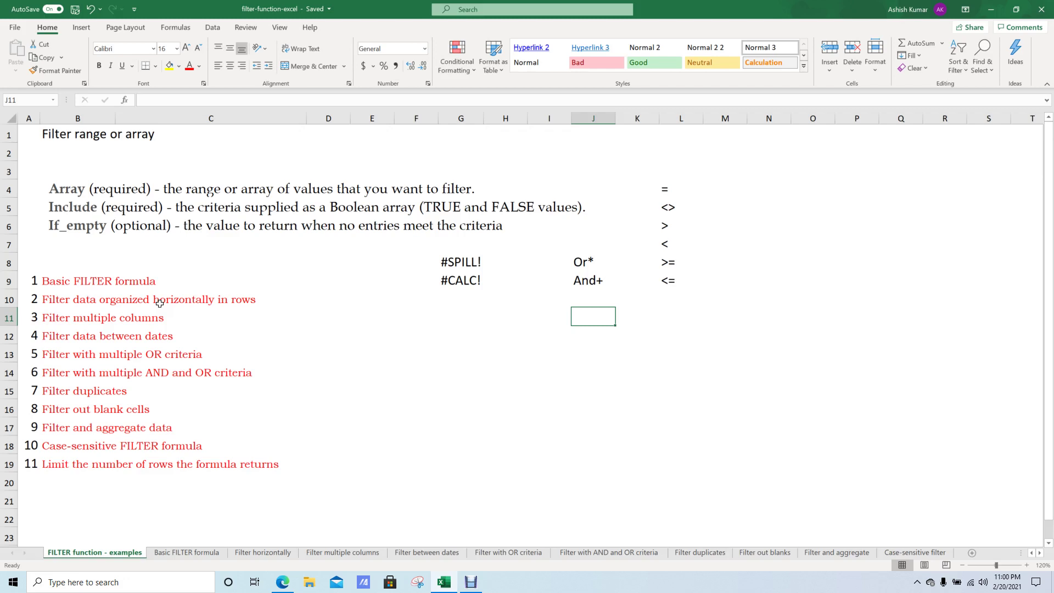
pyautogui.click(469, 261)
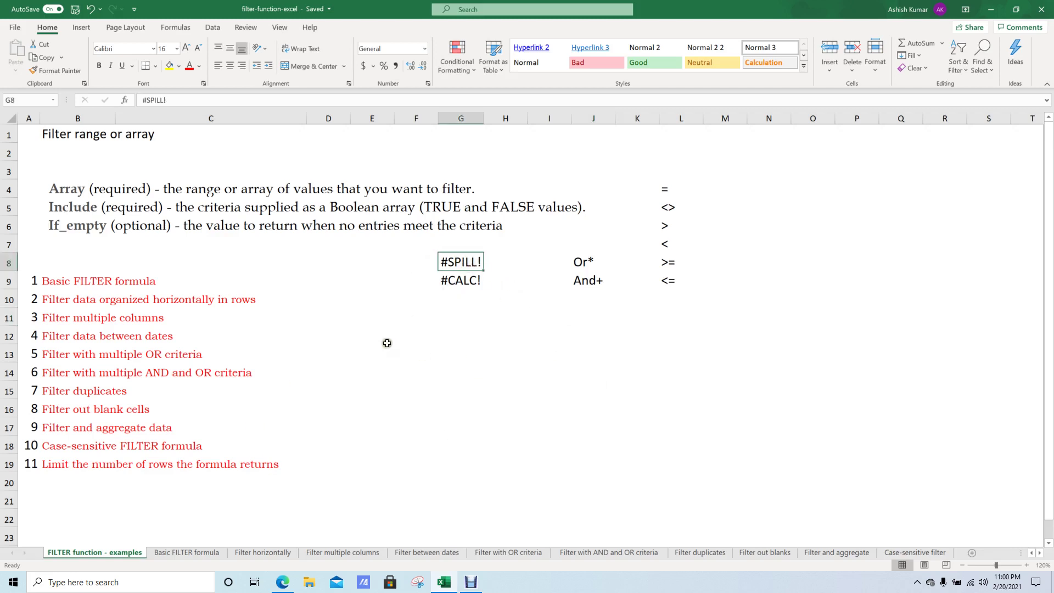
# Copy the text of the FILTER formula in I6 on the Filter multiple columns sheet.
pyautogui.click(321, 552)
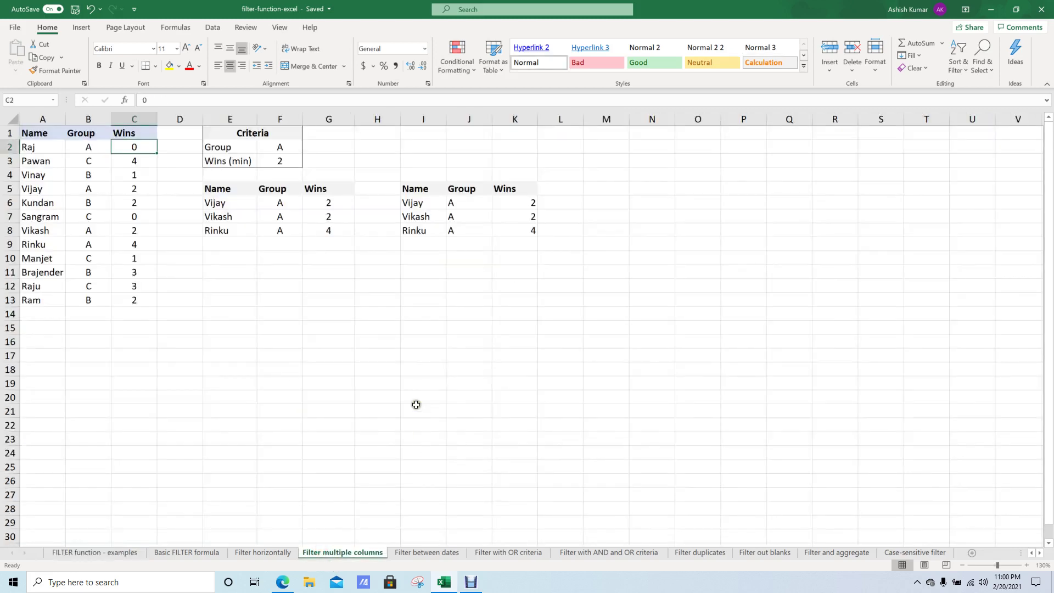
pyautogui.click(469, 230)
pyautogui.click(413, 203)
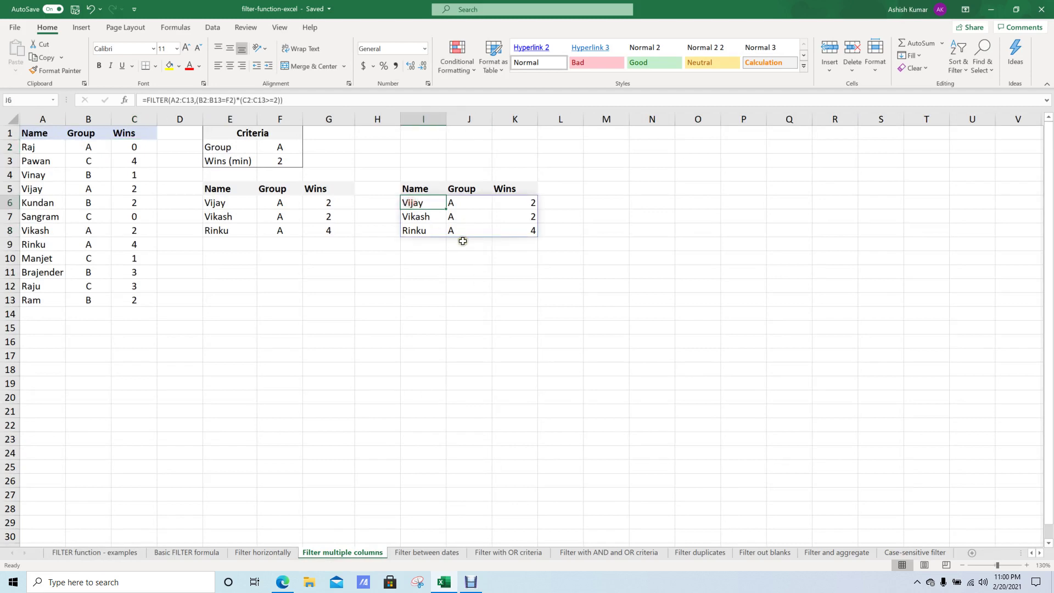
pyautogui.press('F2')
pyautogui.hotkey('shift', 'Home')
pyautogui.hotkey('ctrl', 'c')
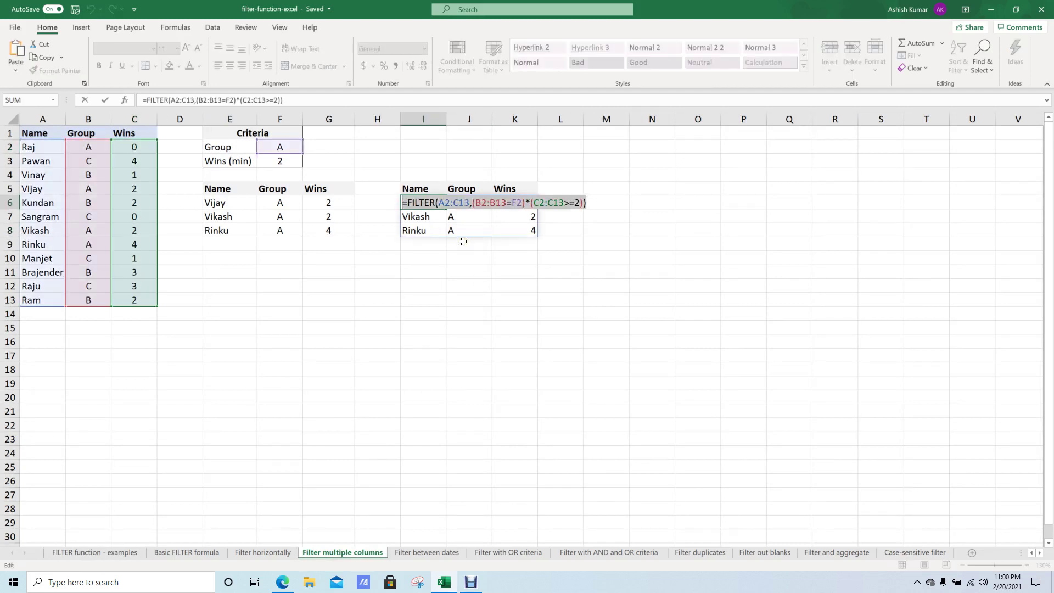
# Clear the filtered results in I6:K8, including their formula.
pyautogui.press('Escape')
pyautogui.hotkey('shift', 'Down')
pyautogui.hotkey('shift', 'Down')
pyautogui.hotkey('shift', 'Right')
pyautogui.hotkey('shift', 'Right')
pyautogui.press('Delete')
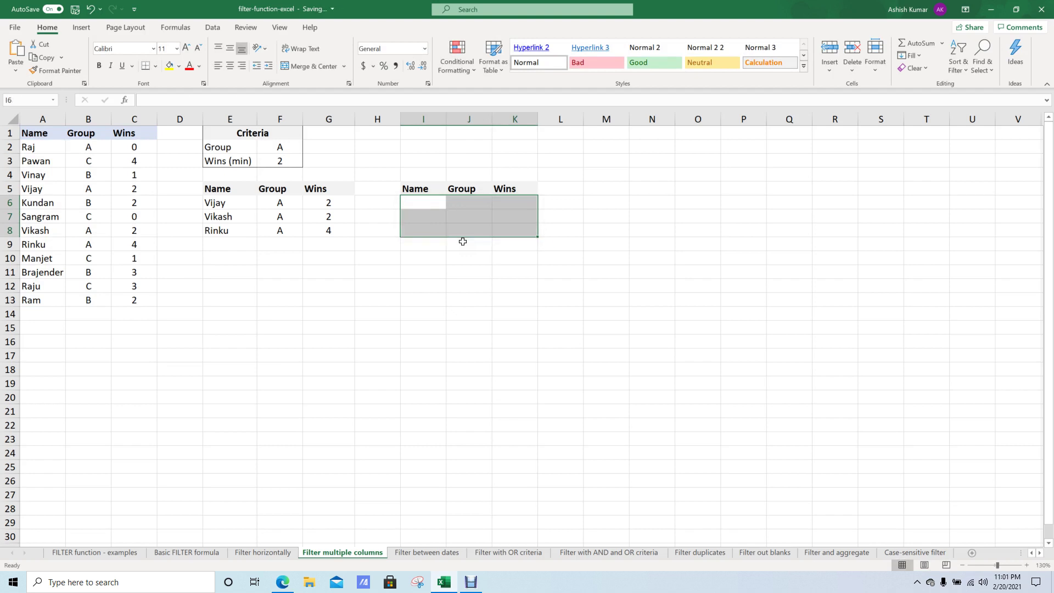
# Enter 0 in J7, inside the area where the filtered results spill.
pyautogui.press('Down')
pyautogui.press('Right')
pyautogui.press('Right')
pyautogui.press('Left')
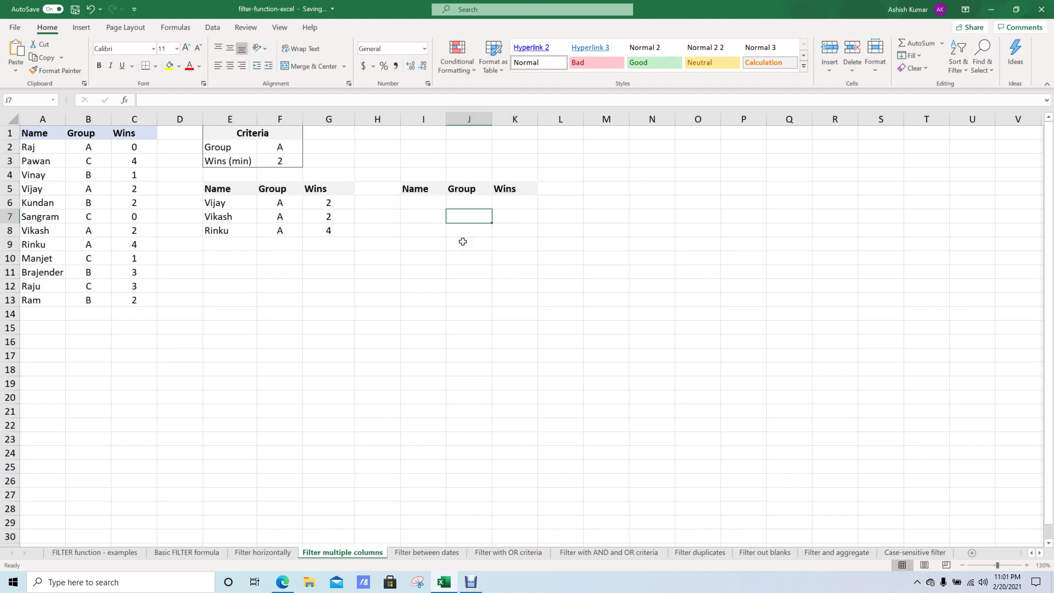
pyautogui.write('0')
# Paste =FILTER(A2:C13,(B2:B13=F2)*(C2:C13>=2)) into I6 with the value in J7 blocking its spill area.
pyautogui.press('Up')
pyautogui.press('Left')
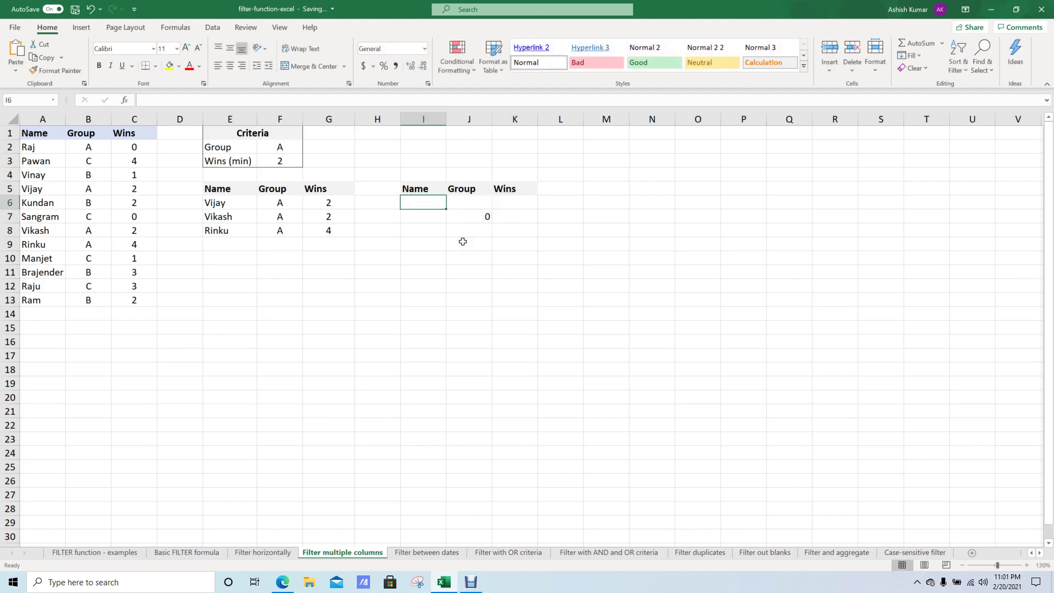
pyautogui.press('F2')
pyautogui.hotkey('ctrl', 'v')
pyautogui.hotkey('ctrl', 'Return')
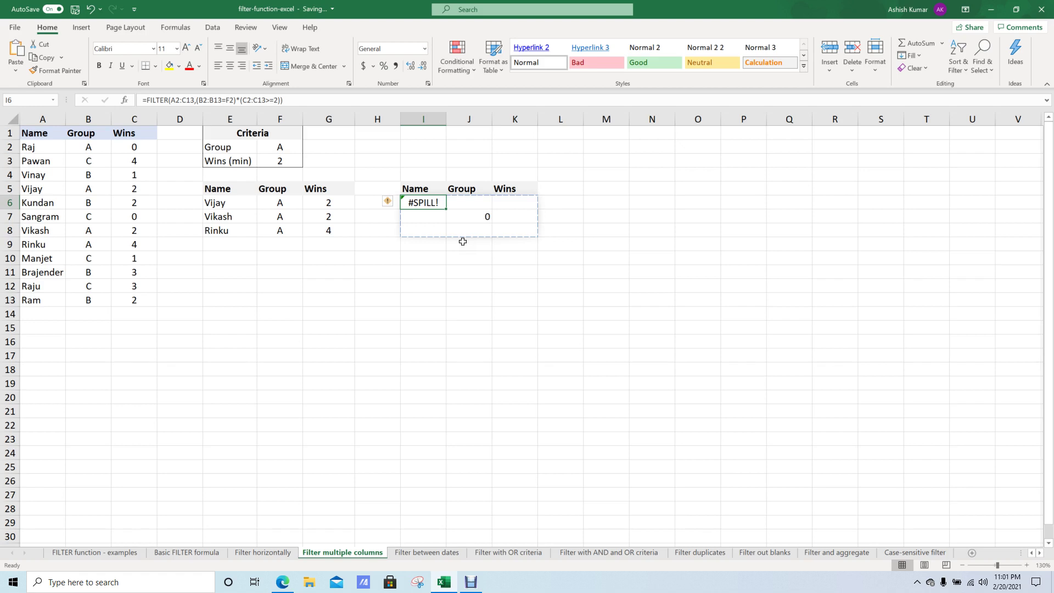
# Replace the value in J7 with A and undo that entry.
pyautogui.press('Right')
pyautogui.press('Down')
pyautogui.write('A')
pyautogui.press('Return')
pyautogui.press('Up')
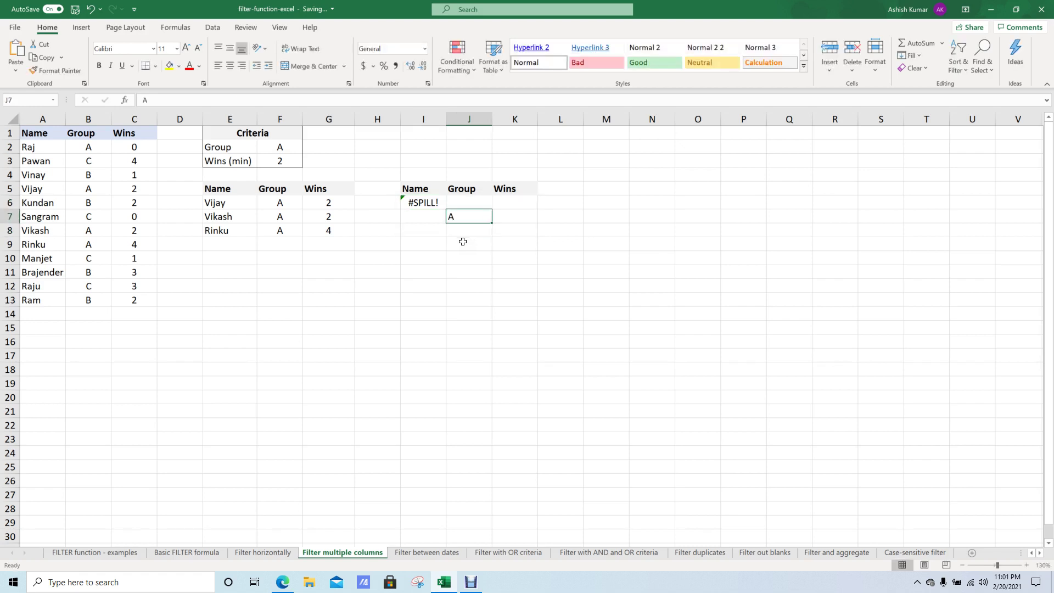
pyautogui.hotkey('ctrl', 'z')
# Delete the FILTER formula from I6.
pyautogui.press('Up')
pyautogui.press('Left')
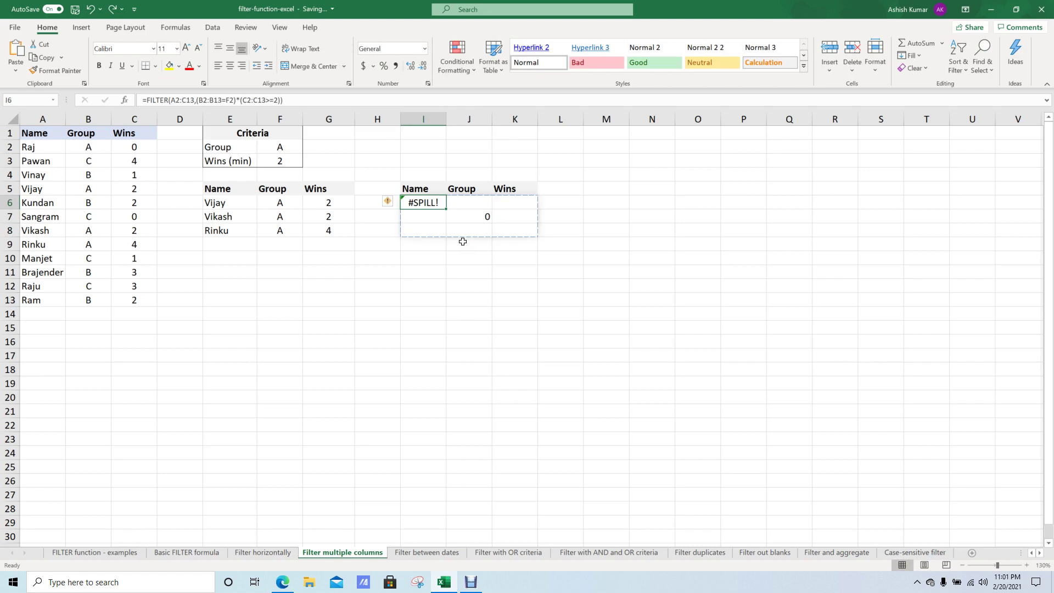
pyautogui.press('Delete')
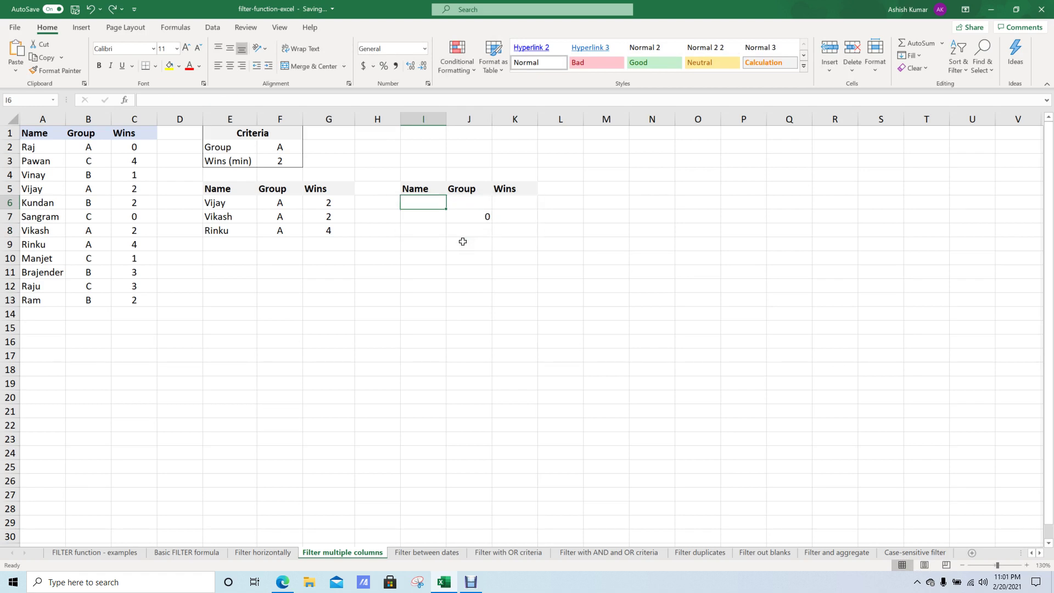
# Return to the FILTER function - examples sheet to review its topic list and error notes.
pyautogui.click(85, 544)
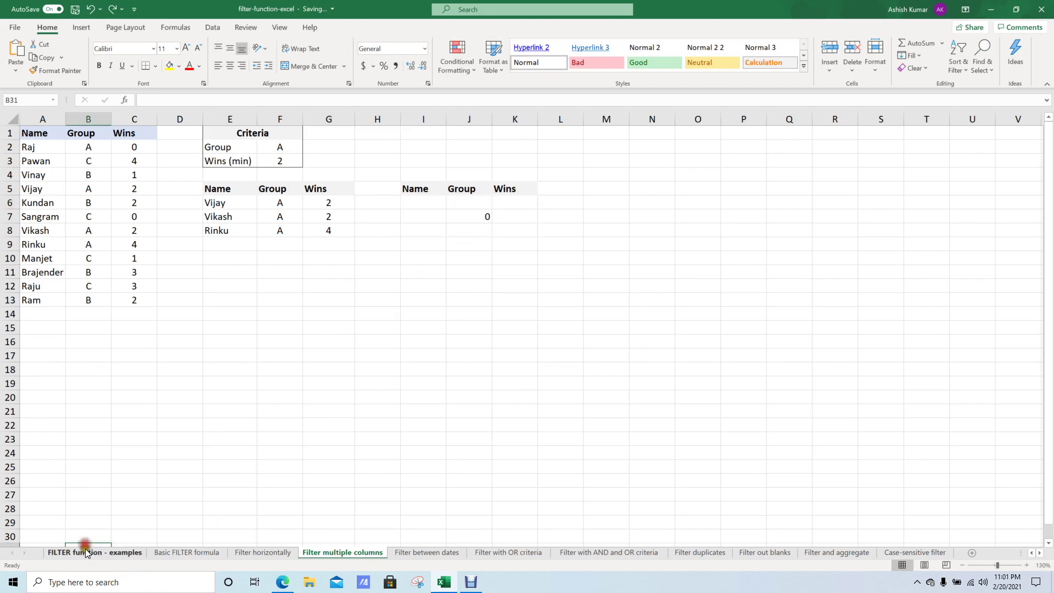
pyautogui.click(85, 551)
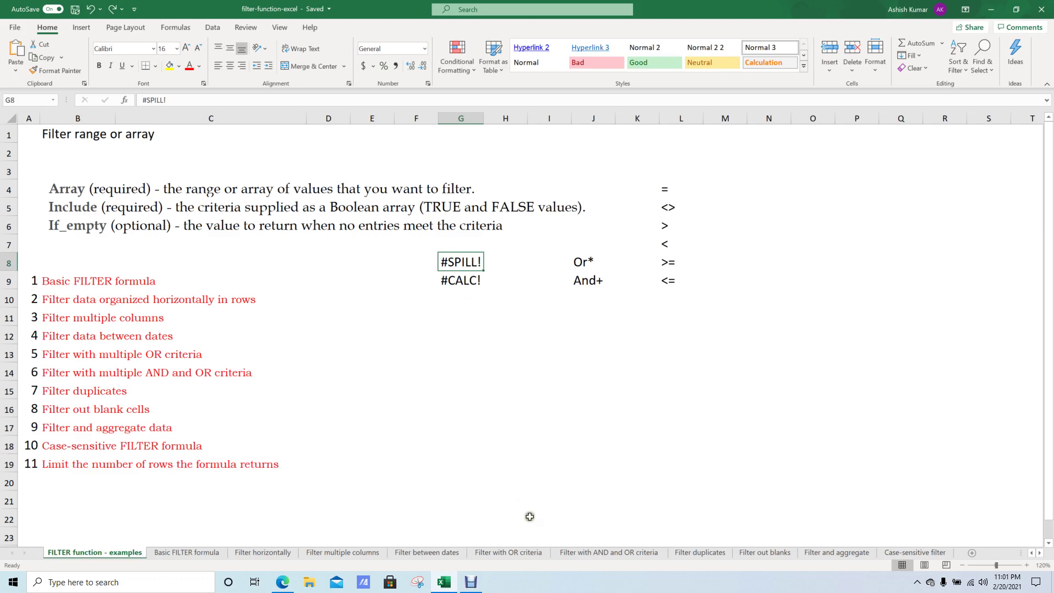
pyautogui.click(470, 583)
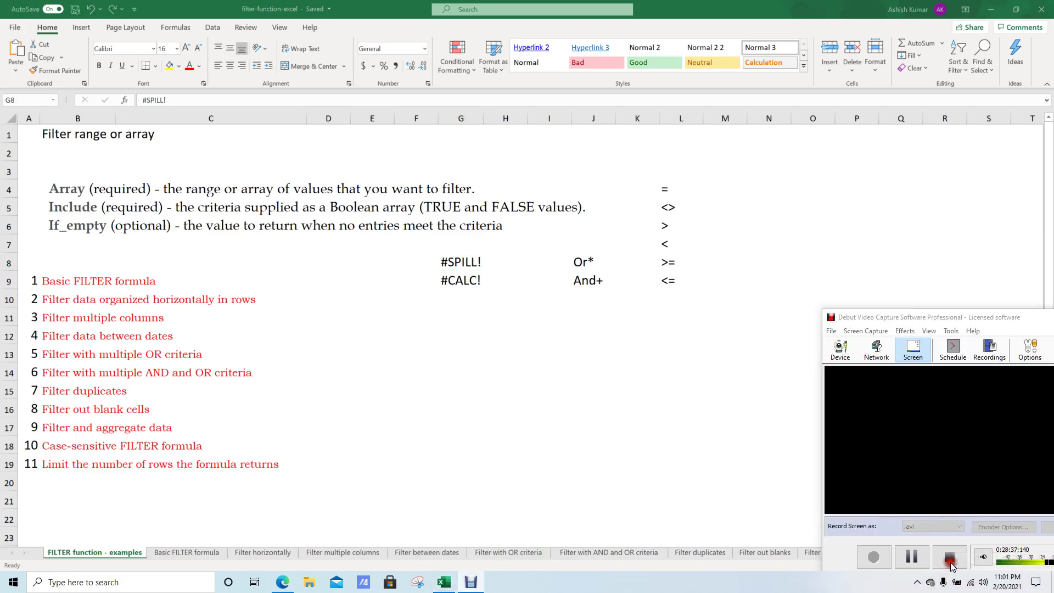